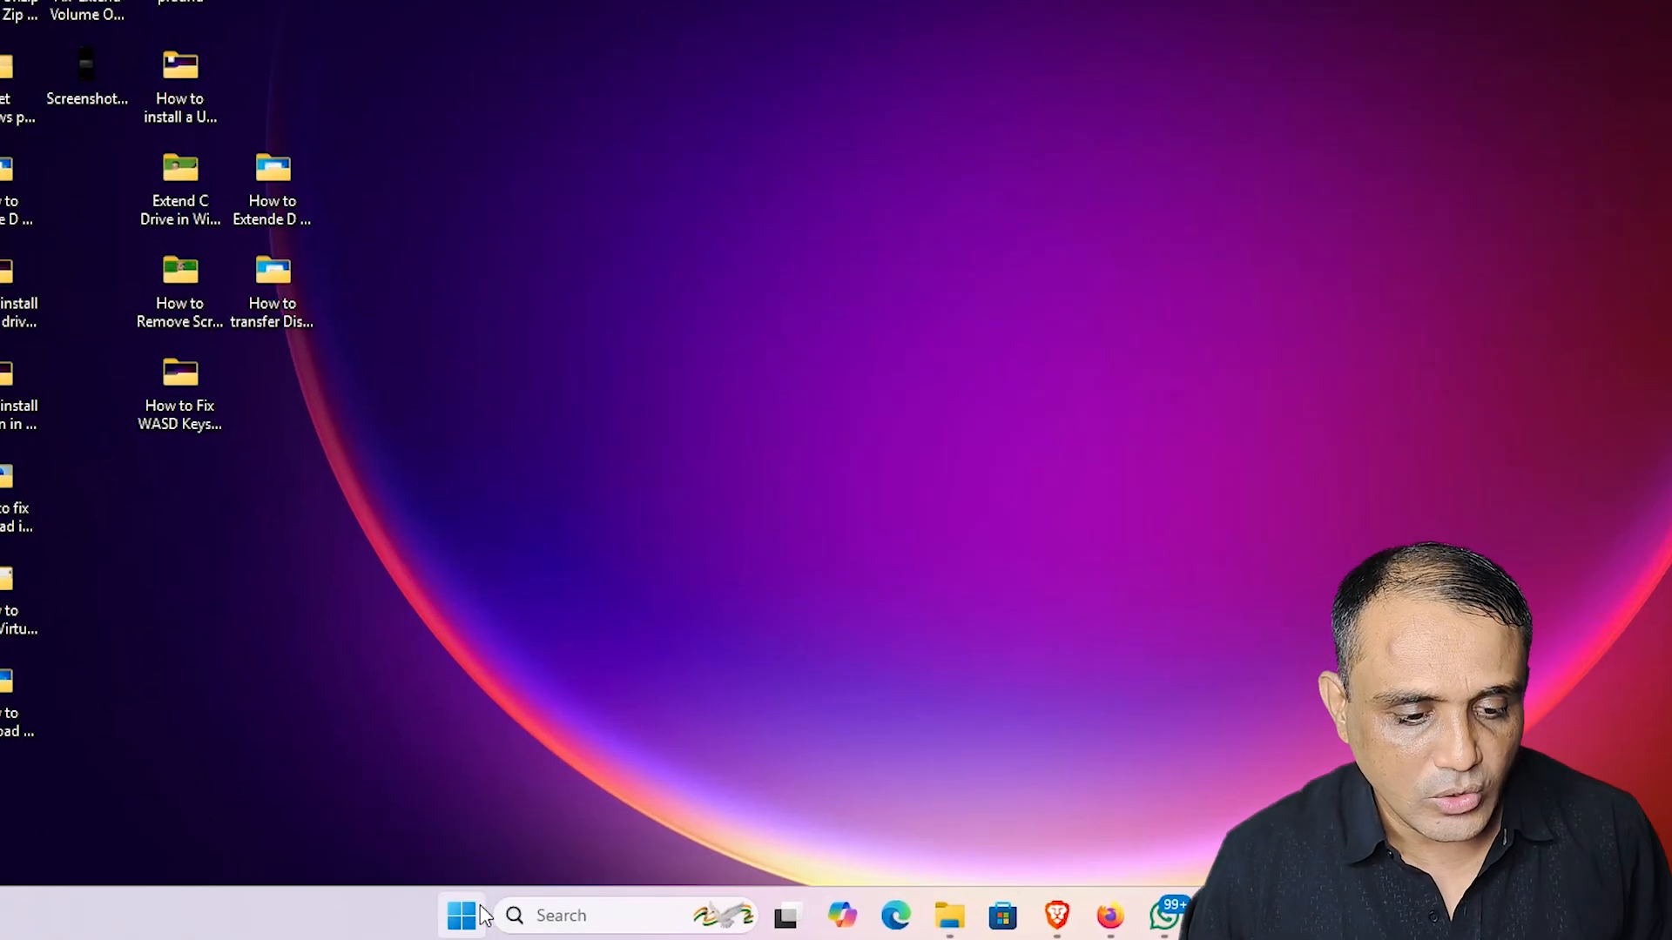
Step: Open the Windows Temp folder by executing the command temp, without percent signs, from the Run dialog
click(463, 916)
text(RUN)
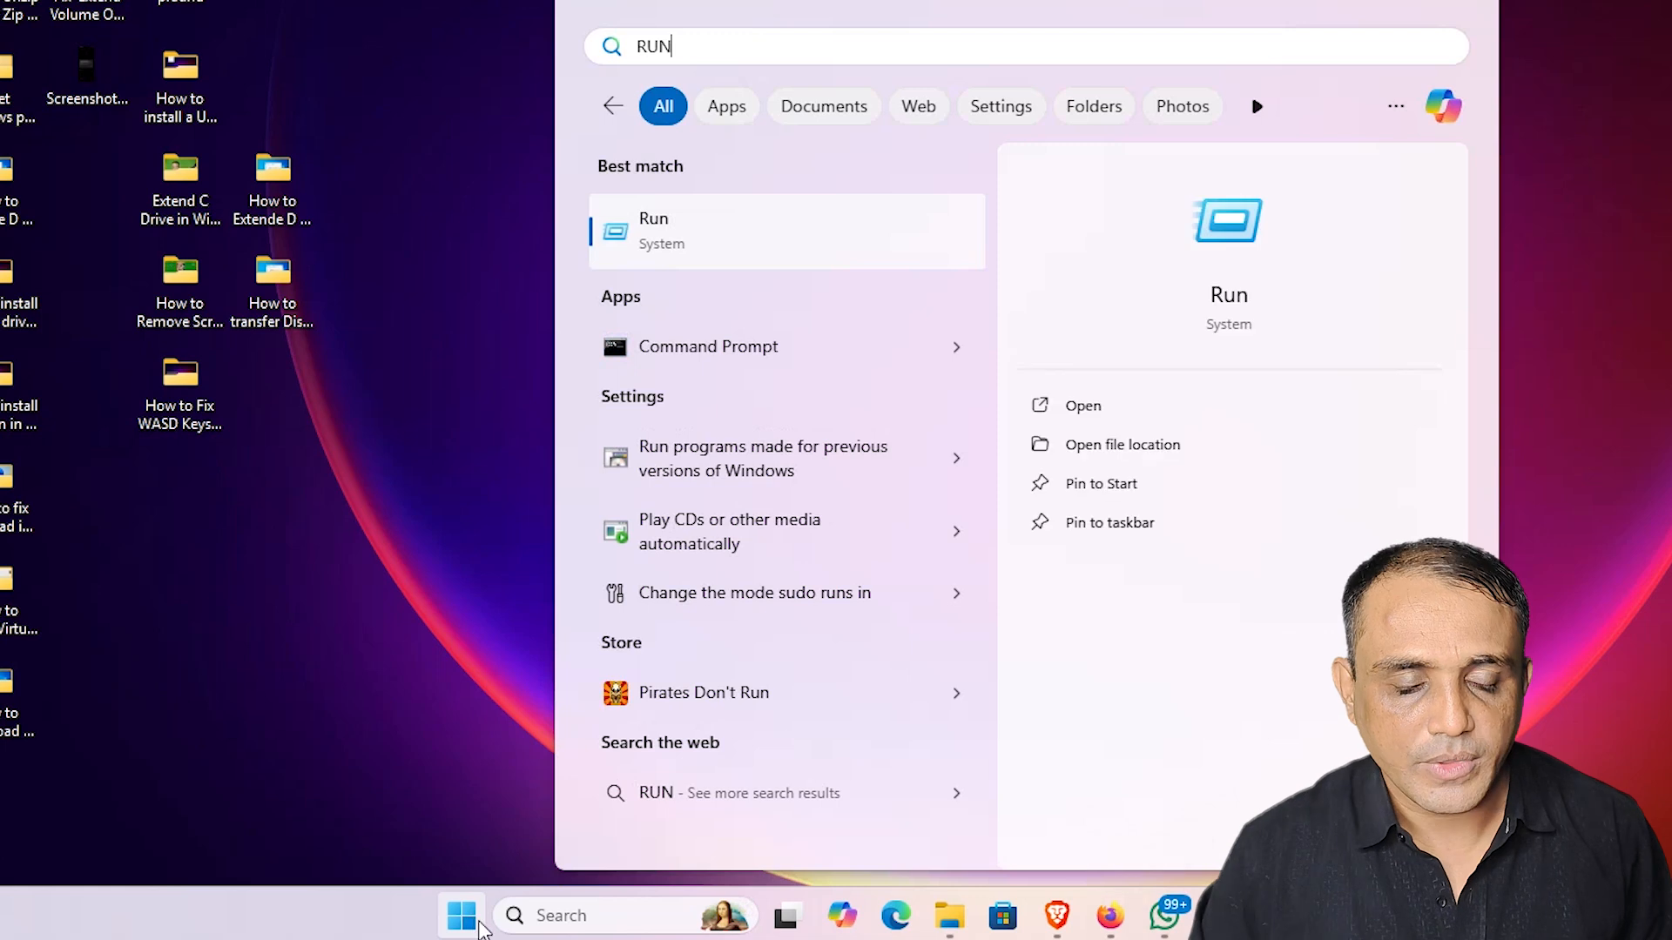
click(753, 243)
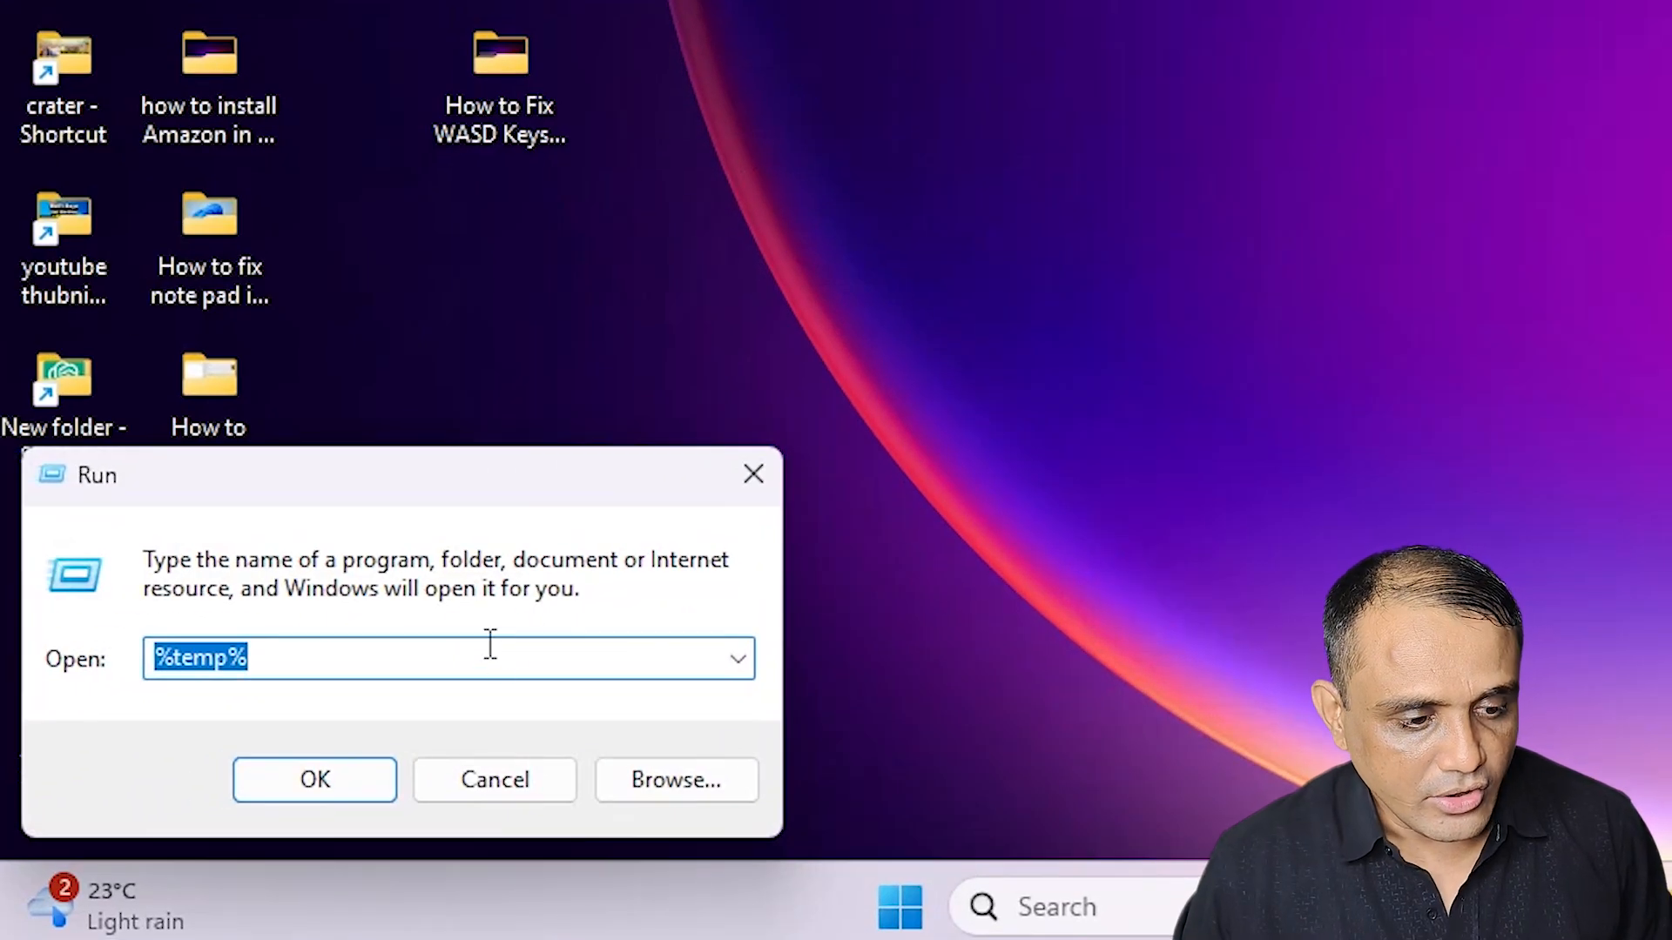
click(488, 642)
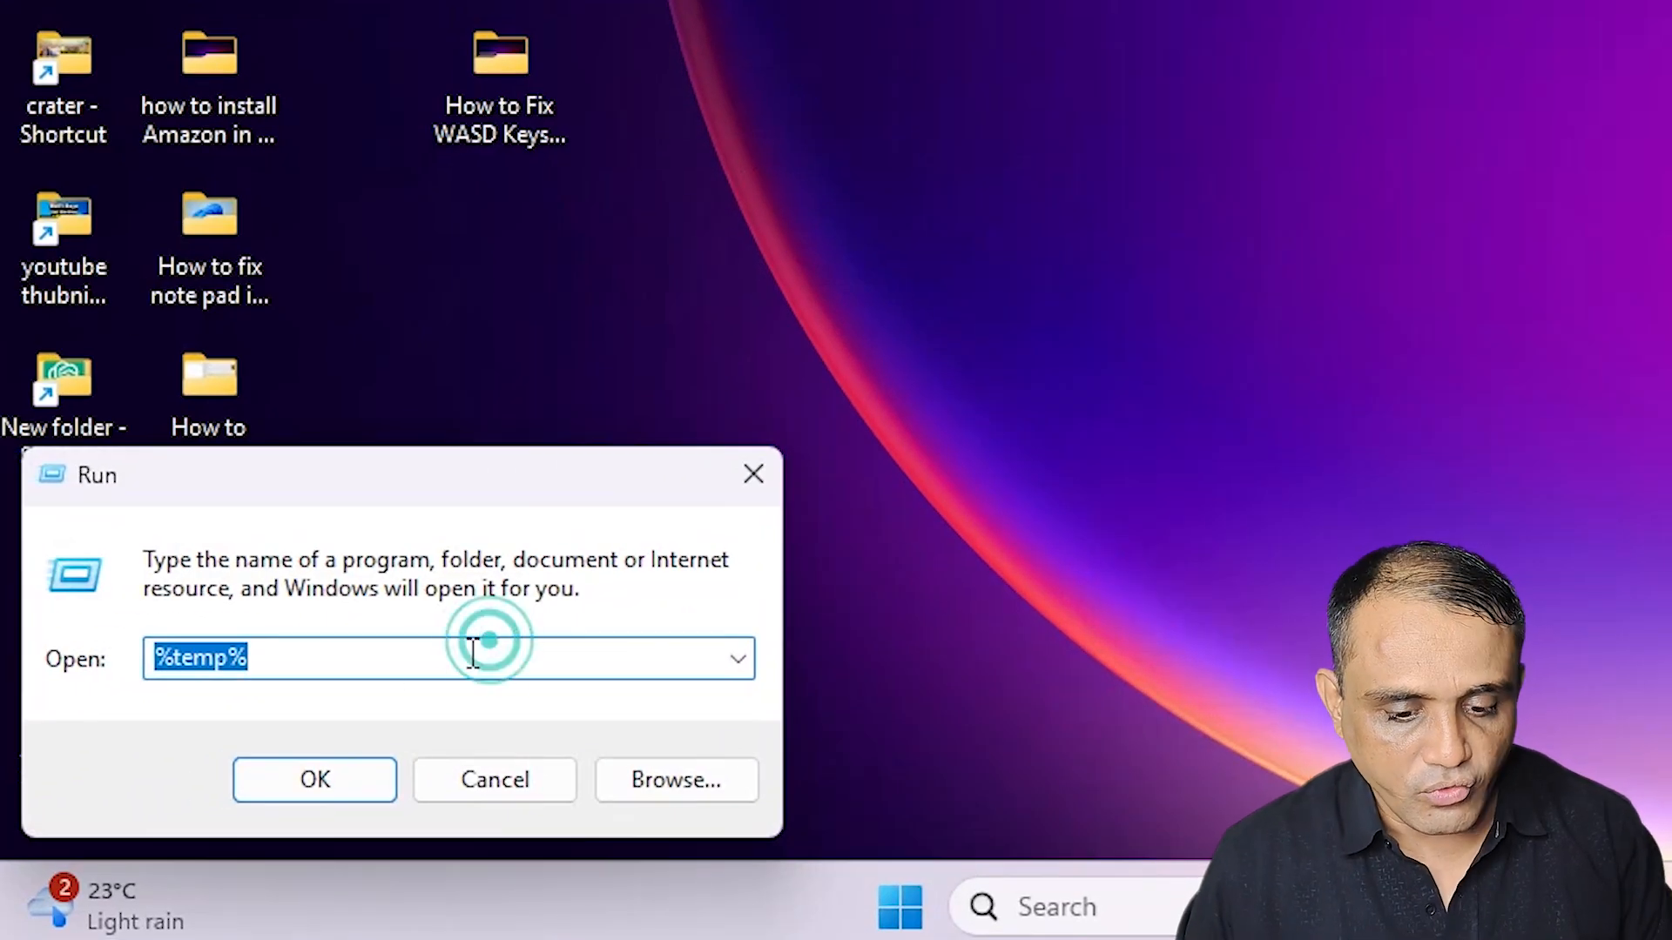
click(275, 657)
key(BackSpace)
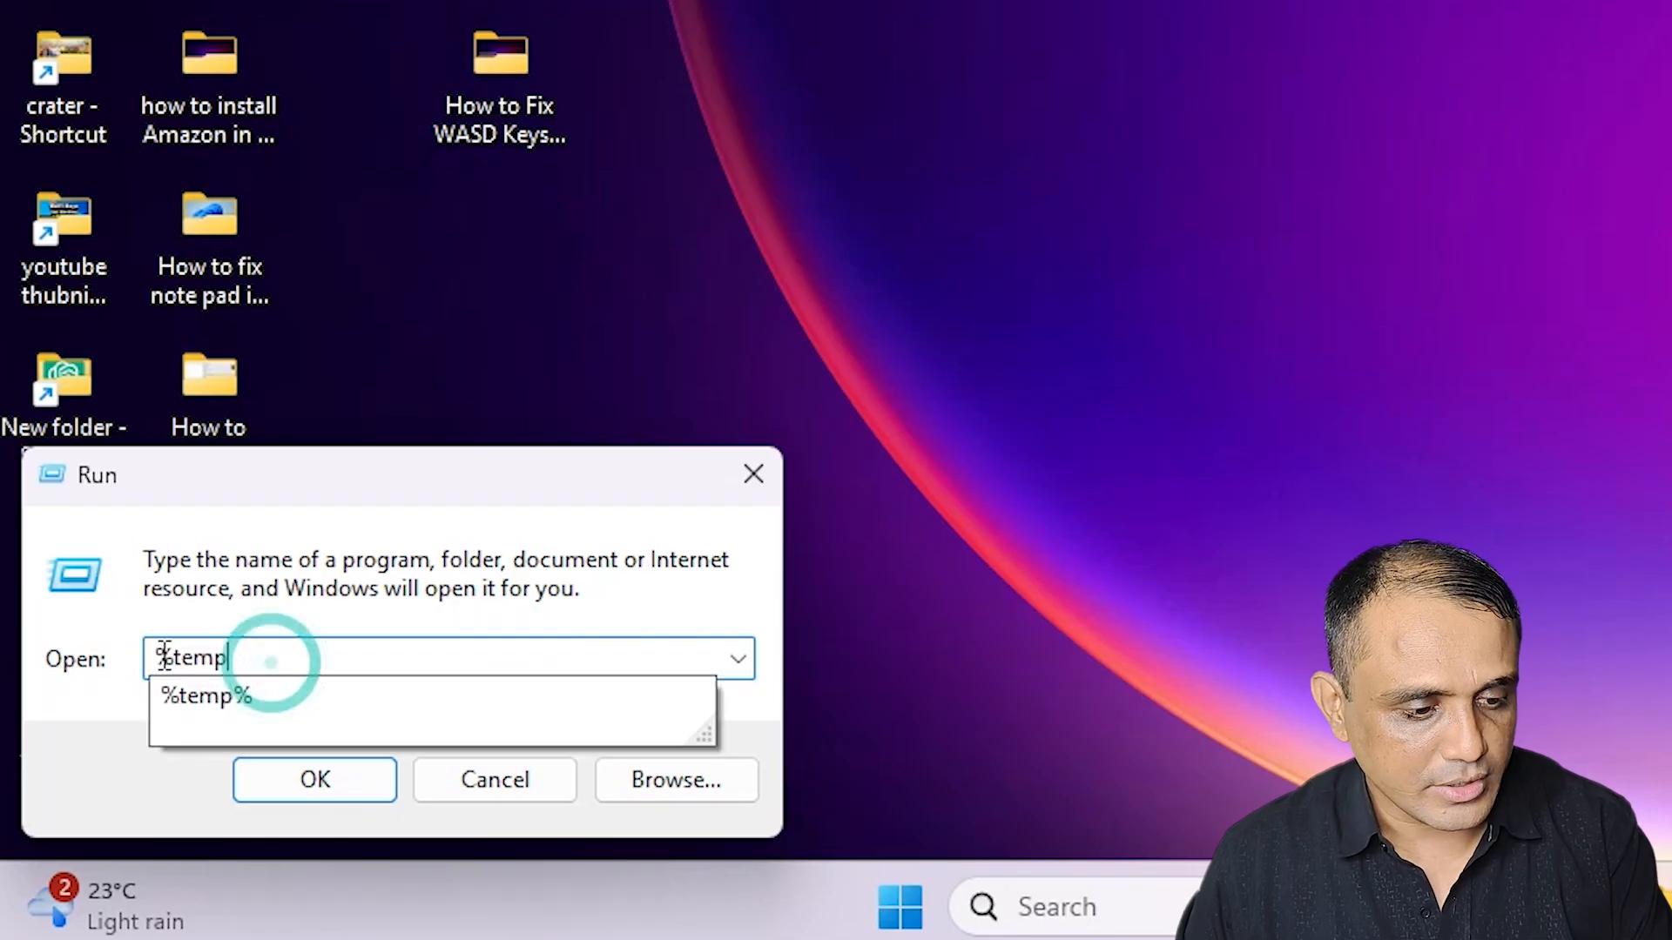
click(165, 657)
key(BackSpace)
click(321, 648)
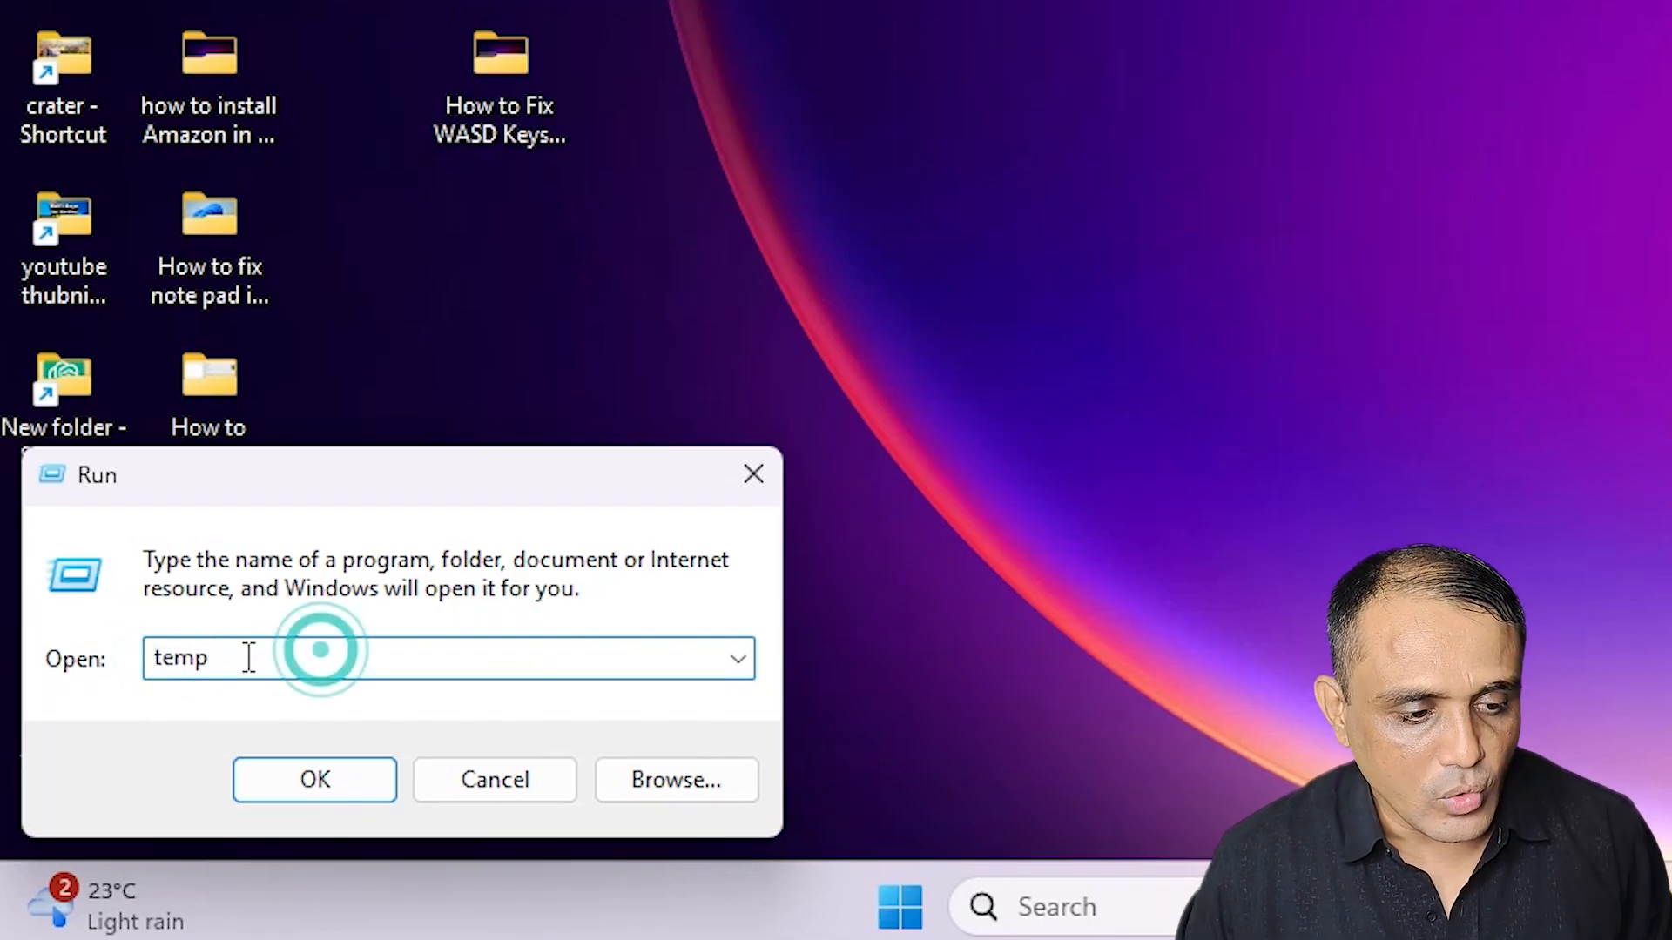
click(311, 779)
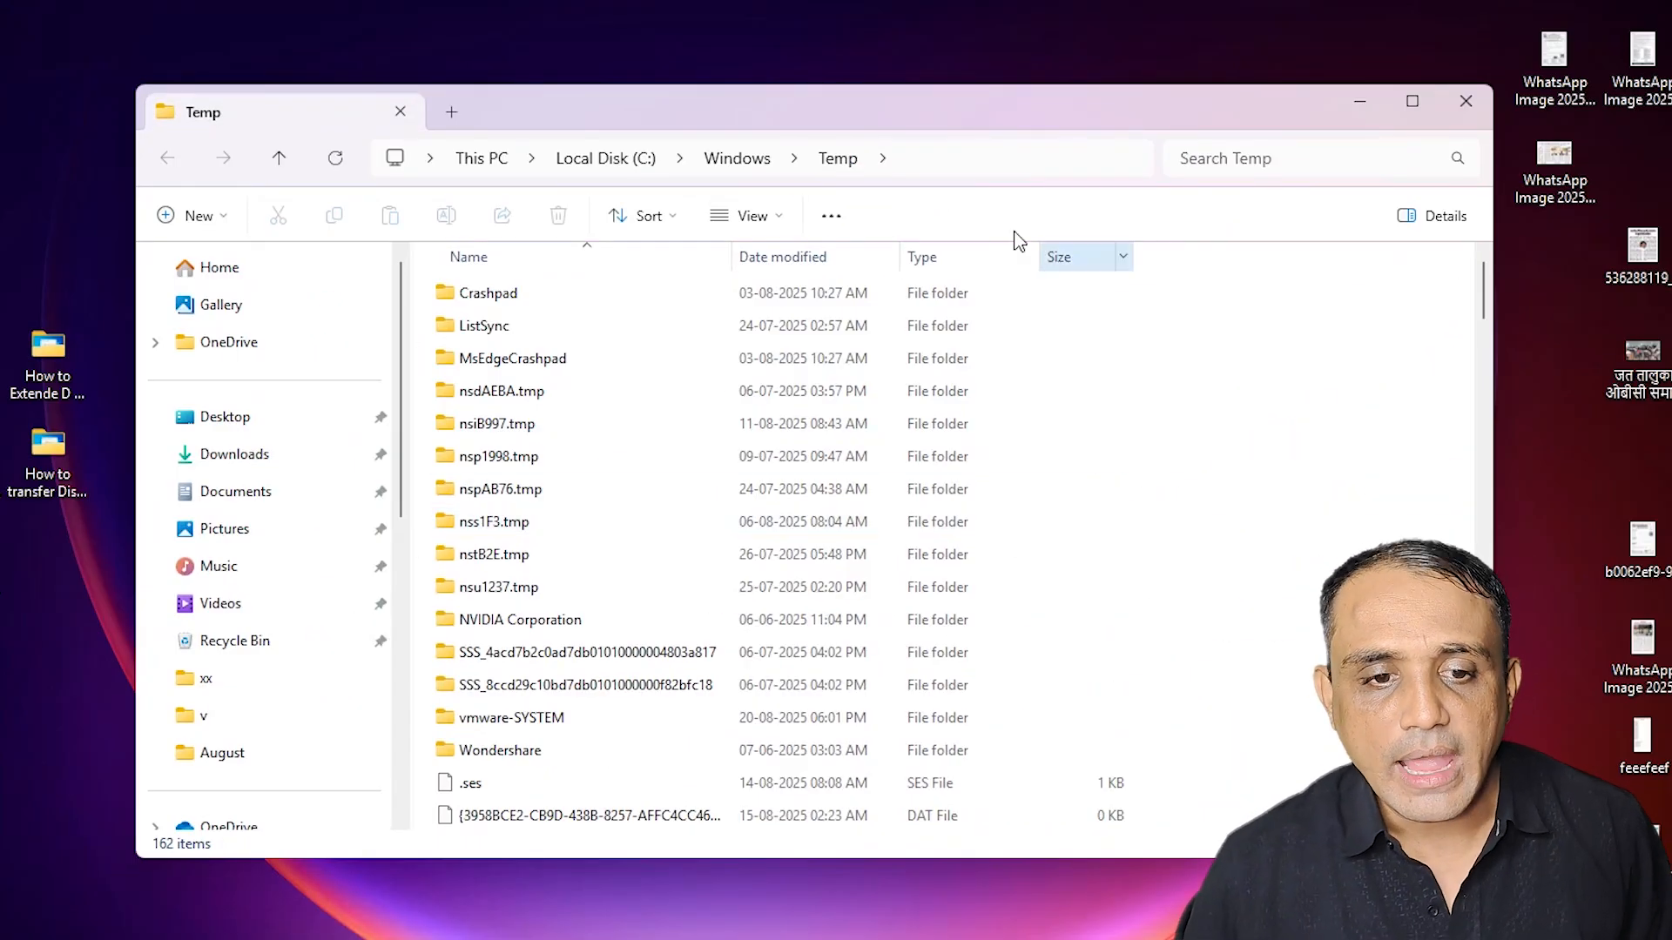
Step: Permanently delete everything in the Windows Temp folder, skipping items that are protected or in use, and close the folder
drag(1485, 282, 1483, 355)
scroll(647, 478, up, 7)
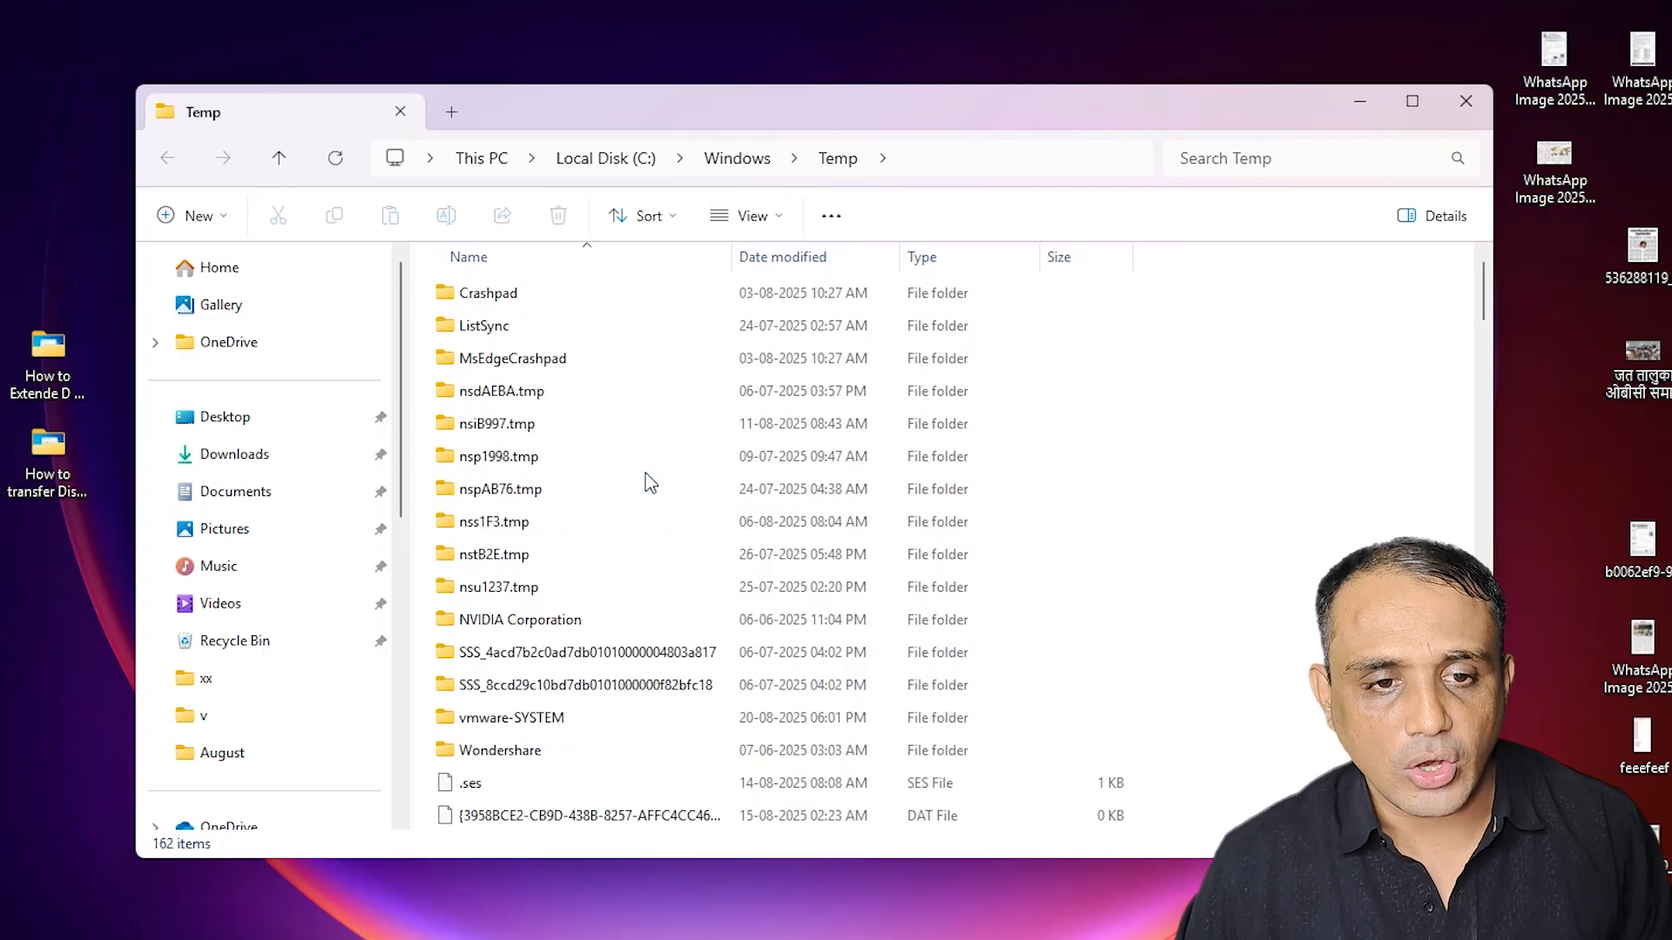
key(ctrl+a)
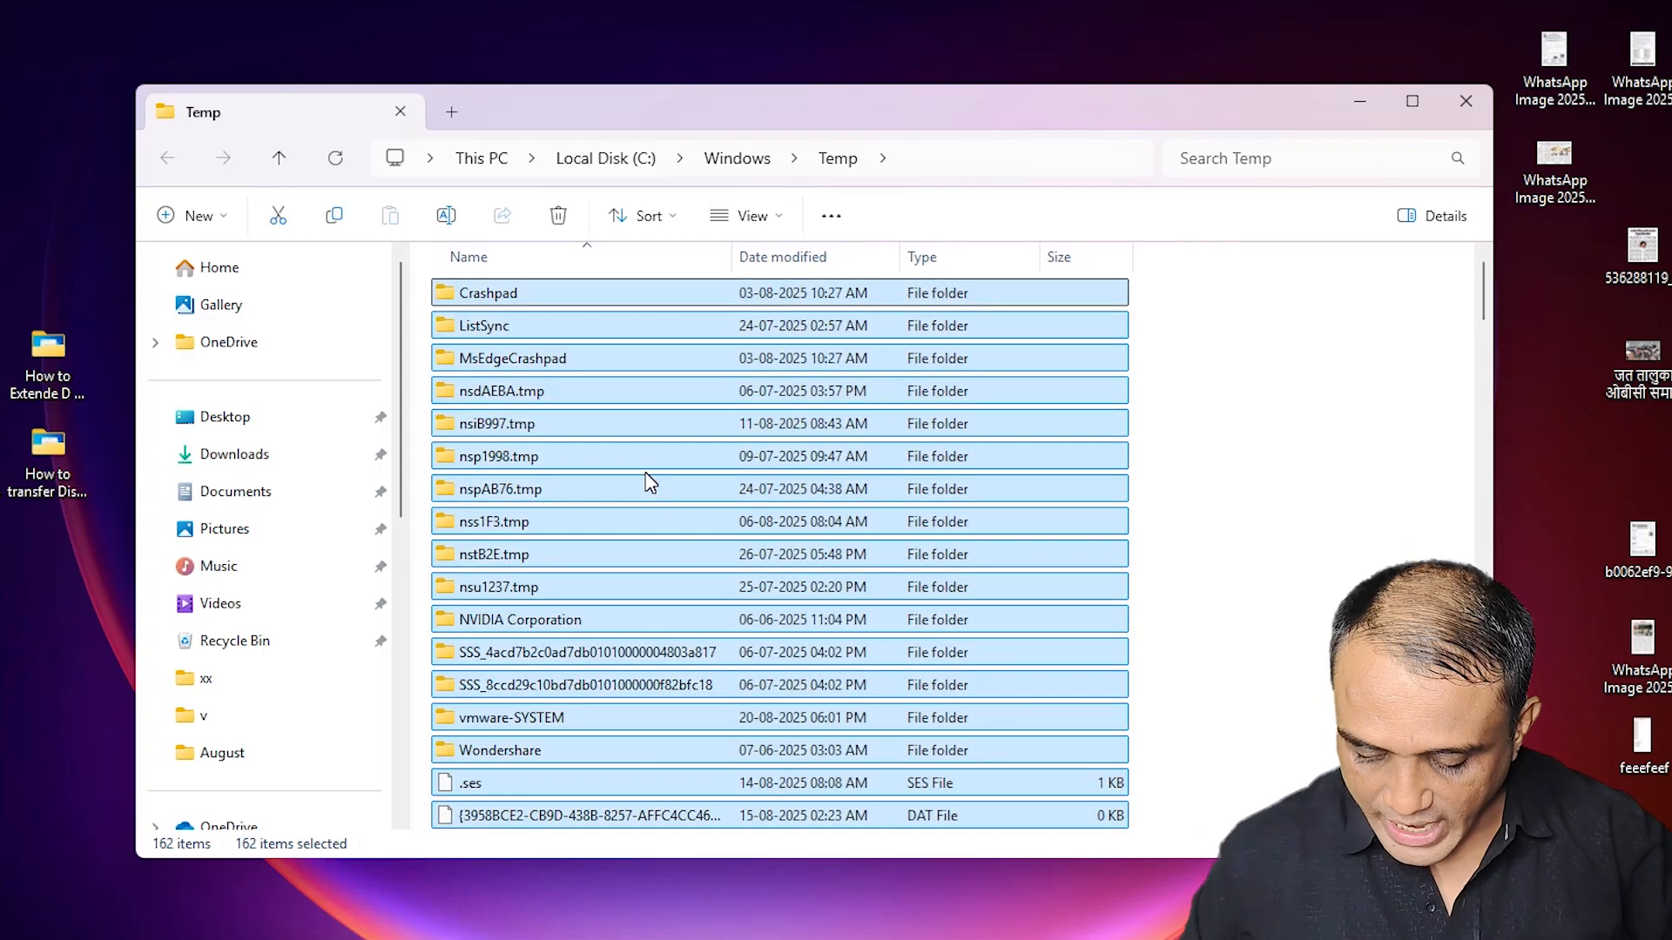
key(shift+Delete)
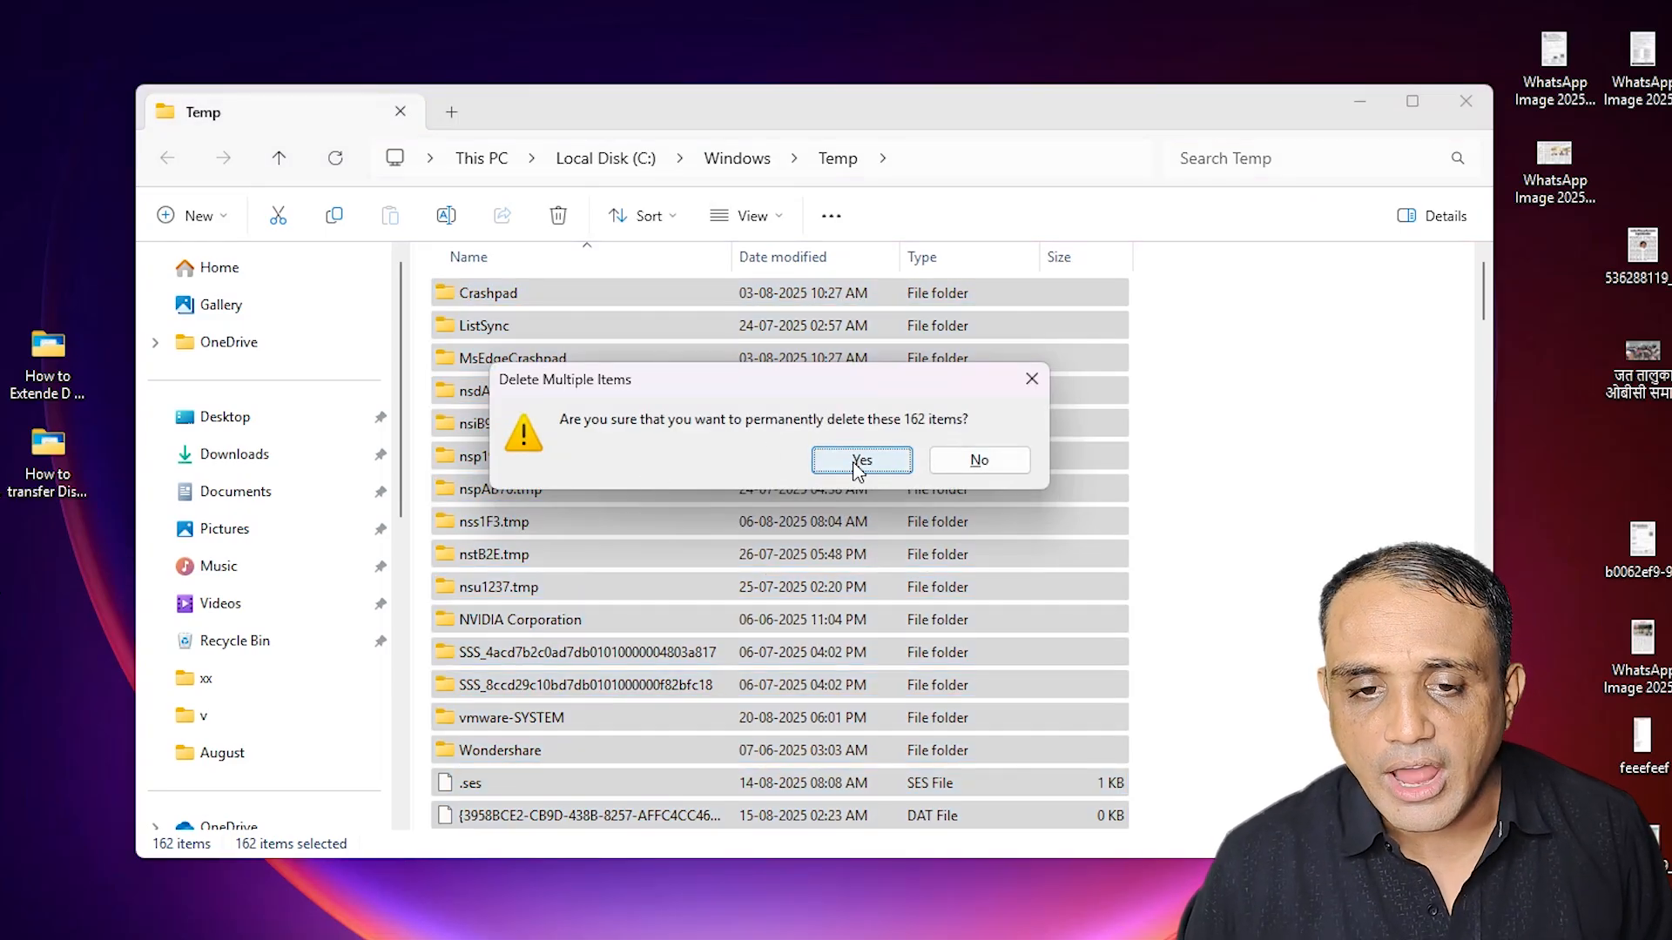
click(895, 470)
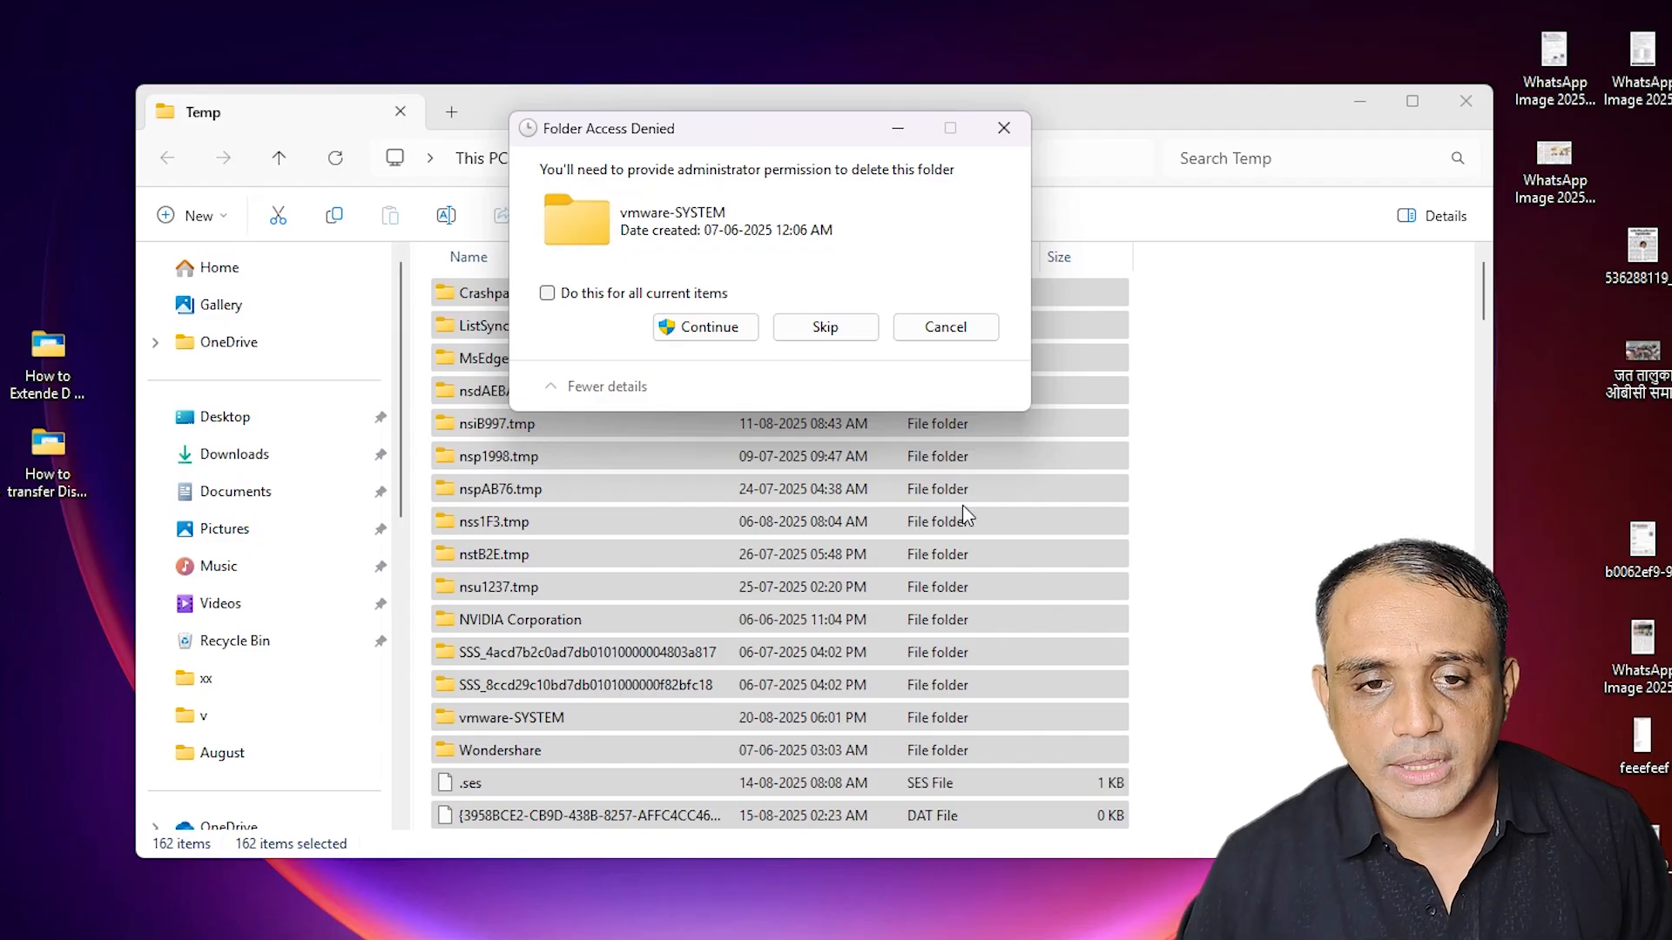
click(862, 328)
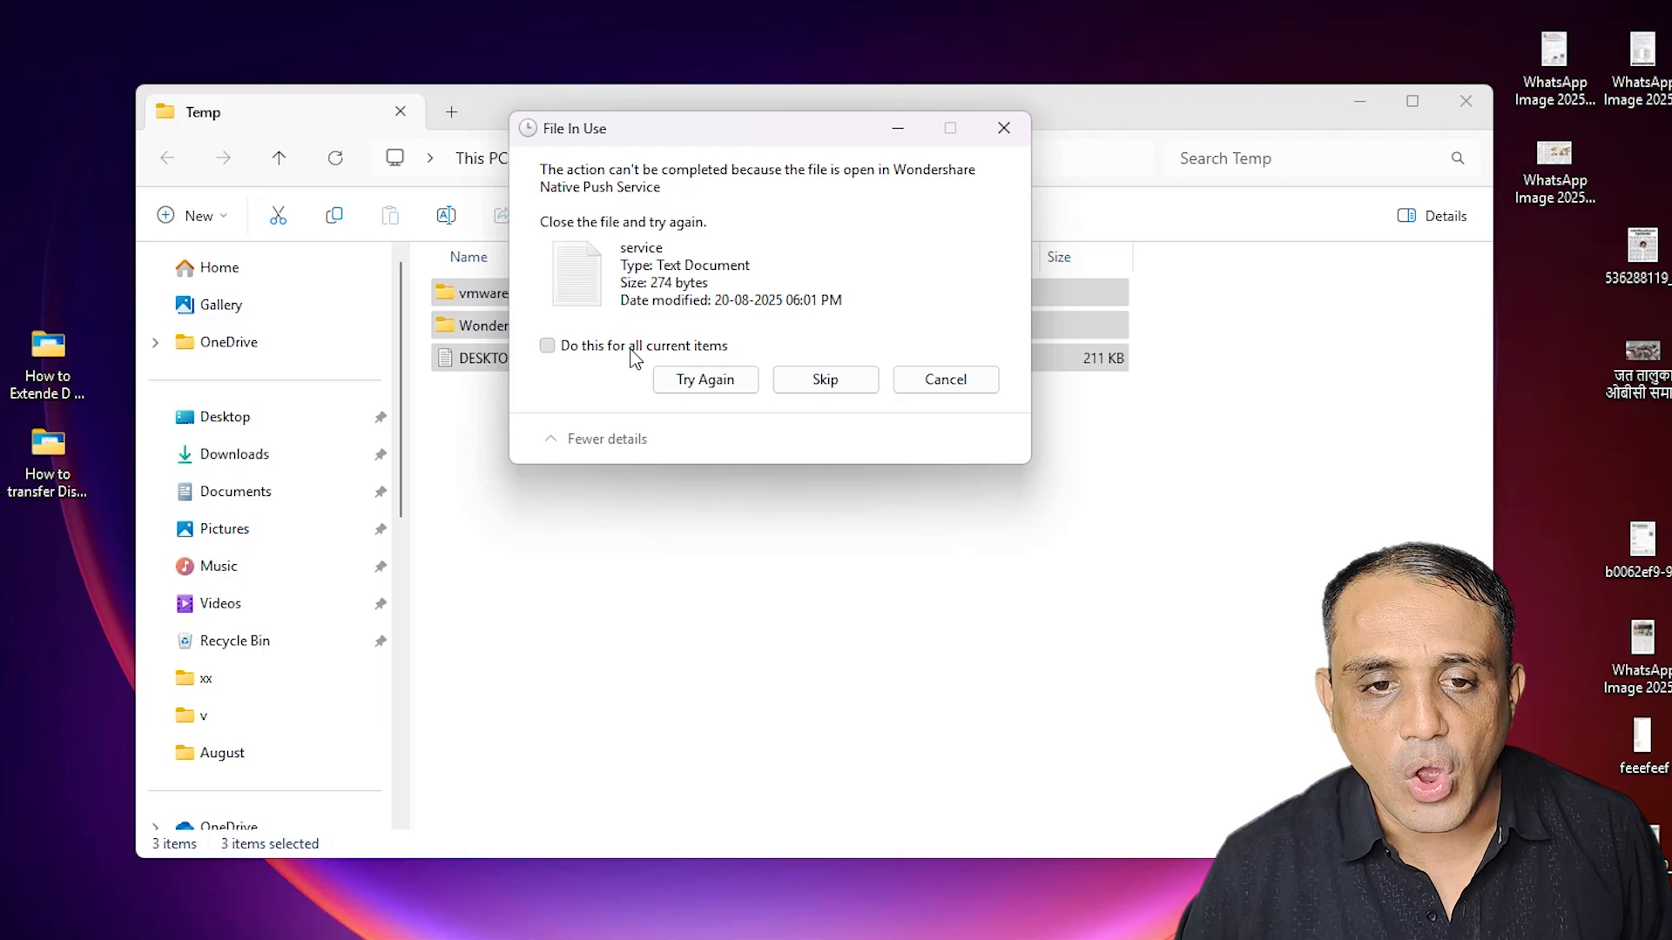
click(818, 378)
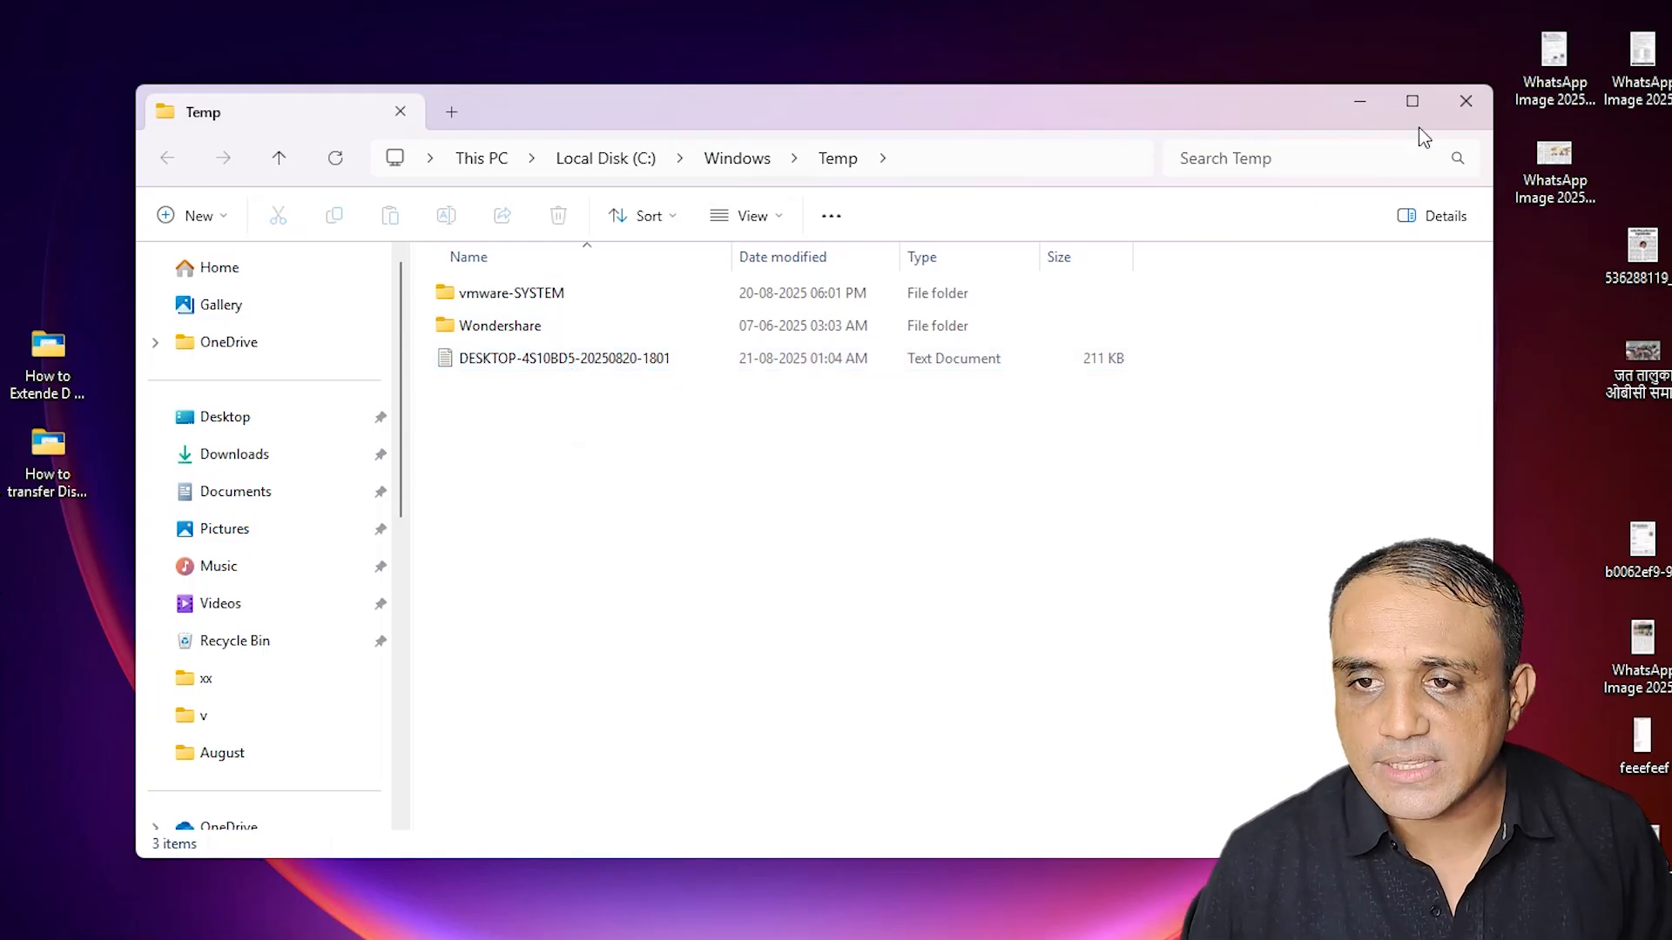
click(1480, 111)
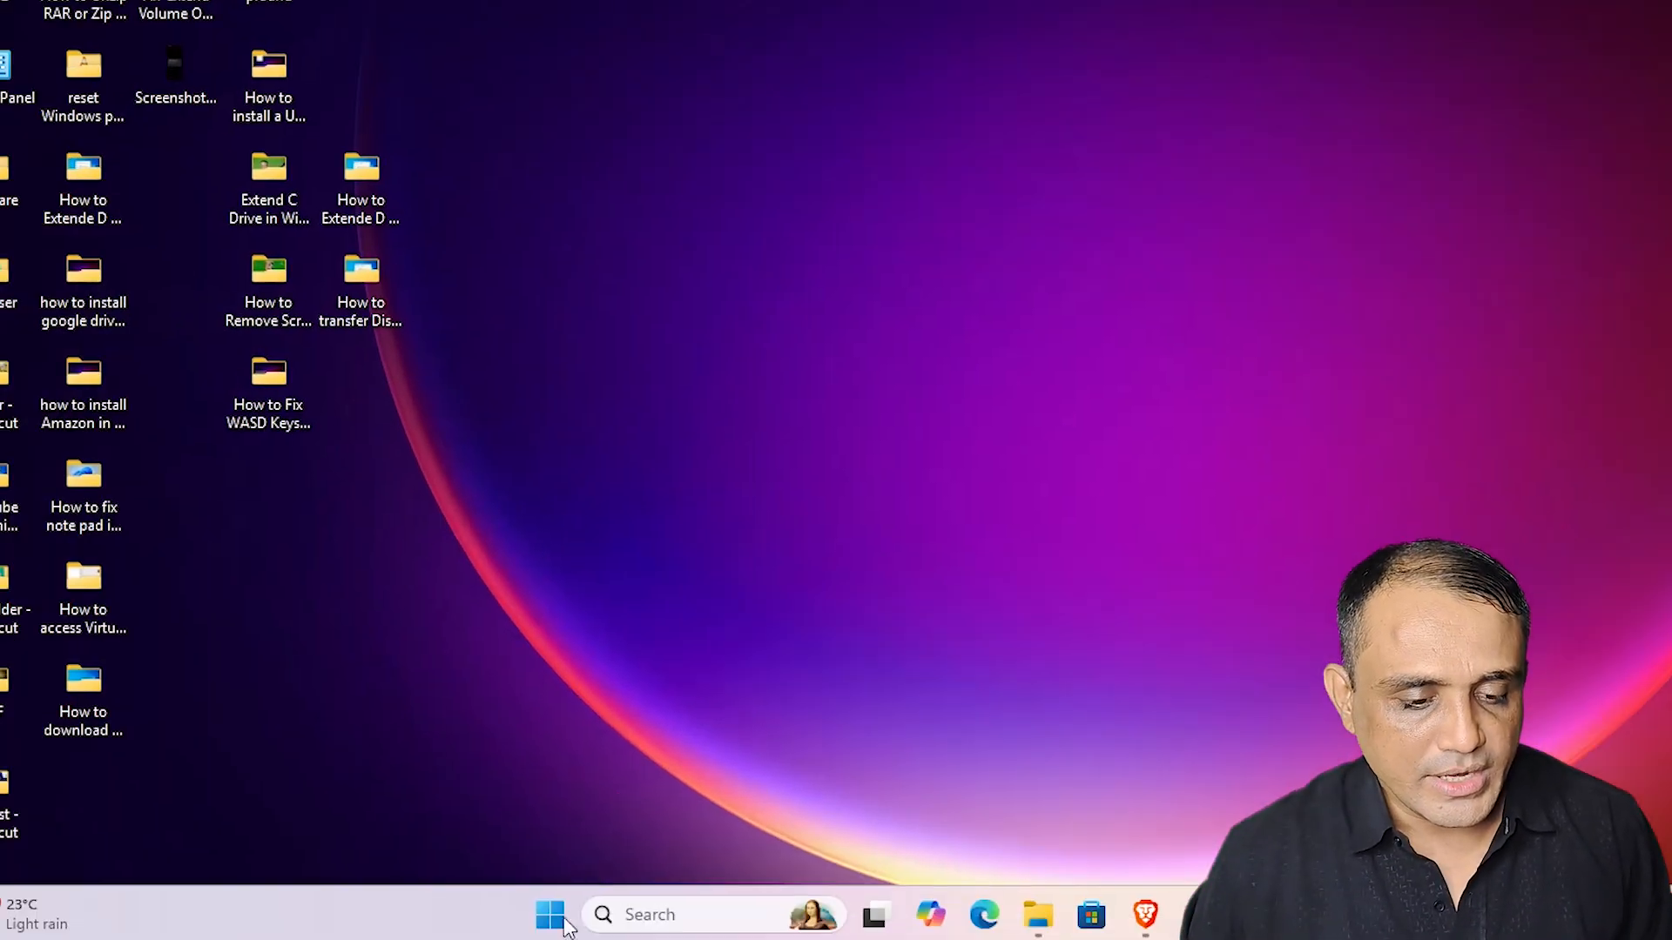
Step: Execute %temp% from the Run dialog to open the user's temporary folder, and close its window
click(552, 934)
text(run)
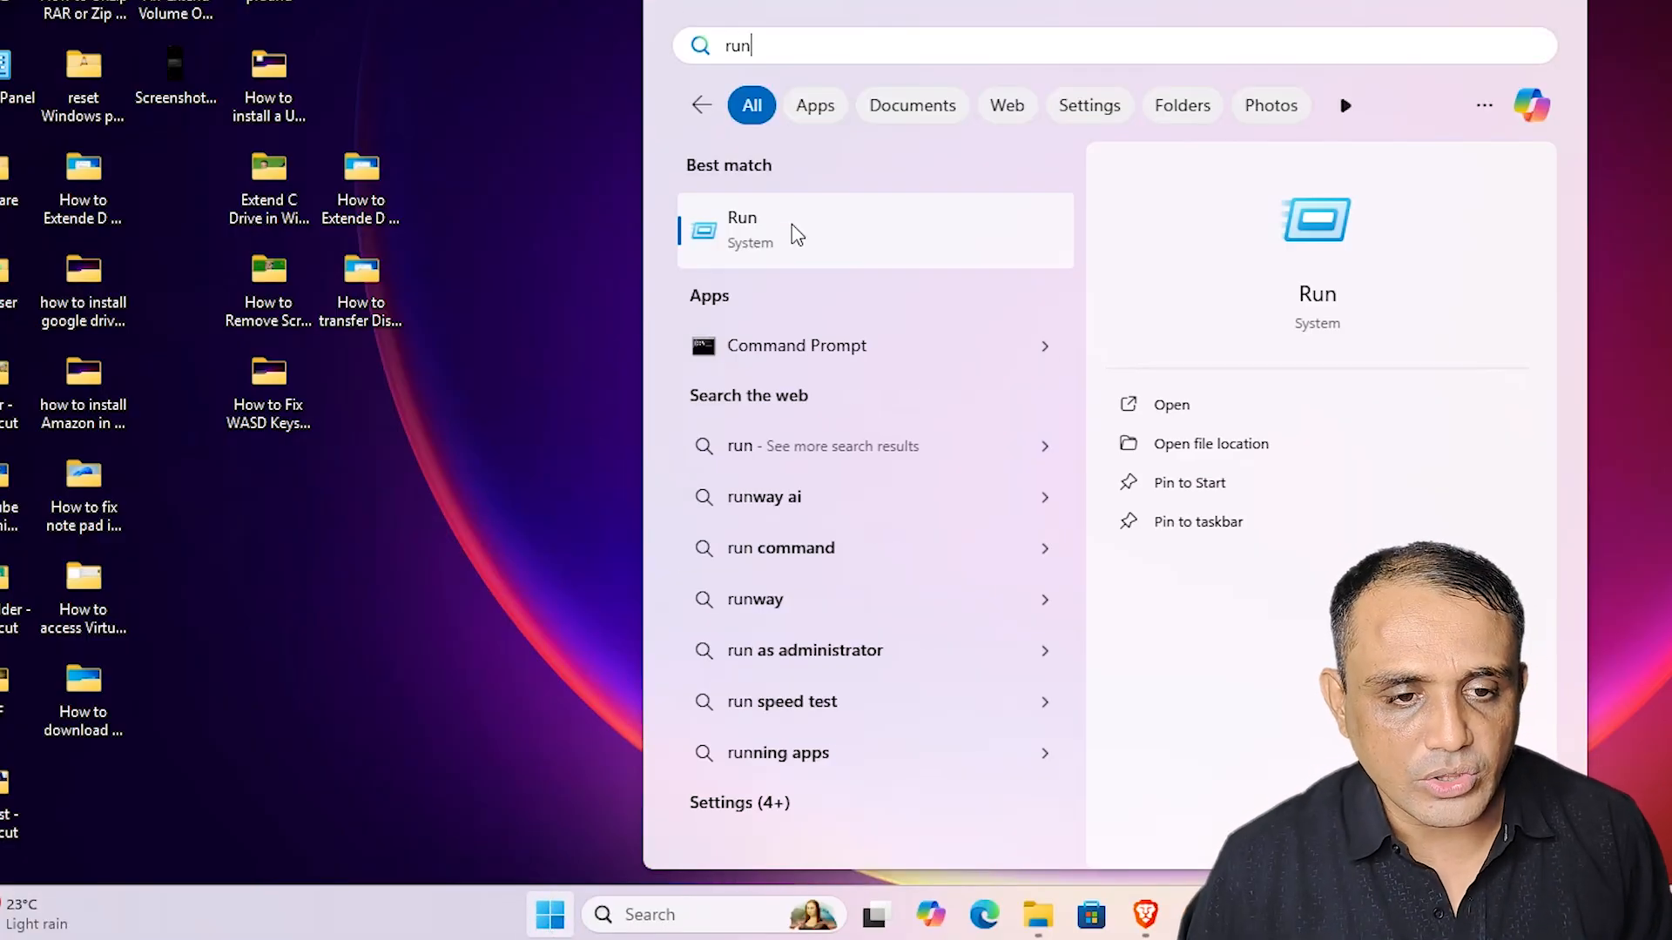
click(789, 228)
click(134, 756)
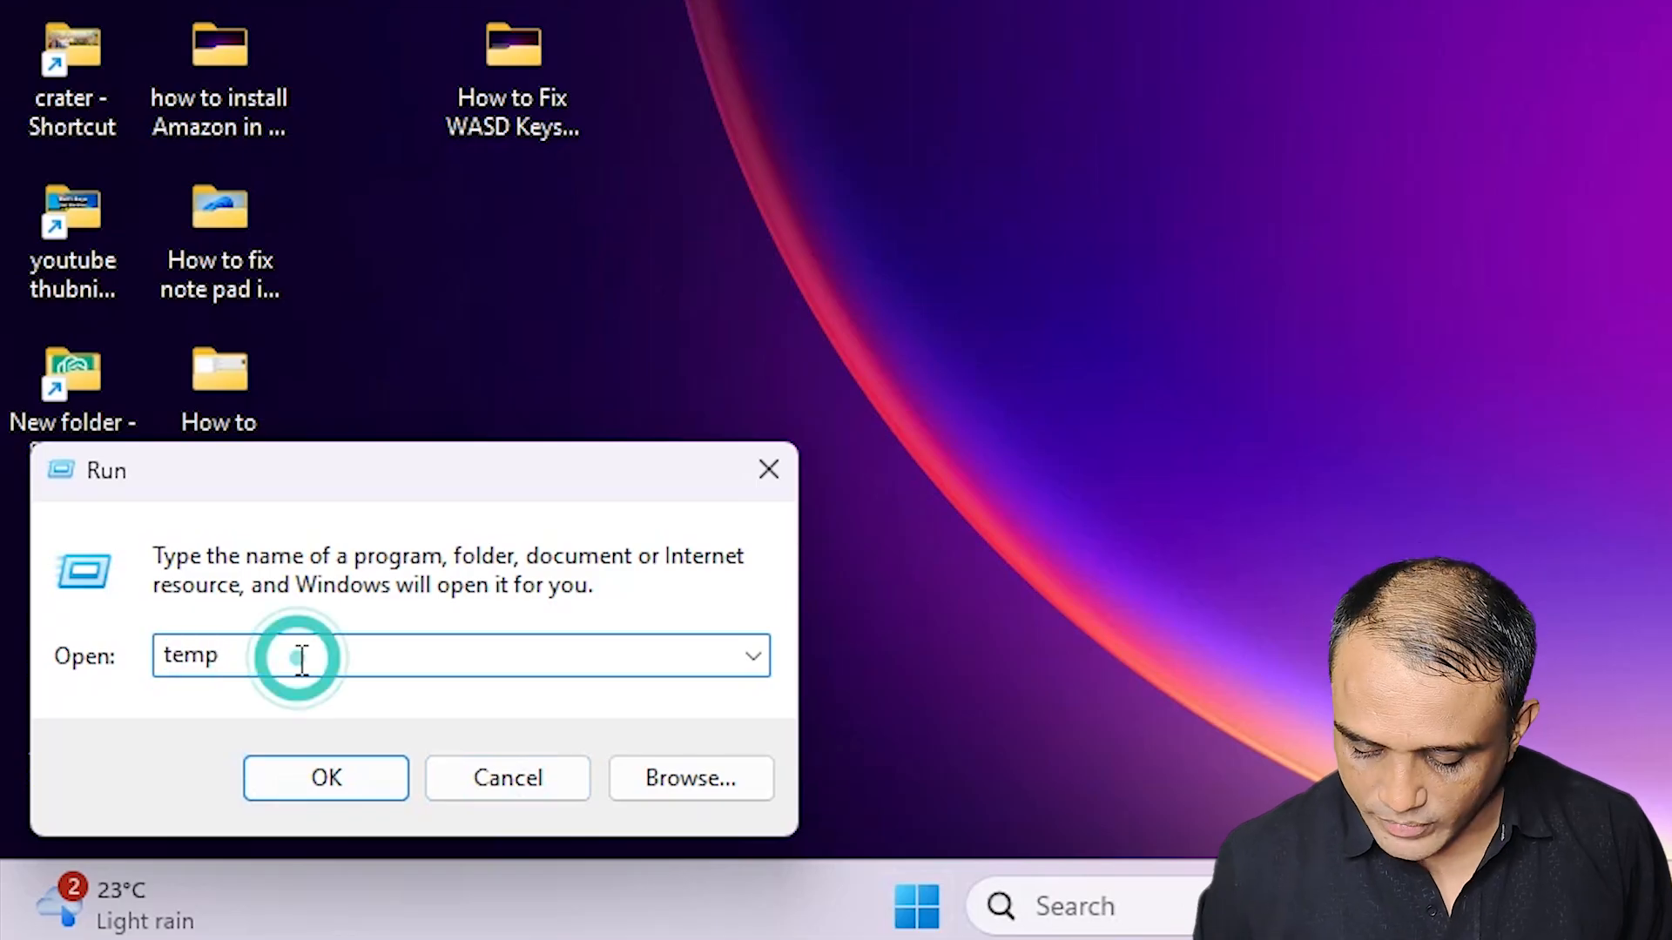
text(%)
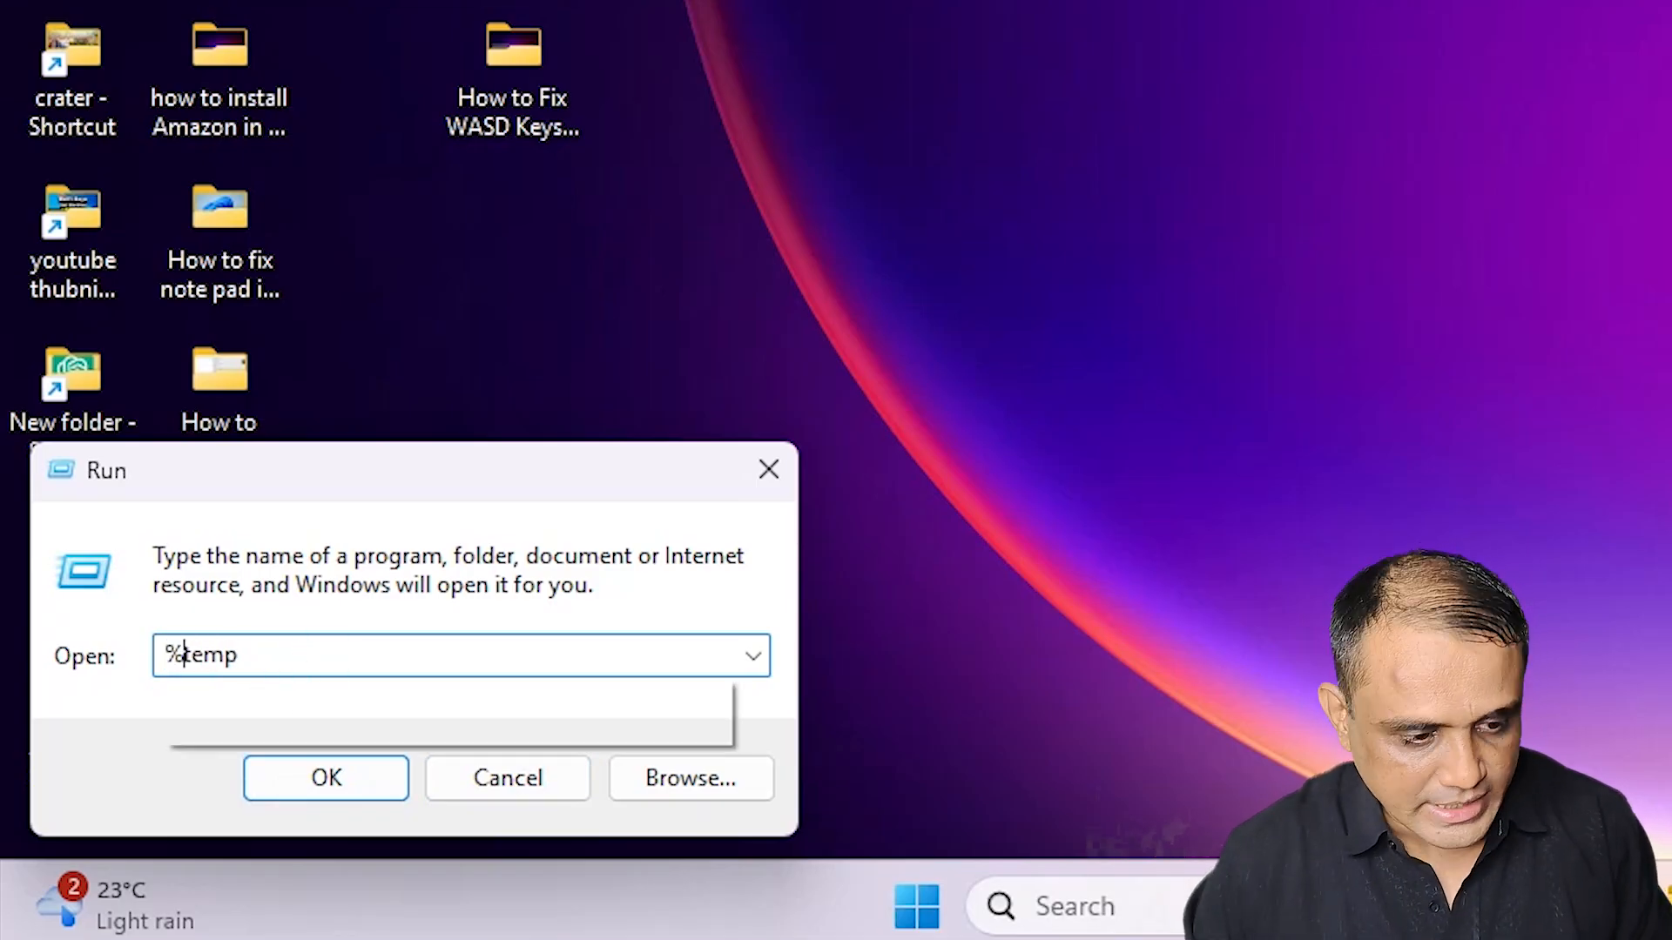
key(Right)
key(Right)
key(Right)
key(Right)
text(%)
key(Return)
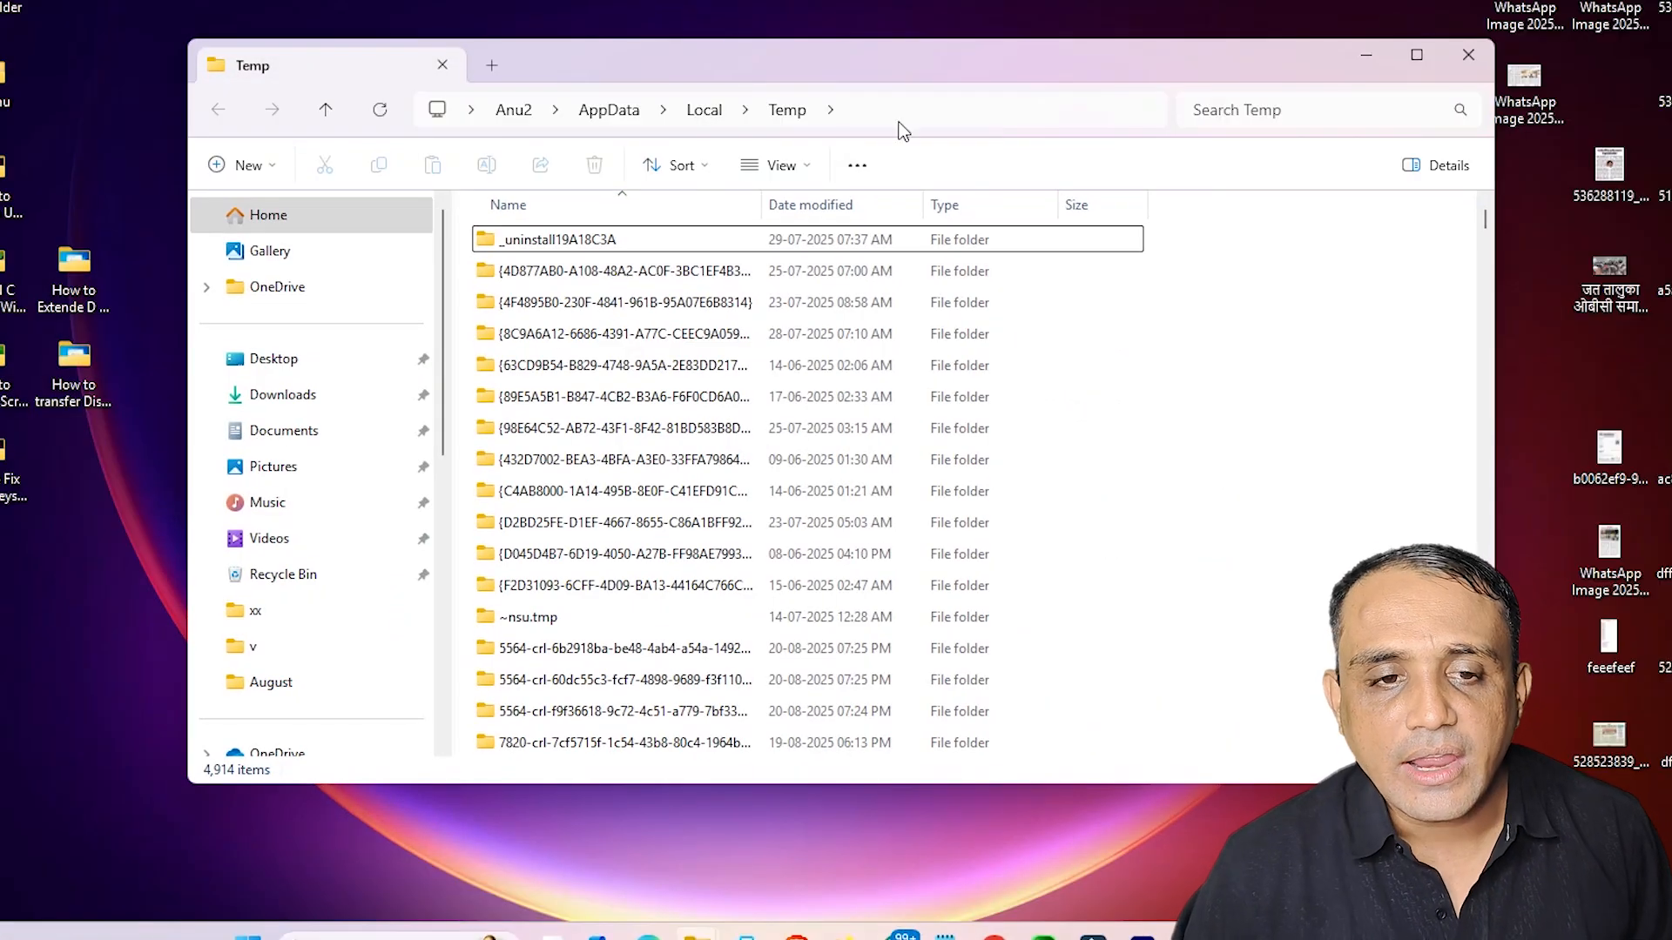
click(1466, 55)
Step: Reopen the user's AppData Local Temp folder by executing %temp% from the Run dialog
click(247, 937)
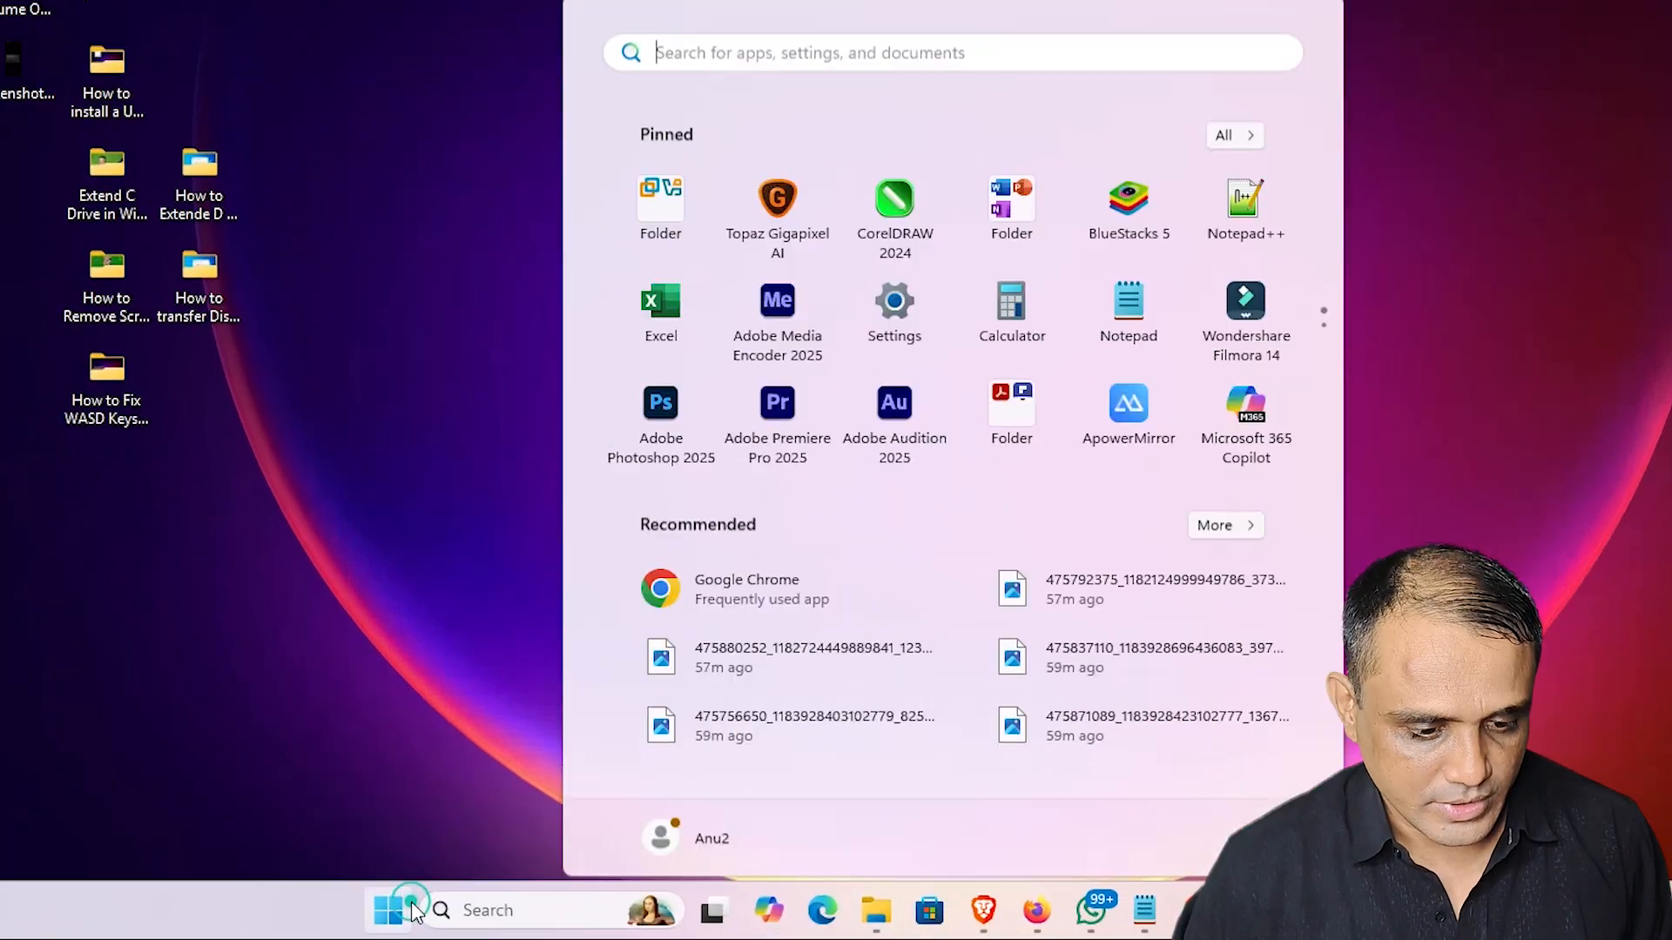
text(run)
click(581, 217)
click(139, 727)
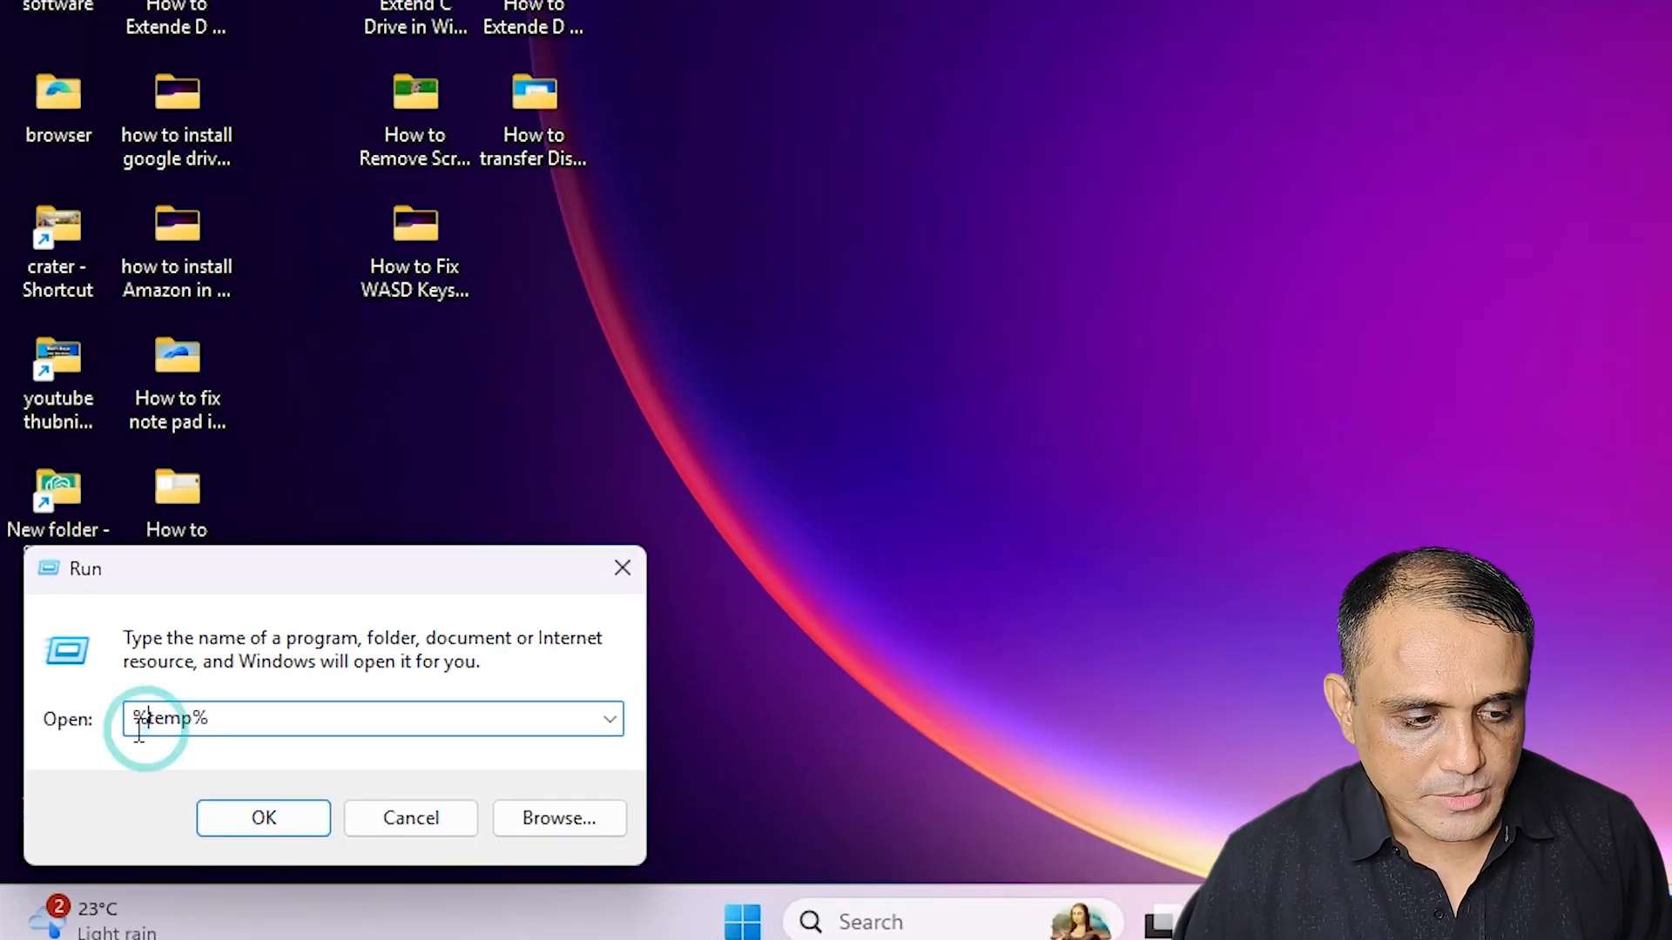
click(256, 813)
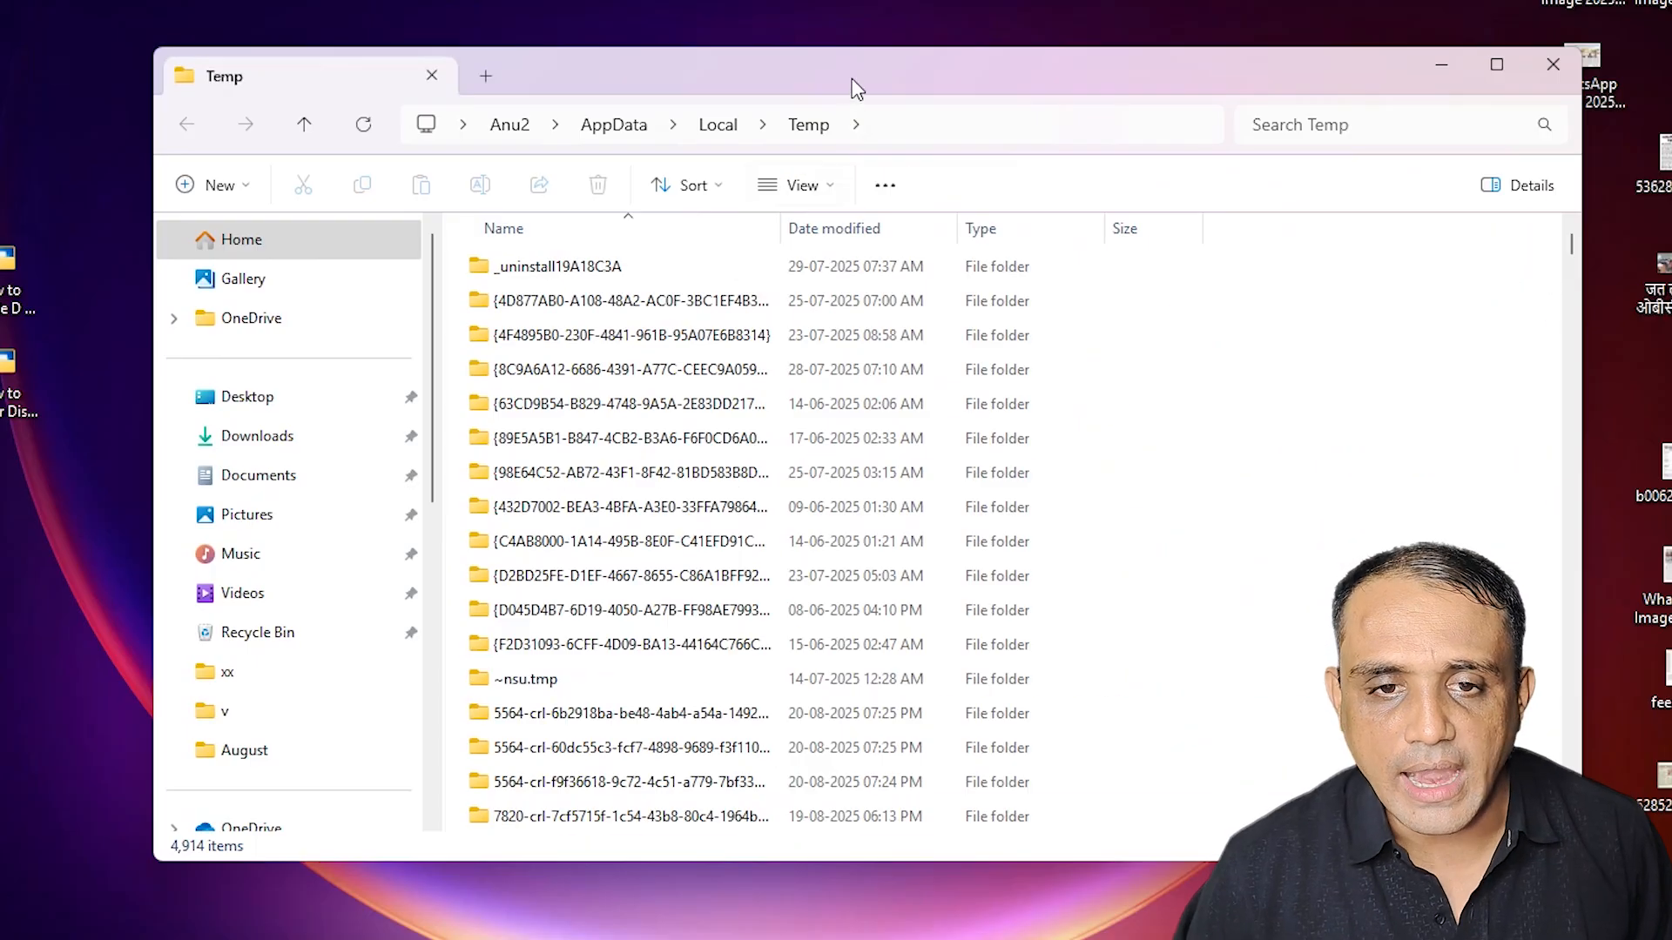
Step: Permanently delete everything in the user's Temp folder, skipping all folders that require administrator permission
drag(857, 87, 834, 37)
click(687, 457)
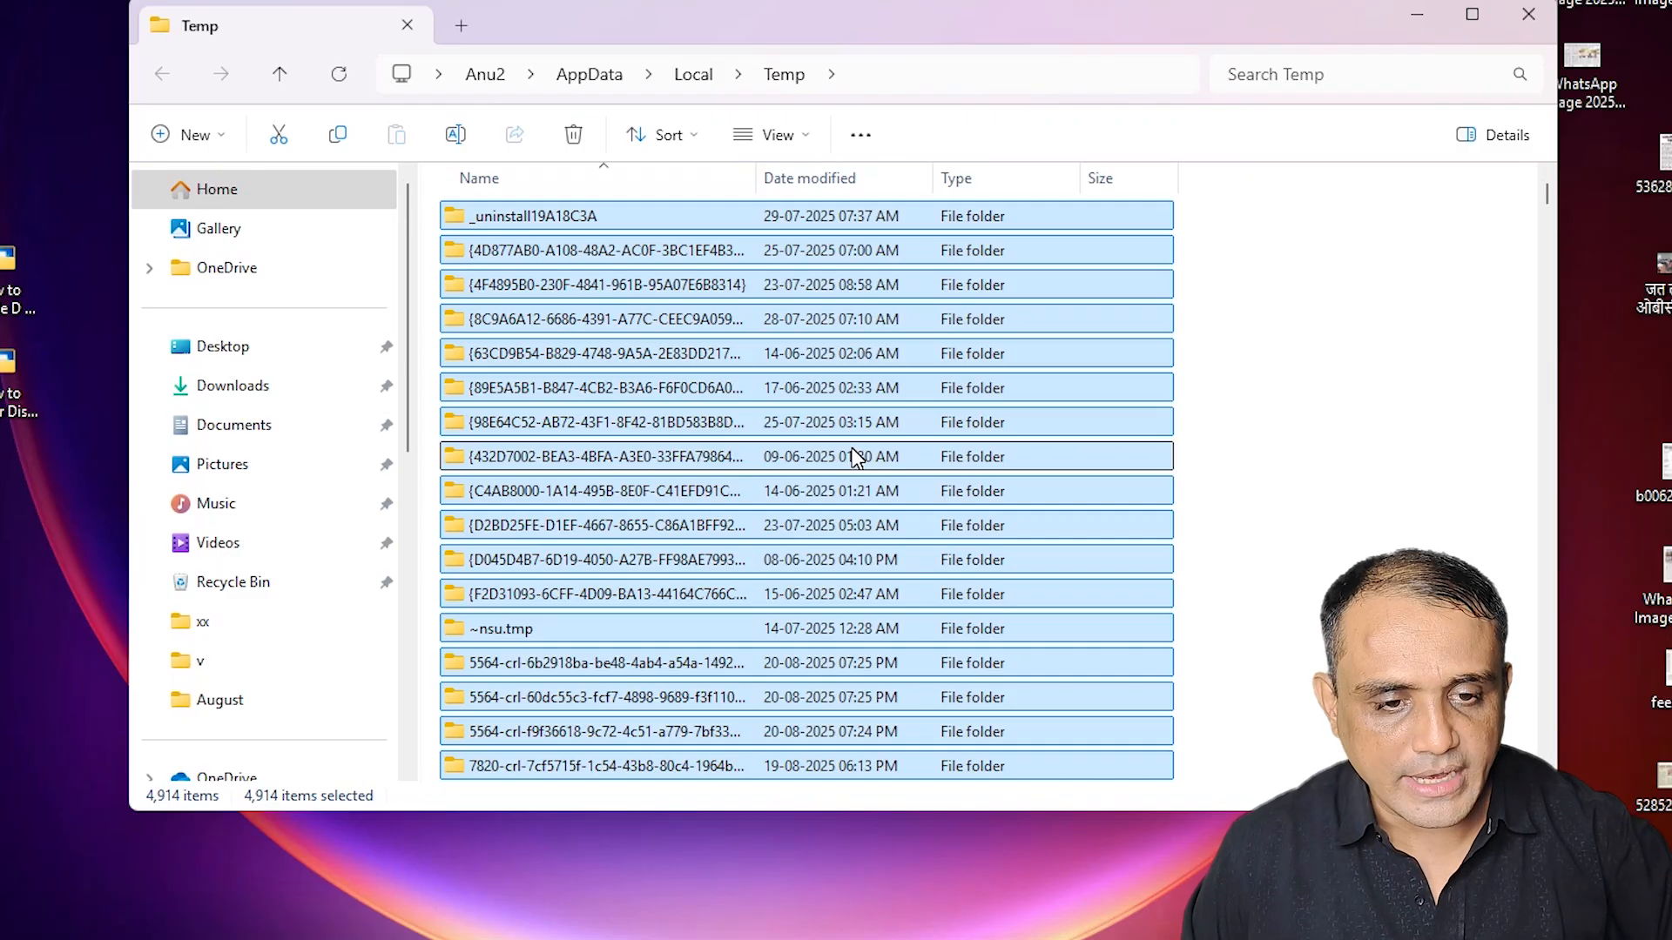
key(shift+Delete)
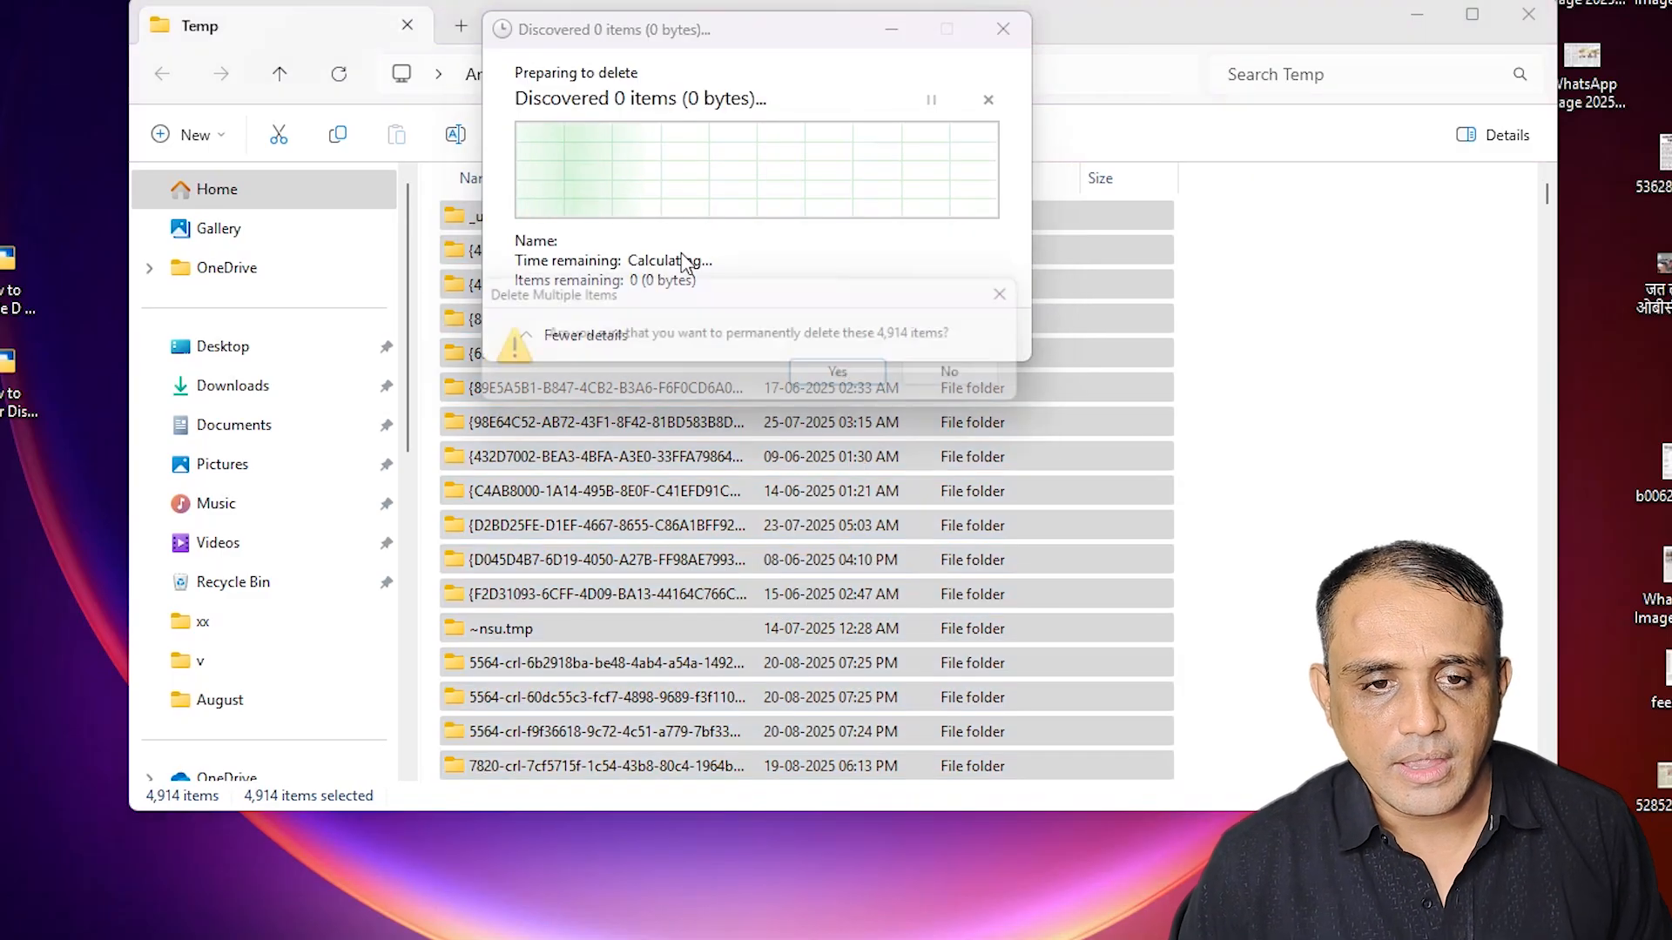
click(875, 380)
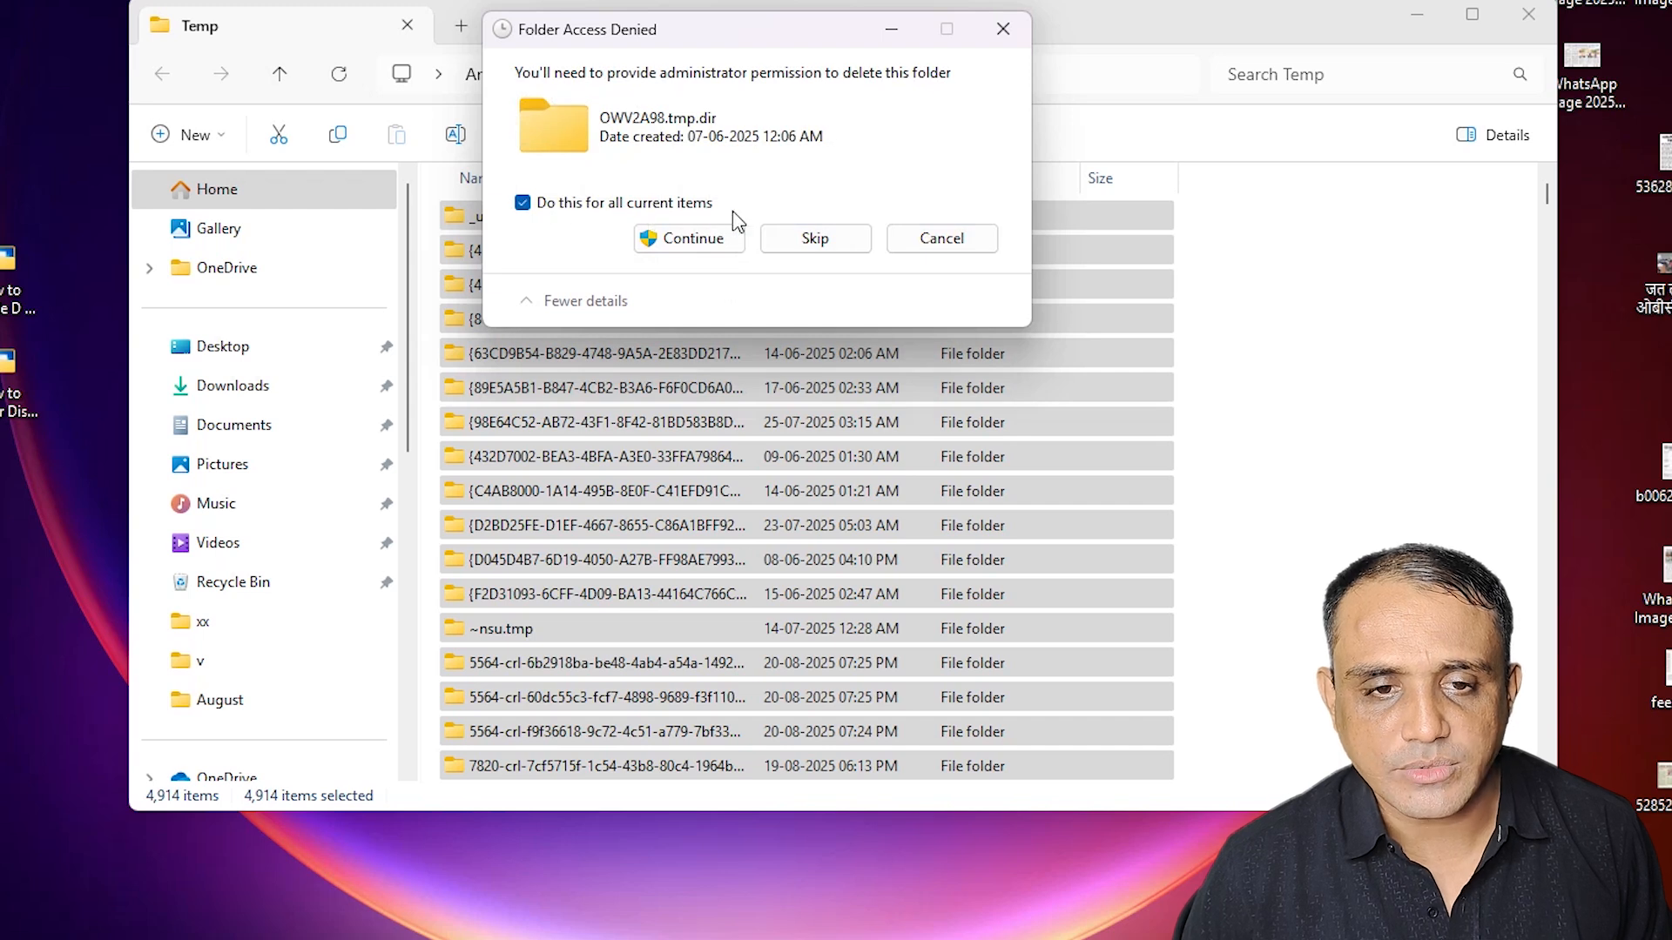
click(794, 251)
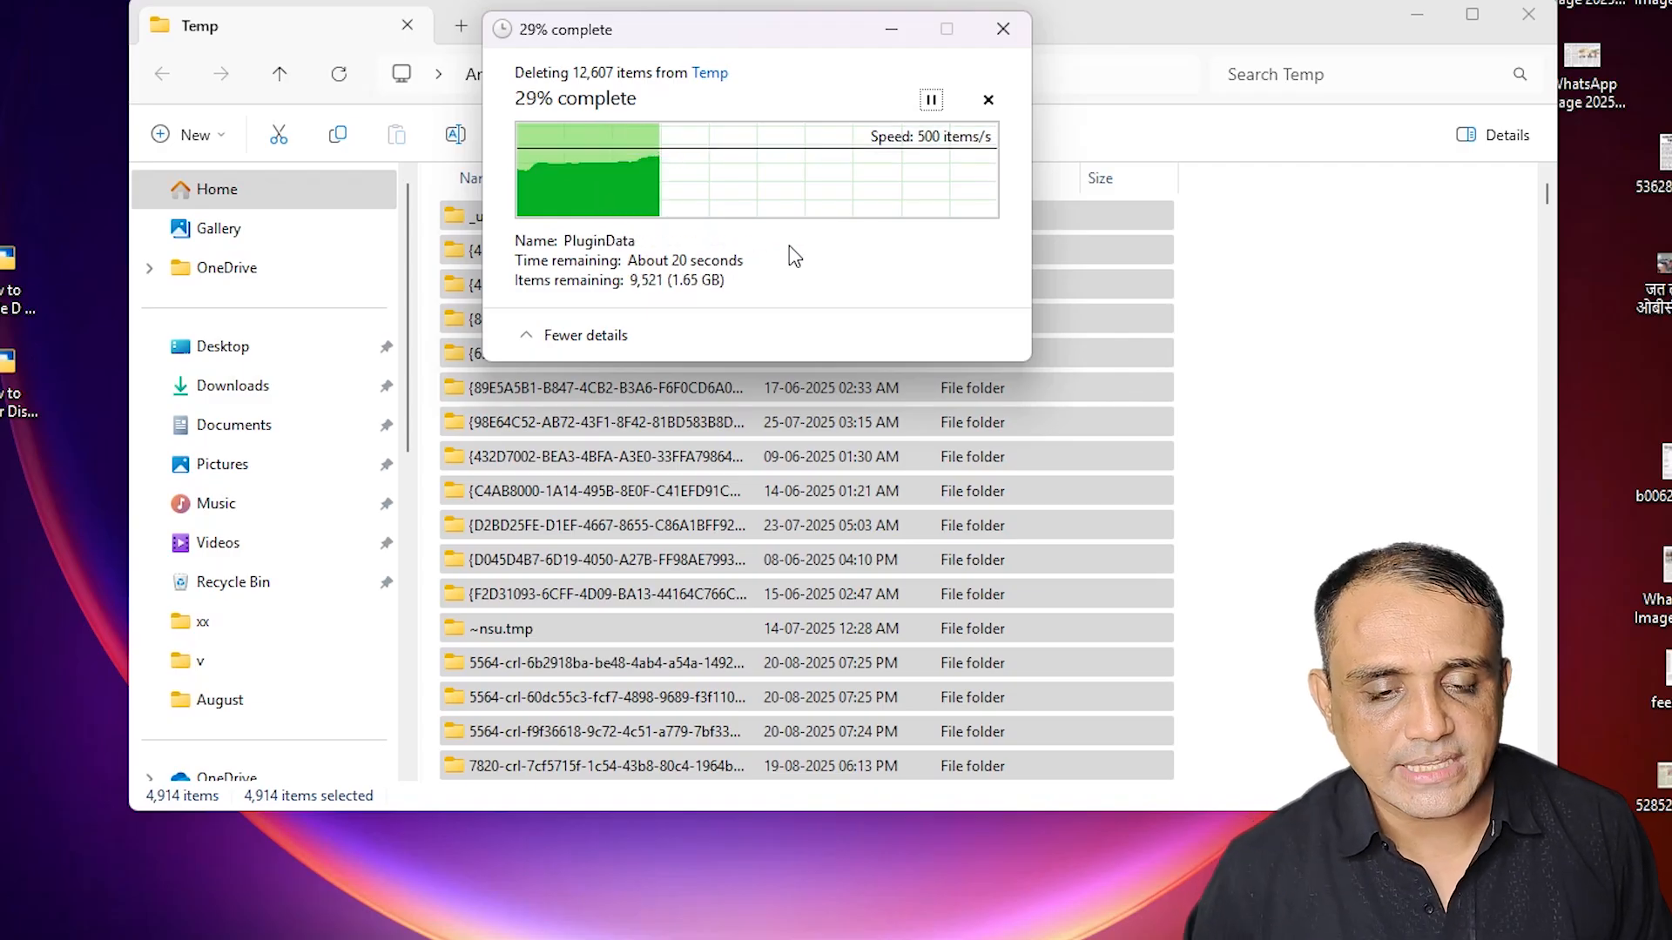
Step: Skip all files in use for the remaining deletion and close the user's Temp folder
click(599, 264)
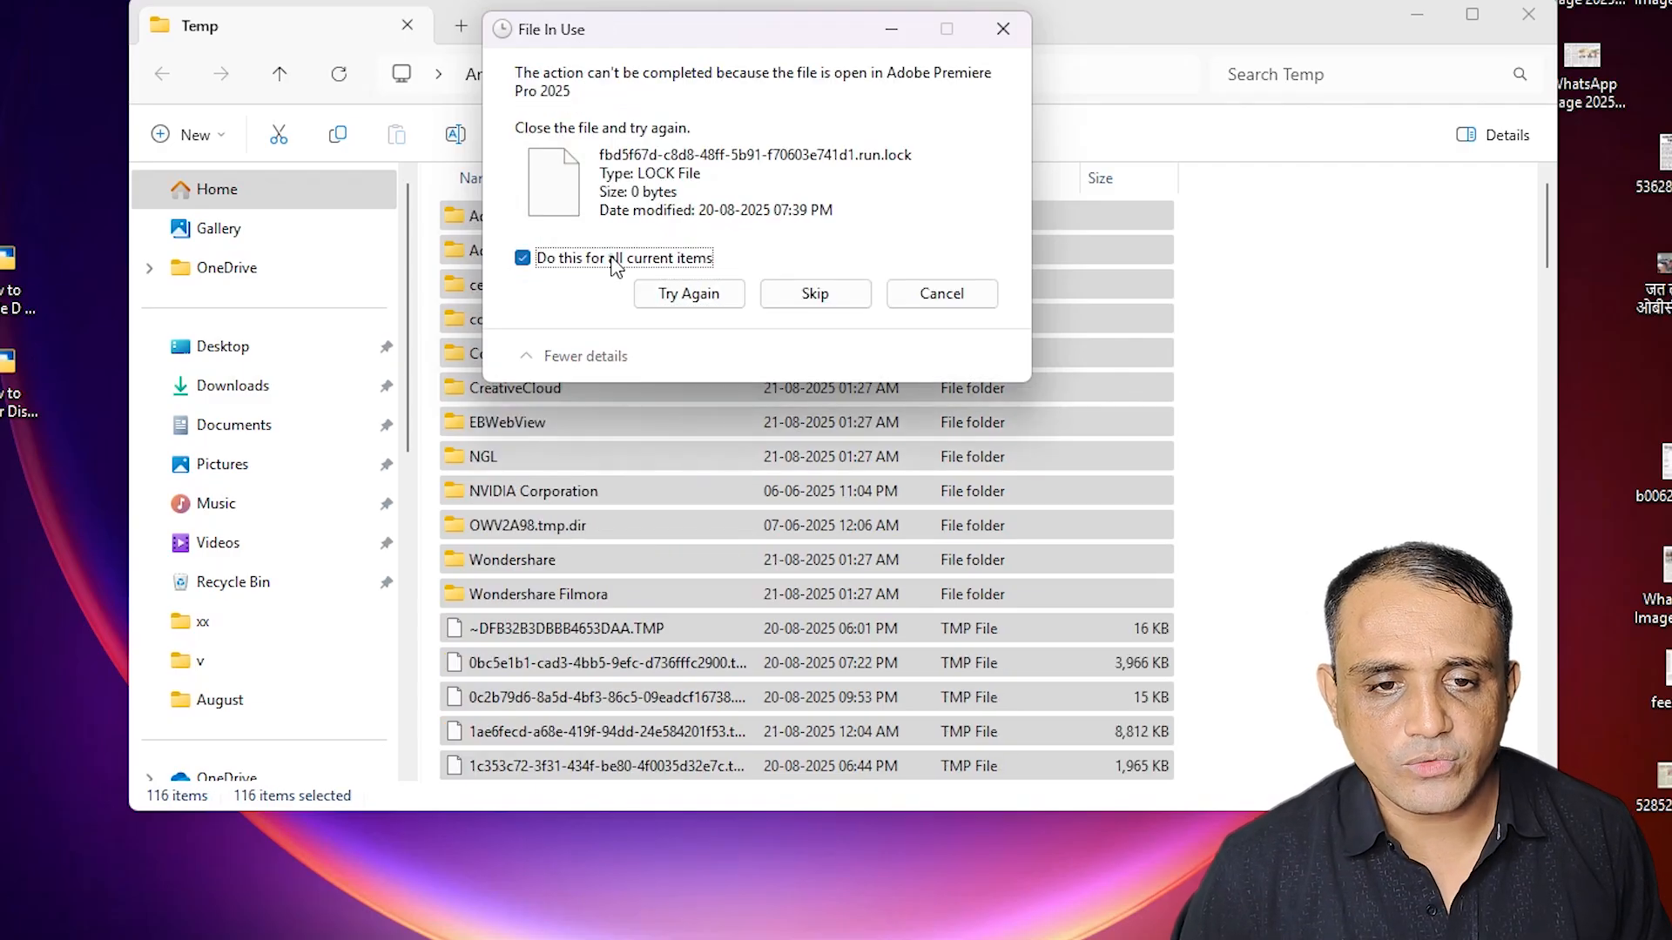
click(815, 294)
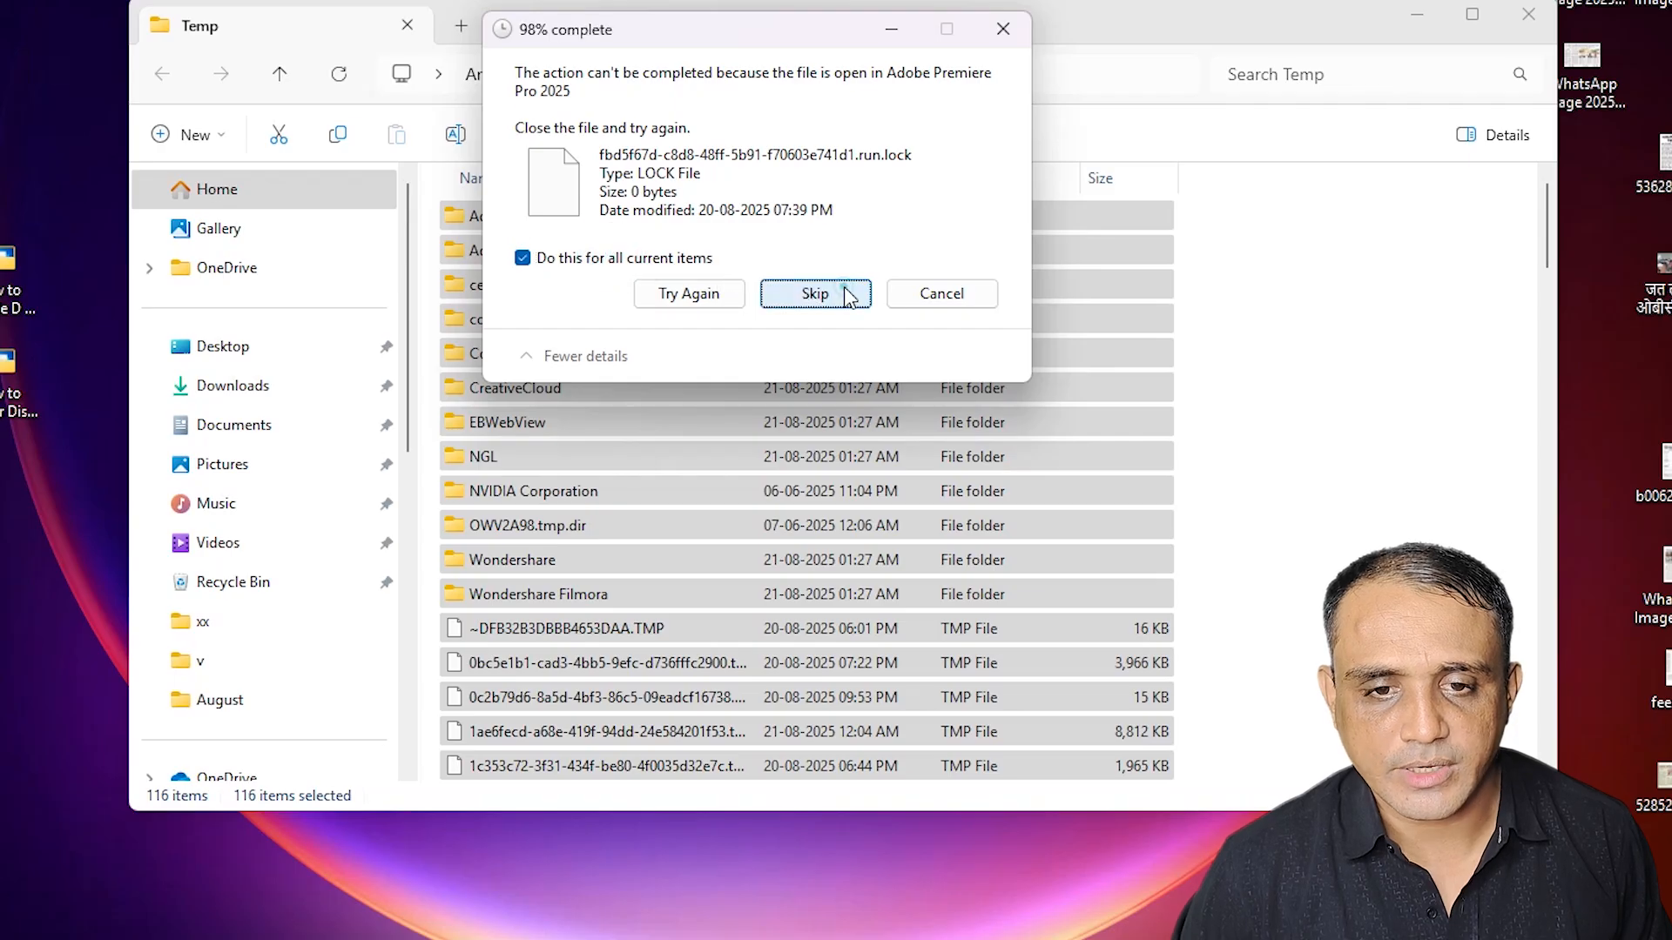
click(613, 259)
click(827, 296)
click(1248, 406)
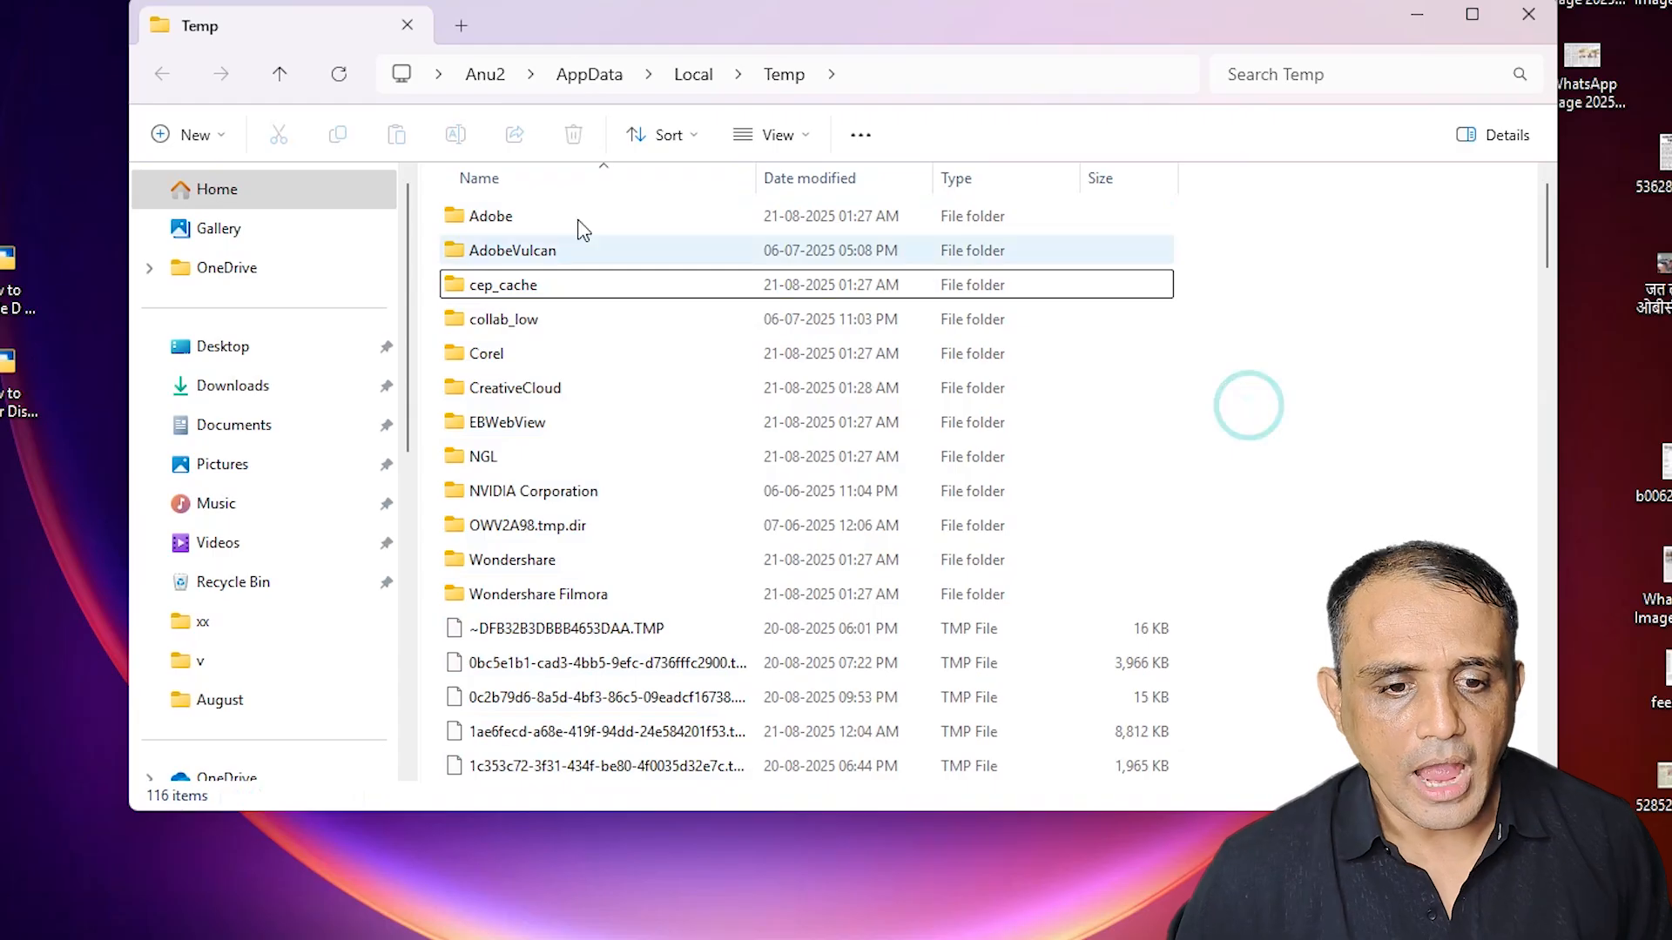
click(1531, 15)
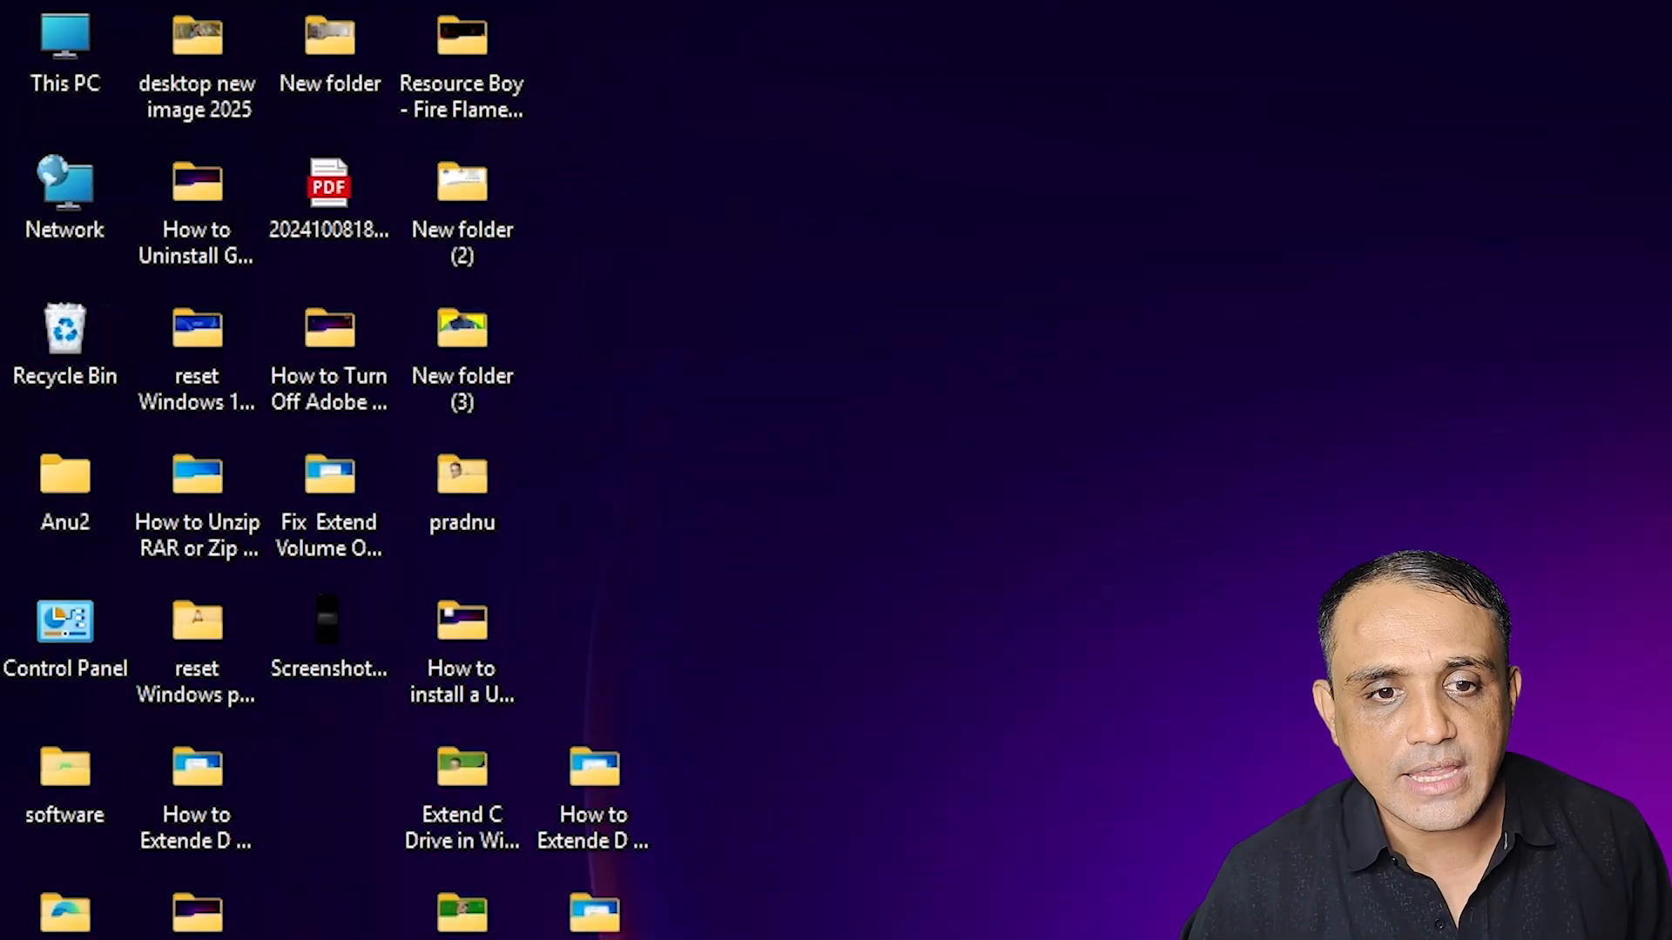
Step: Permanently delete all items in the Recycle Bin and close its window
double_click(61, 381)
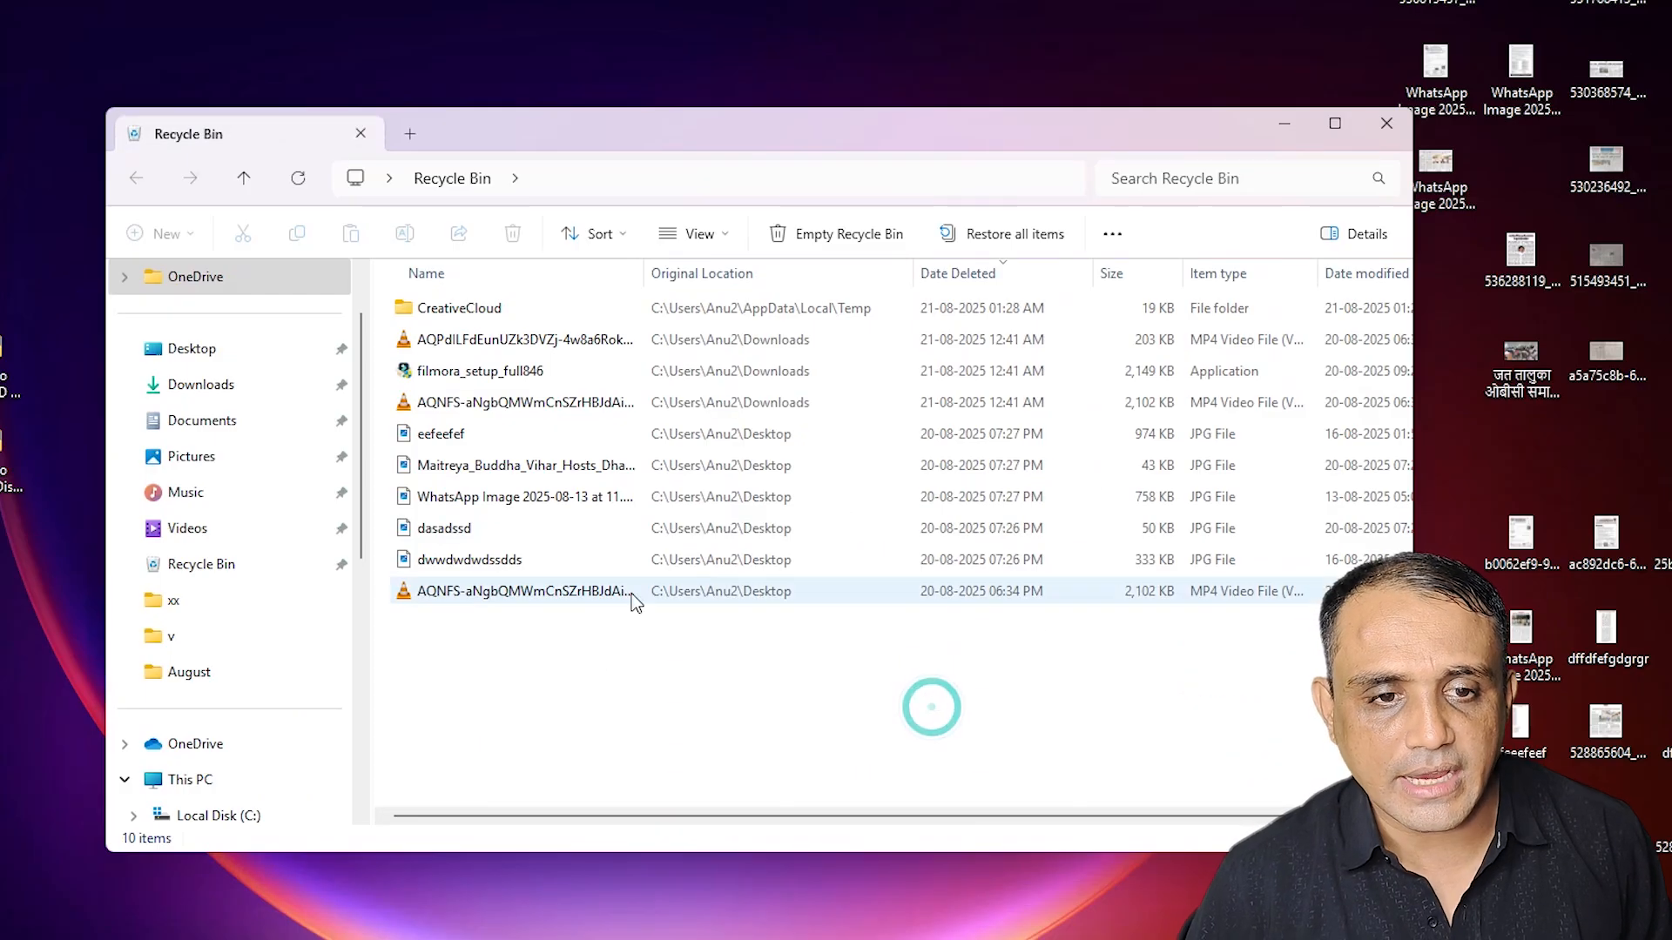
click(1384, 127)
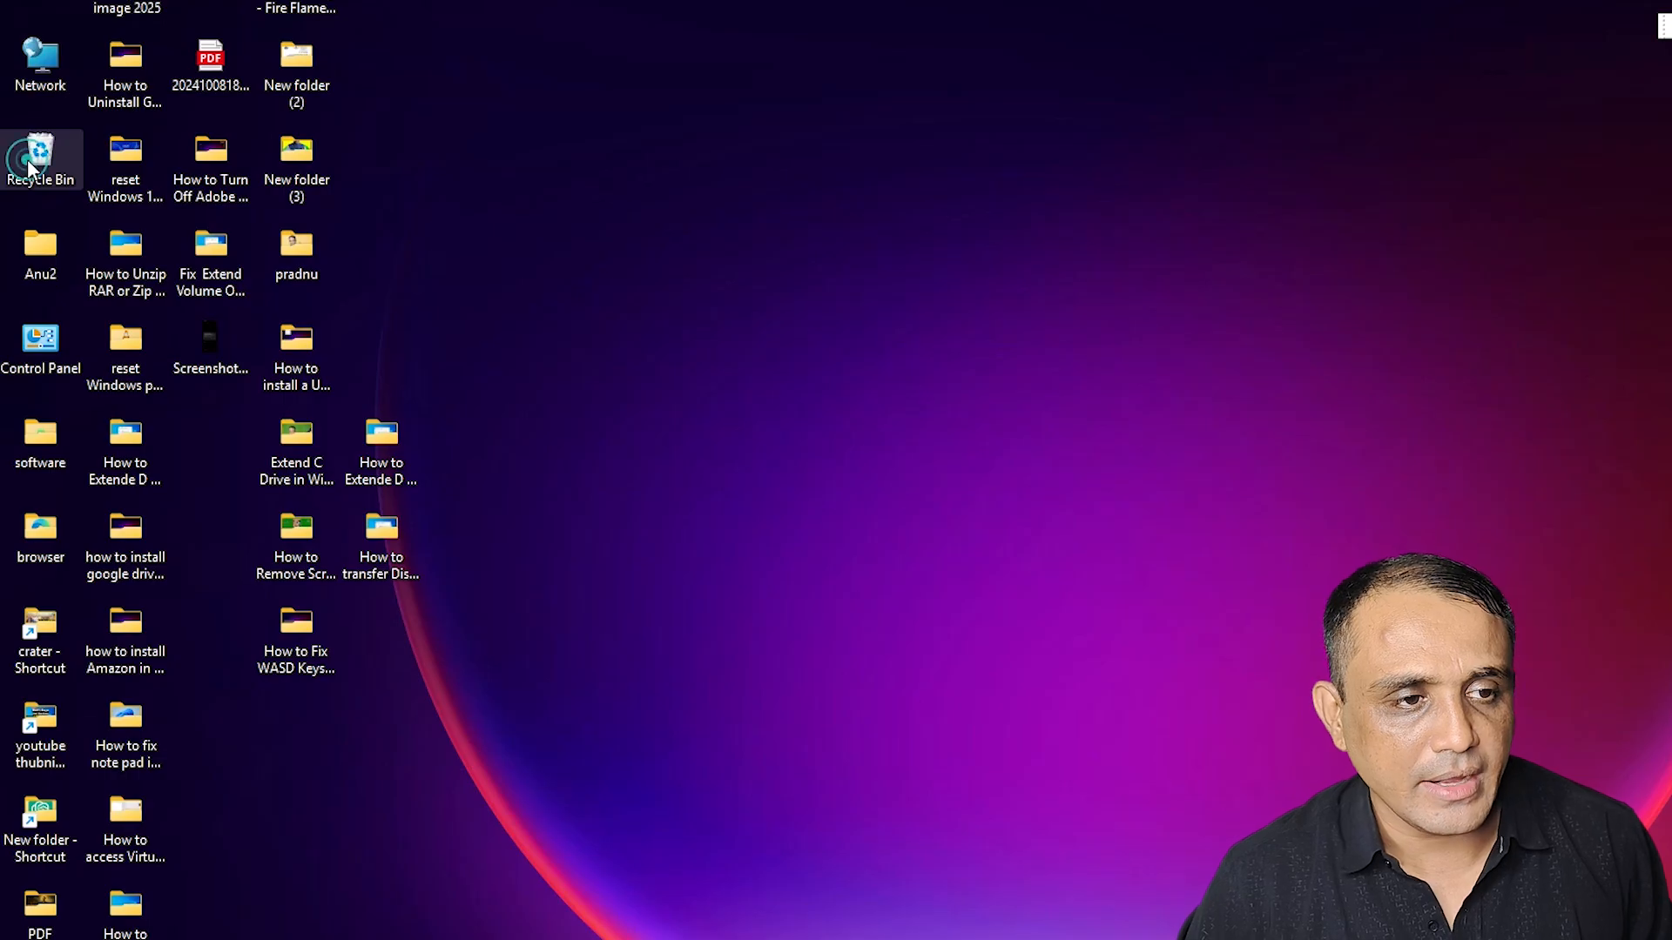
double_click(31, 166)
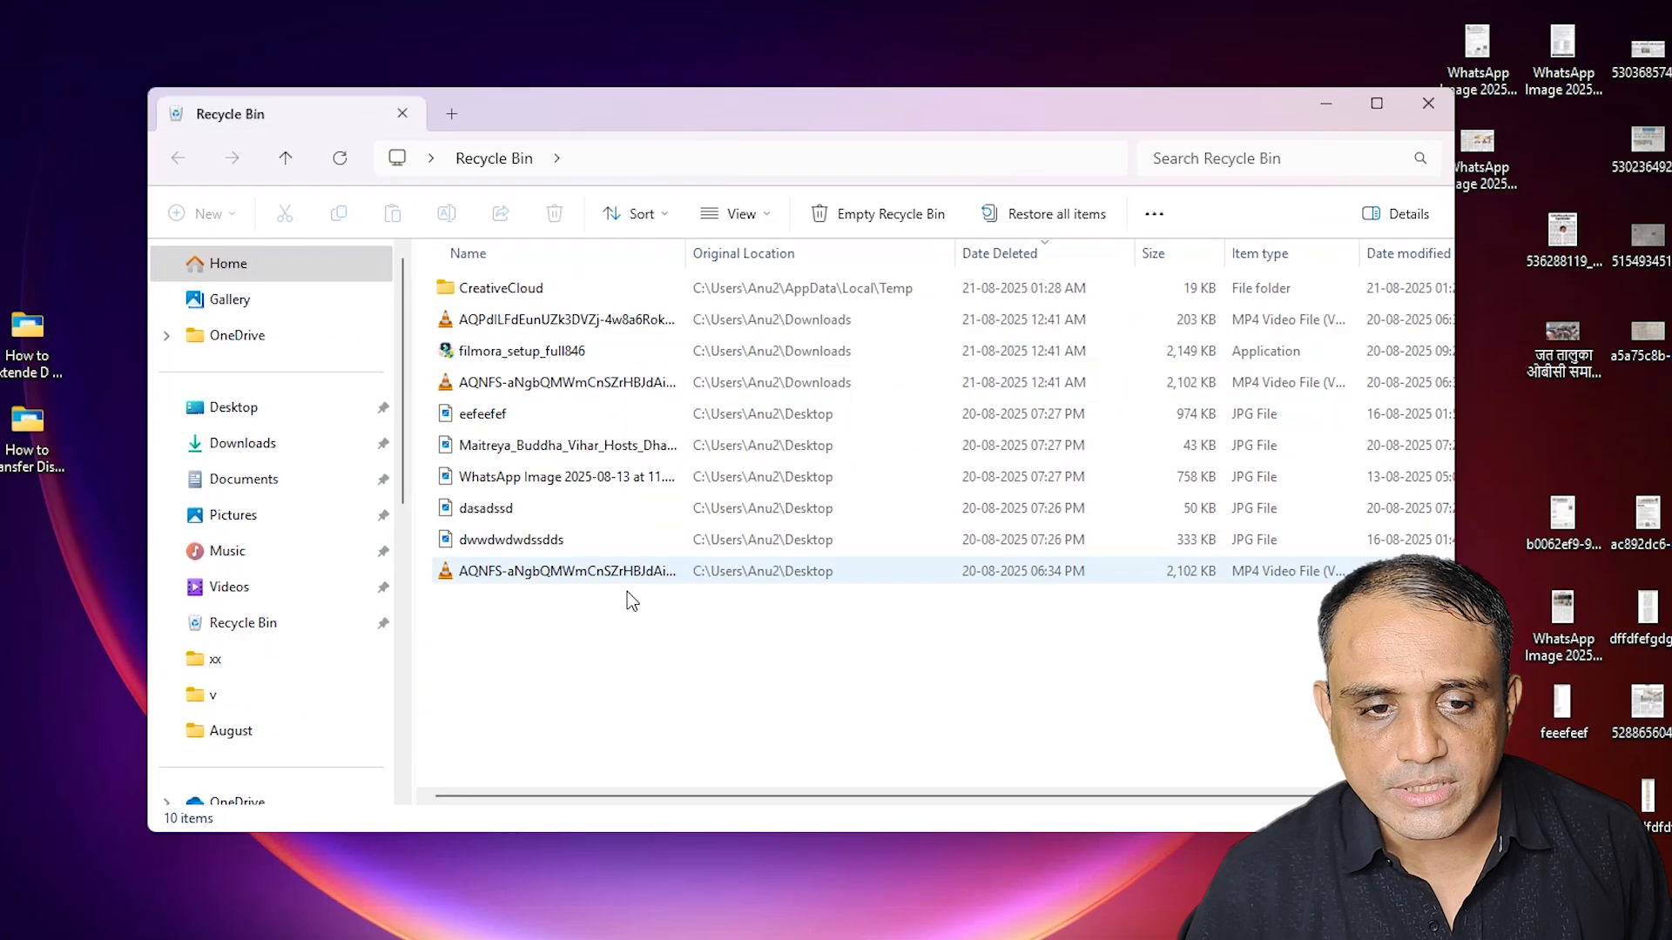
key(ctrl+a)
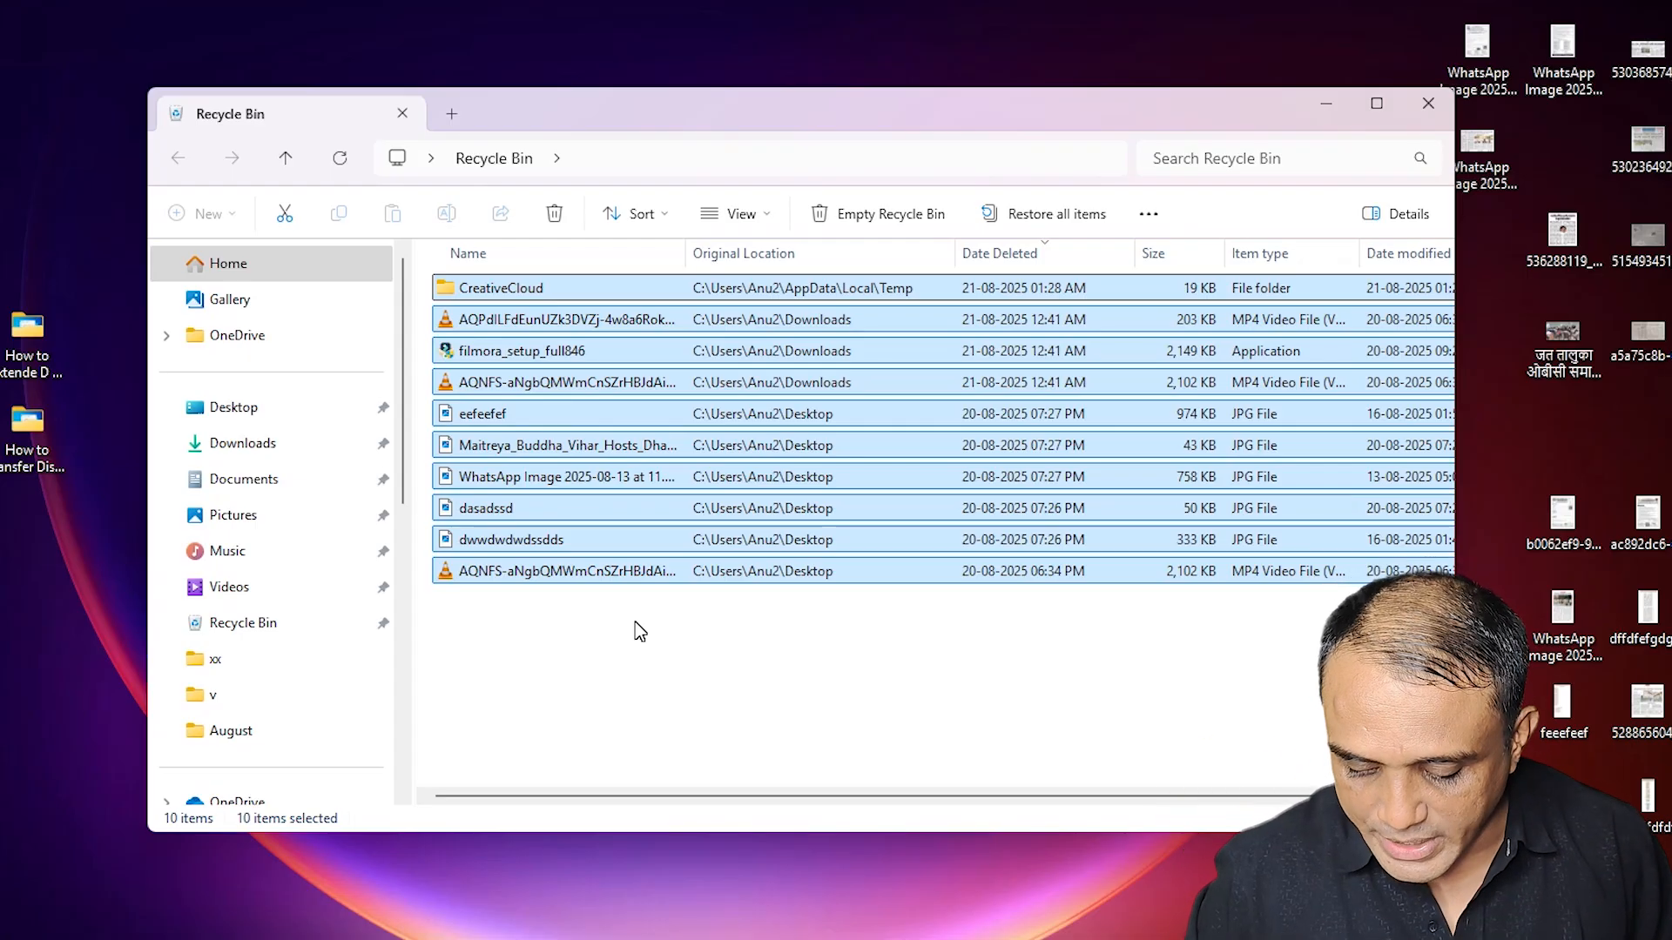
key(Delete)
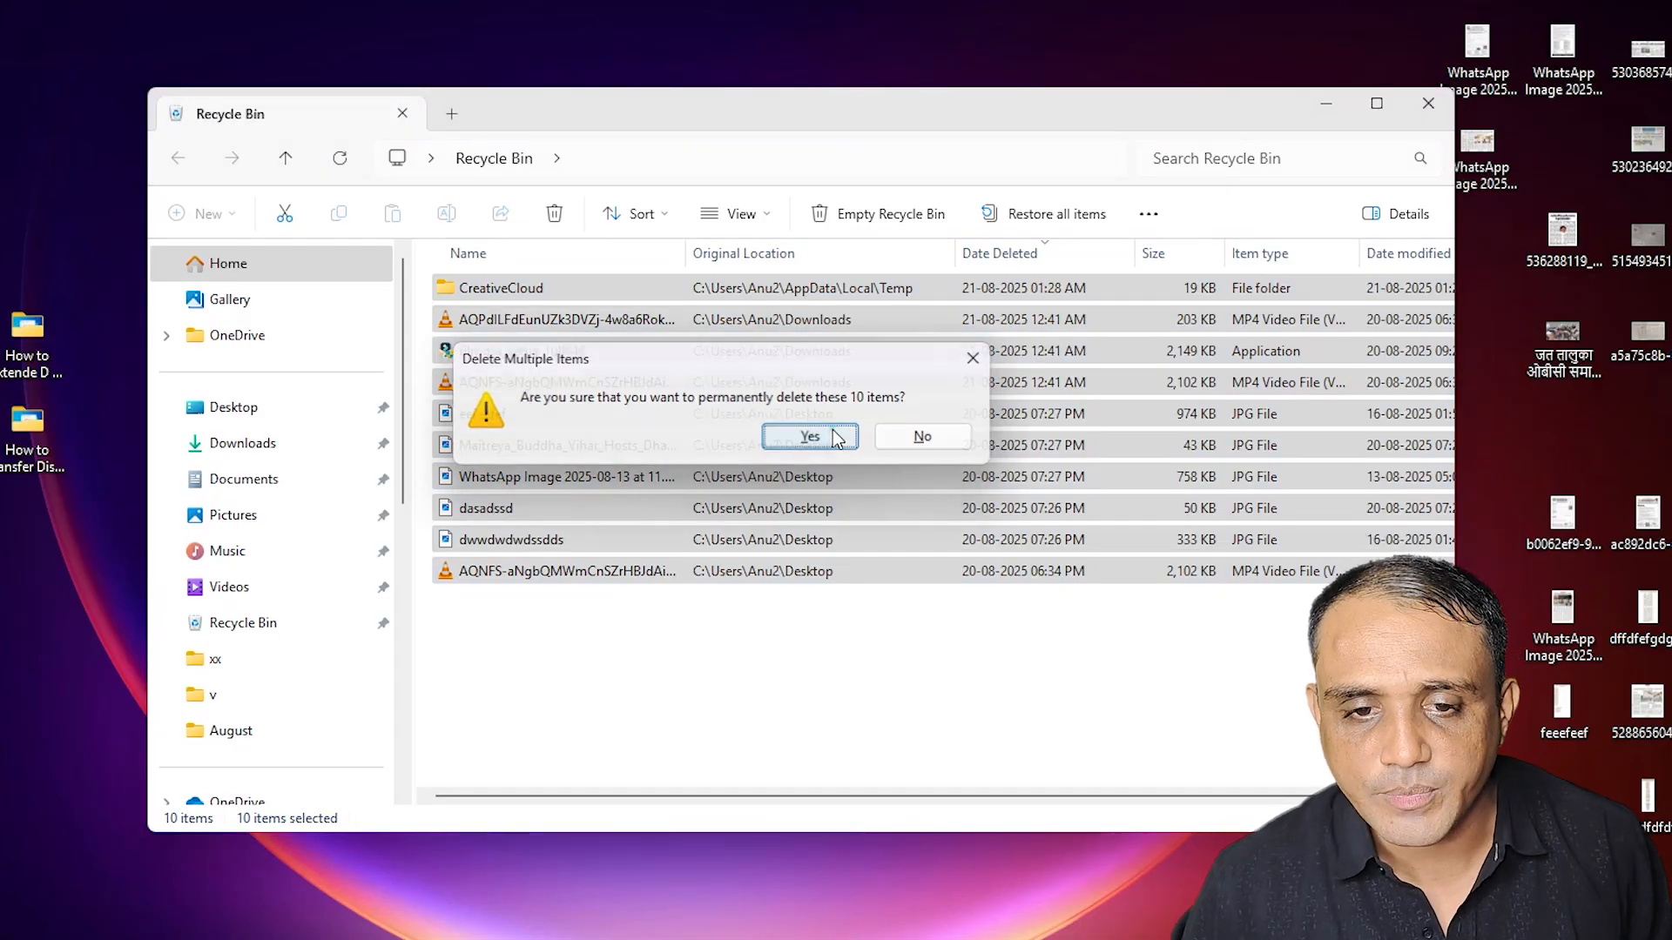
click(810, 436)
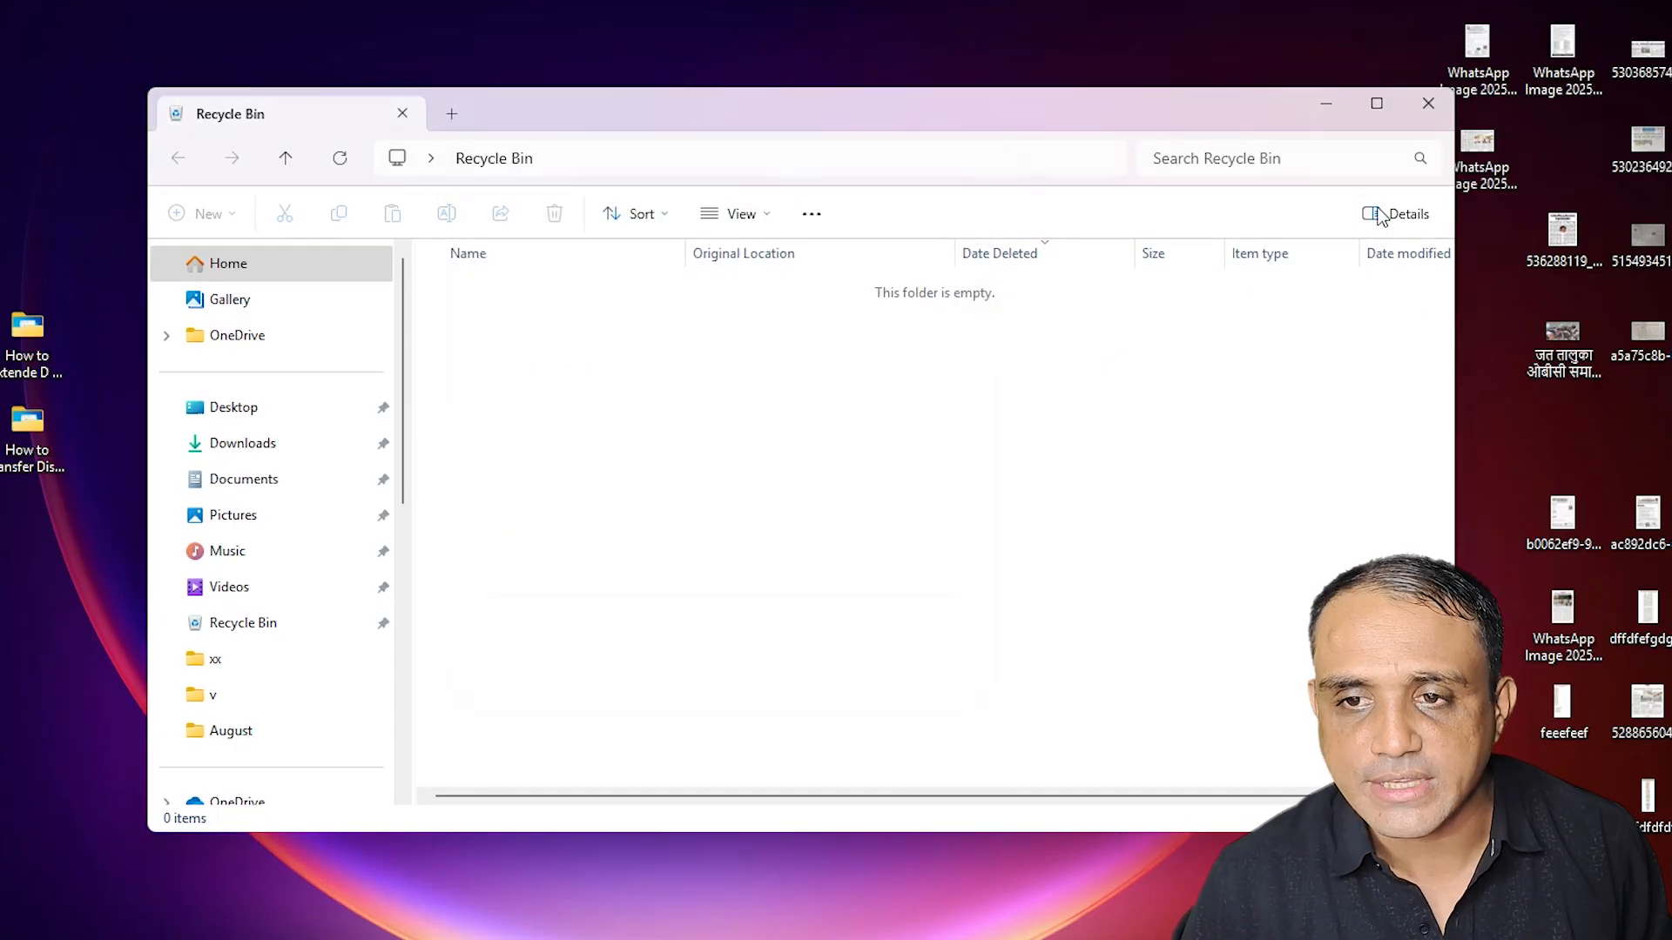
click(1419, 113)
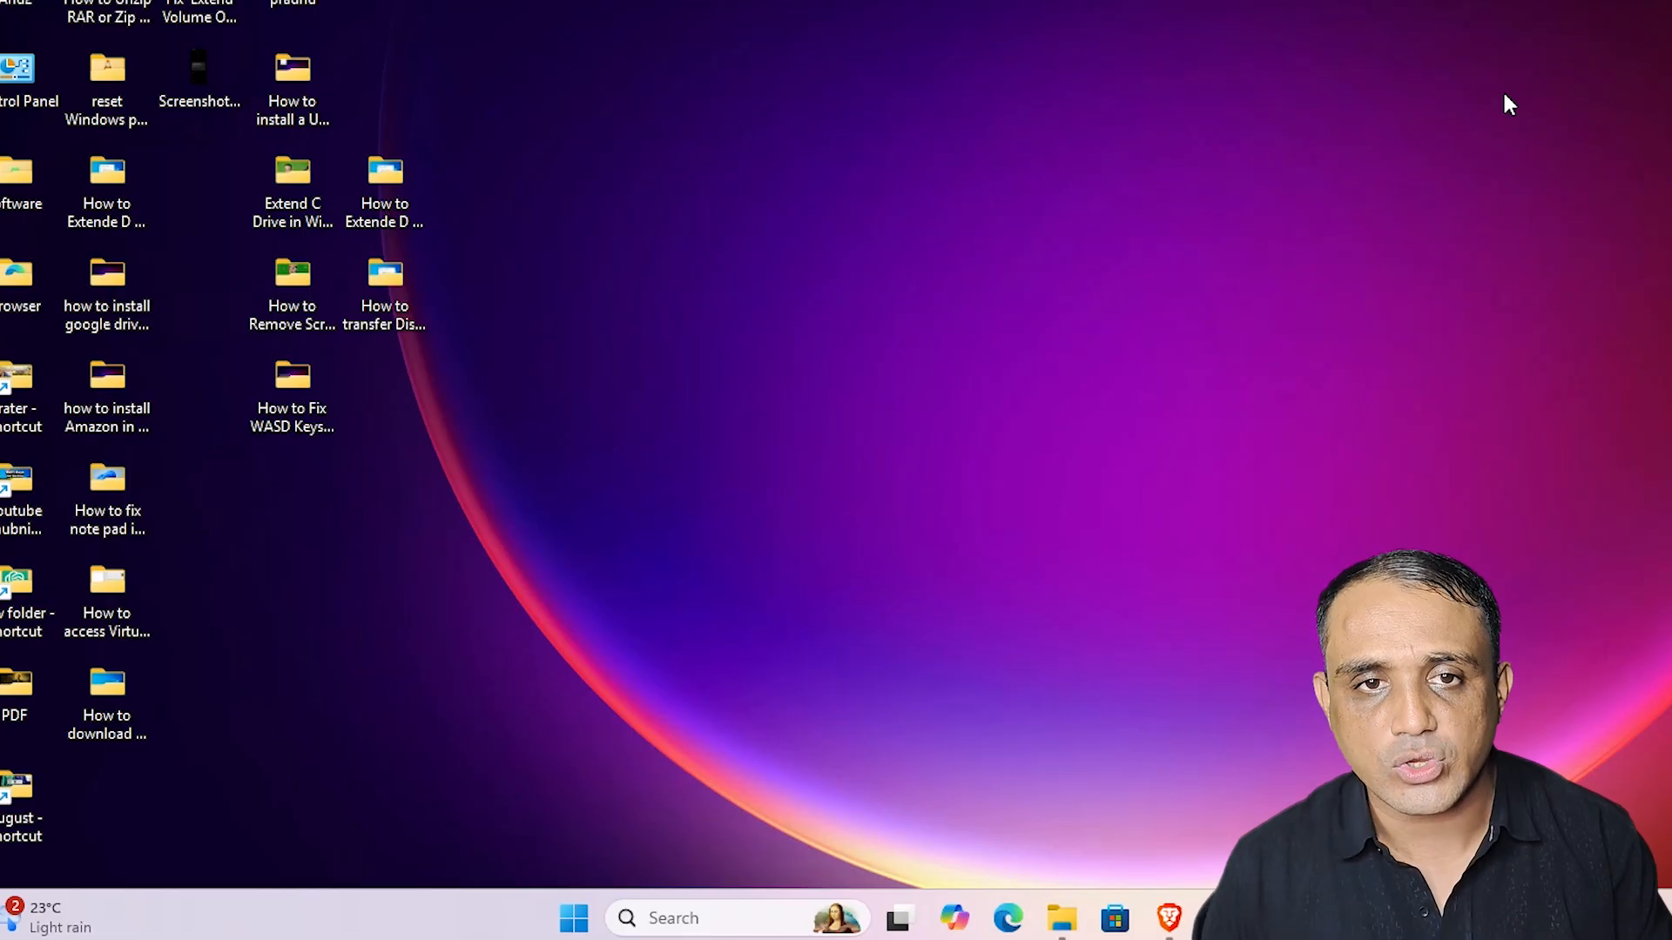
Step: Open Programs and Features from the Control Panel's list of all items
click(568, 916)
text(con)
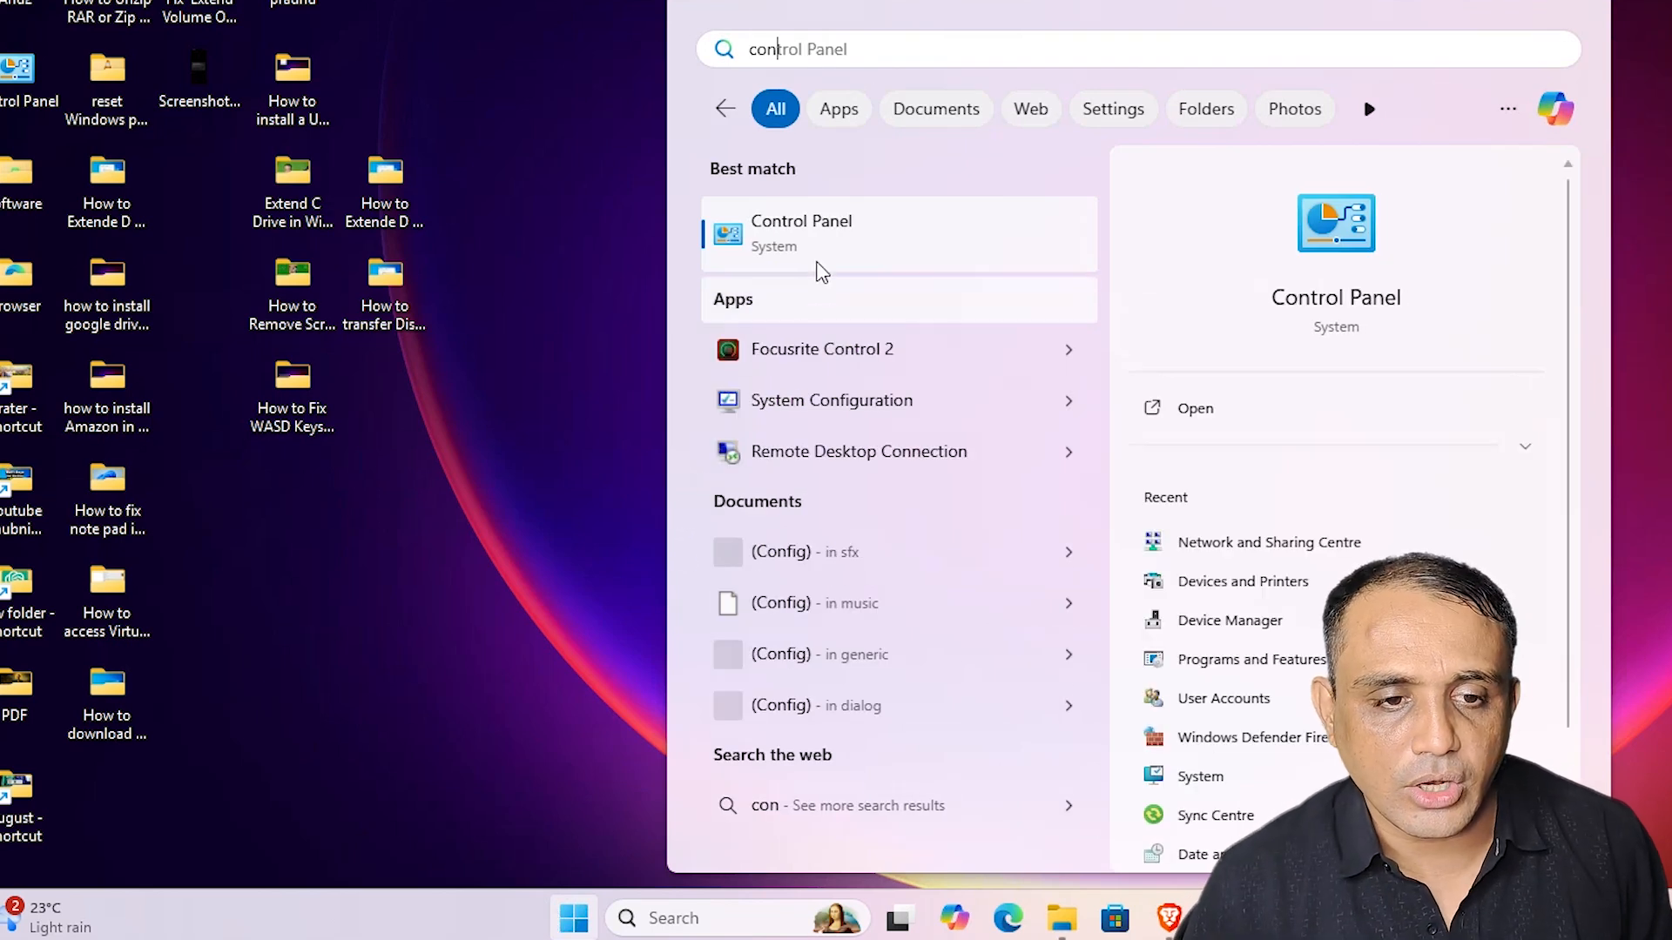
click(817, 255)
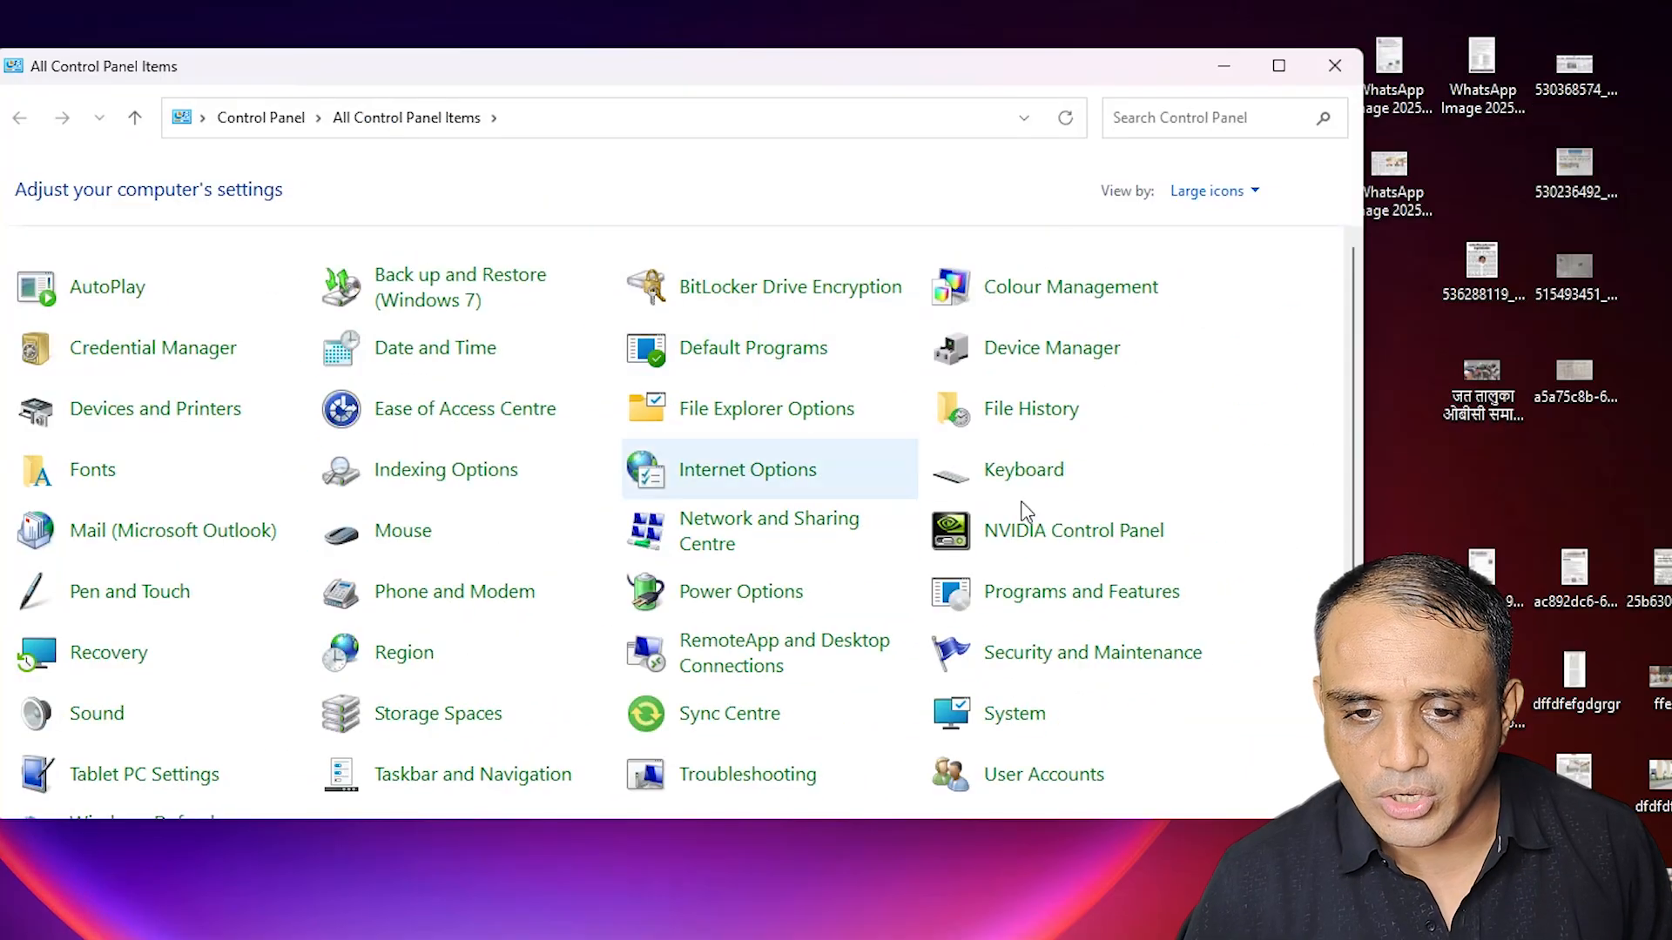
click(1058, 599)
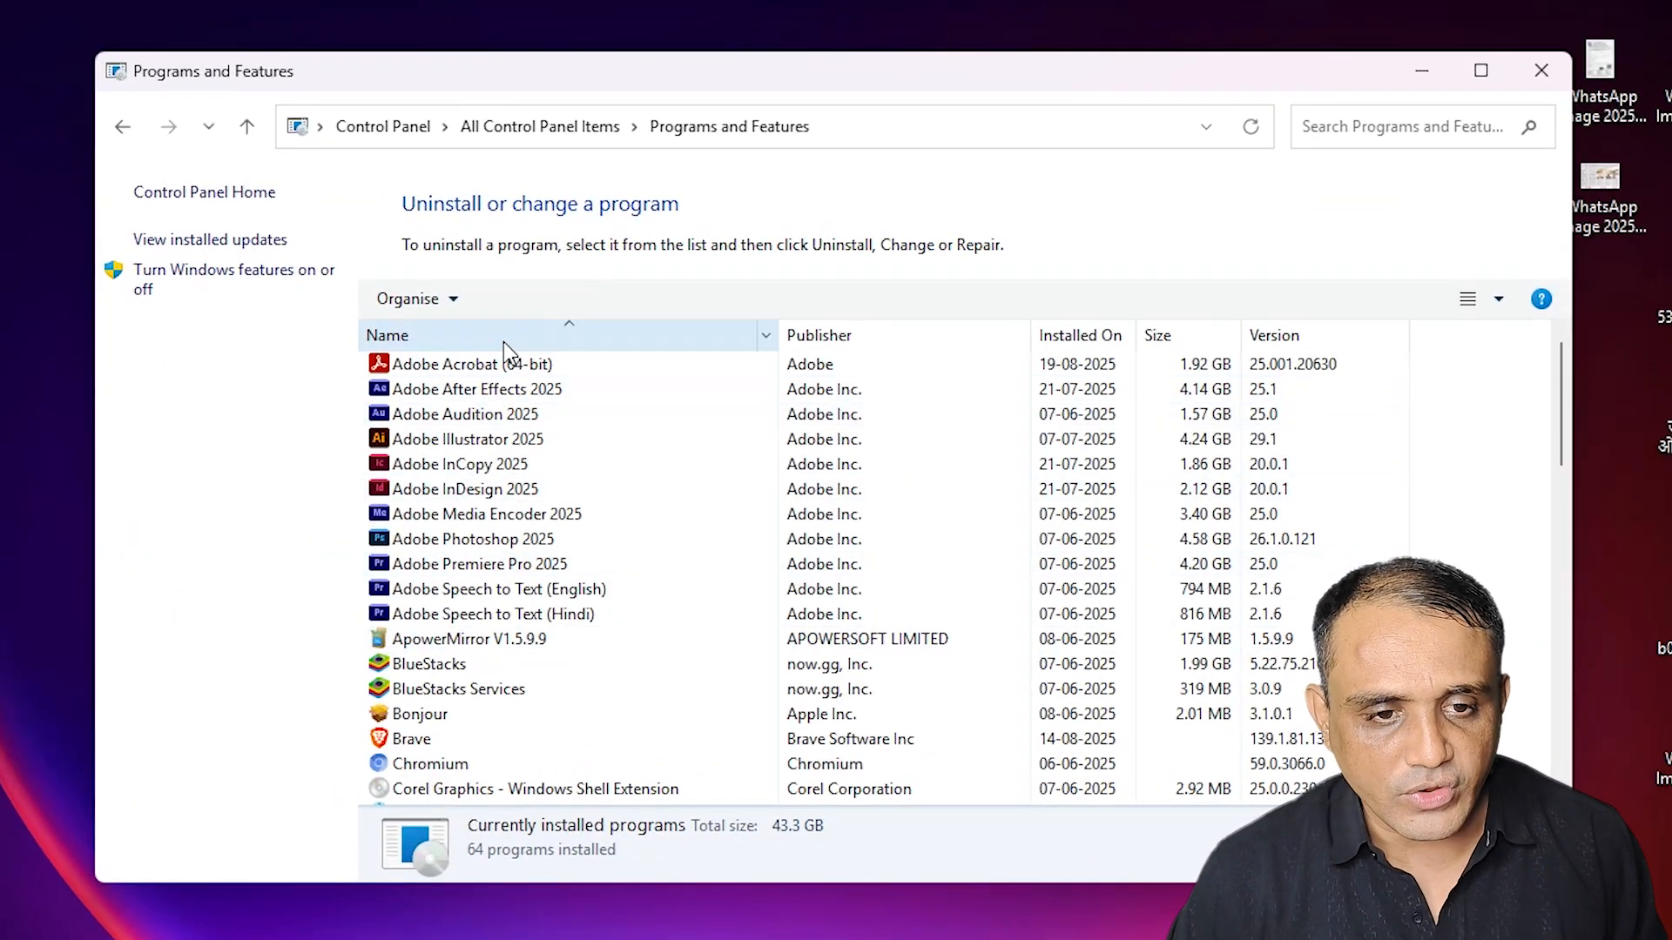
Step: Look through the installed programs for ones to uninstall, select Bonjour to see its available actions, and close Programs and Features
scroll(418, 452, down, 1)
scroll(521, 477, down, 9)
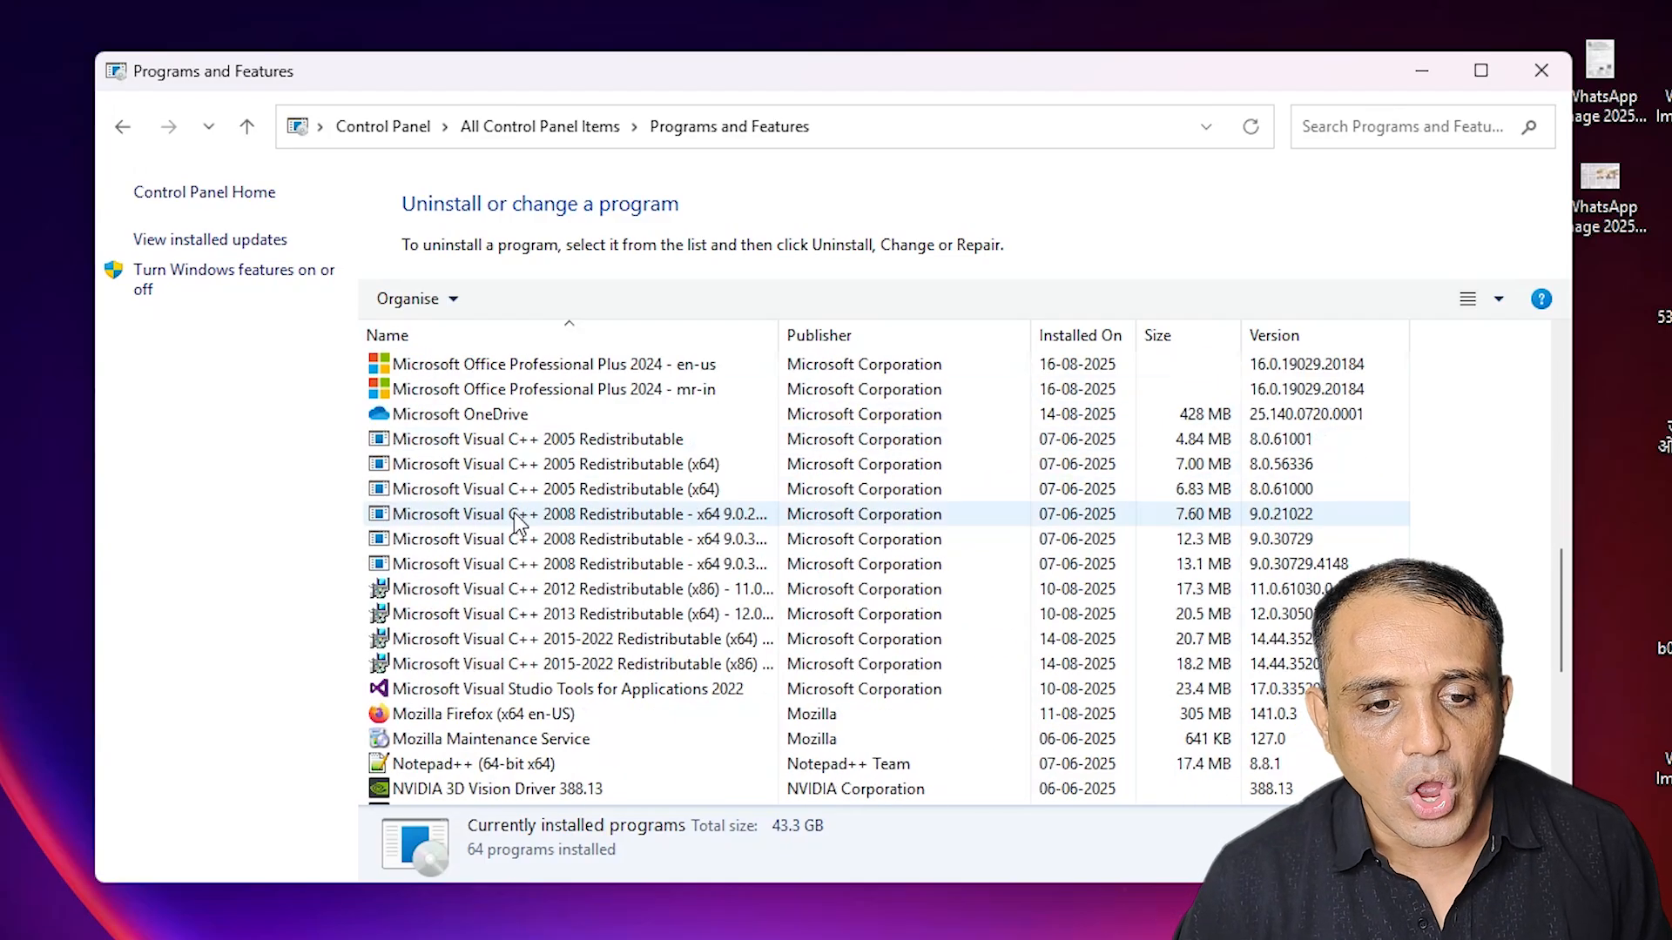
scroll(514, 557, down, 4)
scroll(505, 592, up, 12)
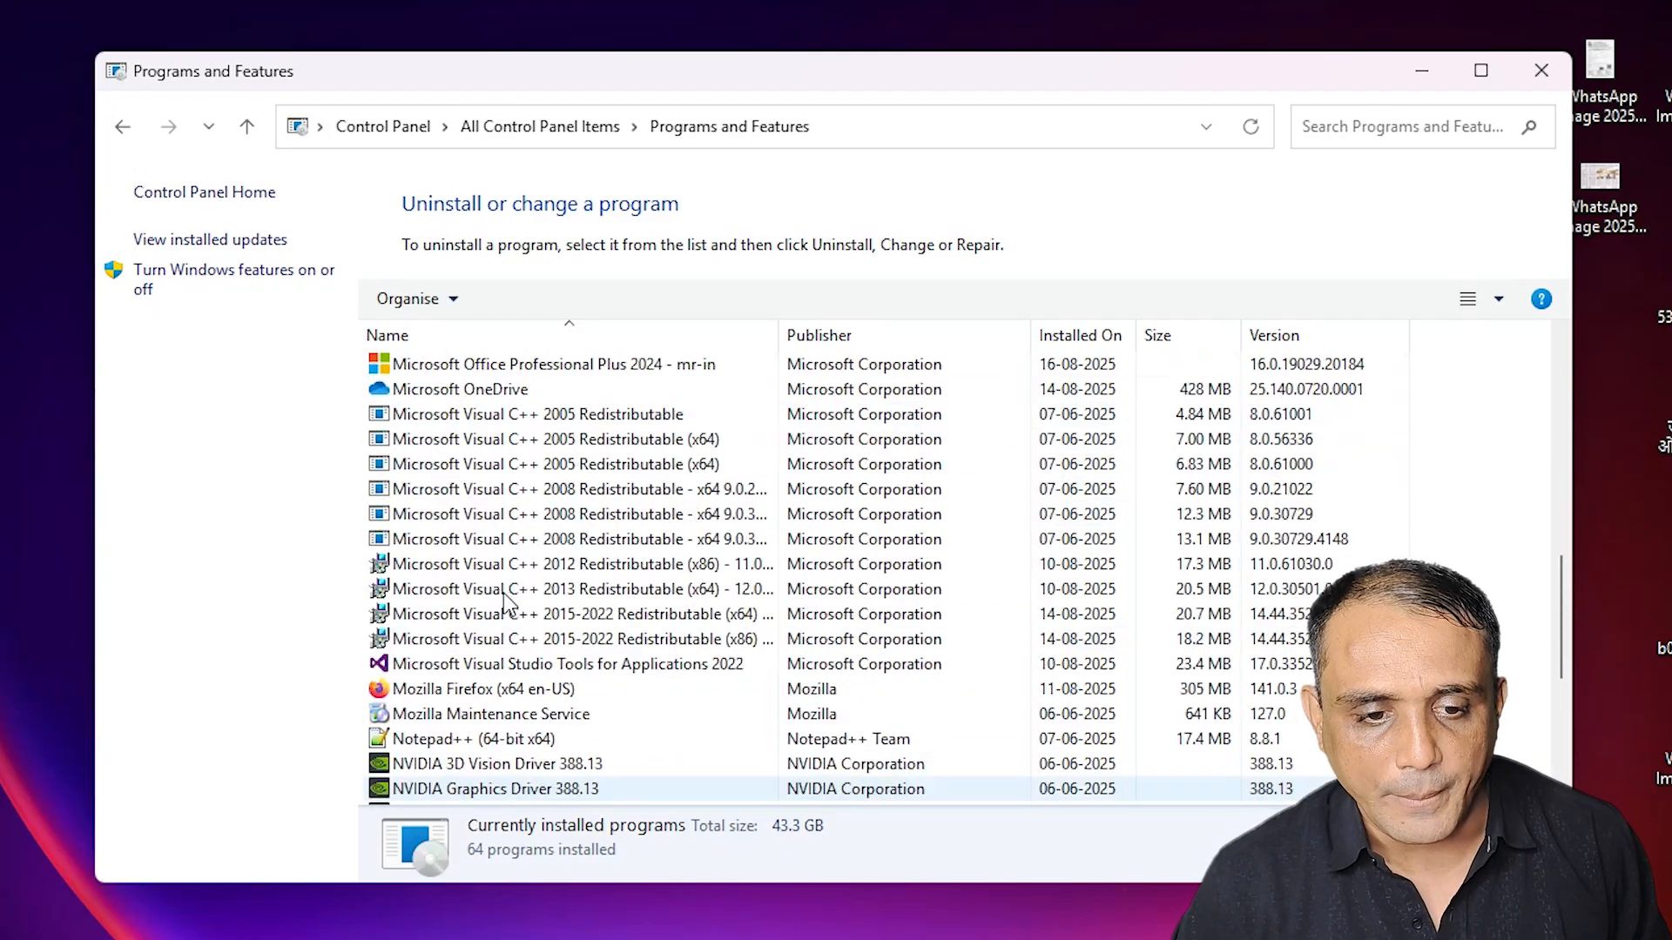
scroll(505, 601, up, 3)
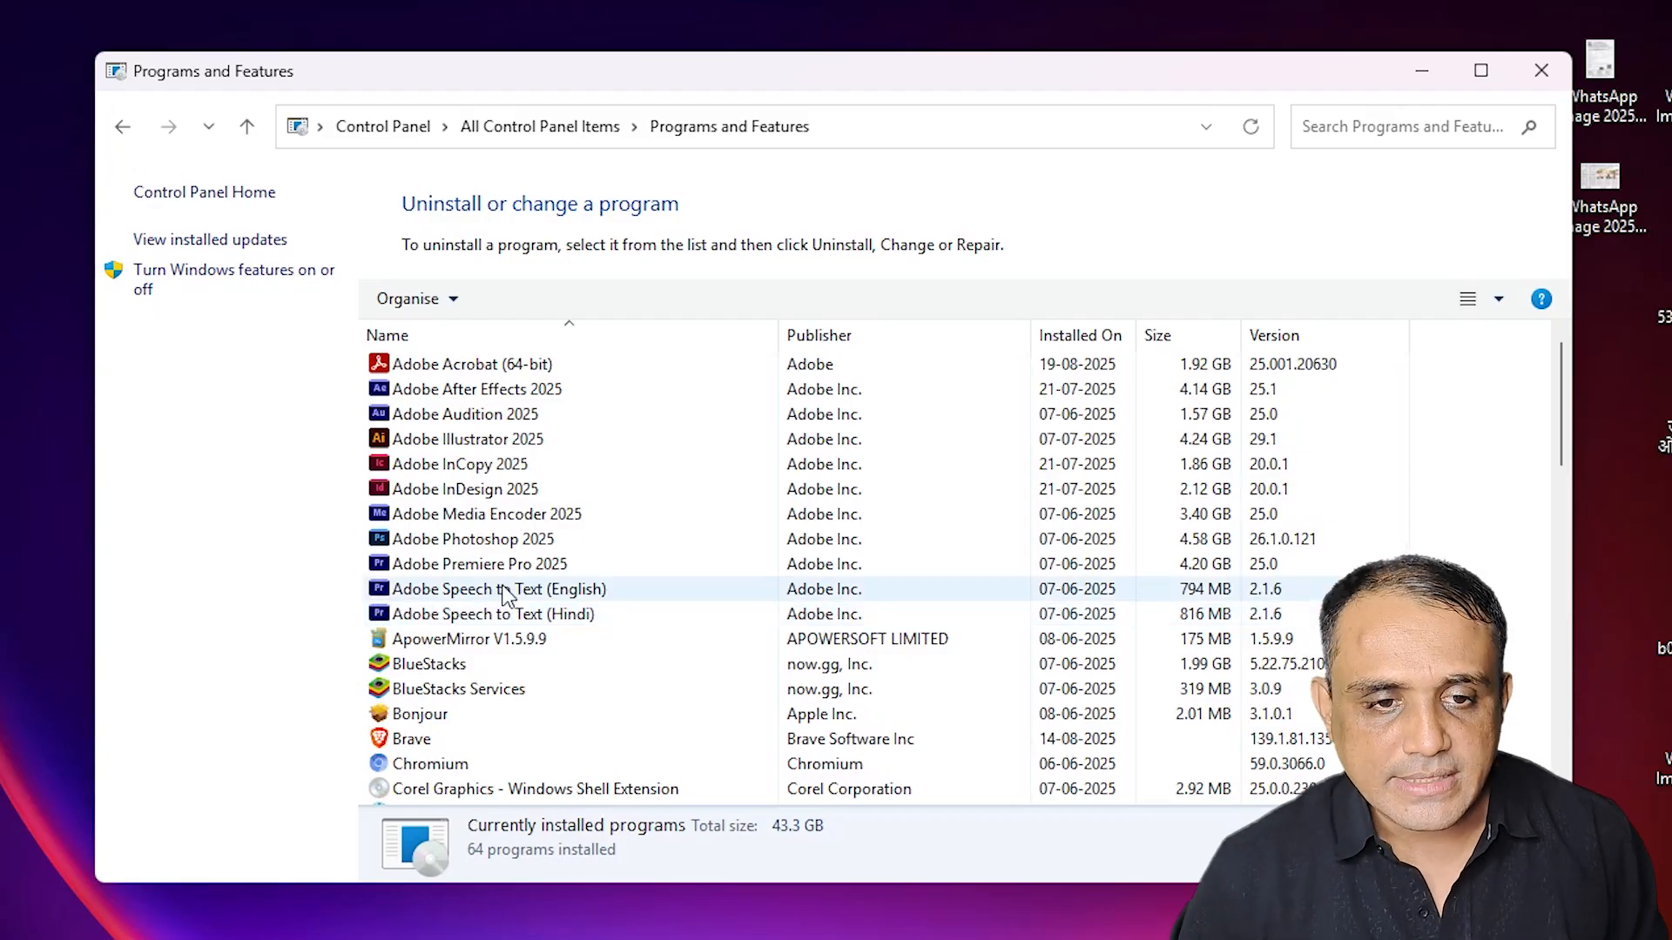
click(435, 718)
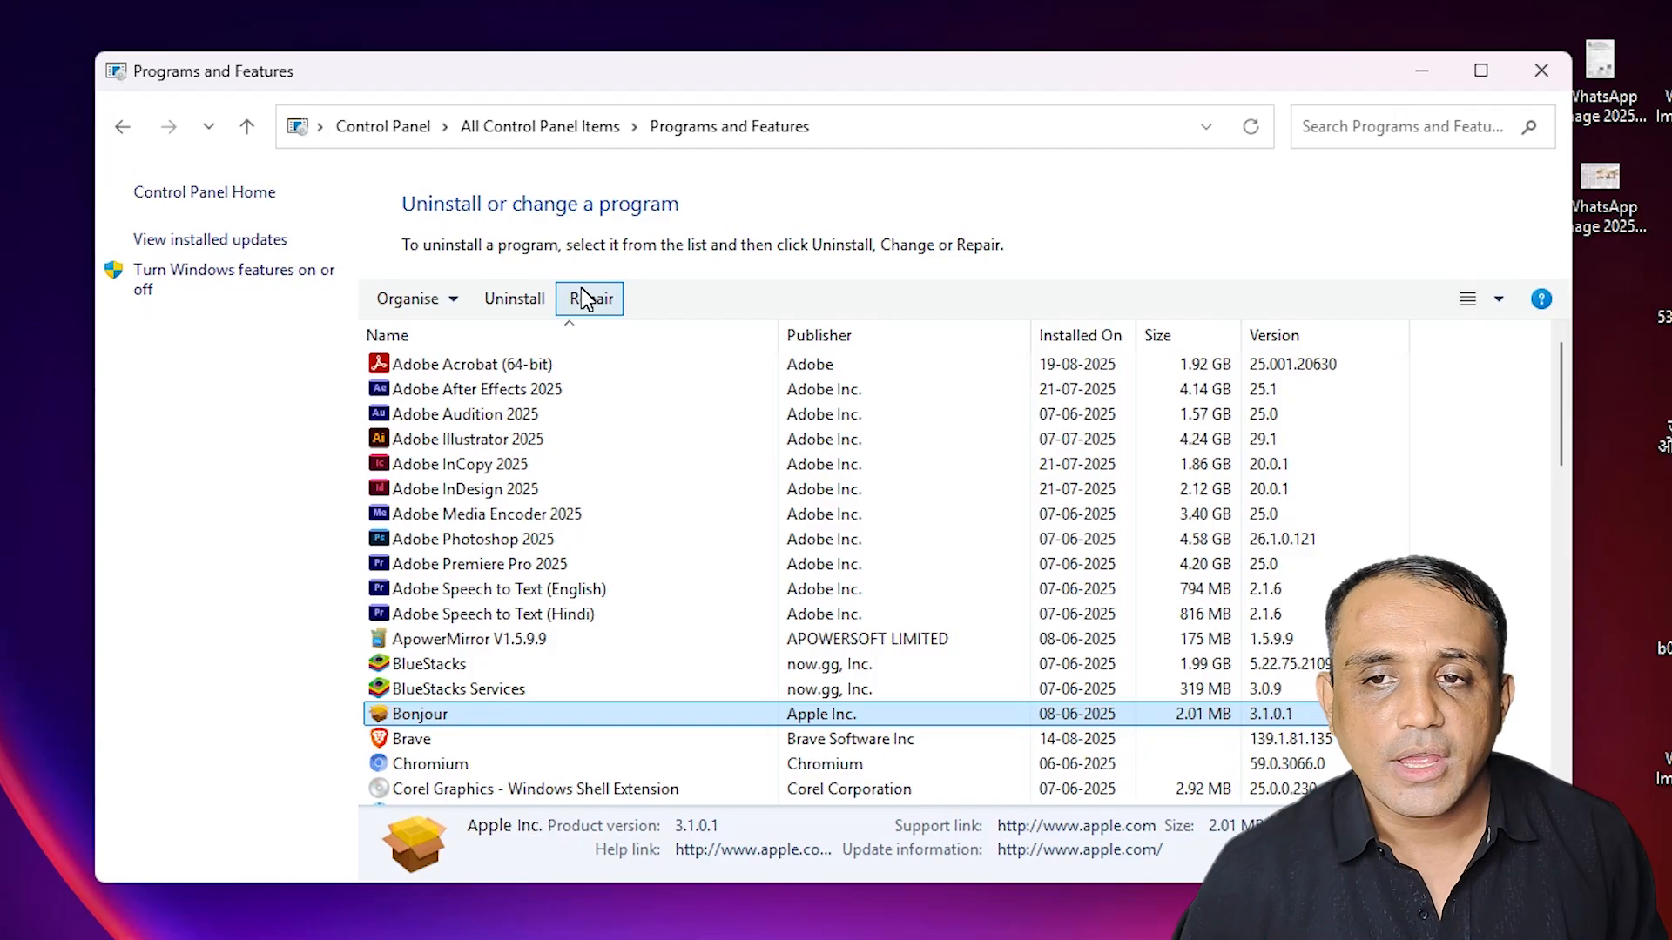
click(1554, 70)
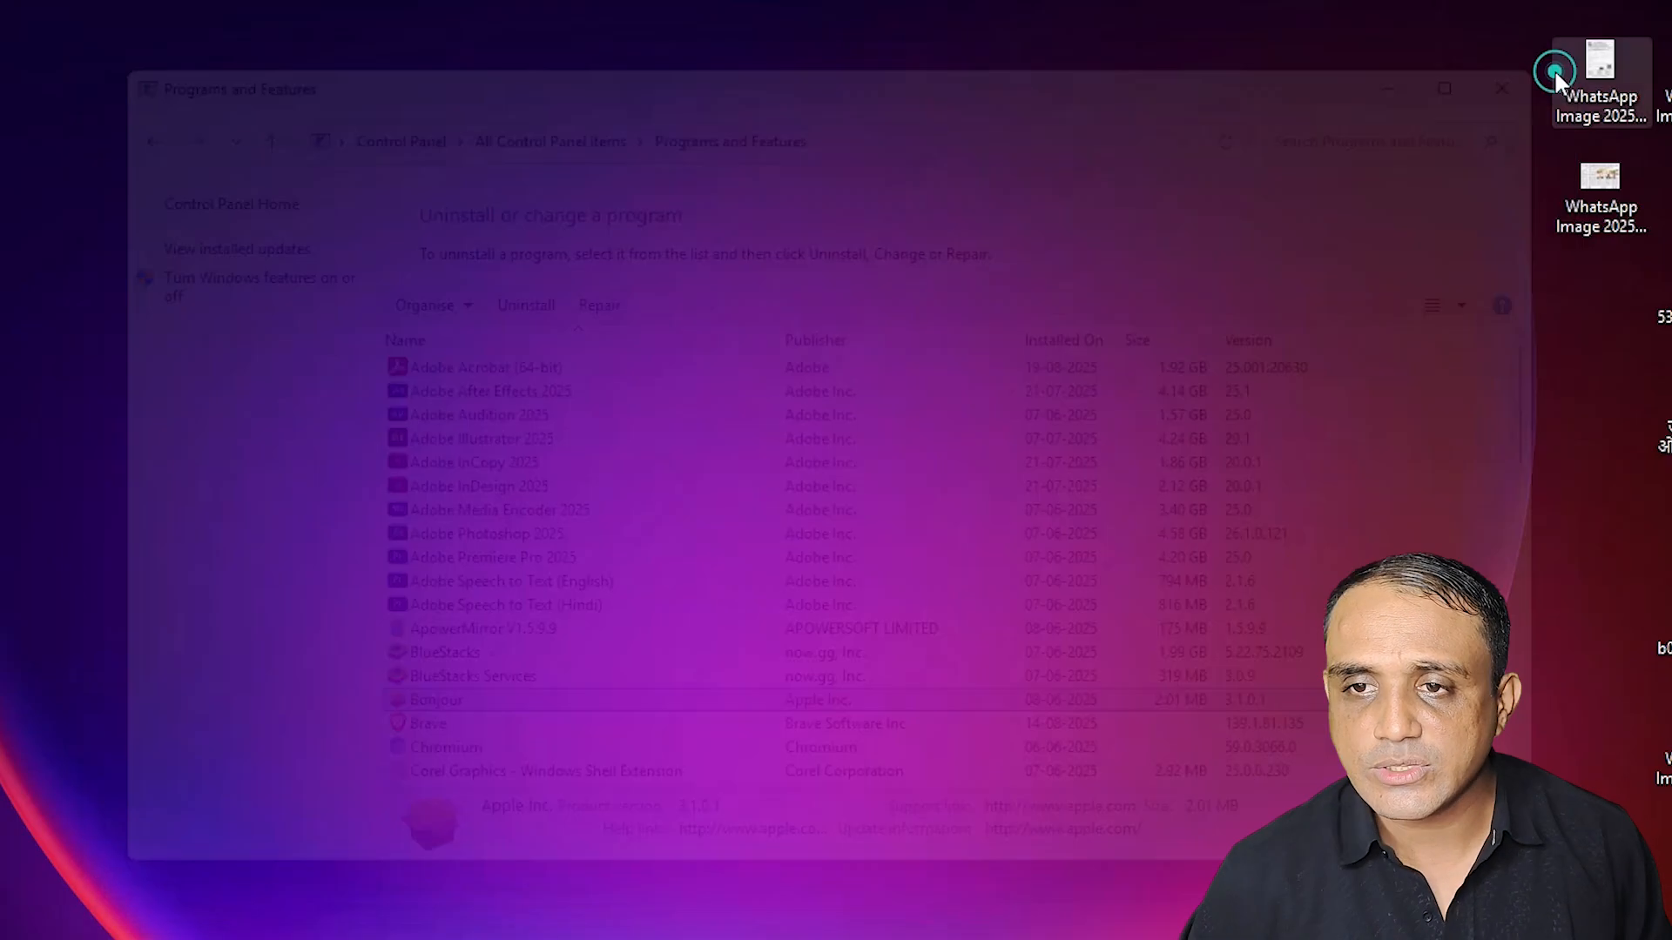
Step: Open the Installed apps page in the Apps section of Windows Settings
click(320, 918)
text(se)
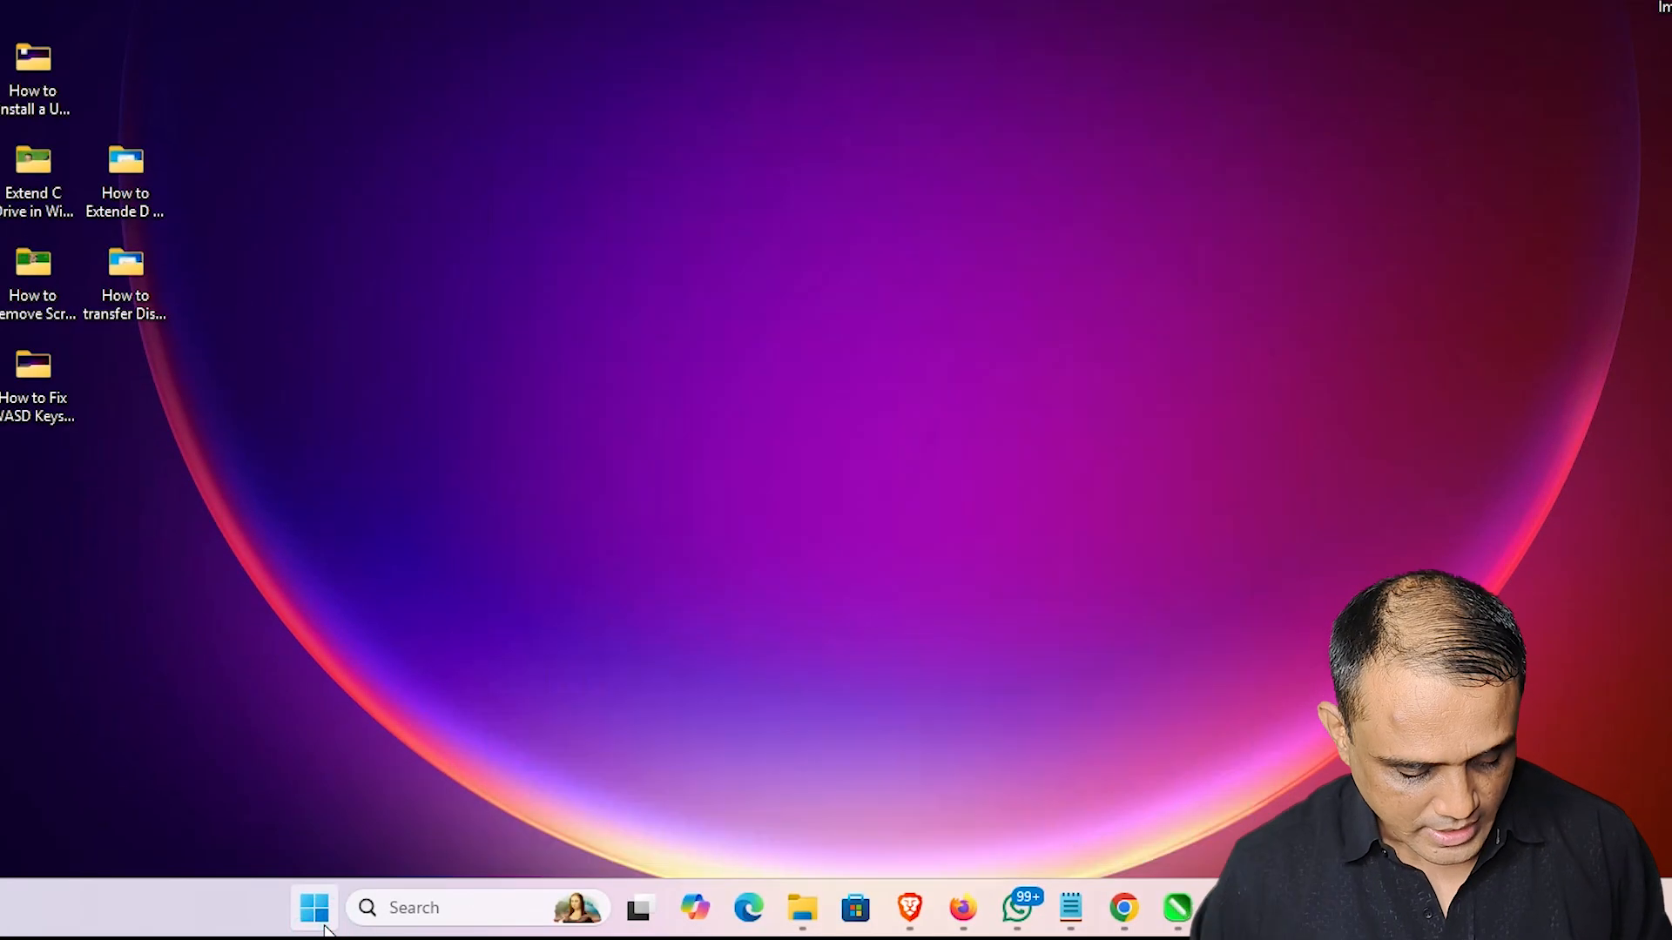
text(t)
click(520, 217)
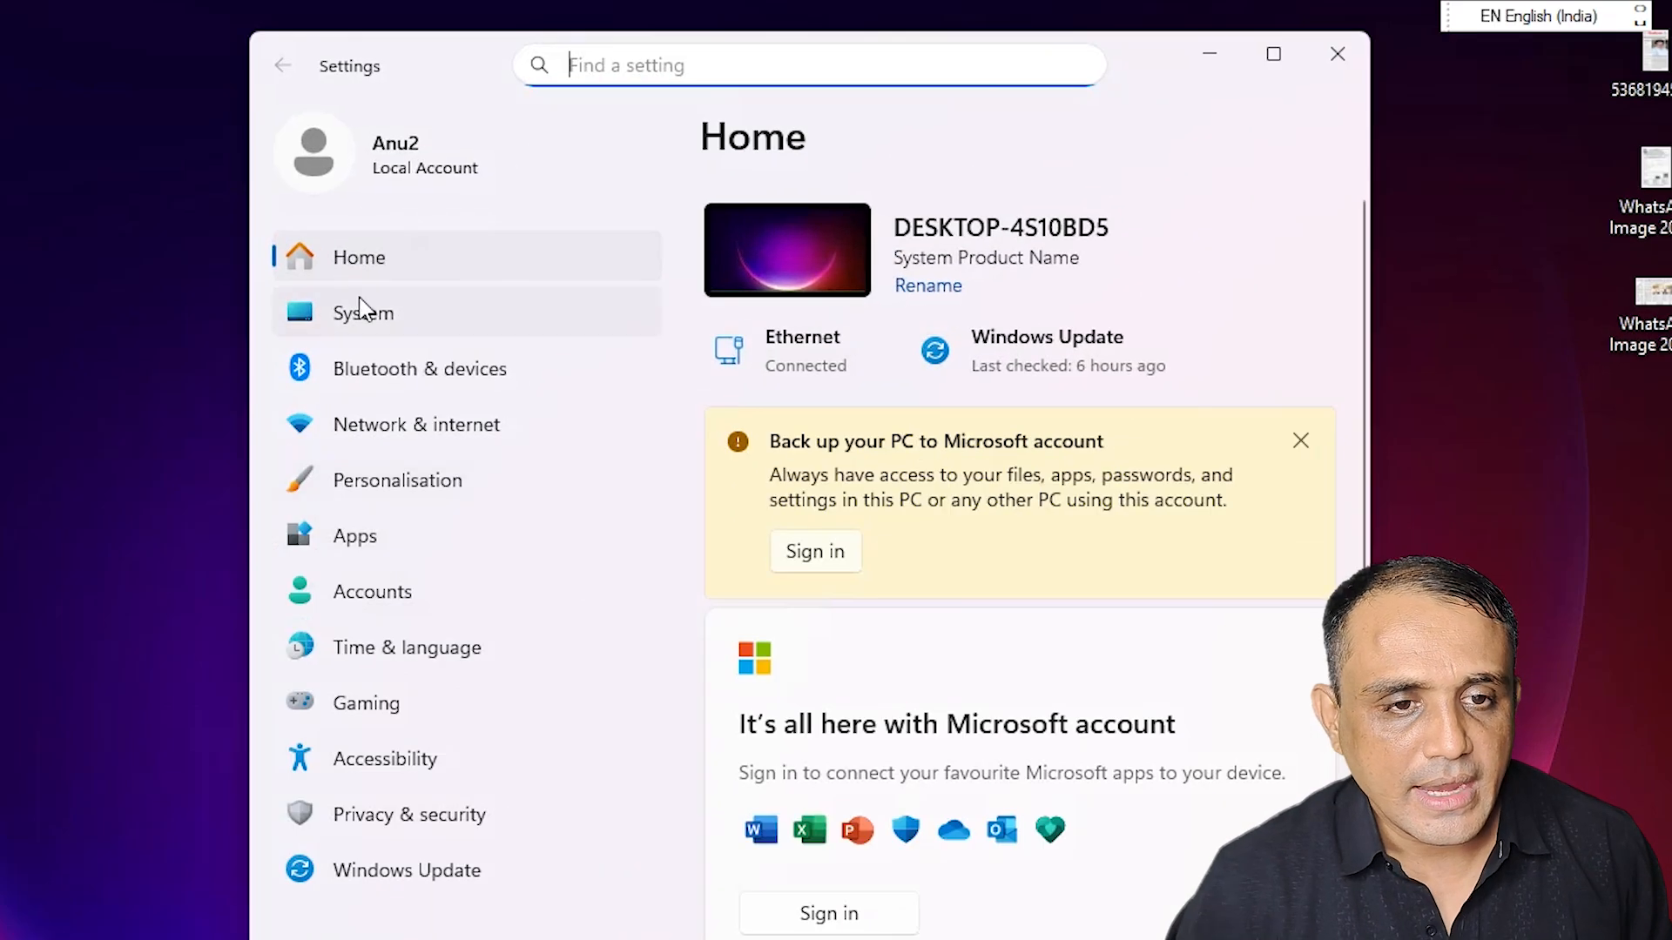
click(351, 540)
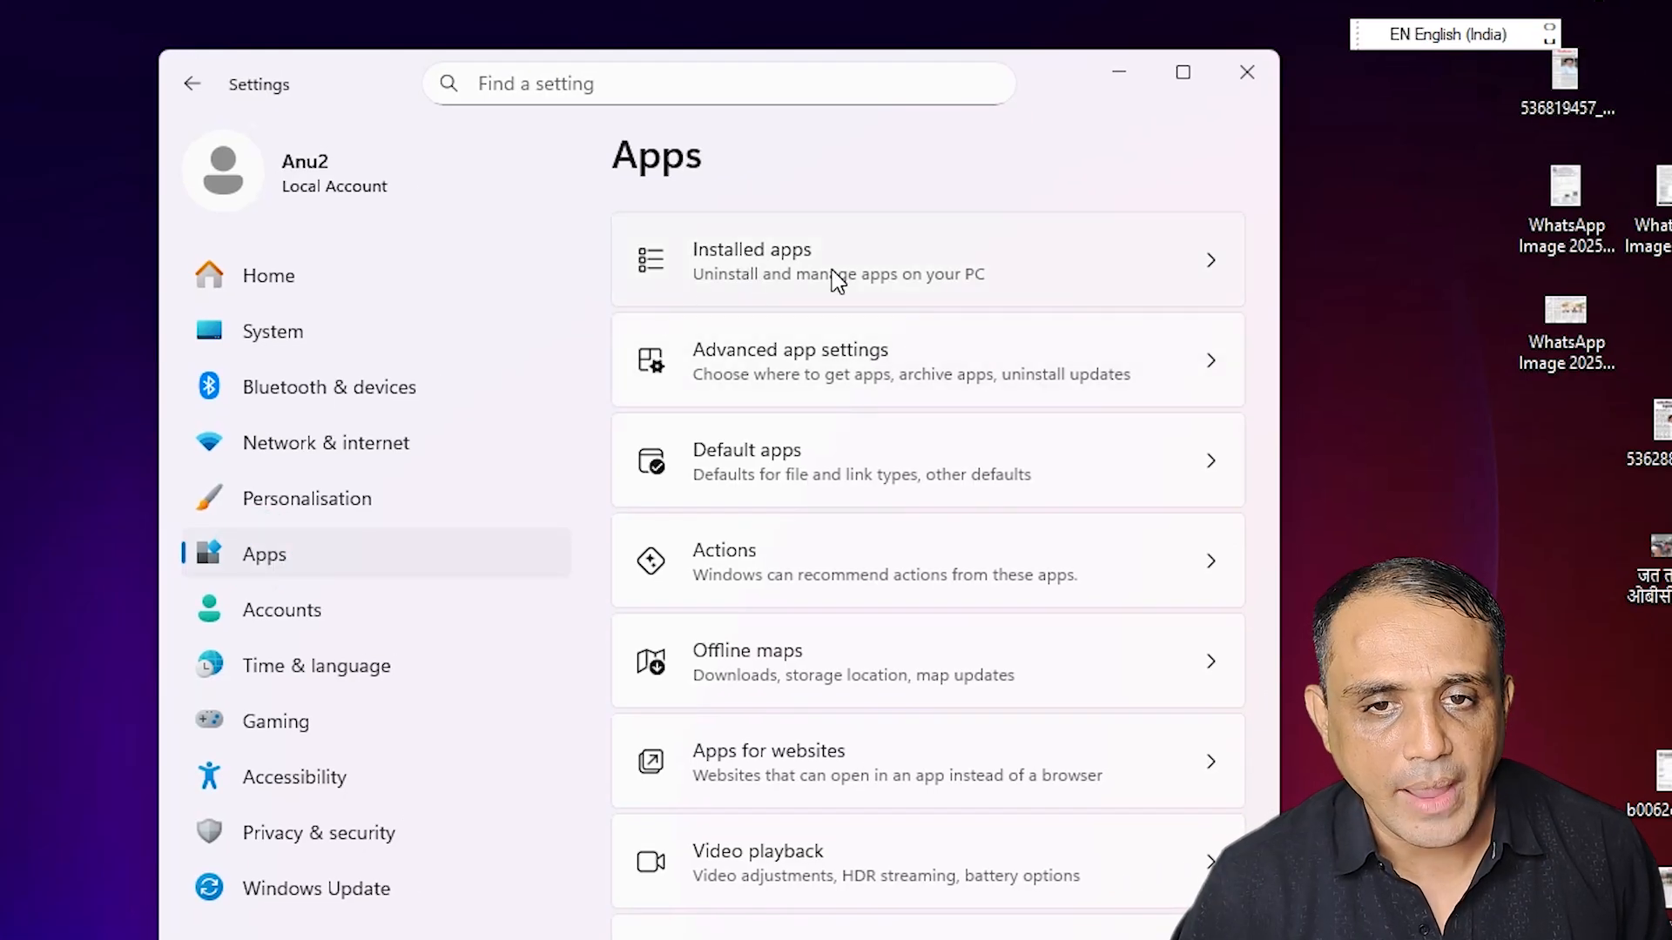
click(837, 279)
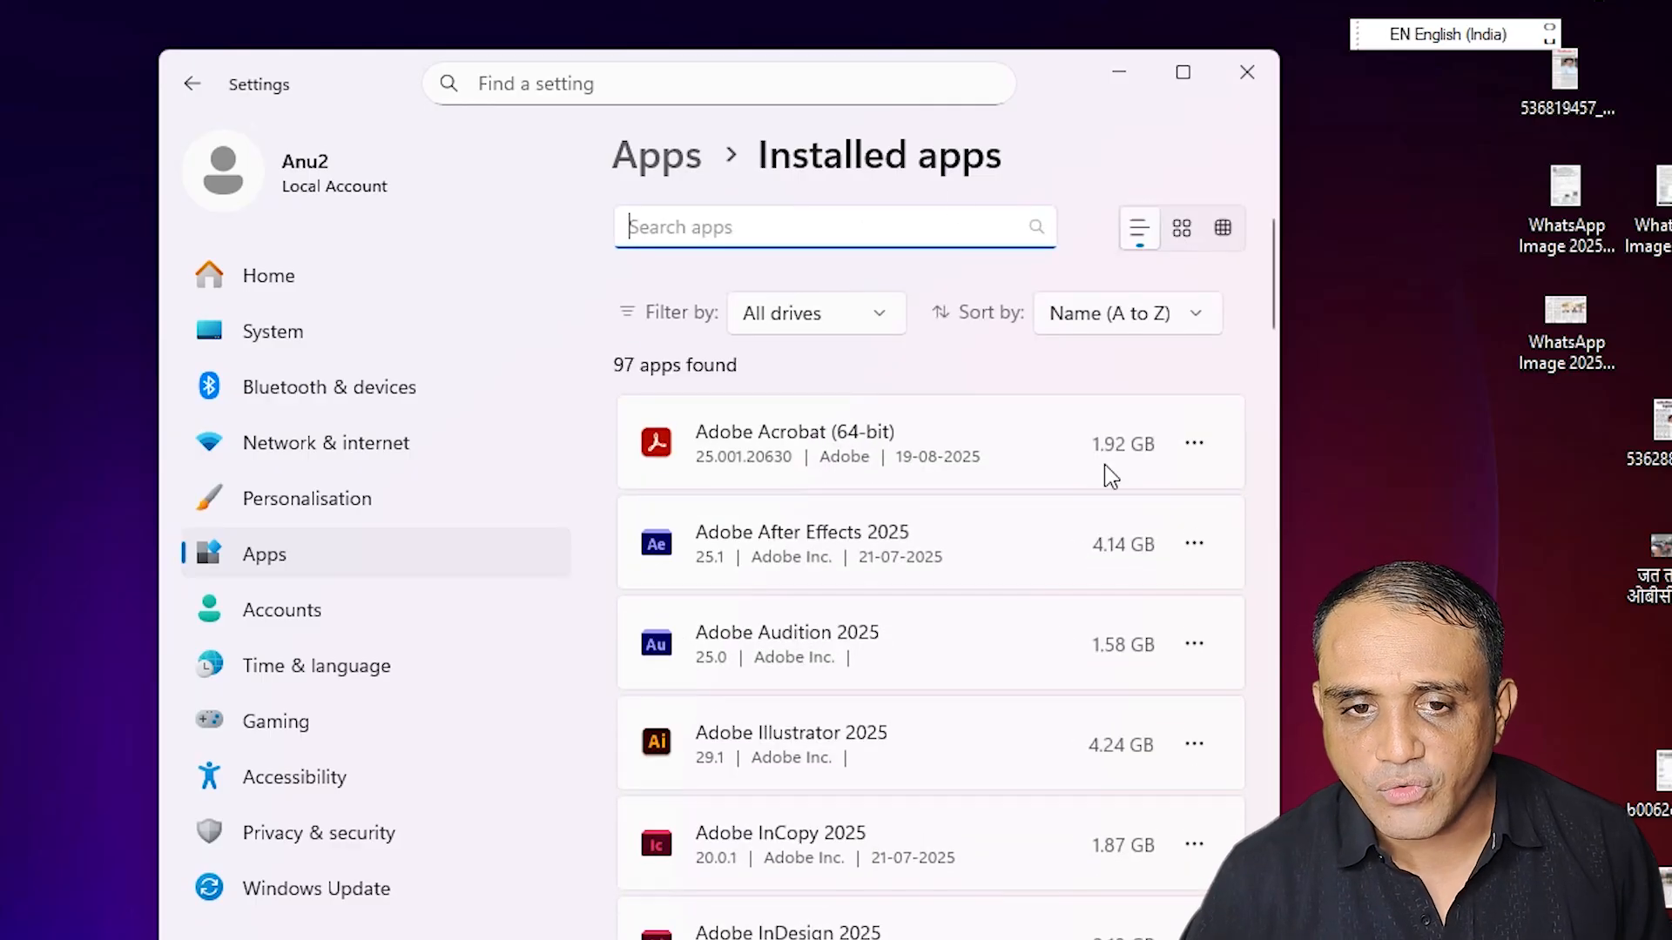
Step: Look through the installed apps list and check Paint's management options for uninstalling, dismissing them without choosing any
scroll(1045, 810, down, 15)
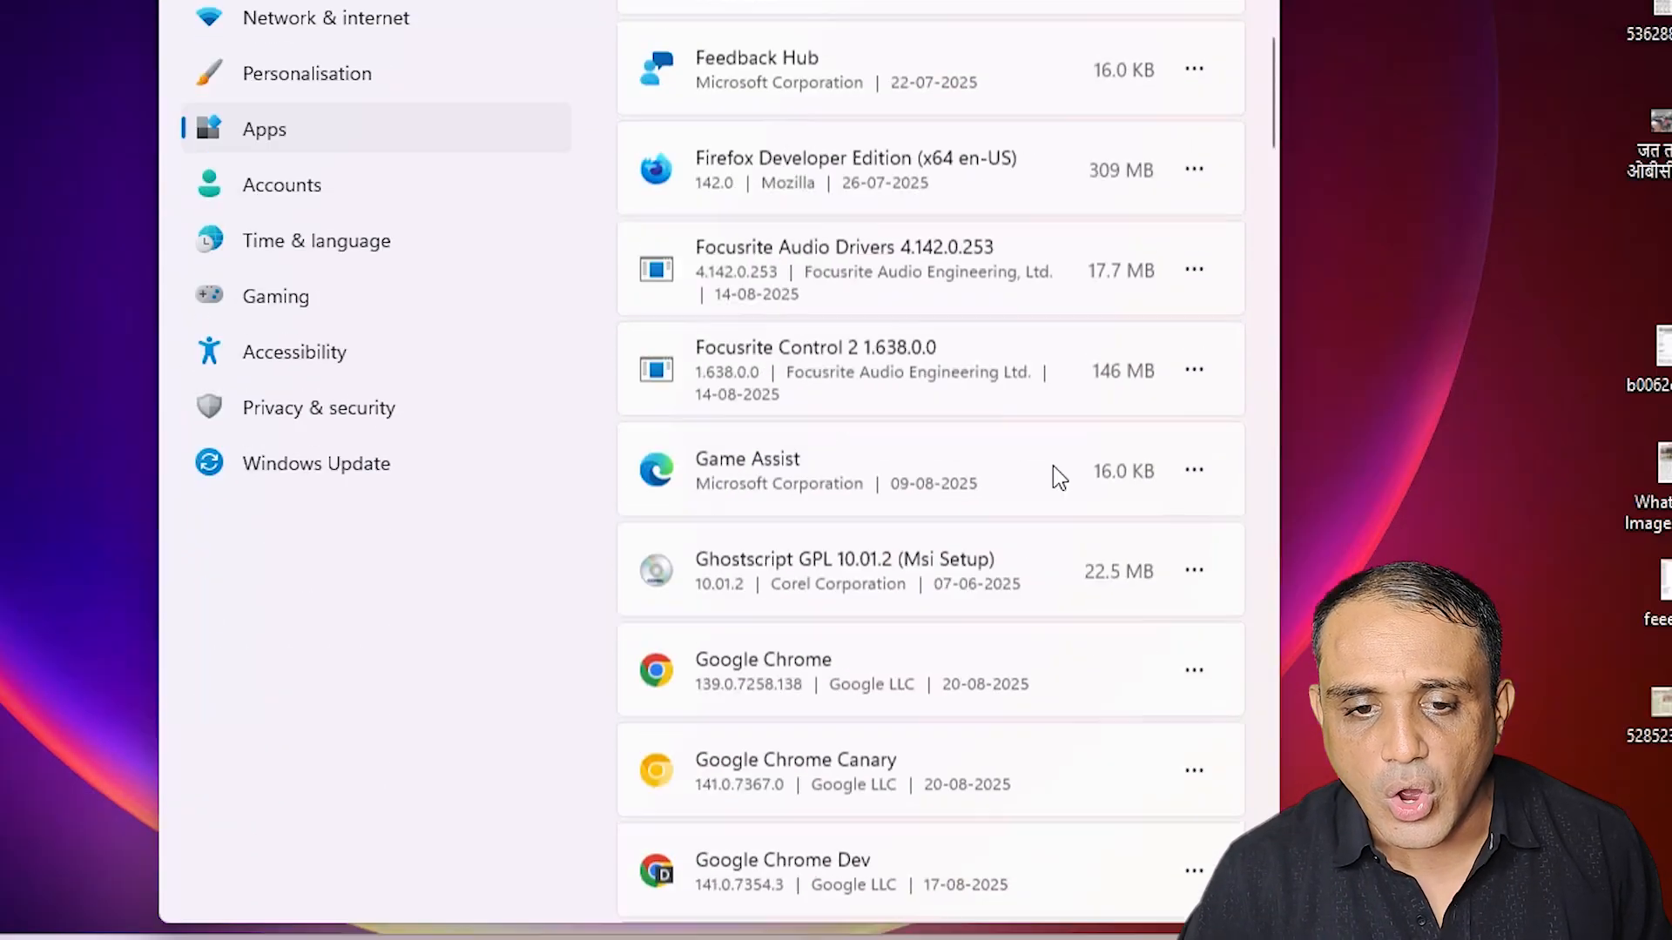
scroll(1055, 471, down, 15)
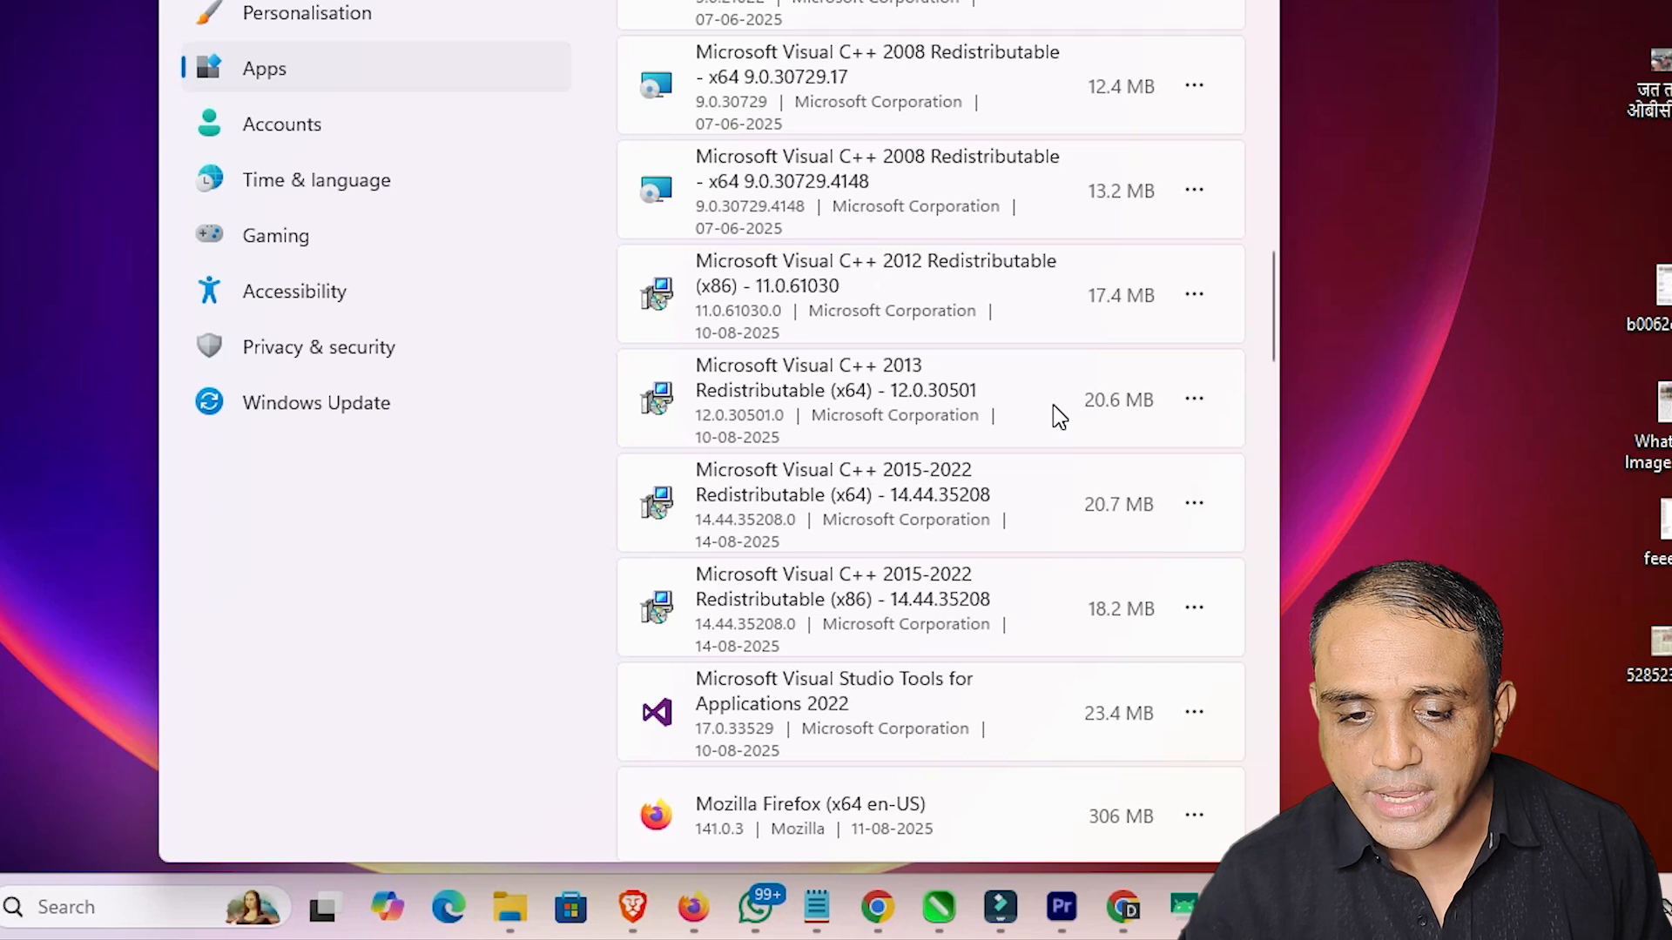
scroll(996, 534, down, 10)
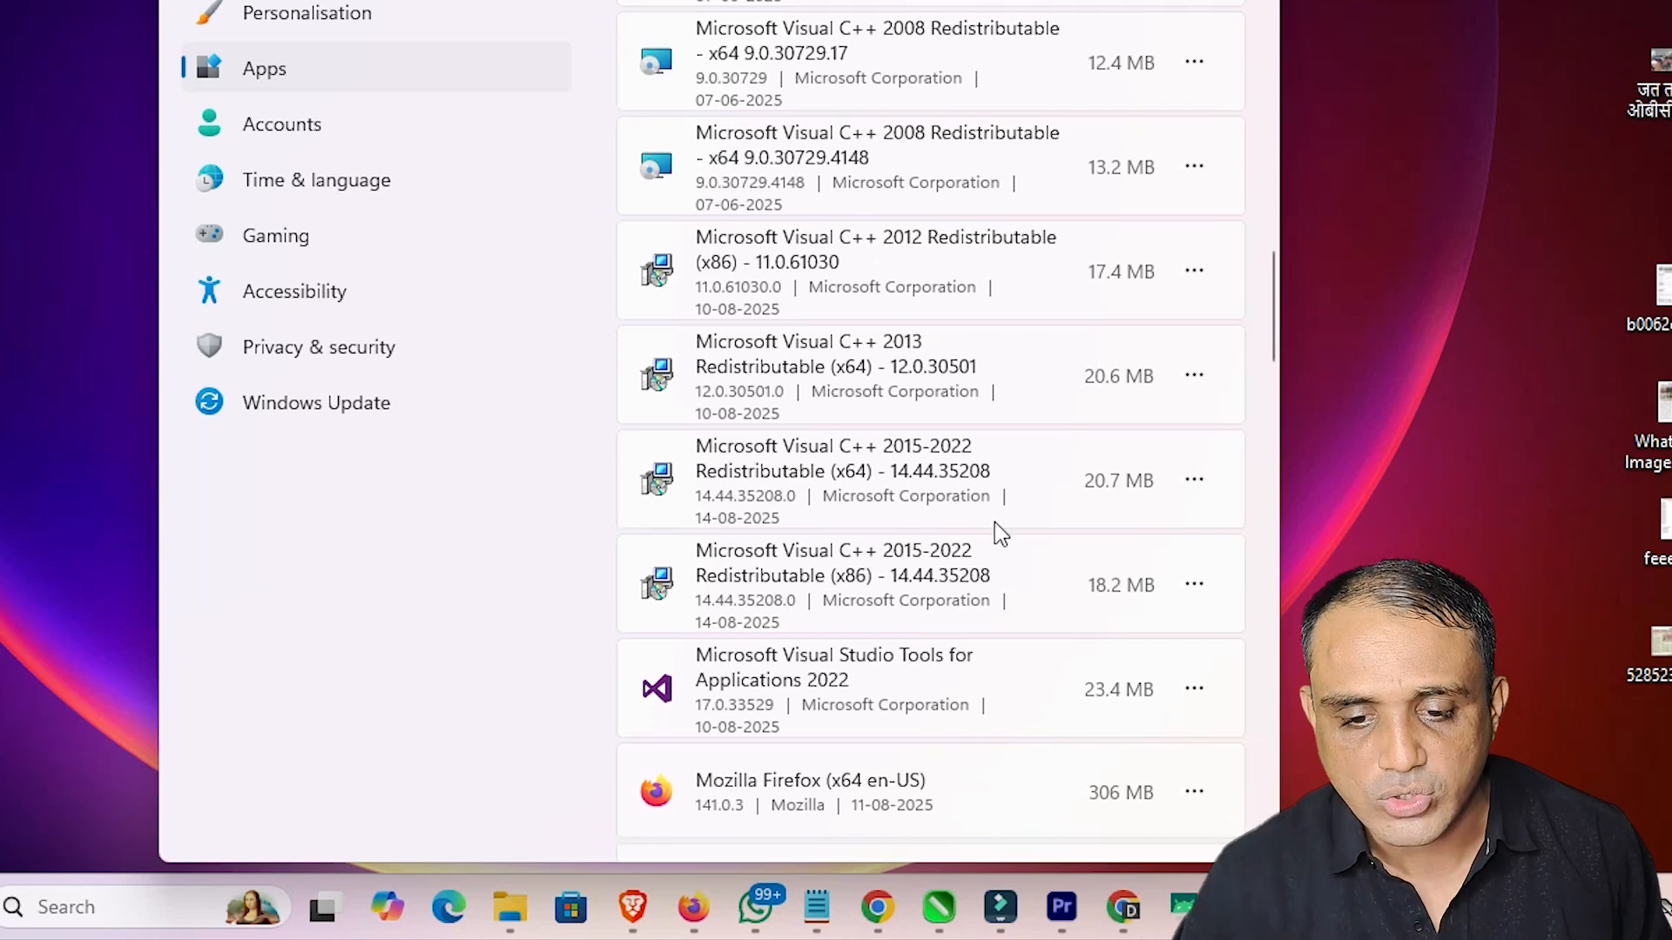
scroll(993, 512, down, 4)
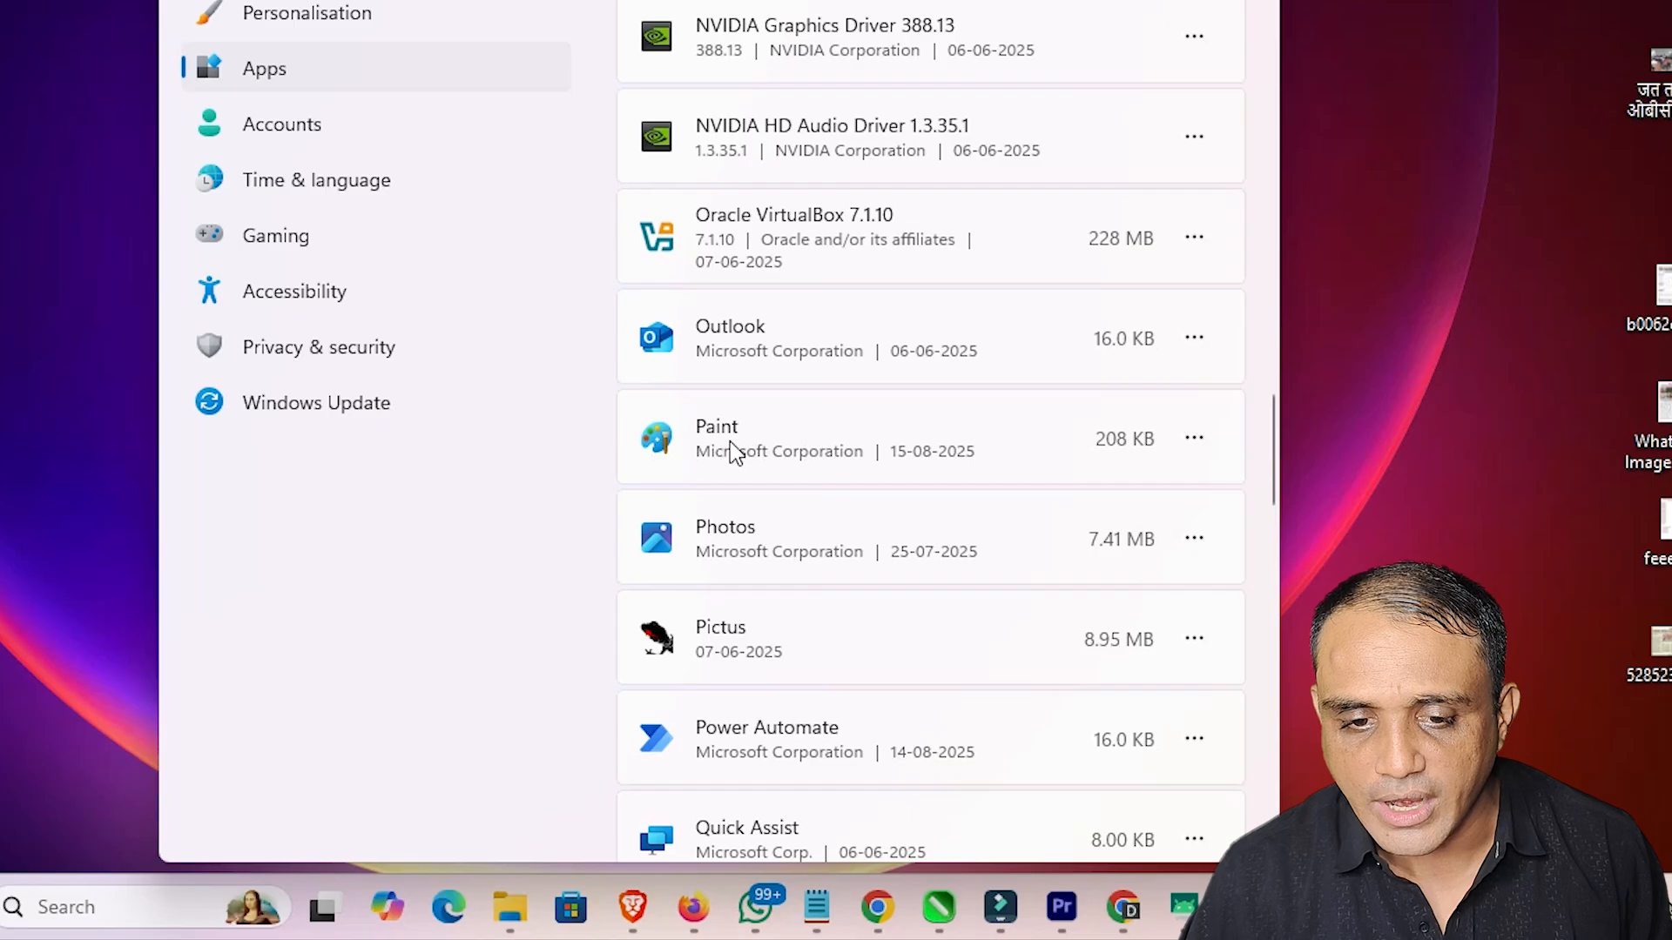
click(1191, 435)
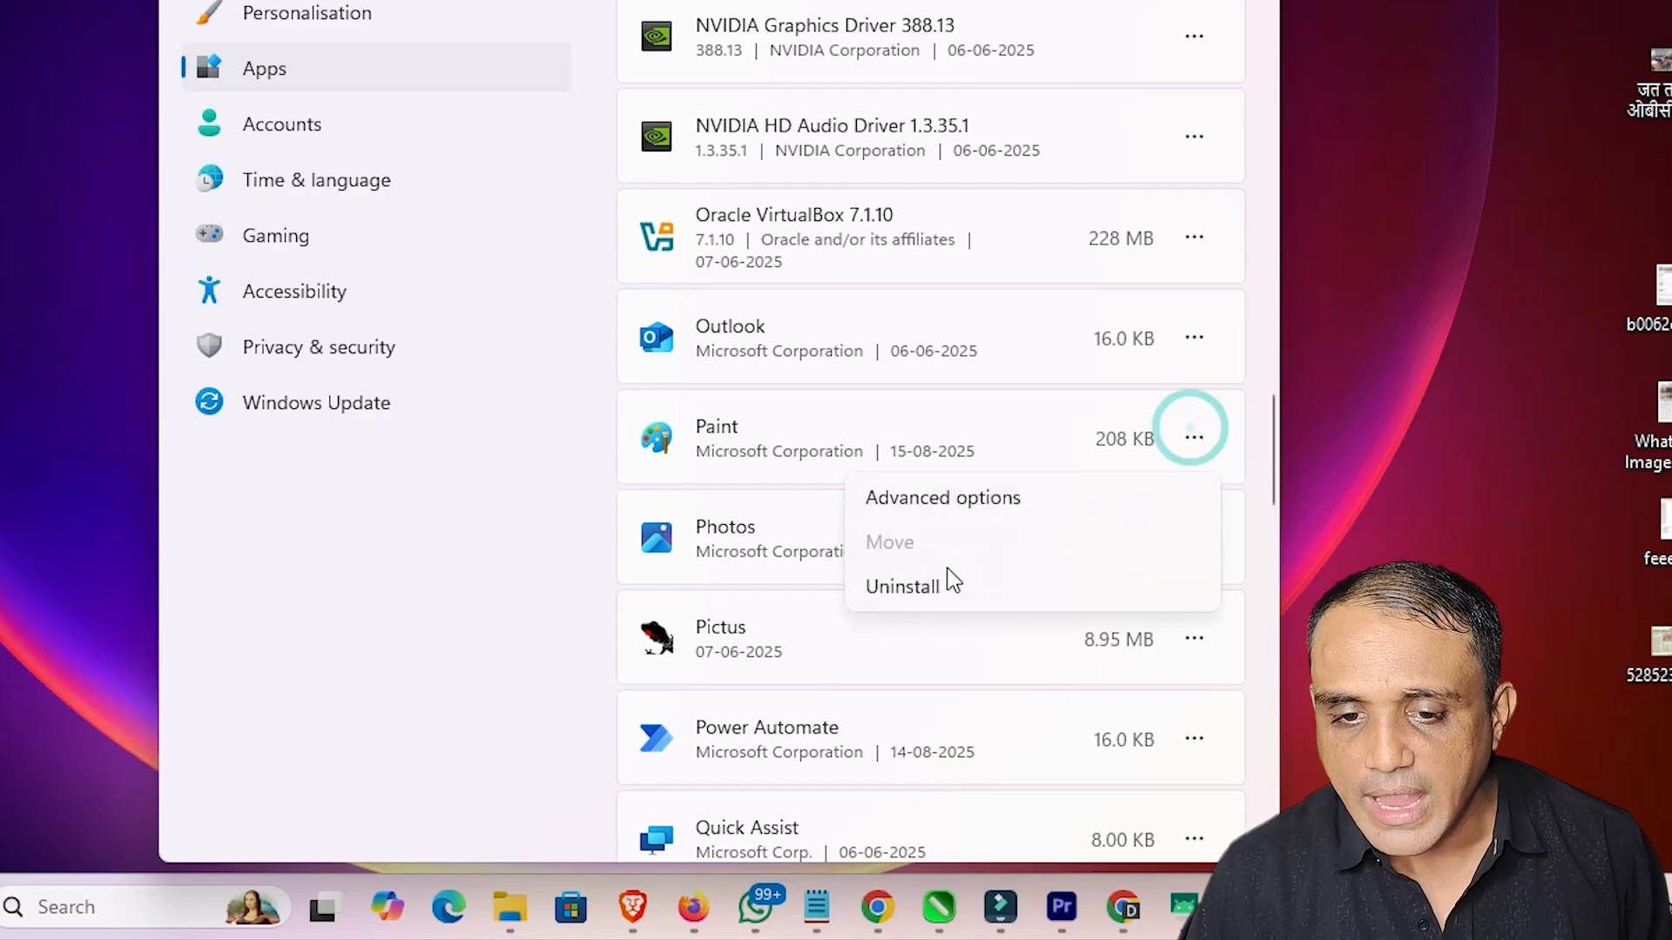
click(442, 634)
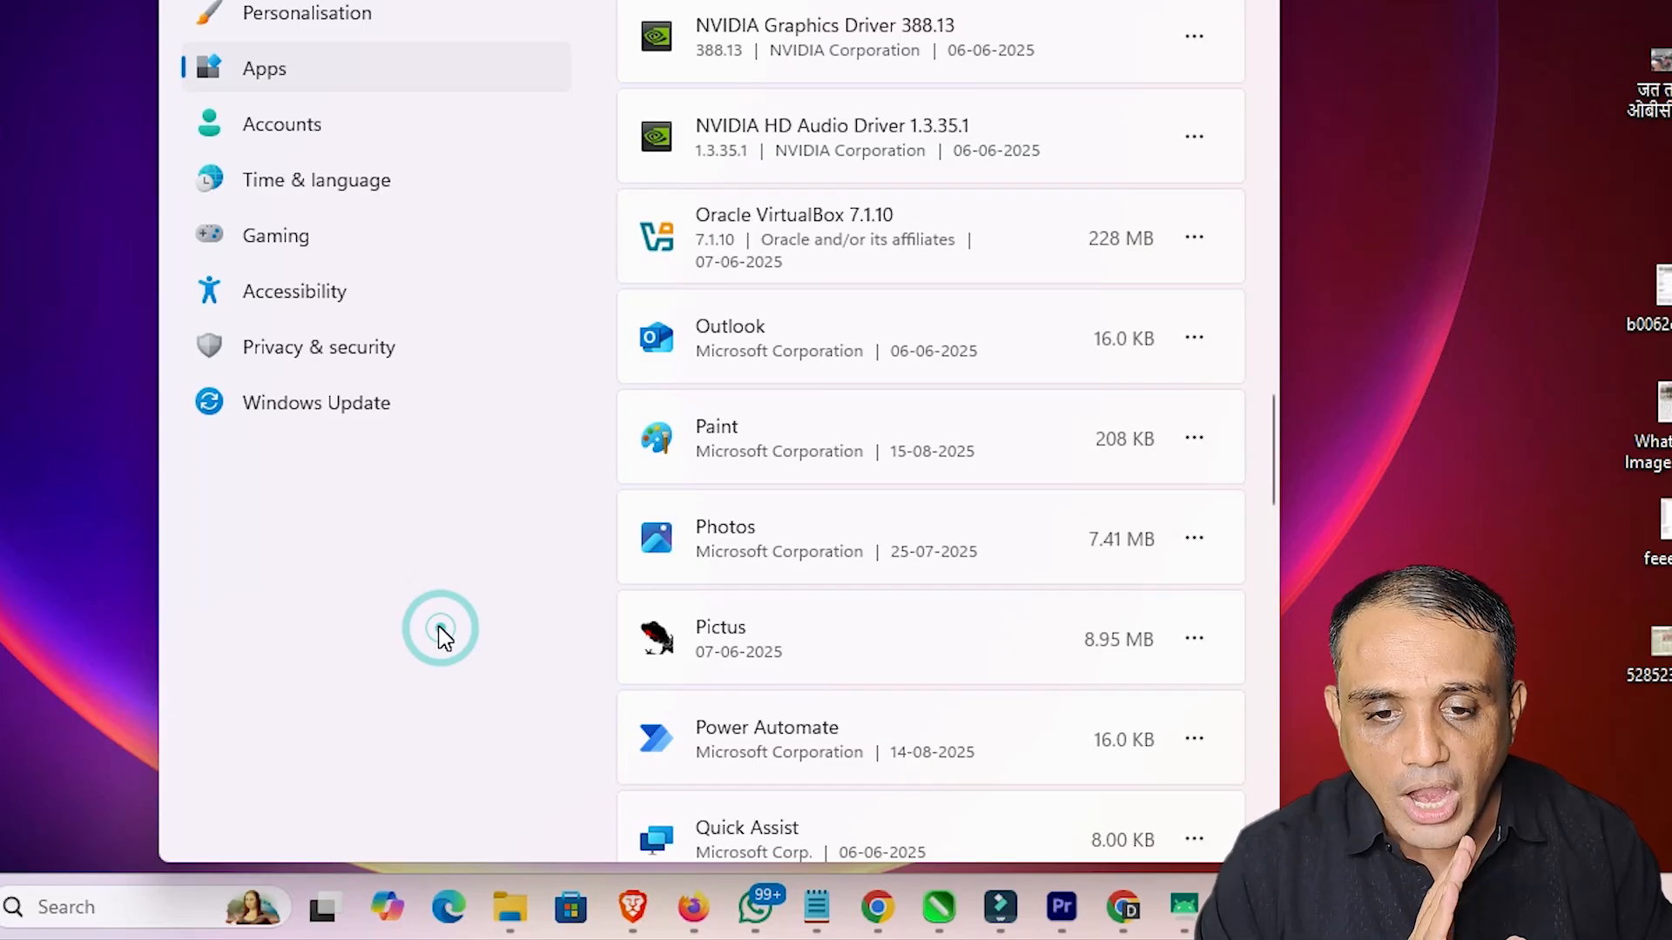
scroll(896, 645, down, 10)
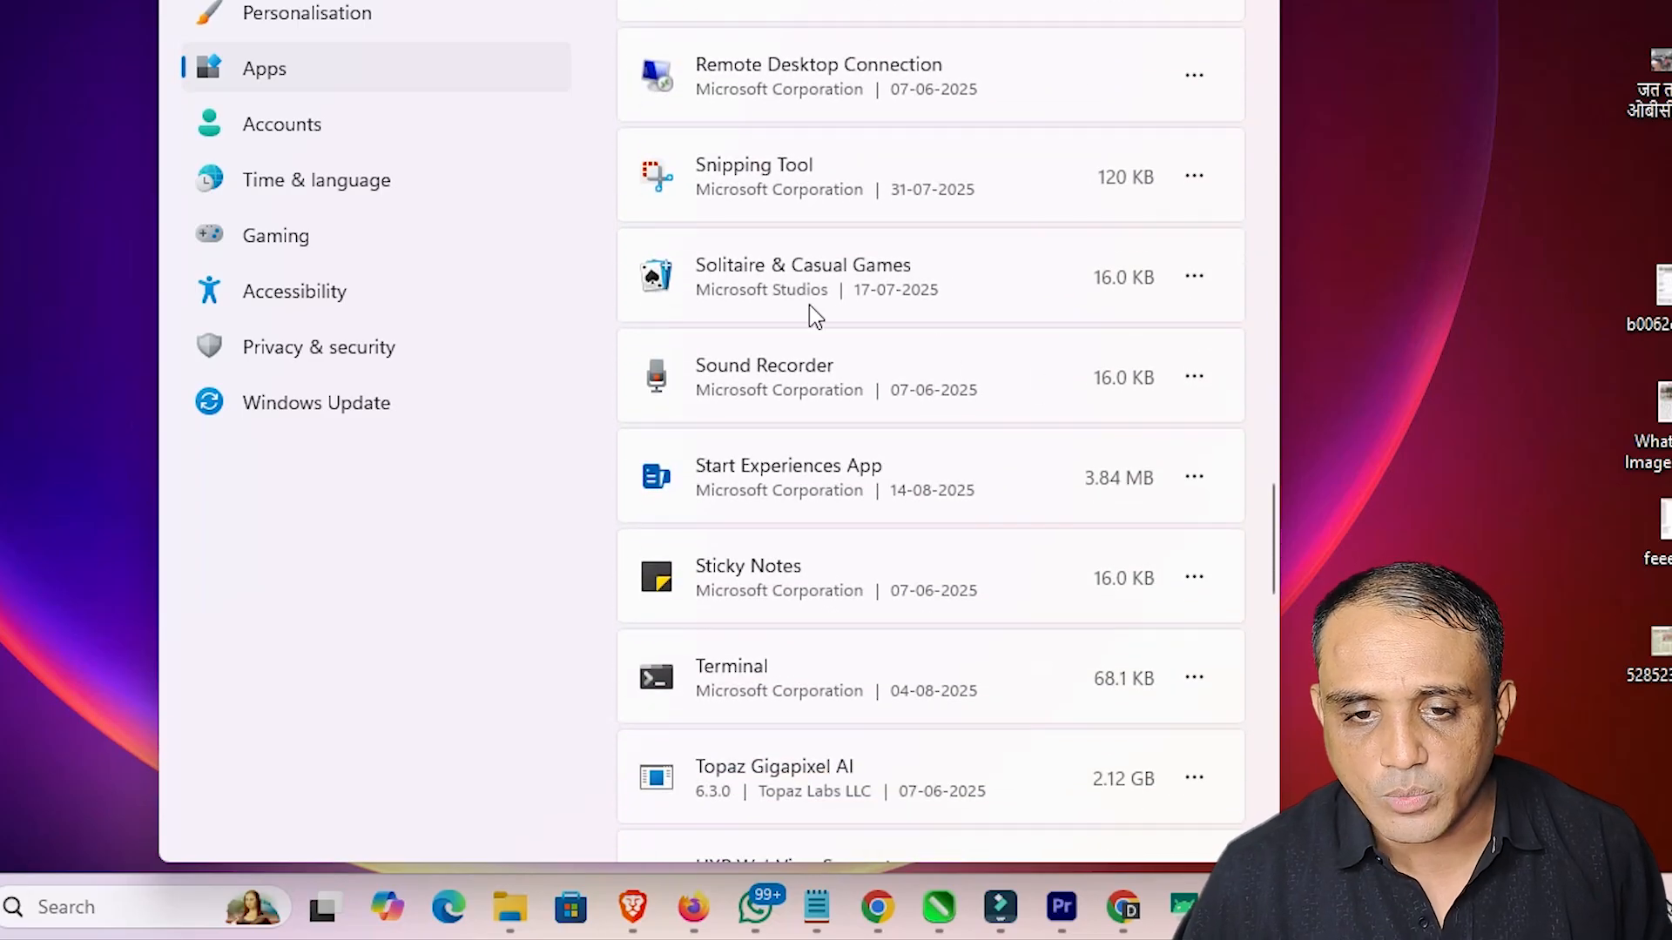
scroll(1160, 662, down, 4)
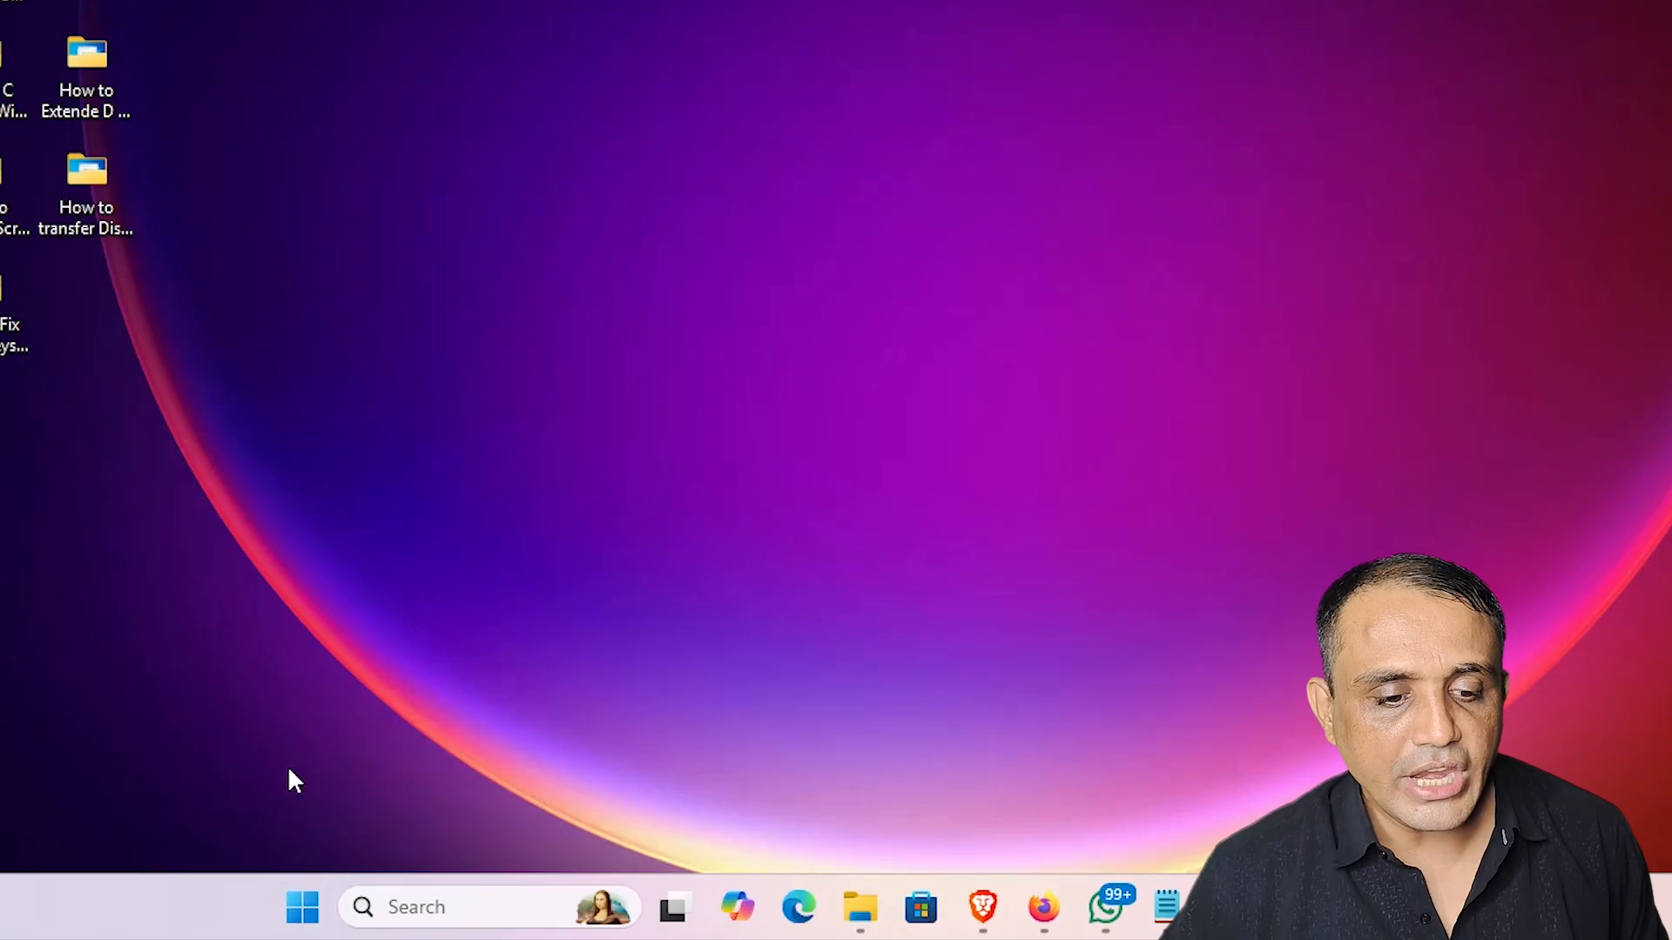
Step: Find the Defragment and Optimise Drives tool through Windows search and open it
click(317, 923)
text(Defragment and Optimise Drives)
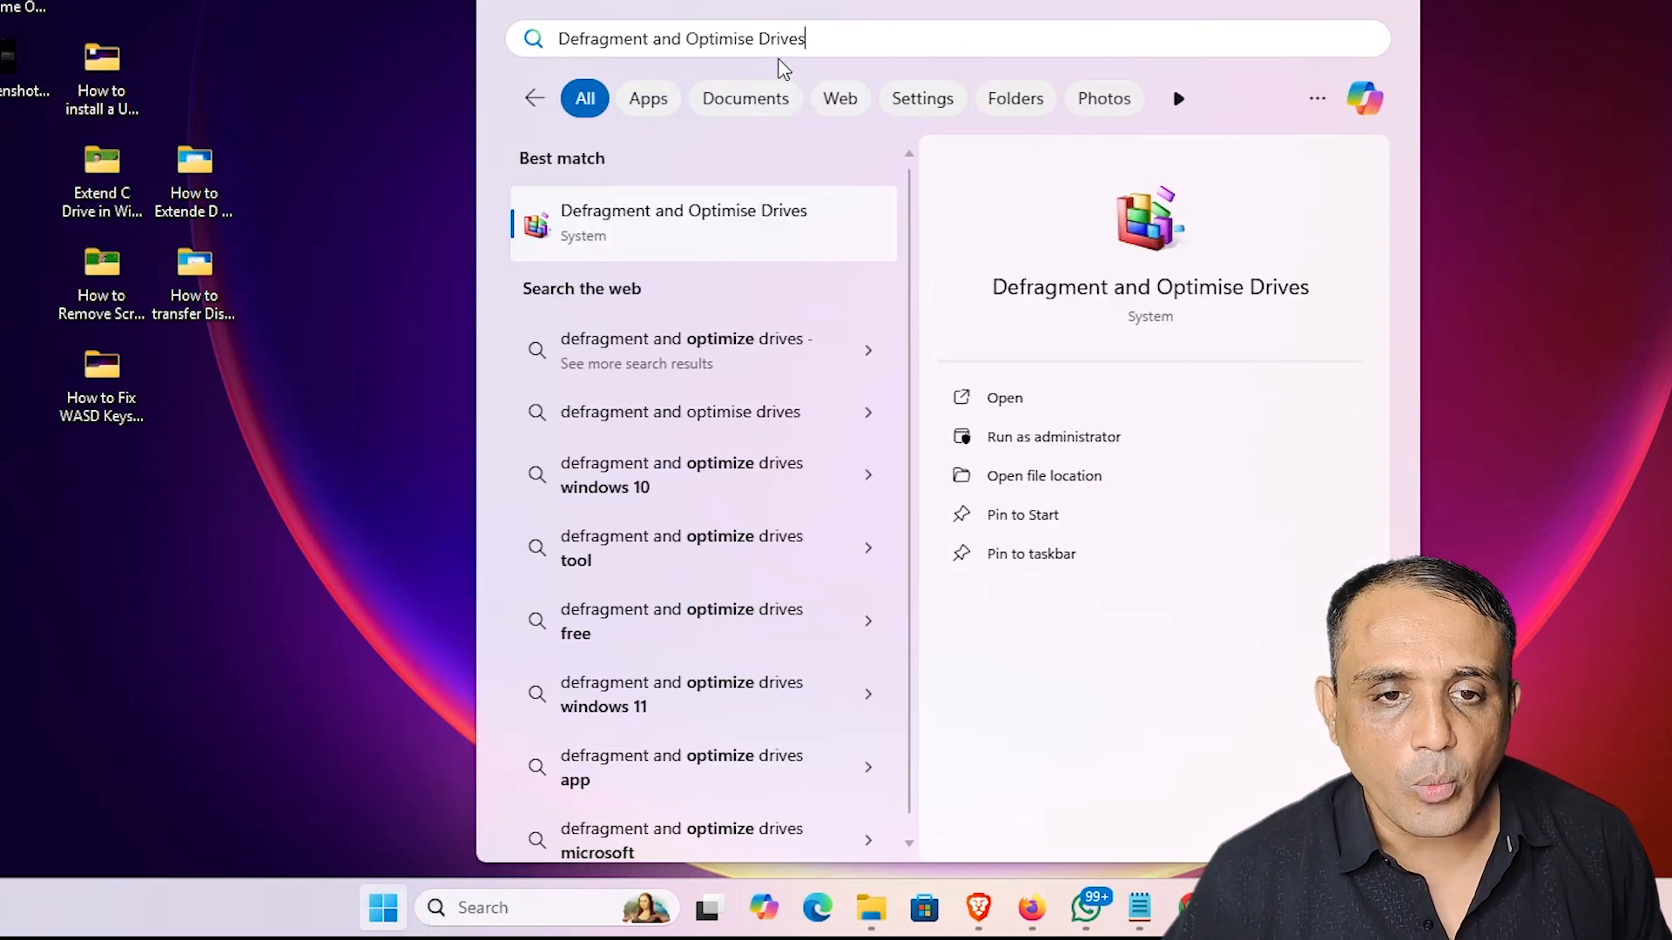
click(715, 218)
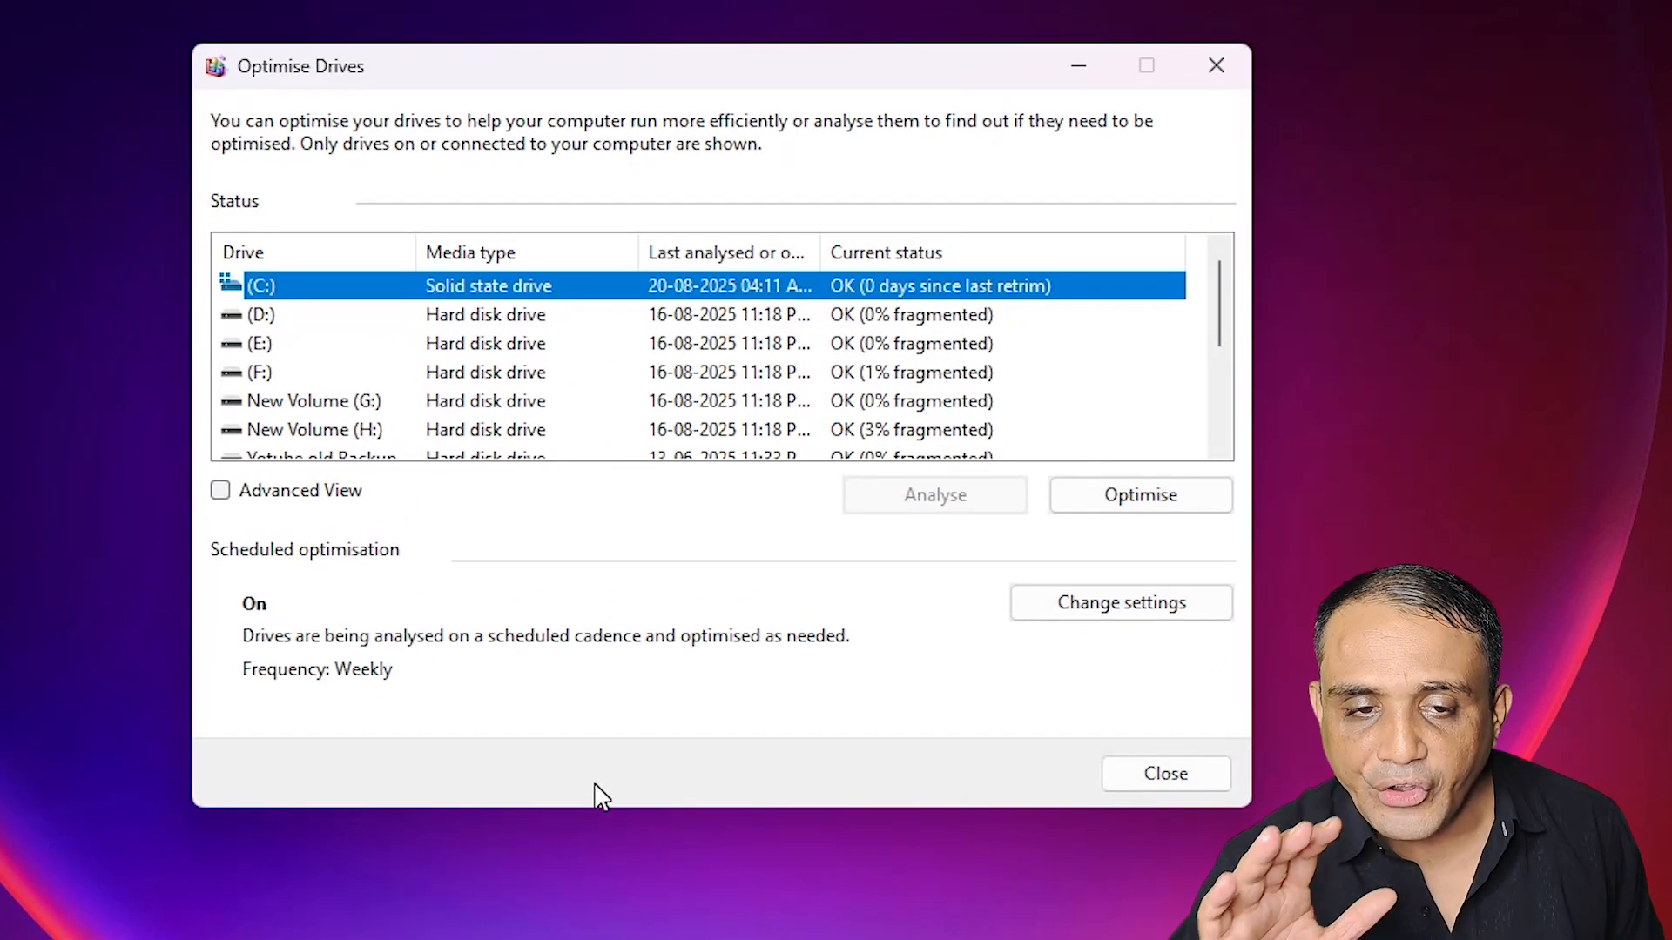
Step: Optimise the solid state drive C: and close the Optimise Drives window
click(503, 322)
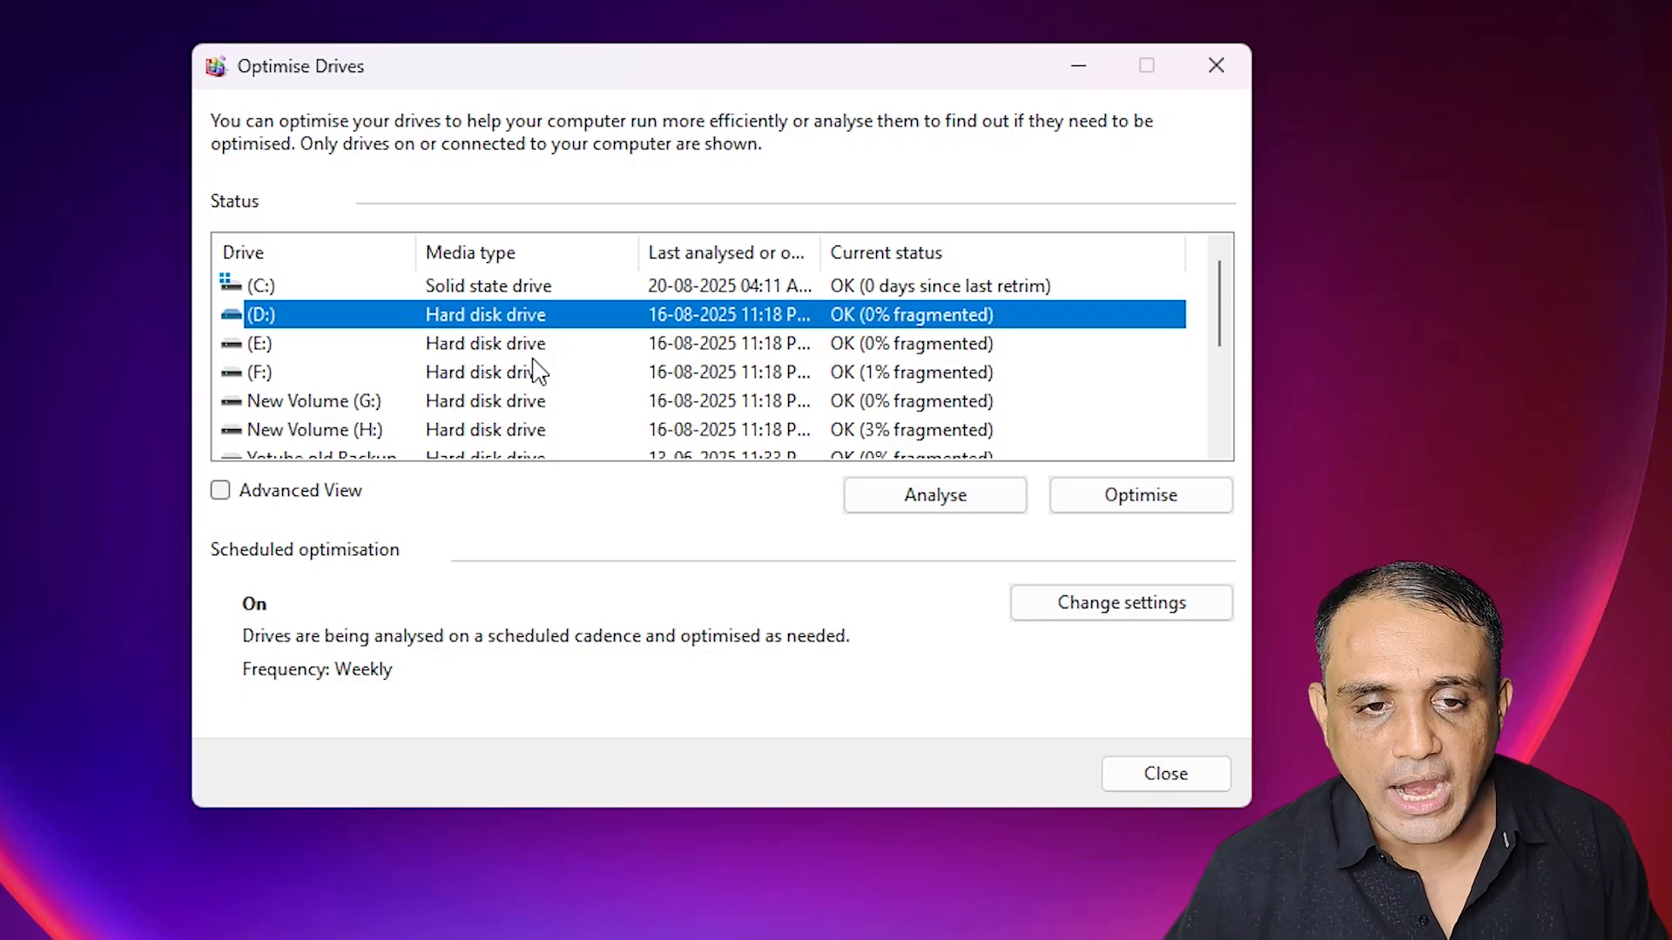
click(279, 287)
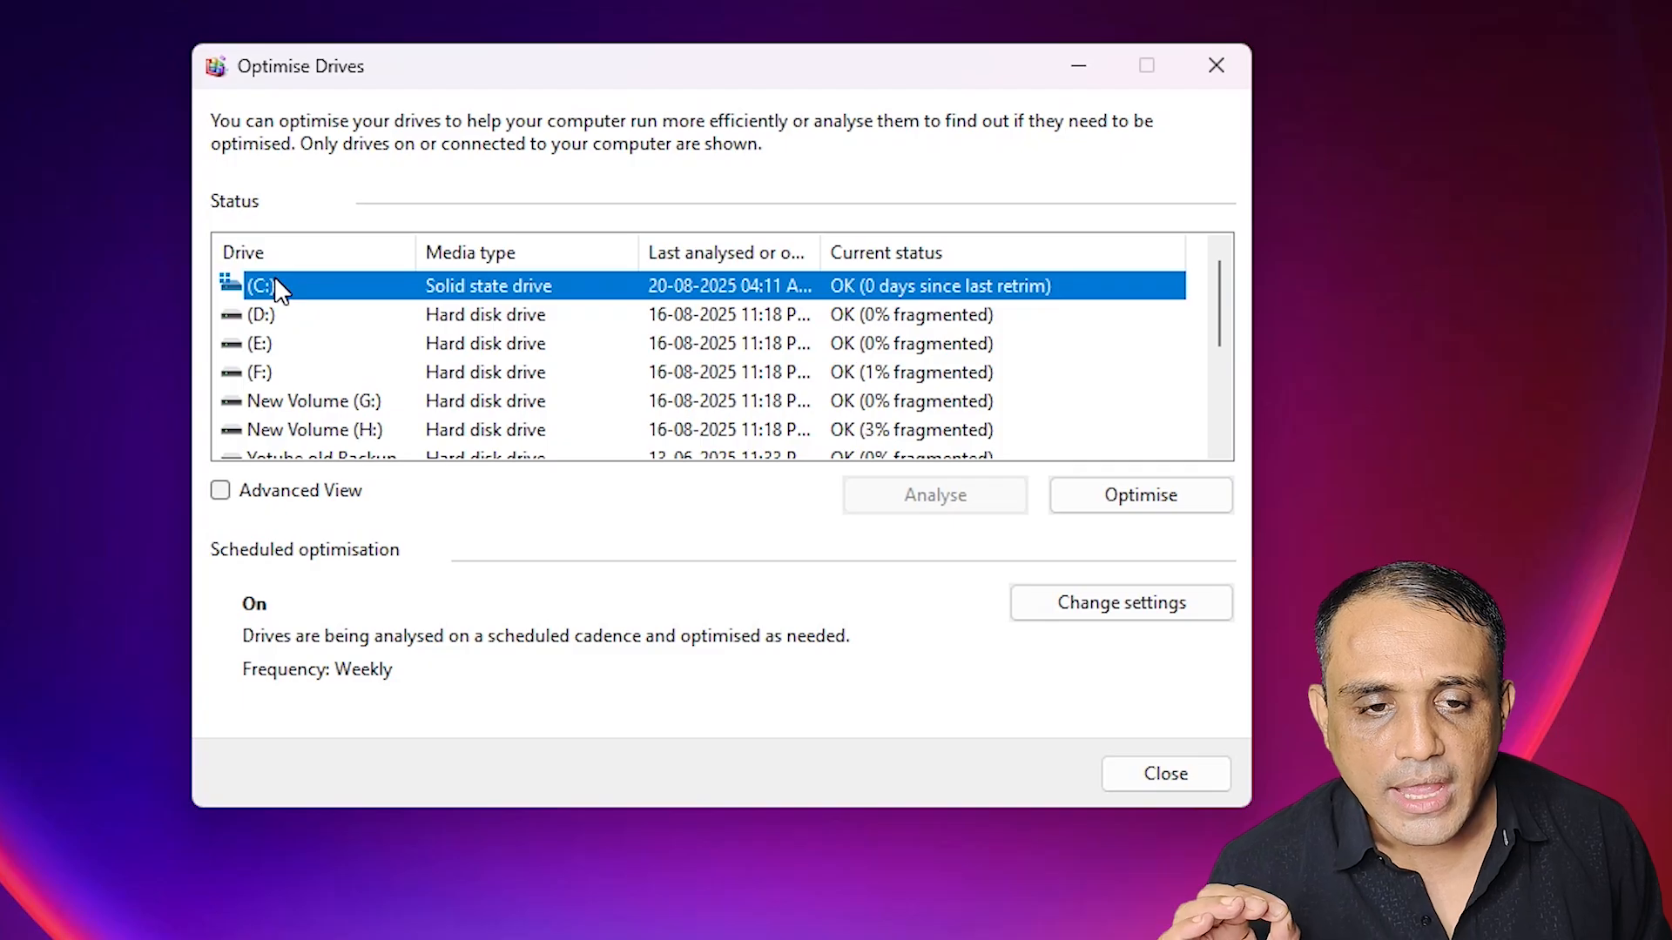
click(540, 320)
click(590, 280)
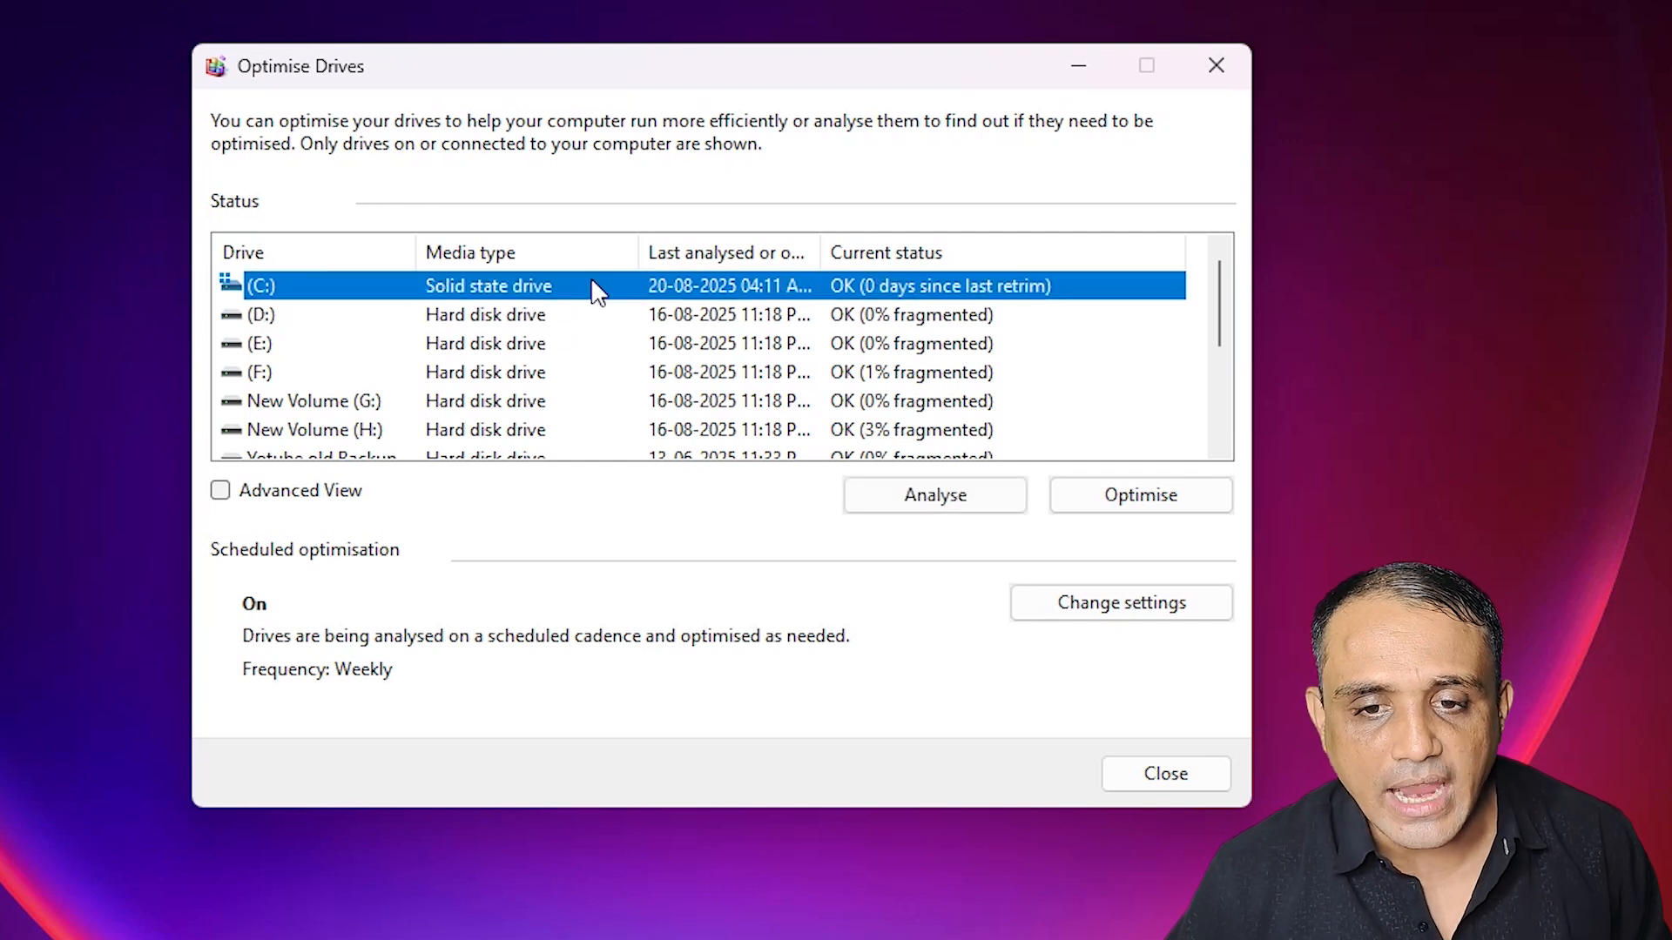
click(1173, 503)
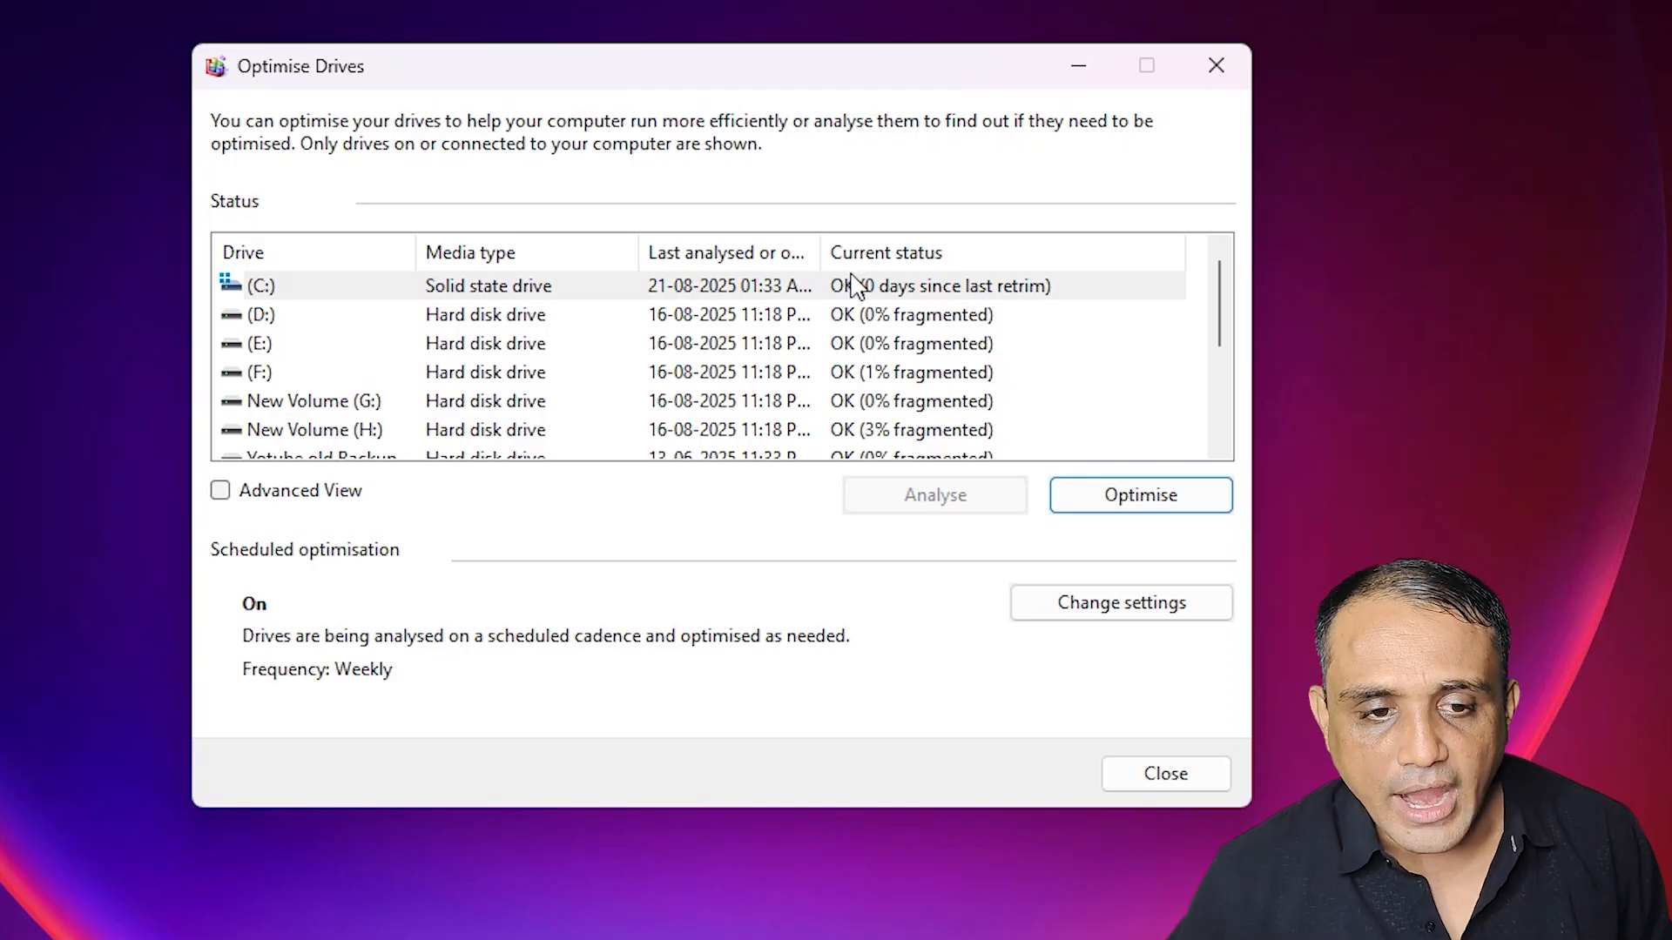
click(1207, 788)
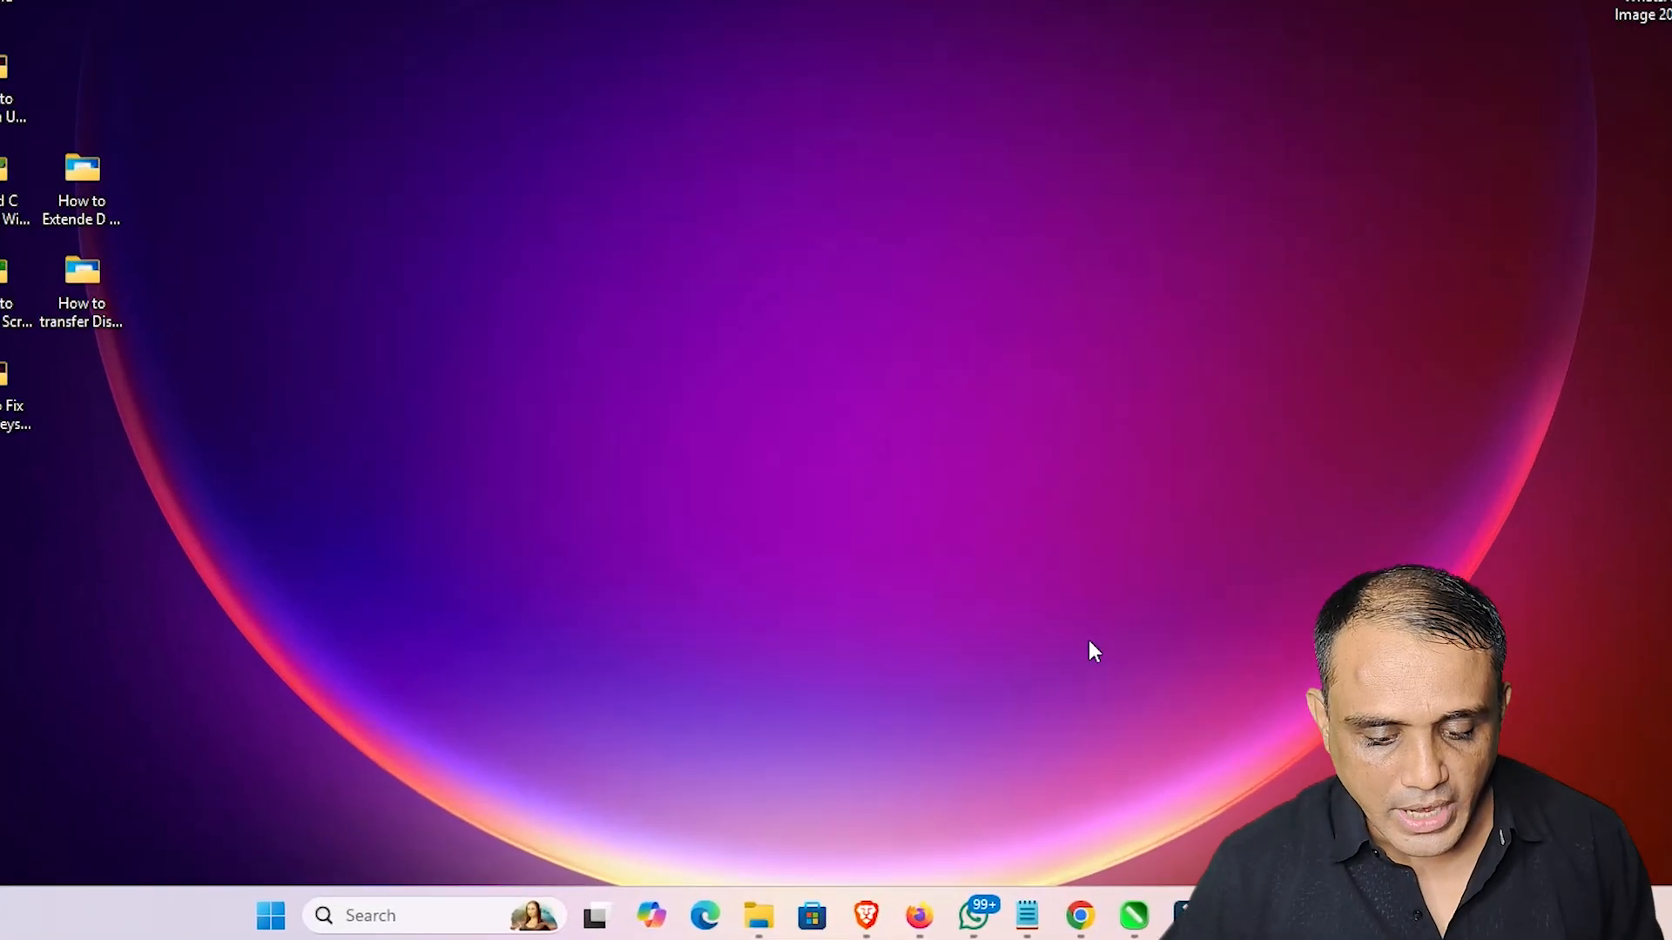
Step: Find the Disk Clean-up tool through Windows search and open it
click(262, 911)
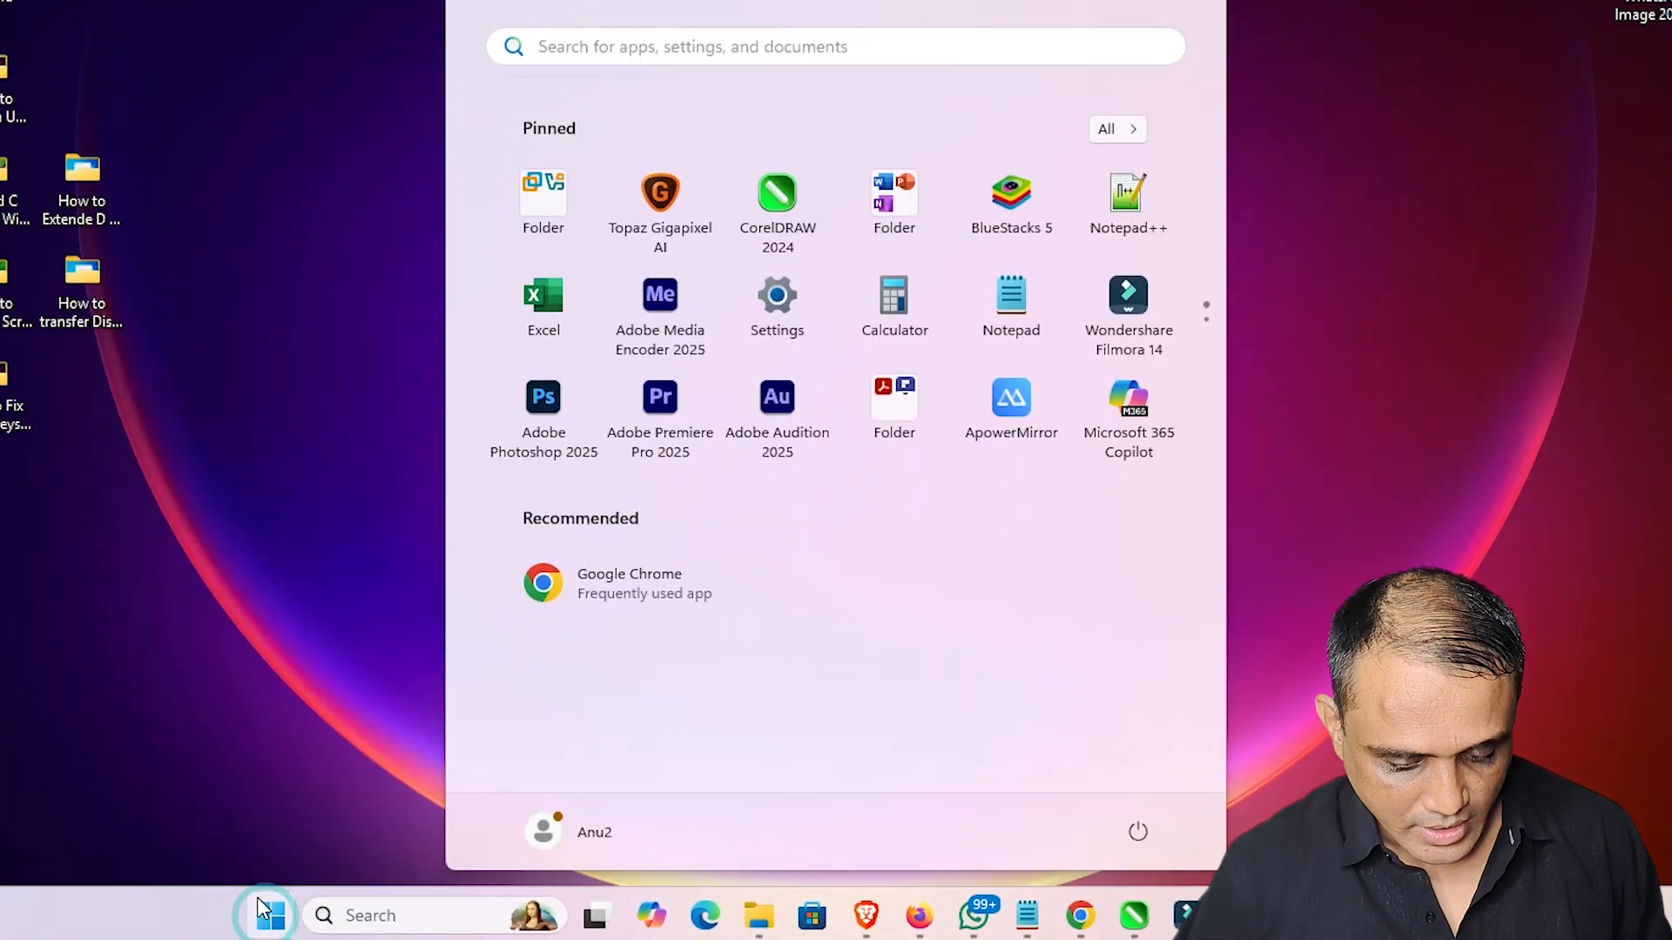
text(disk)
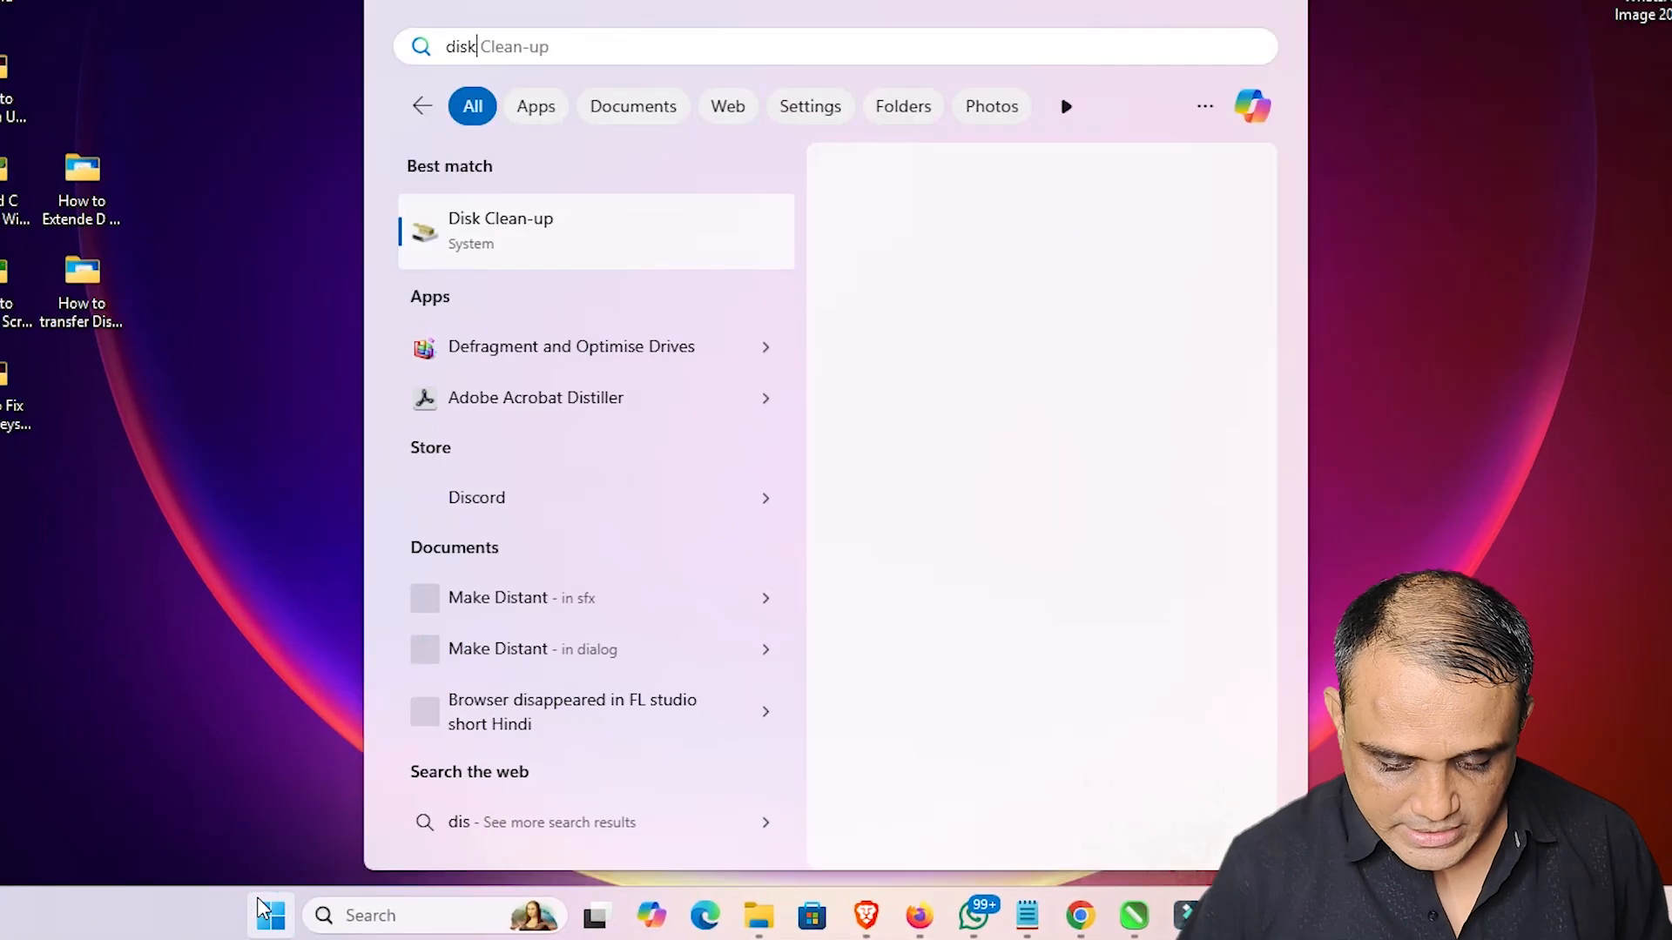
text( cl)
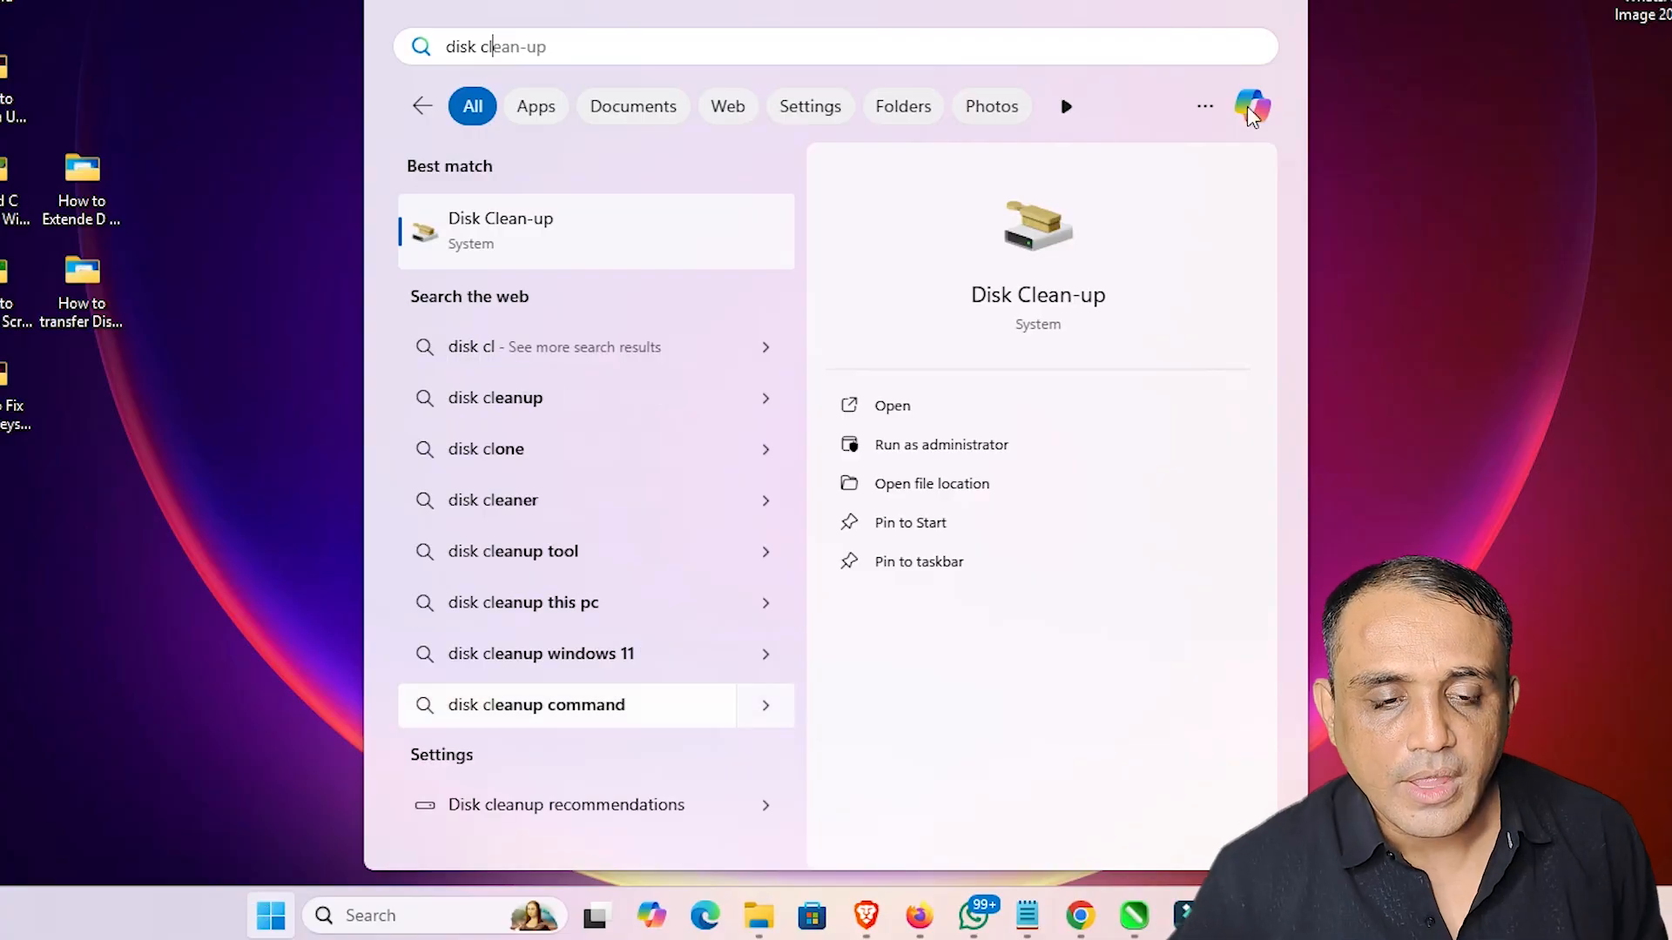
click(601, 215)
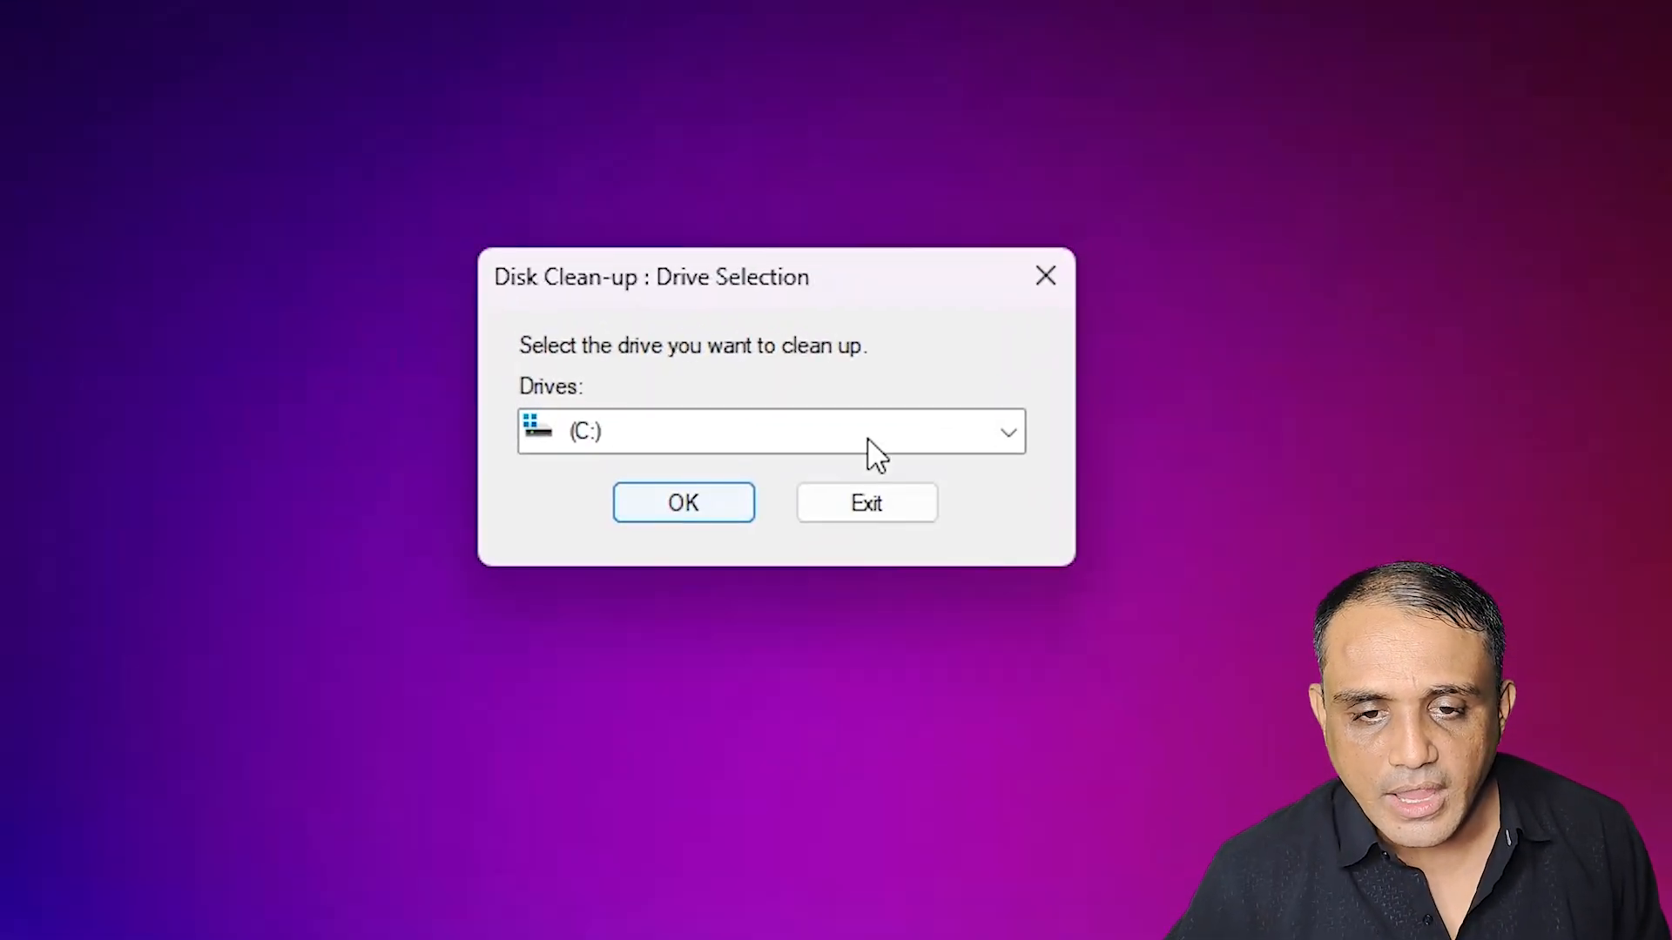
Step: Choose drive C: as the drive to clean up and confirm the drive selection
click(892, 271)
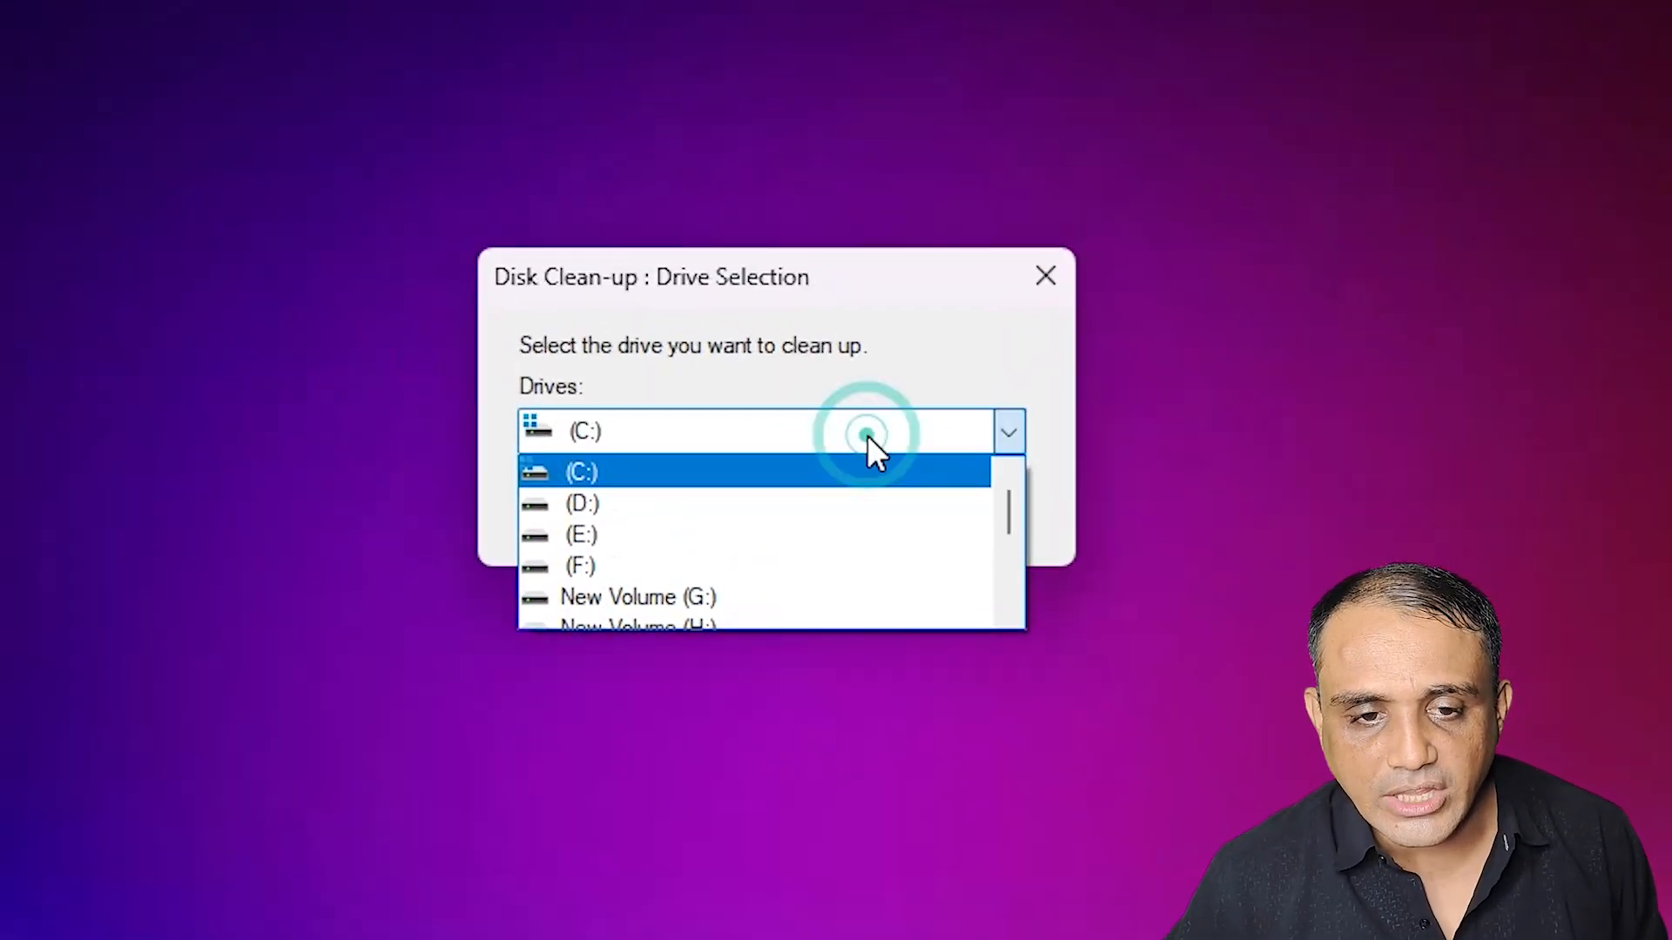
click(650, 472)
click(646, 488)
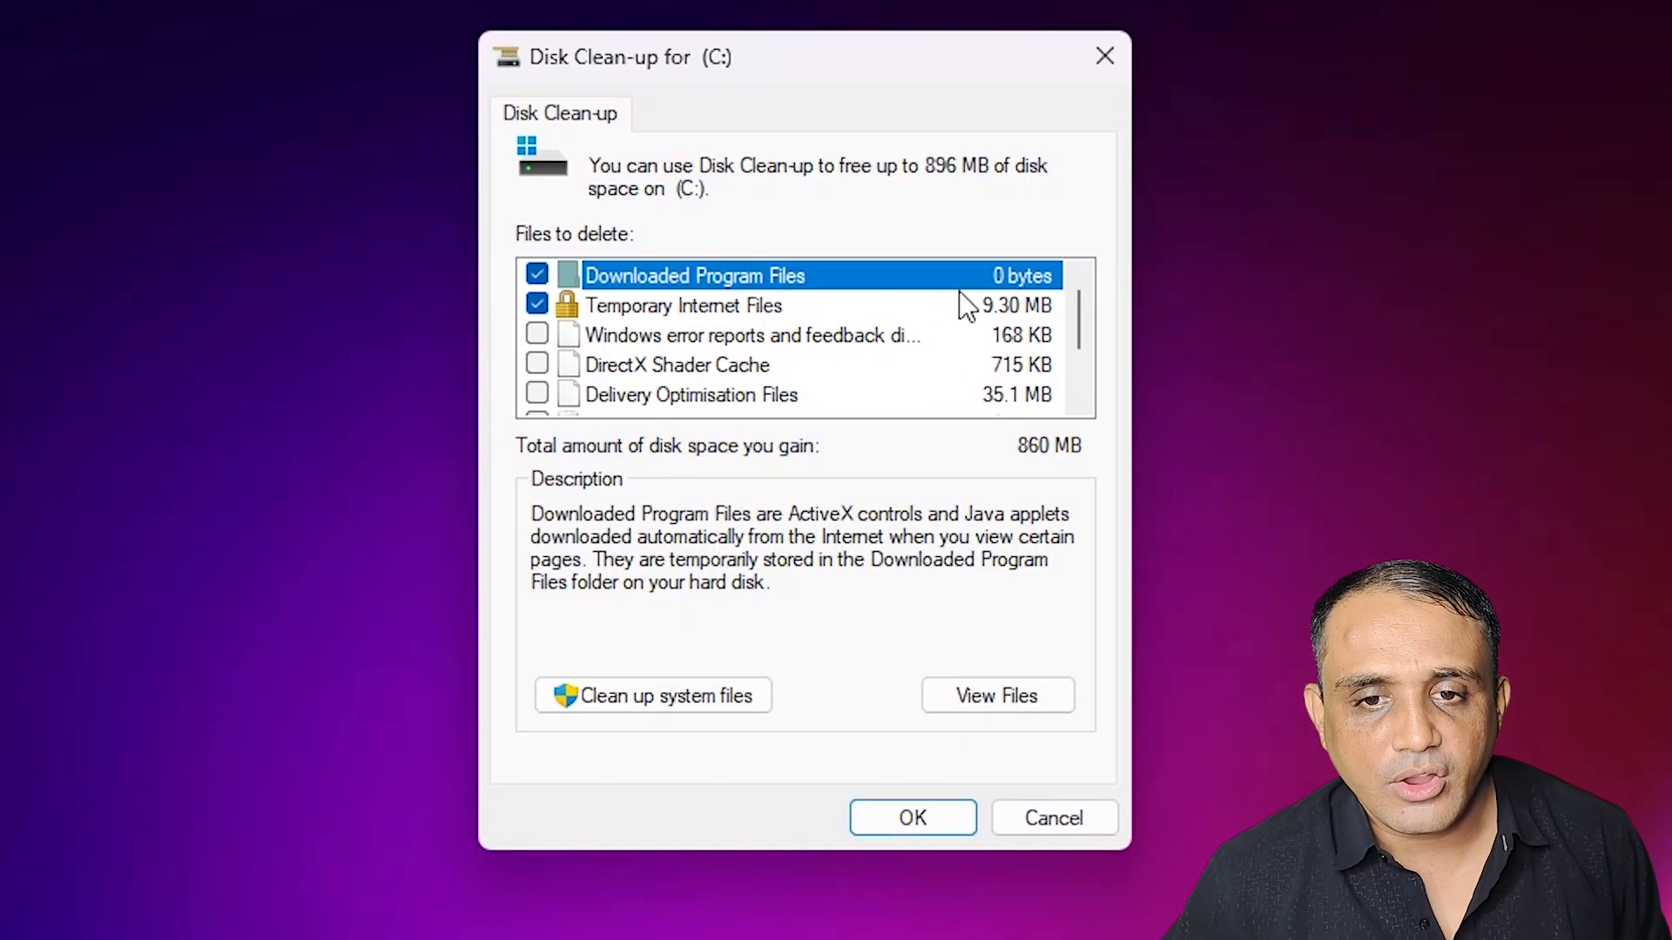
Step: Mark Windows error reports, DirectX Shader Cache, Delivery Optimisation Files and Recycle Bin for deletion in the drive C: clean-up list
click(746, 339)
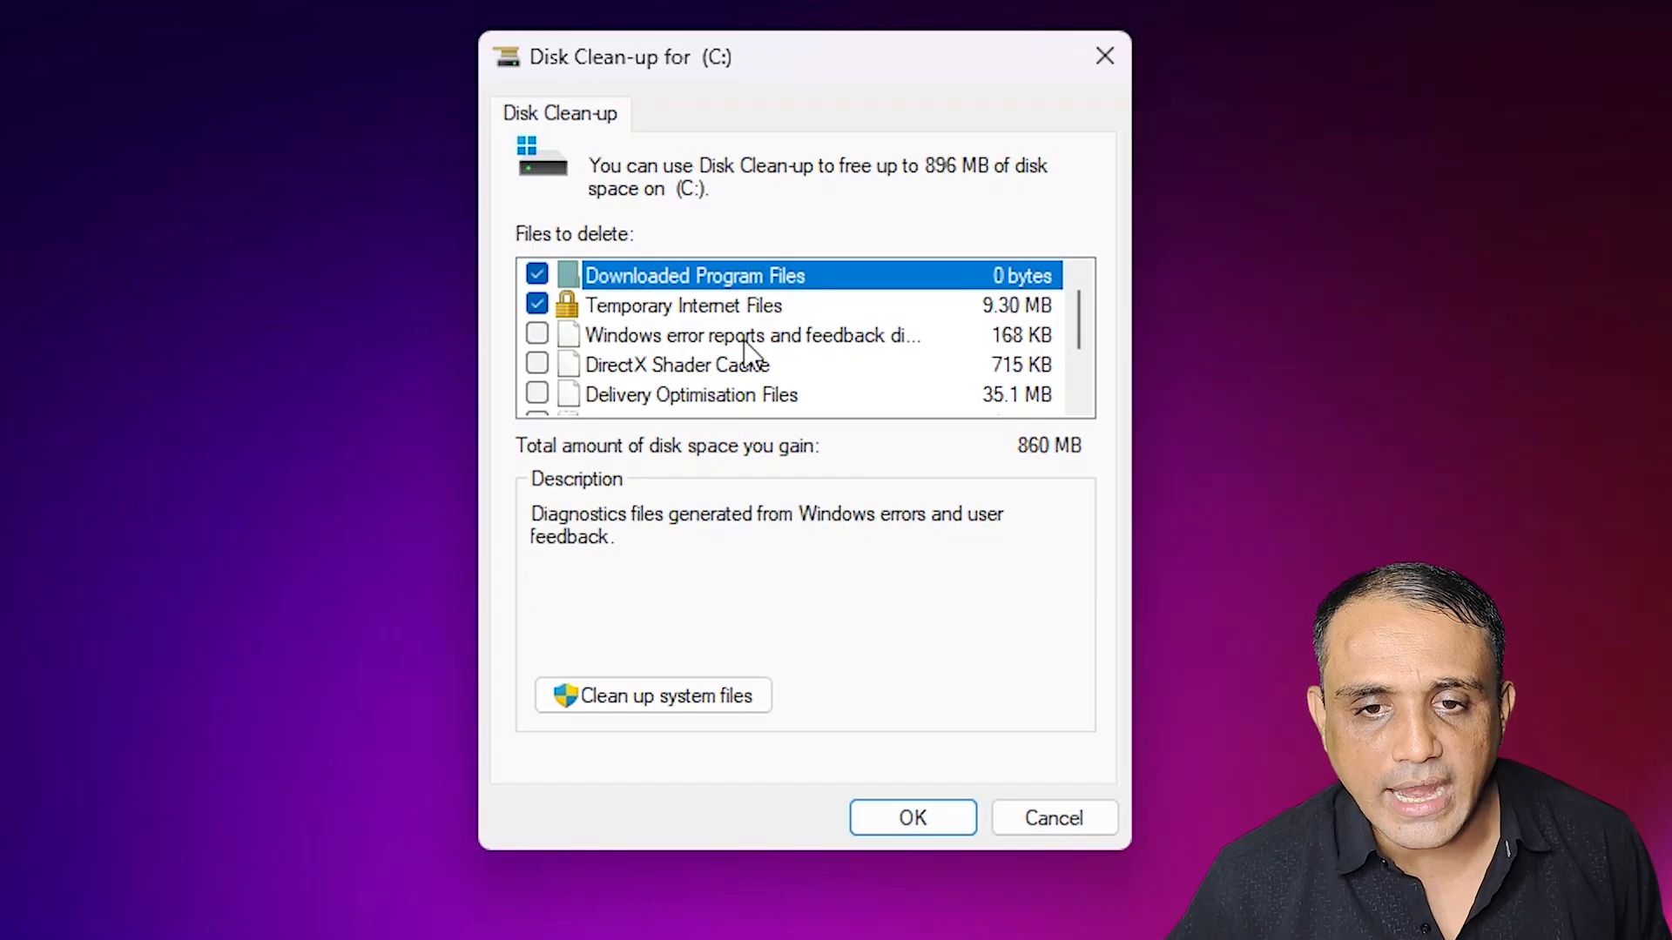
click(537, 334)
click(535, 364)
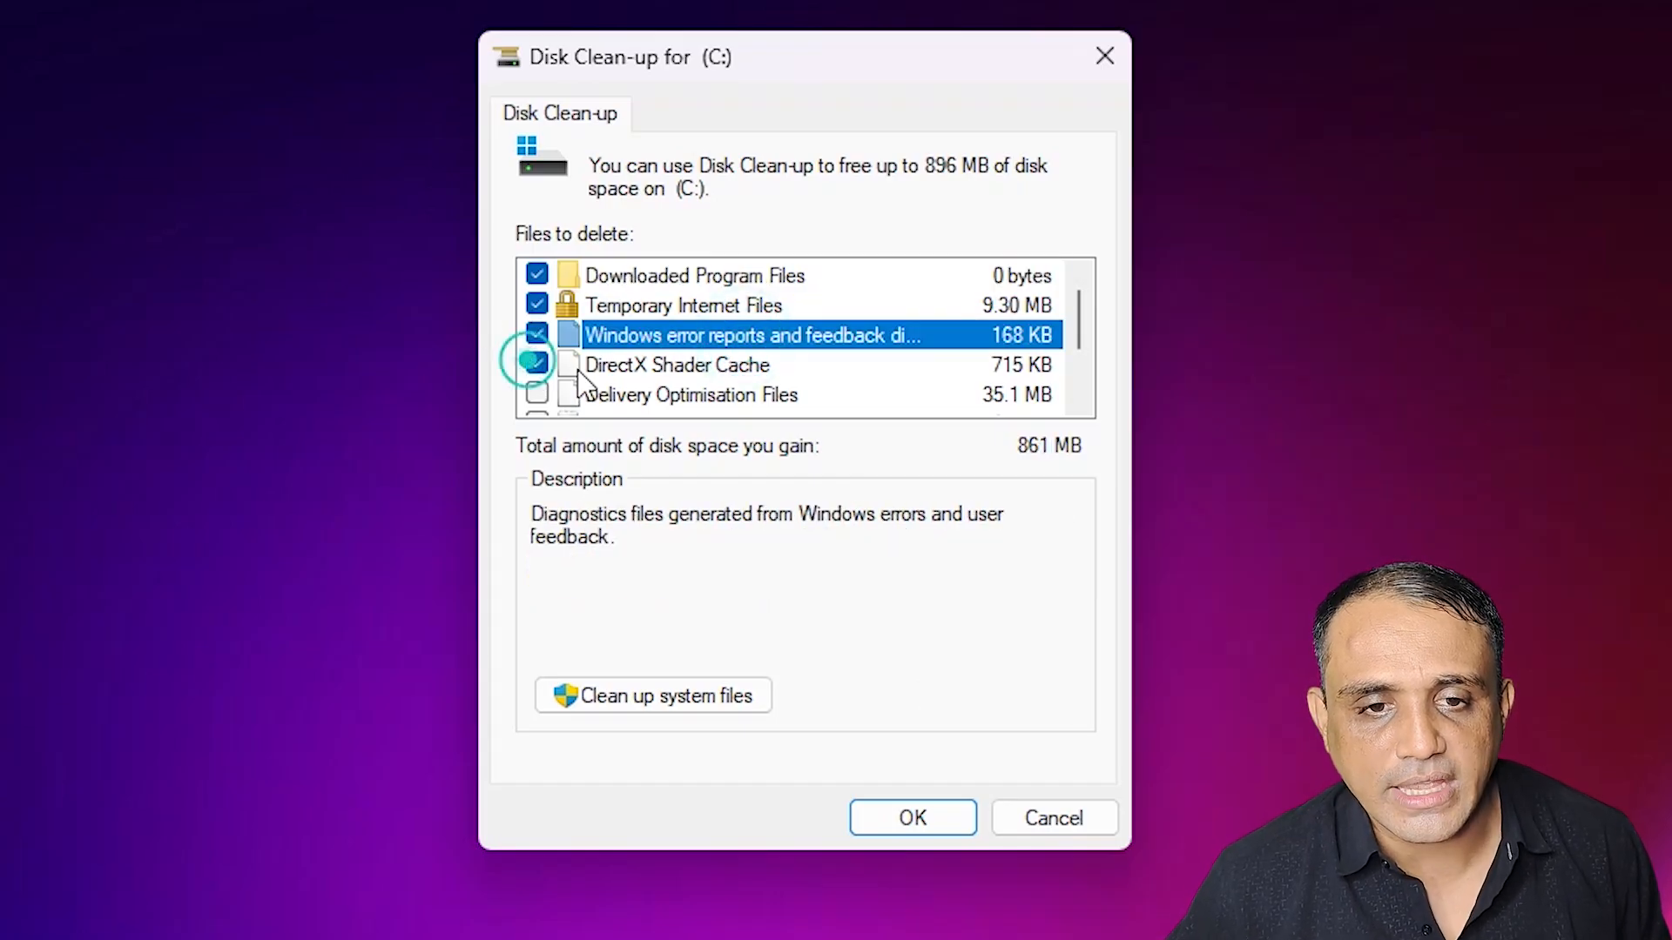
click(537, 394)
click(770, 317)
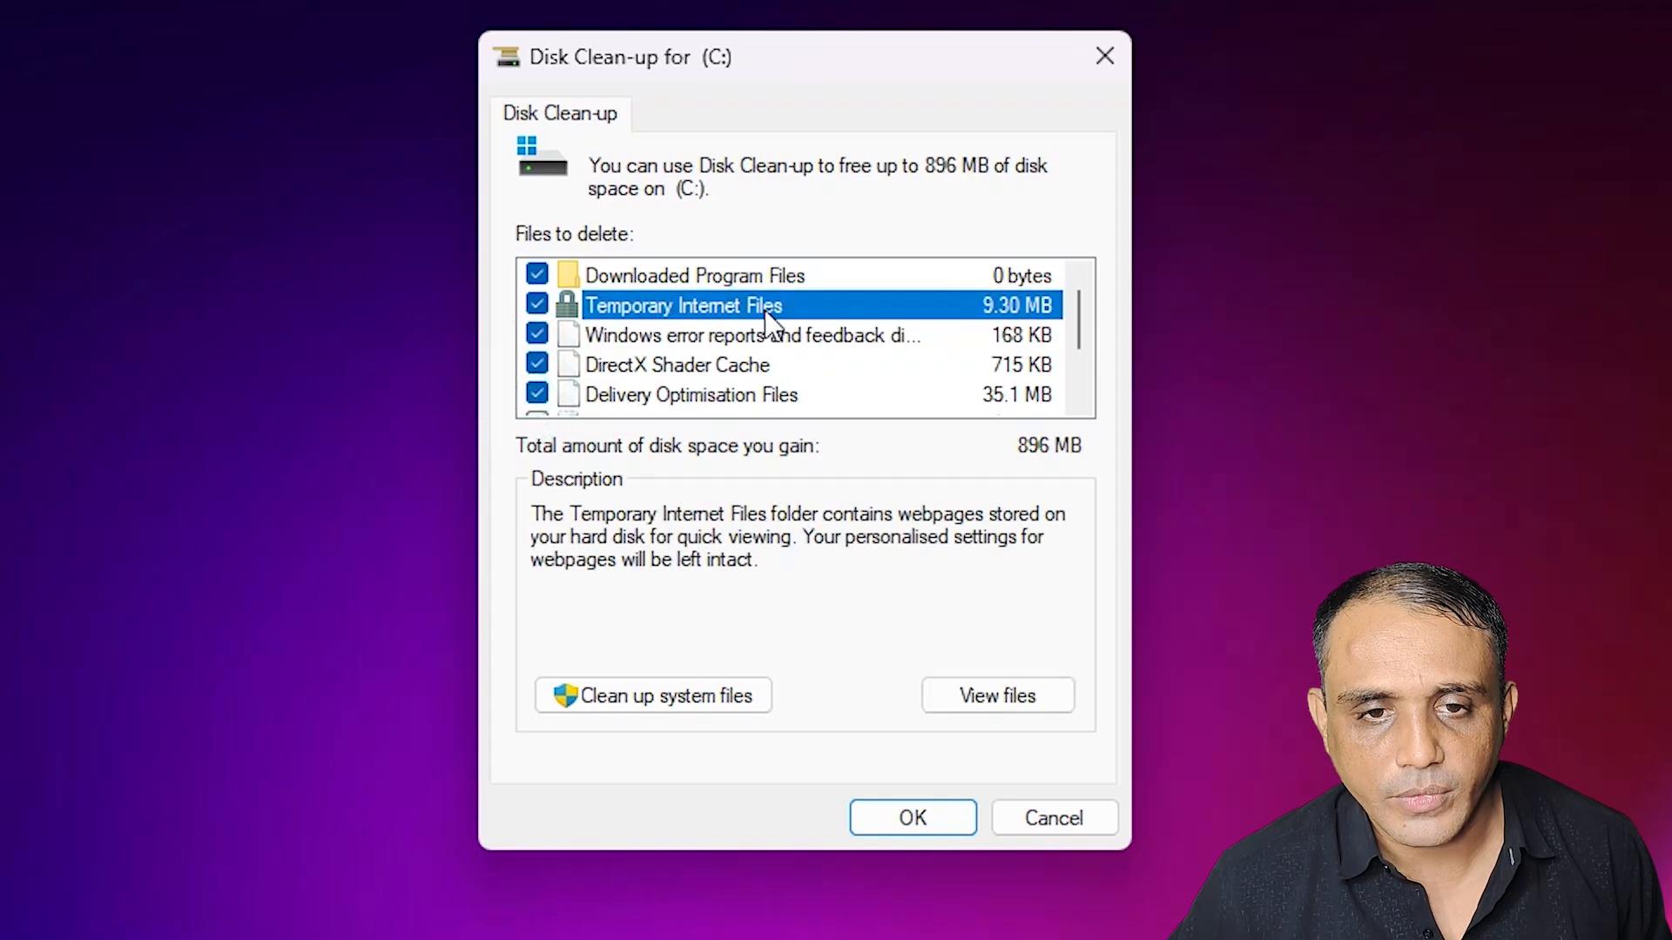
click(728, 276)
scroll(819, 328, down, 1)
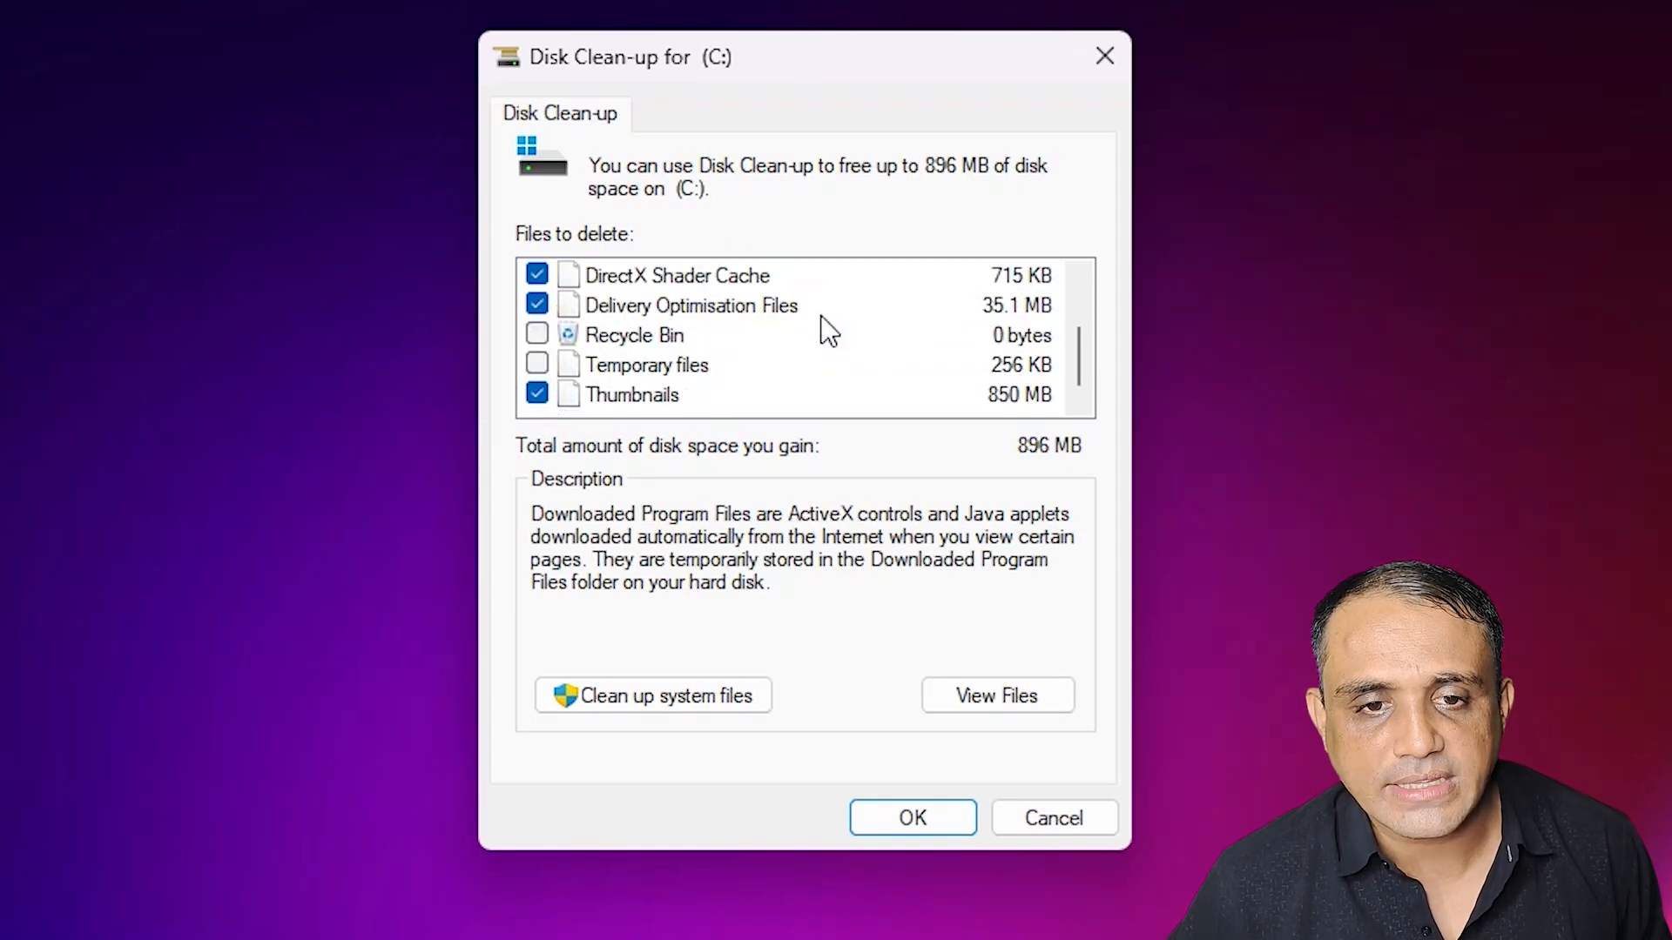
click(538, 336)
click(537, 336)
scroll(762, 382, up, 1)
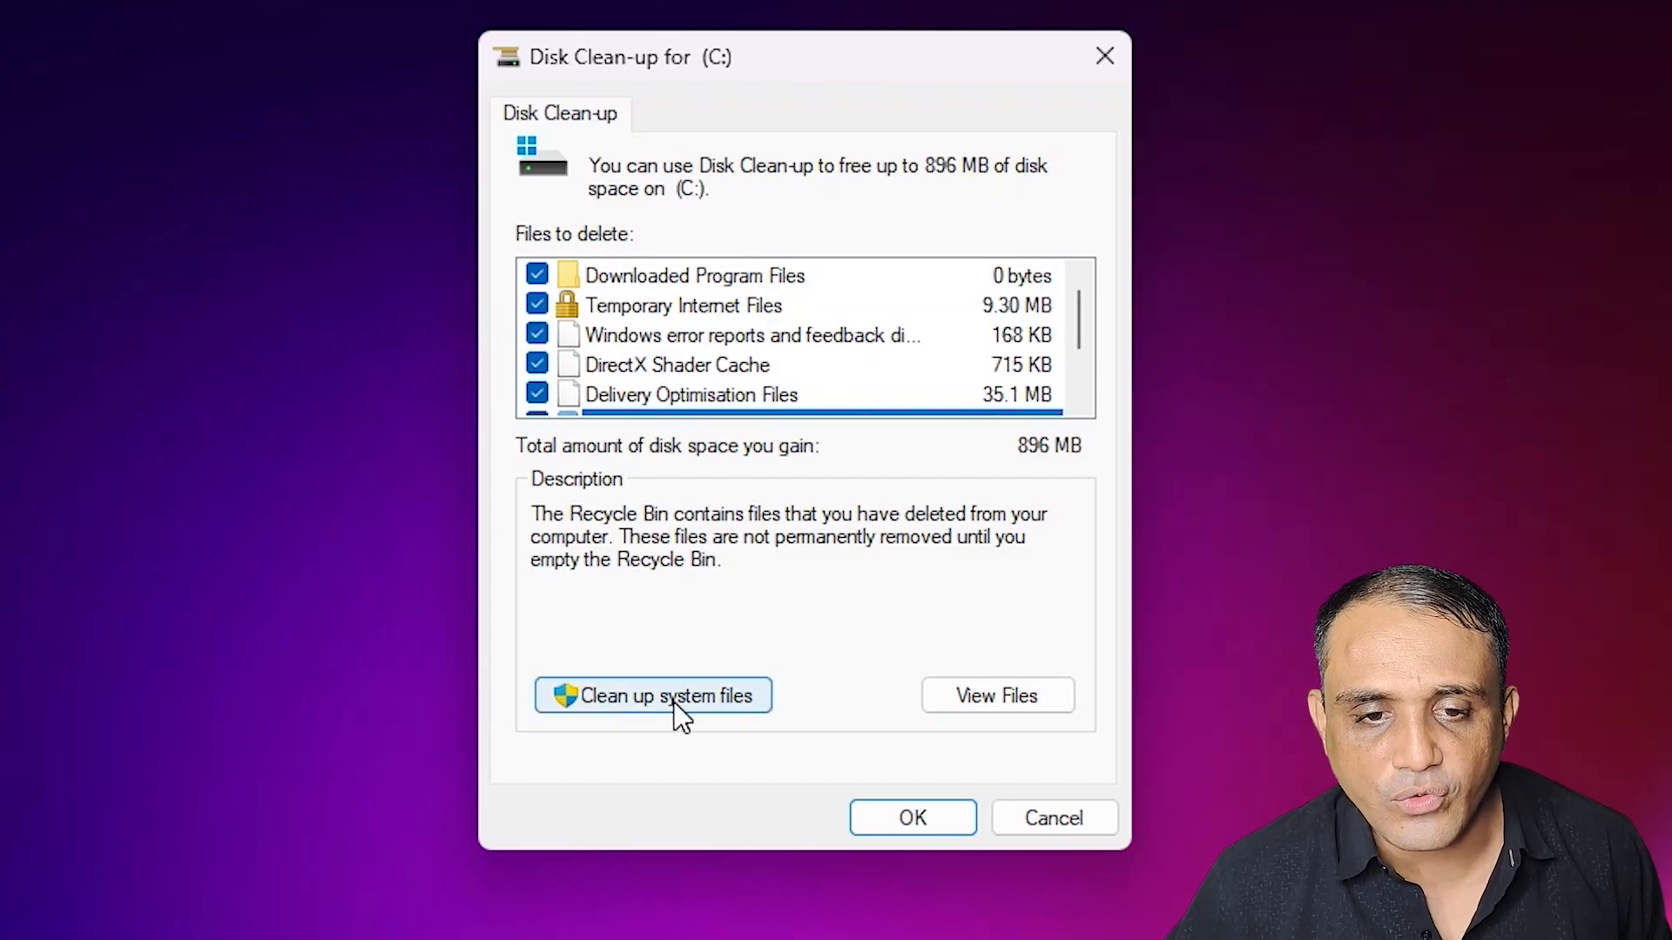
Step: Switch Disk Clean-up to cleaning up system files and confirm drive C: as the drive to scan
click(715, 704)
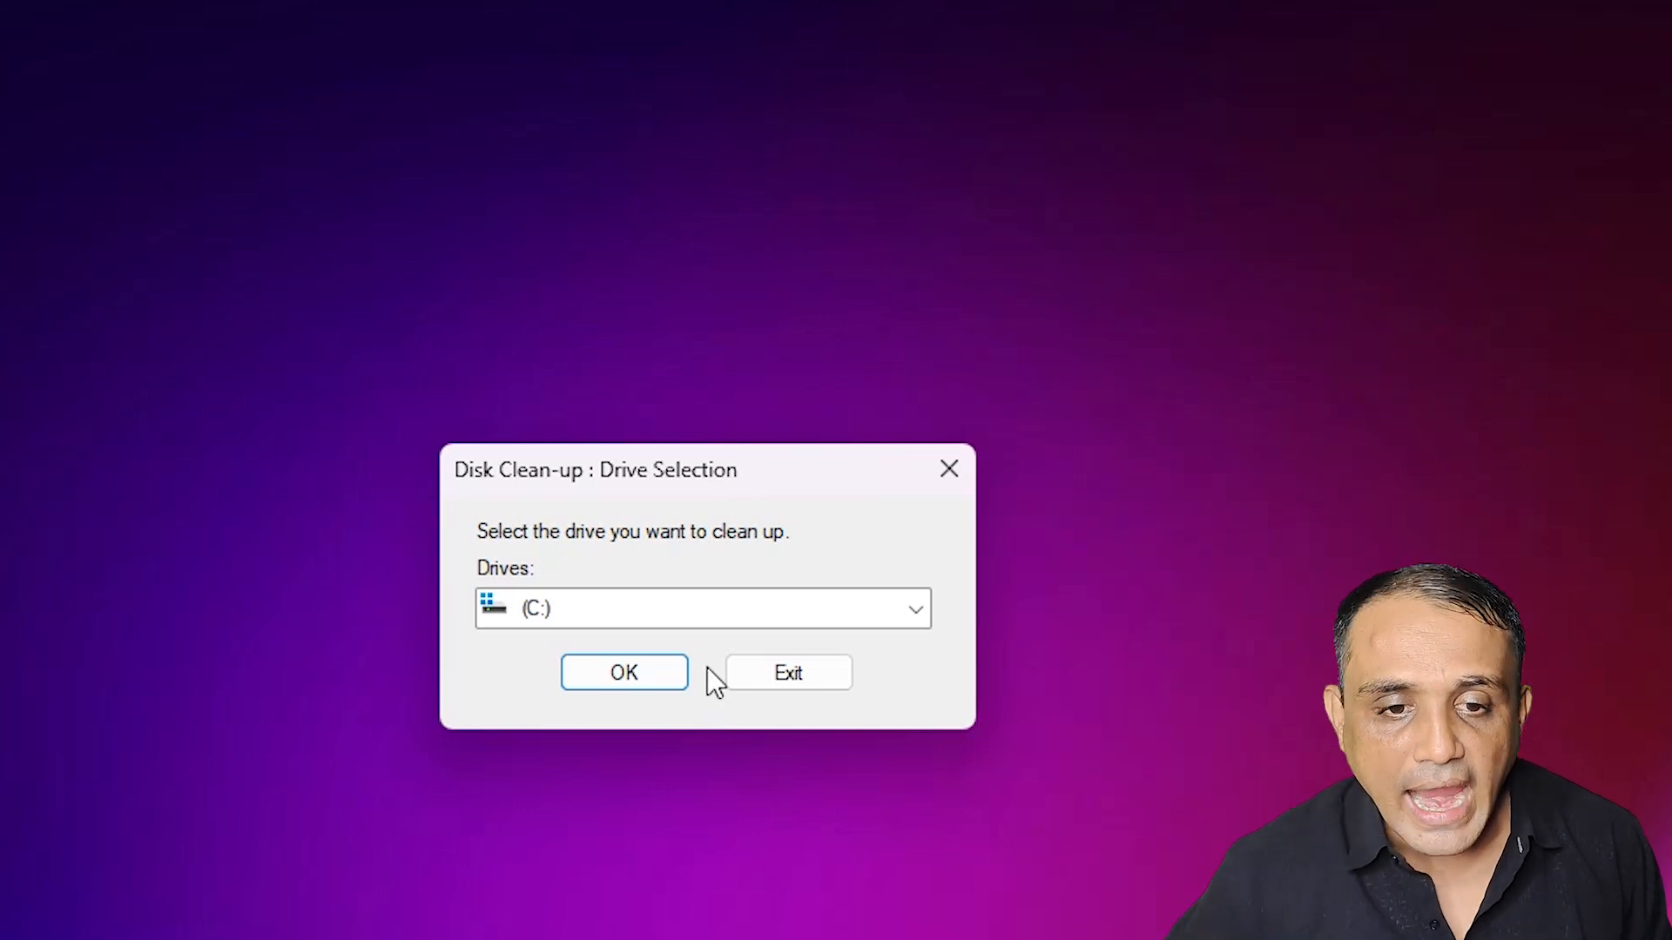
click(619, 609)
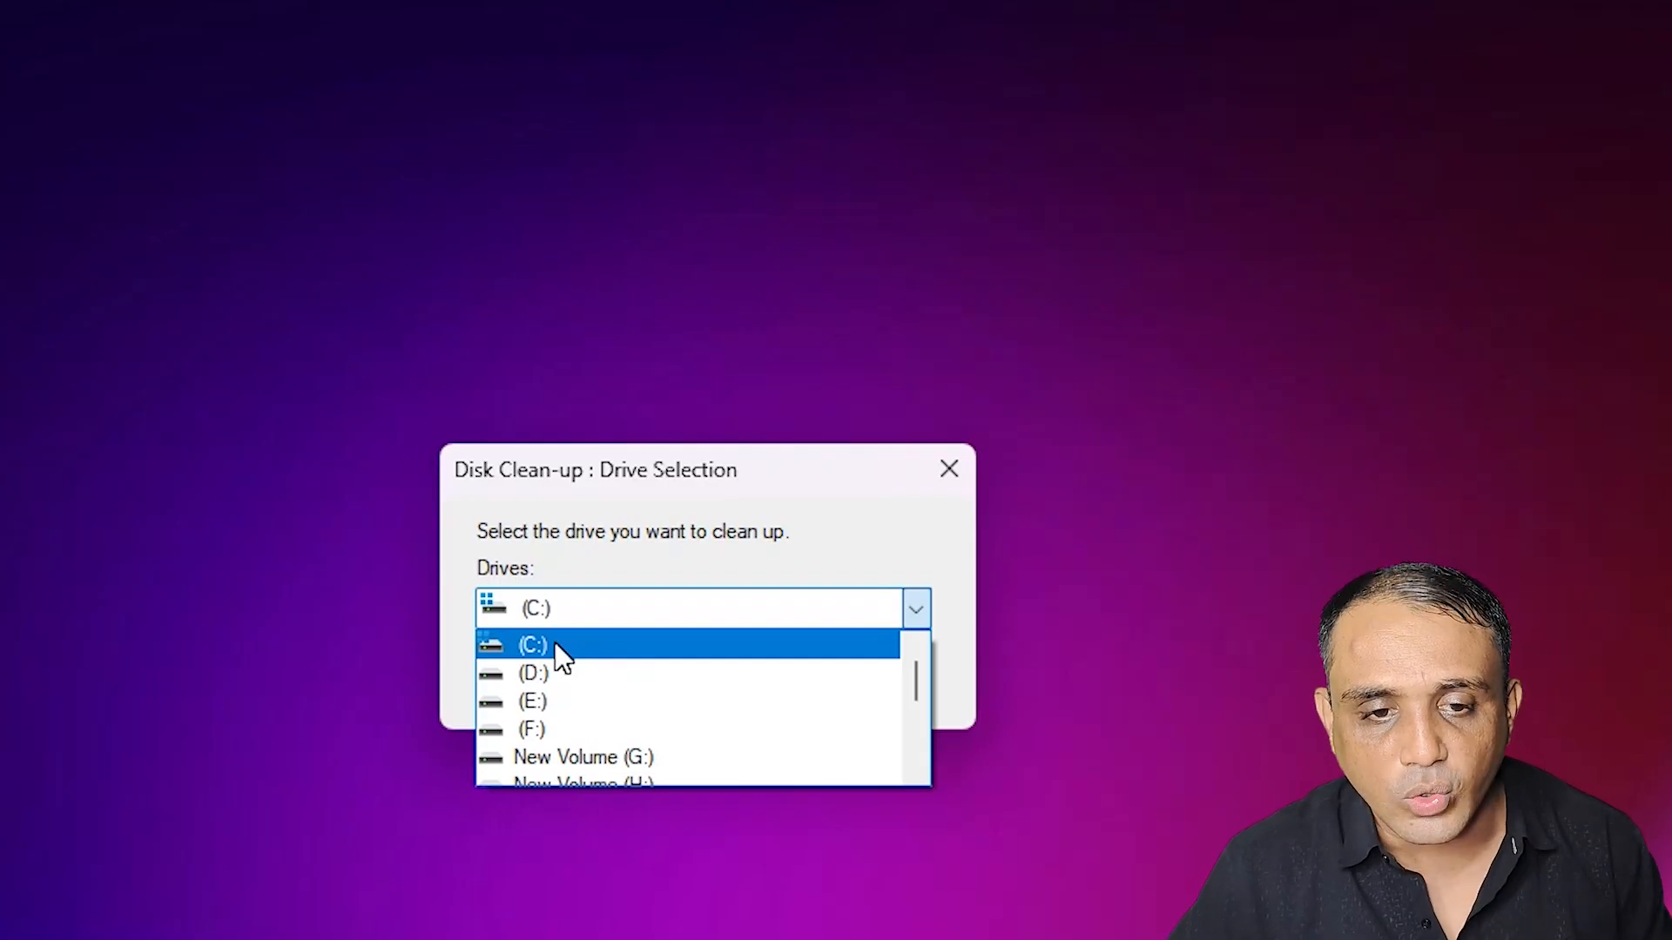
click(554, 644)
click(647, 669)
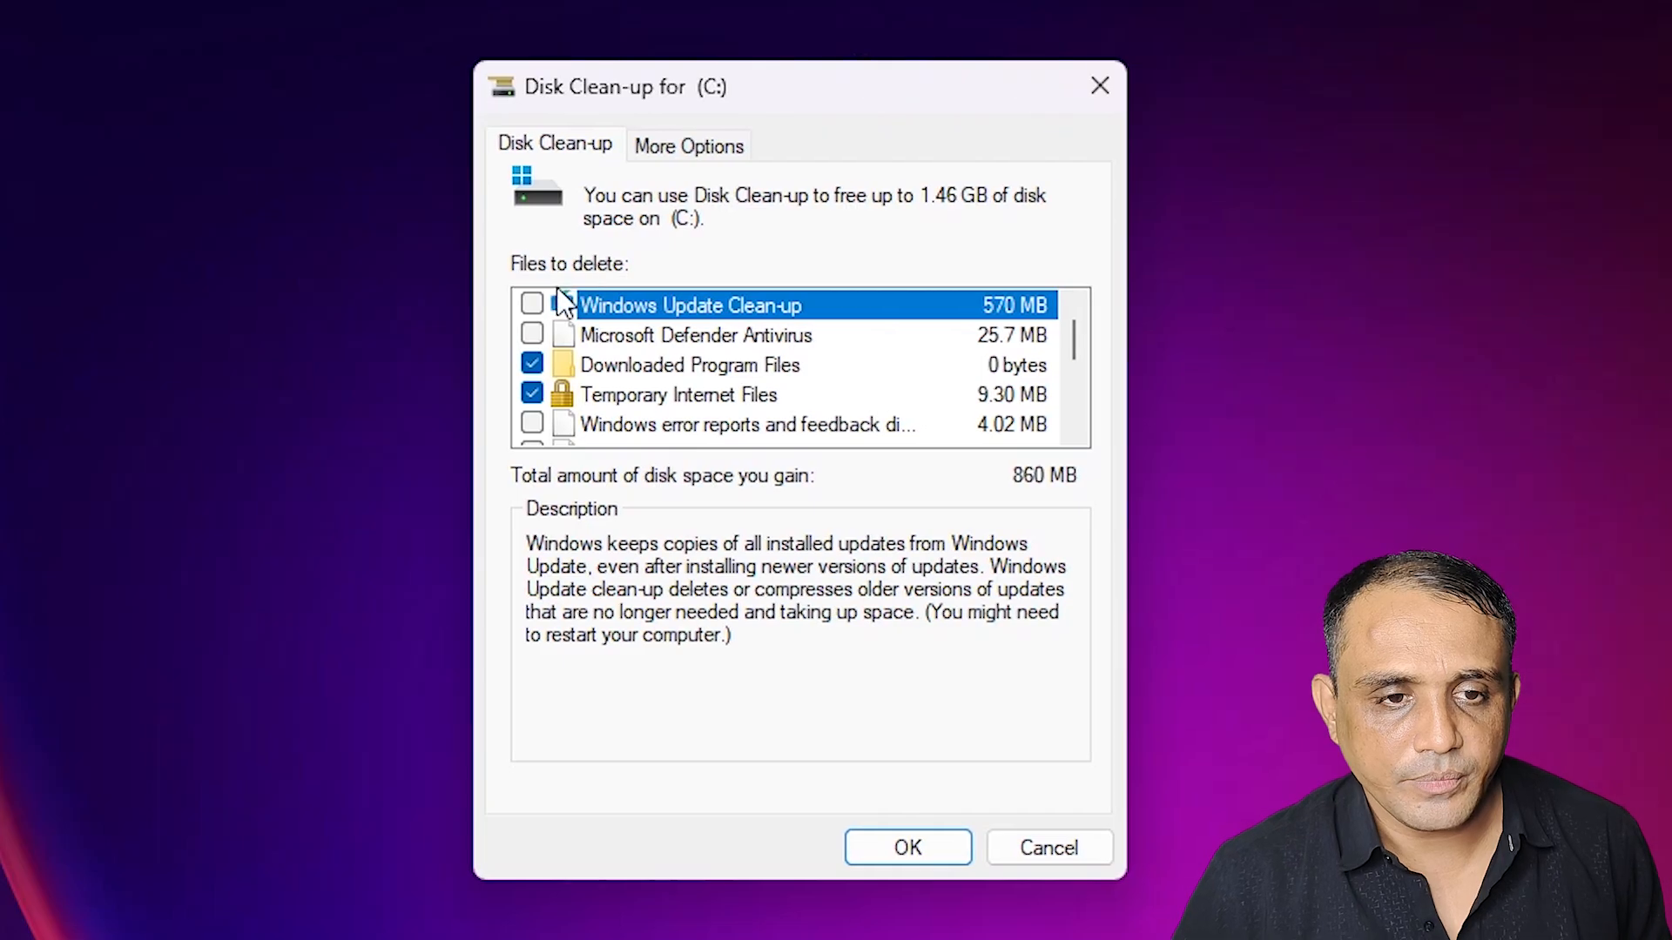
Step: Mark Windows Update Clean-up, Microsoft Defender Antivirus, Windows error reports, Language Resource Files, Recycle Bin and Temporary files for deletion
click(532, 303)
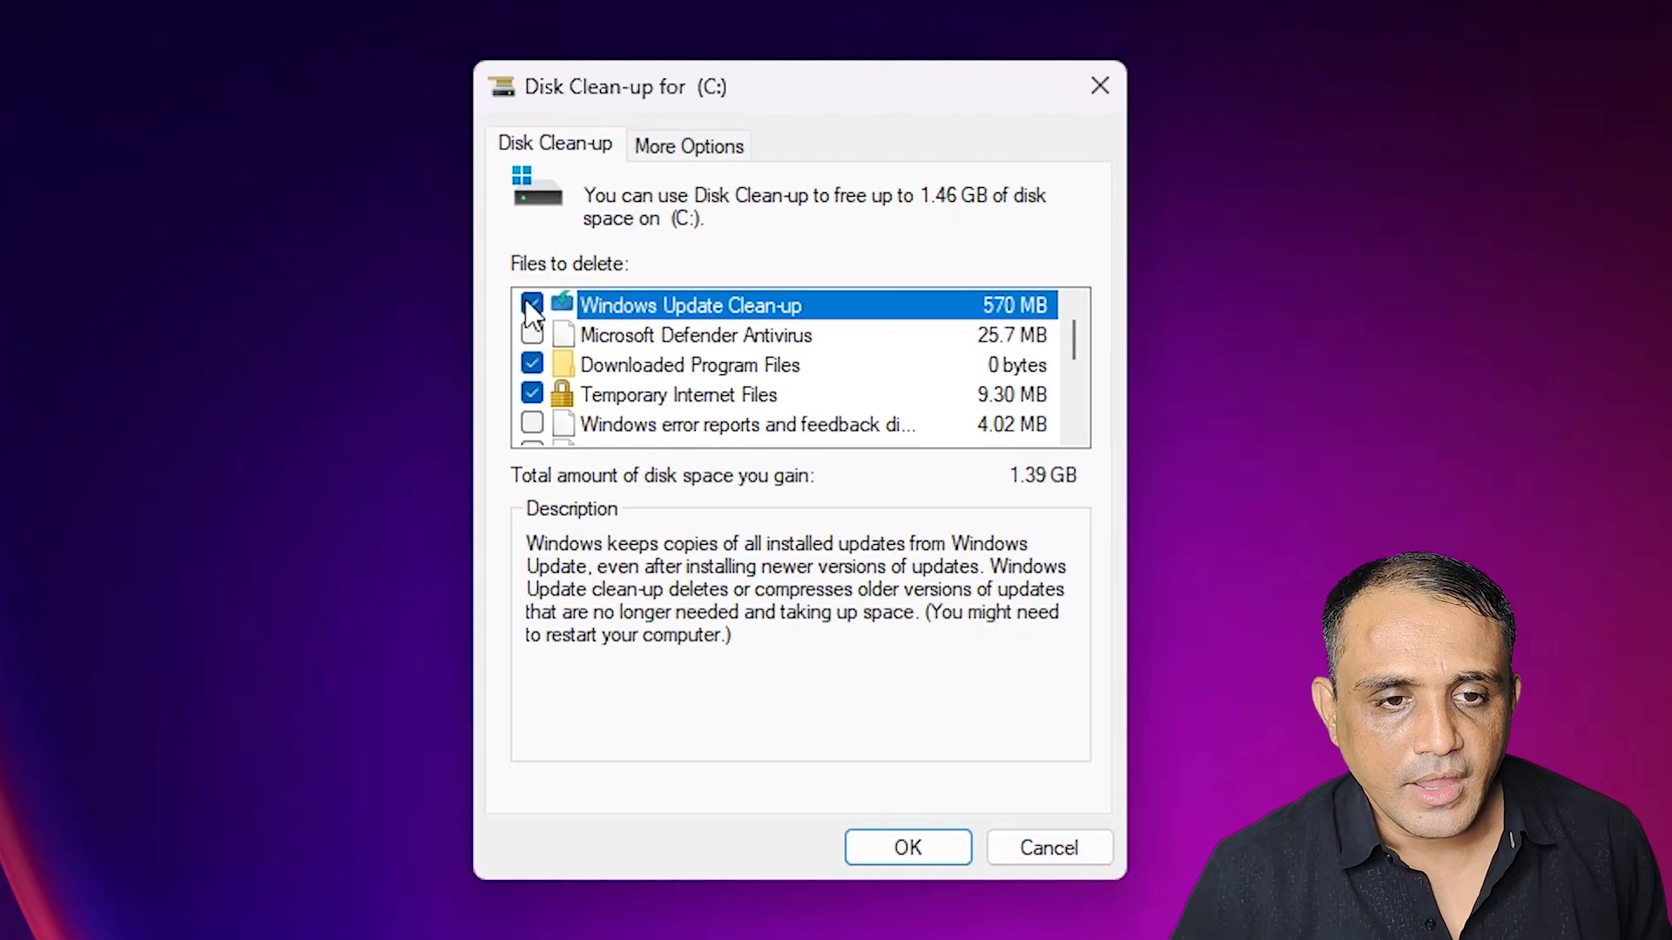
click(531, 334)
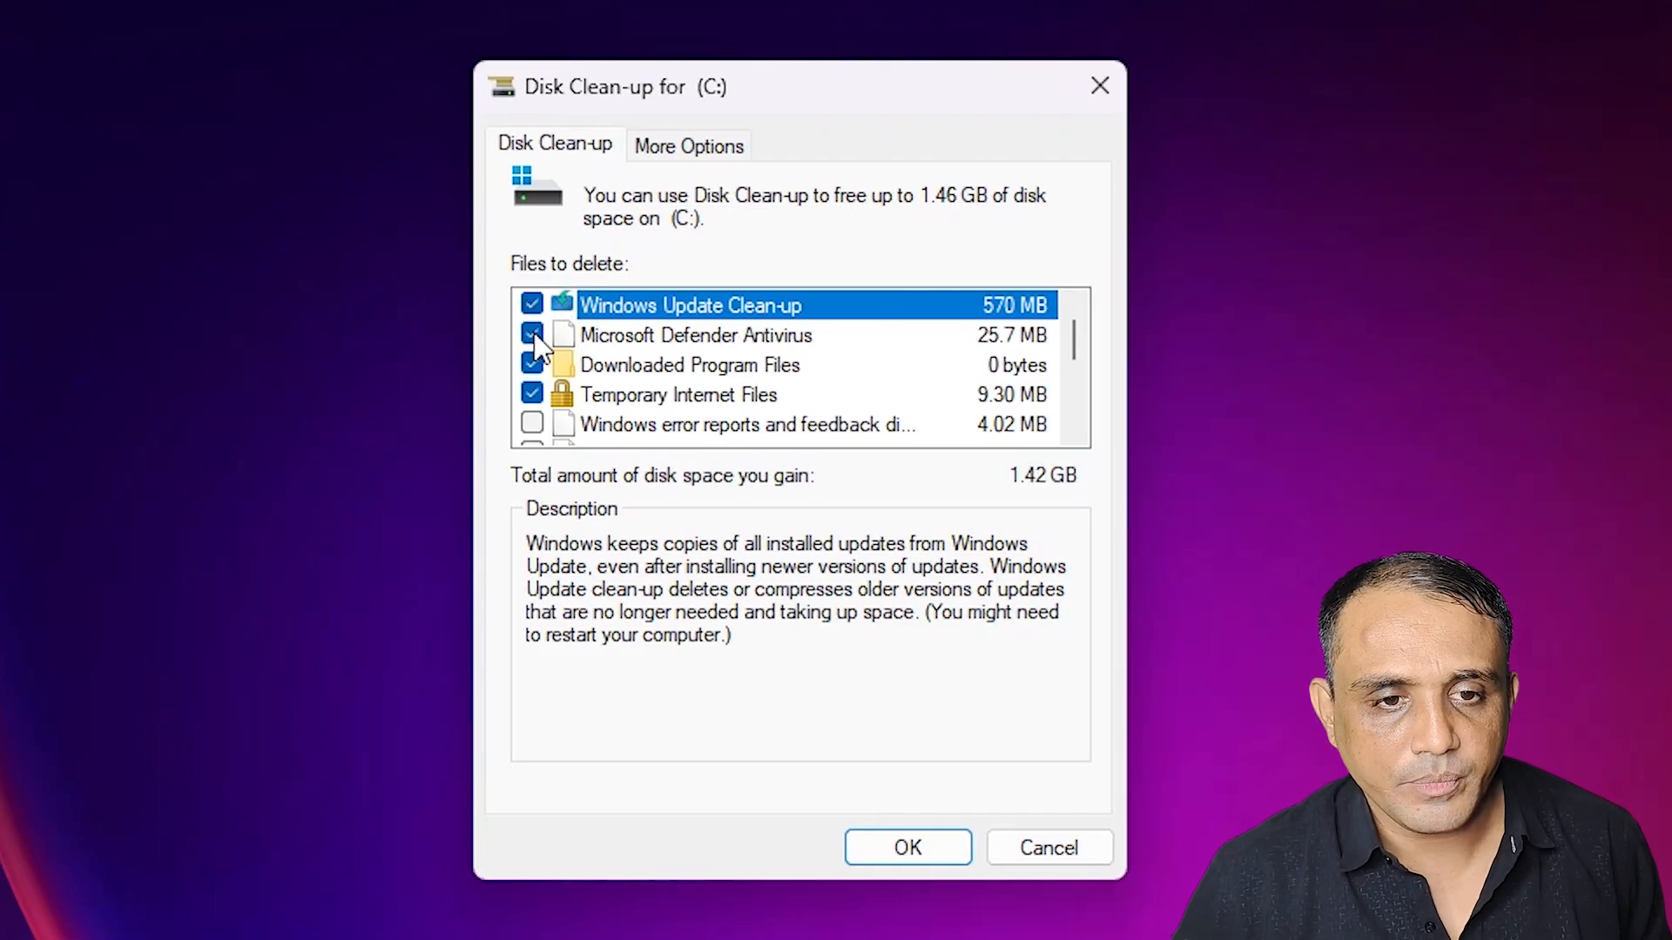
click(532, 425)
scroll(558, 366, down, 3)
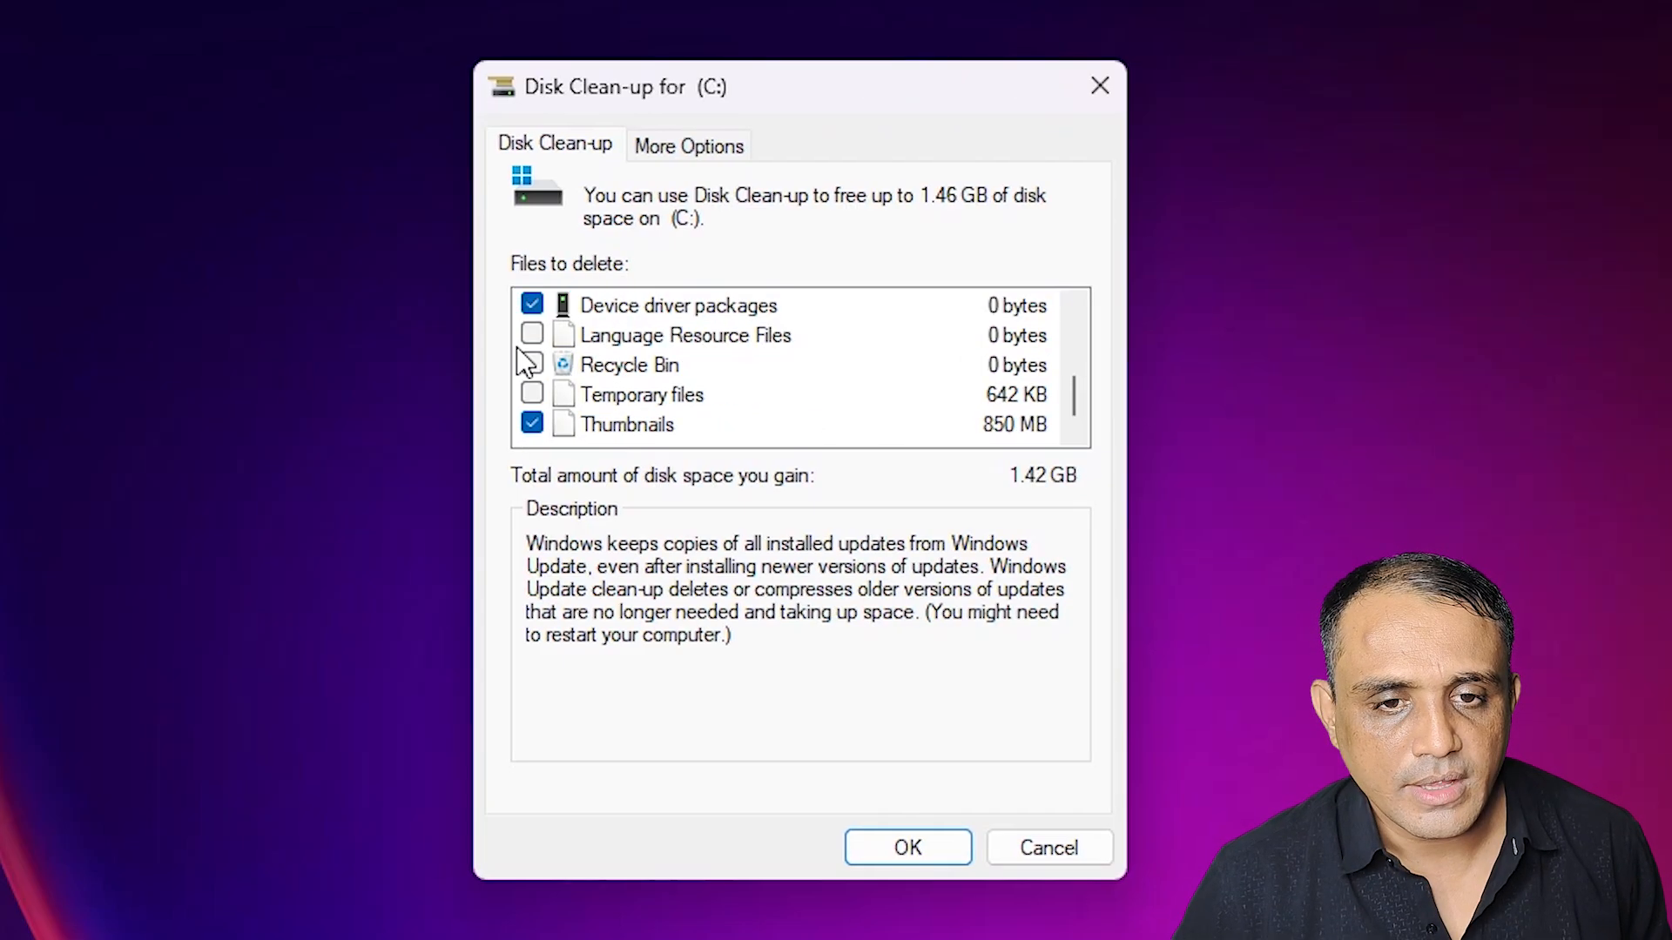
click(551, 338)
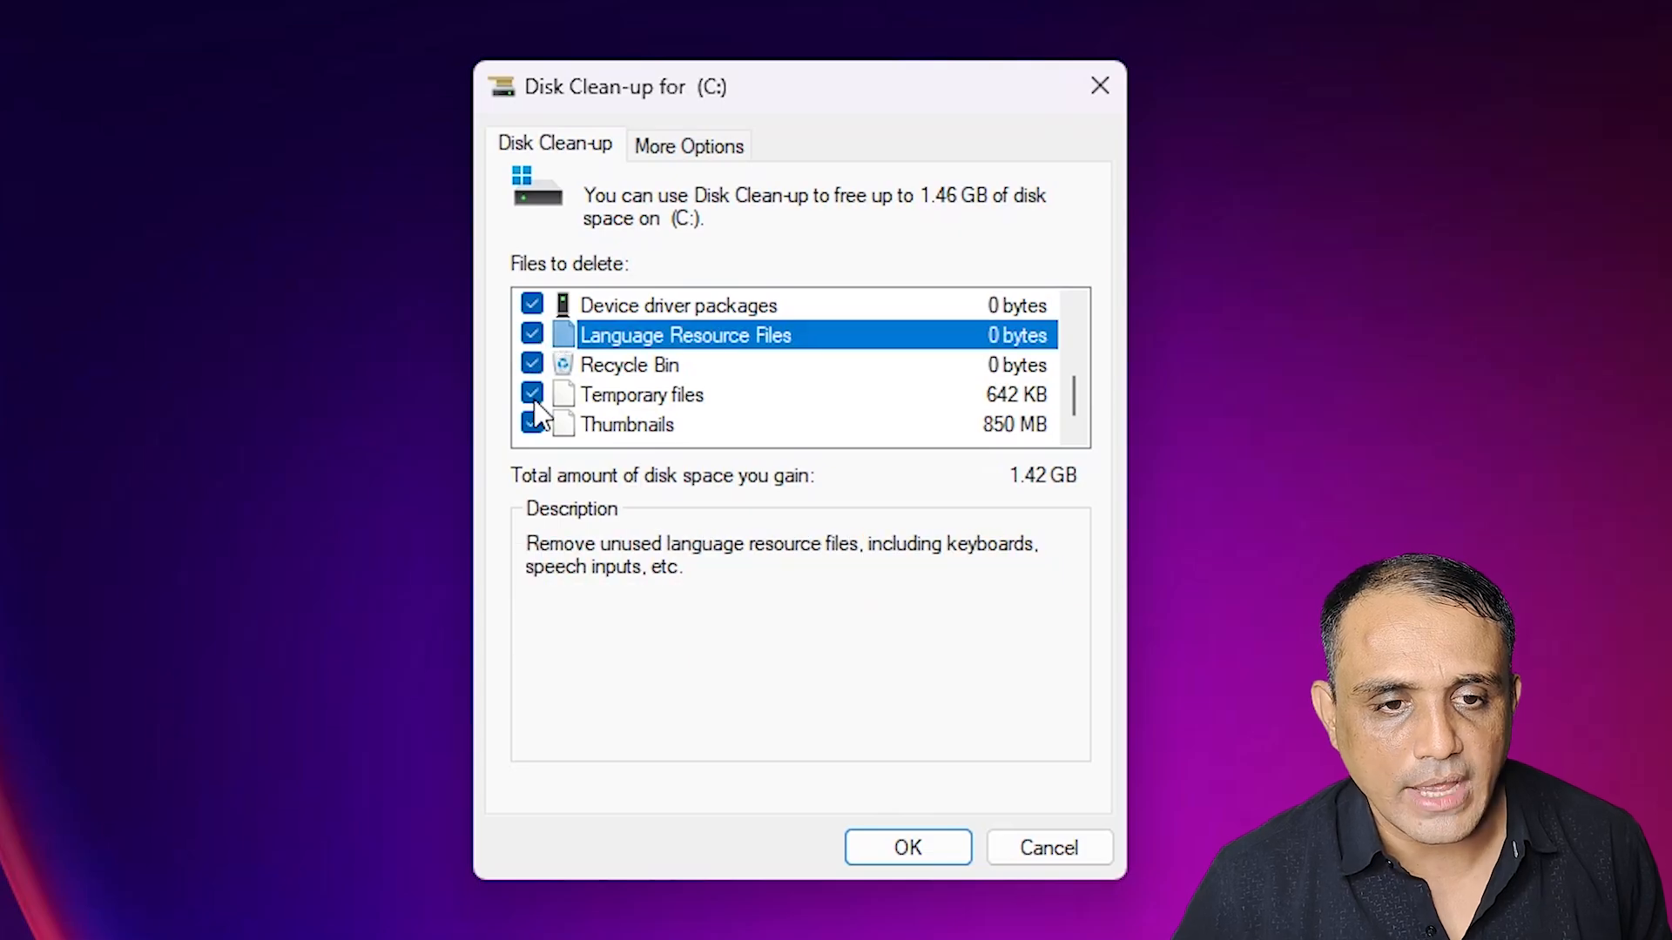
Step: Review the marked file categories, run the clean-up on drive C: and confirm the deletion
scroll(901, 410, up, 1)
scroll(901, 410, up, 1)
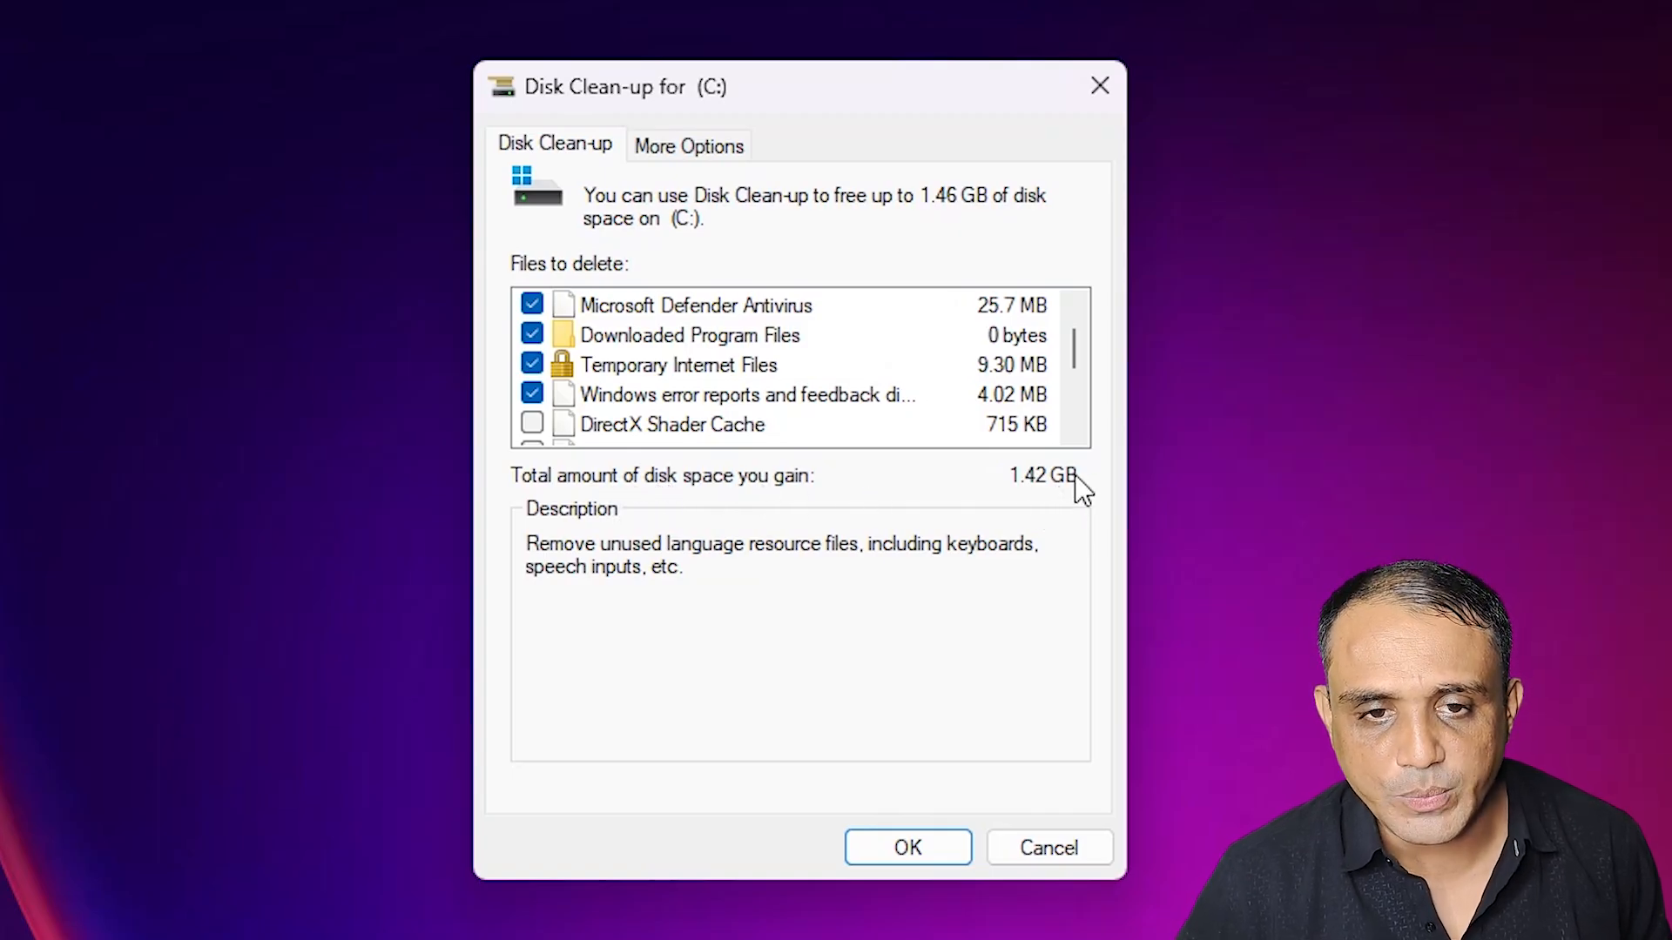
scroll(1074, 318, up, 1)
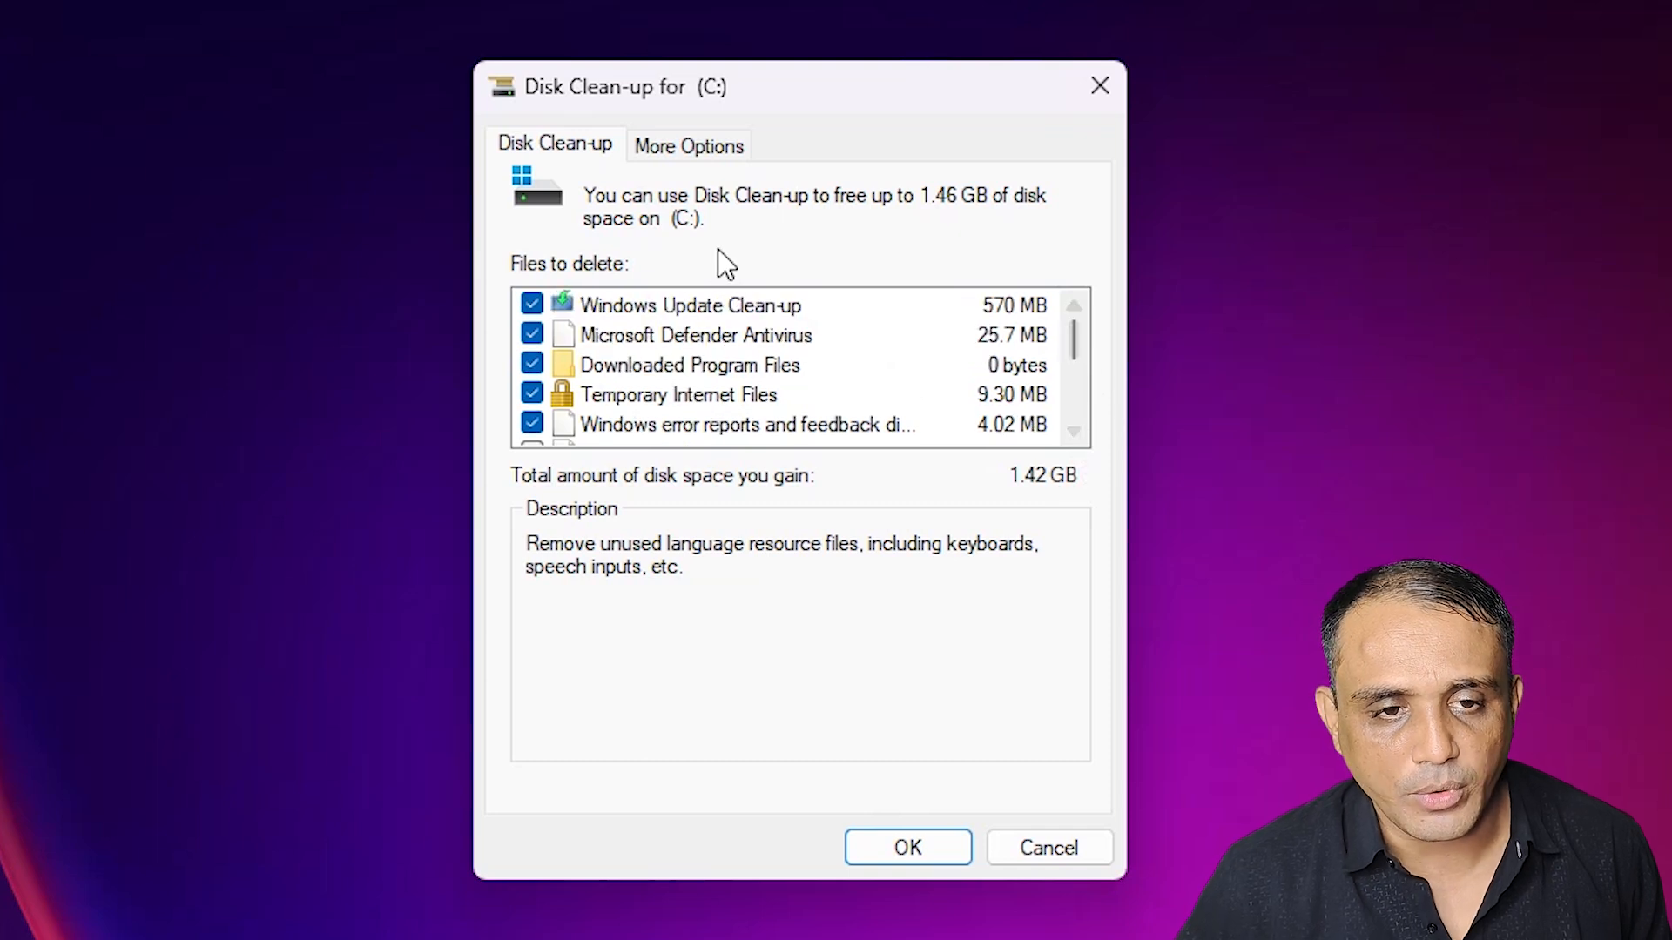
scroll(871, 418, down, 3)
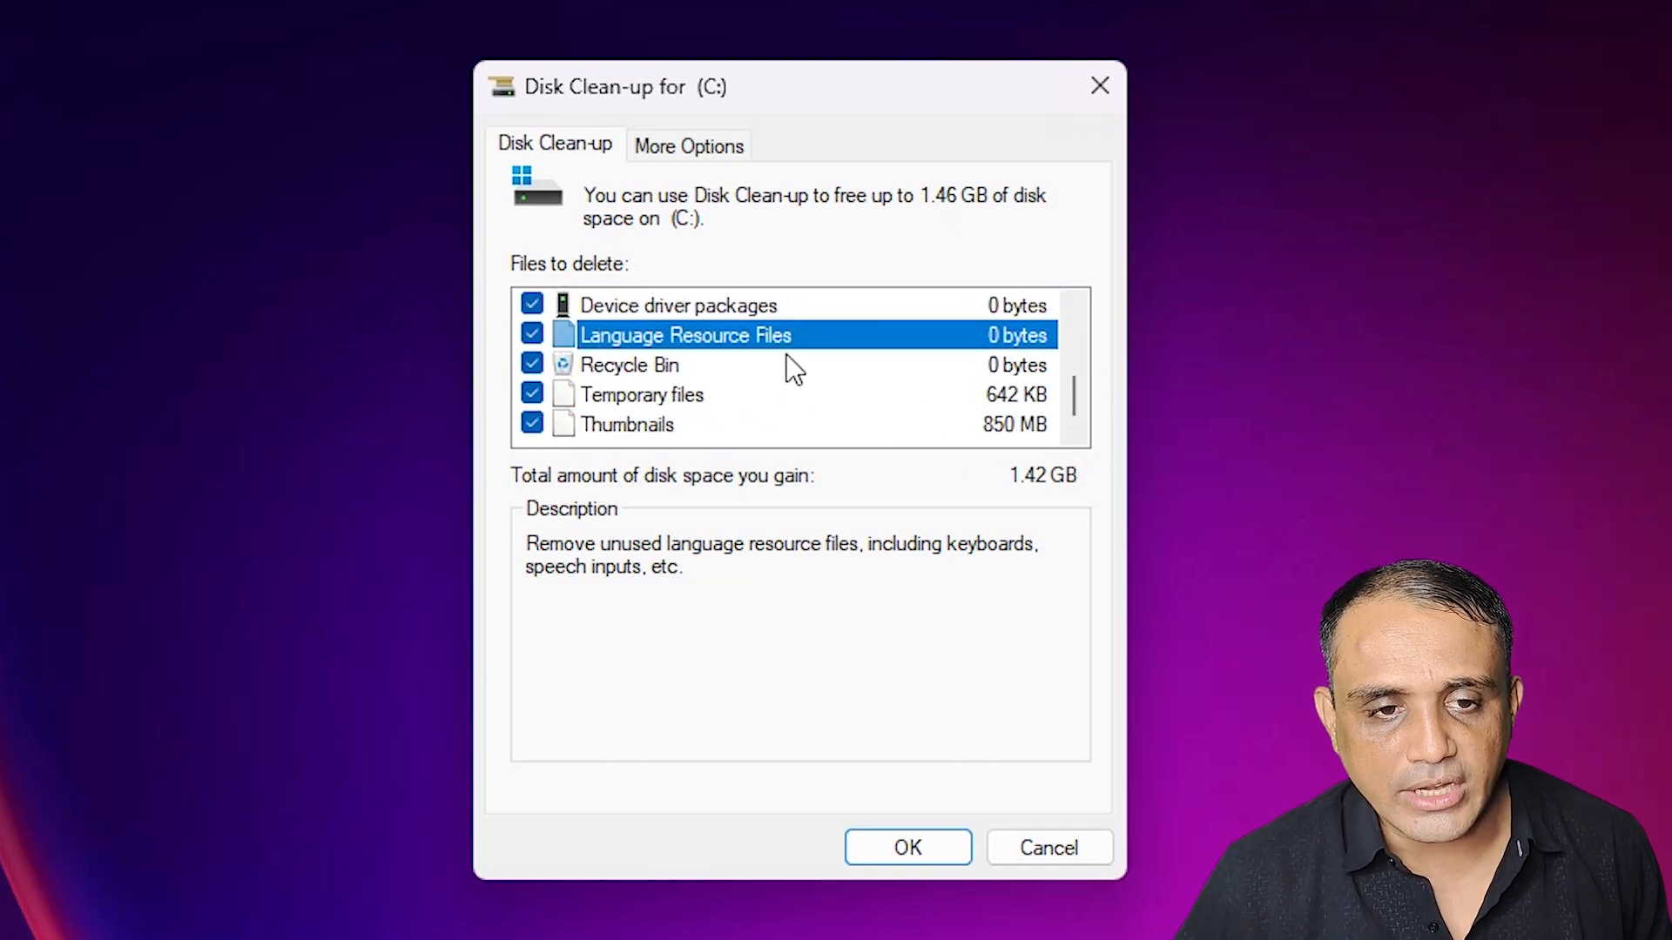
scroll(775, 371, up, 4)
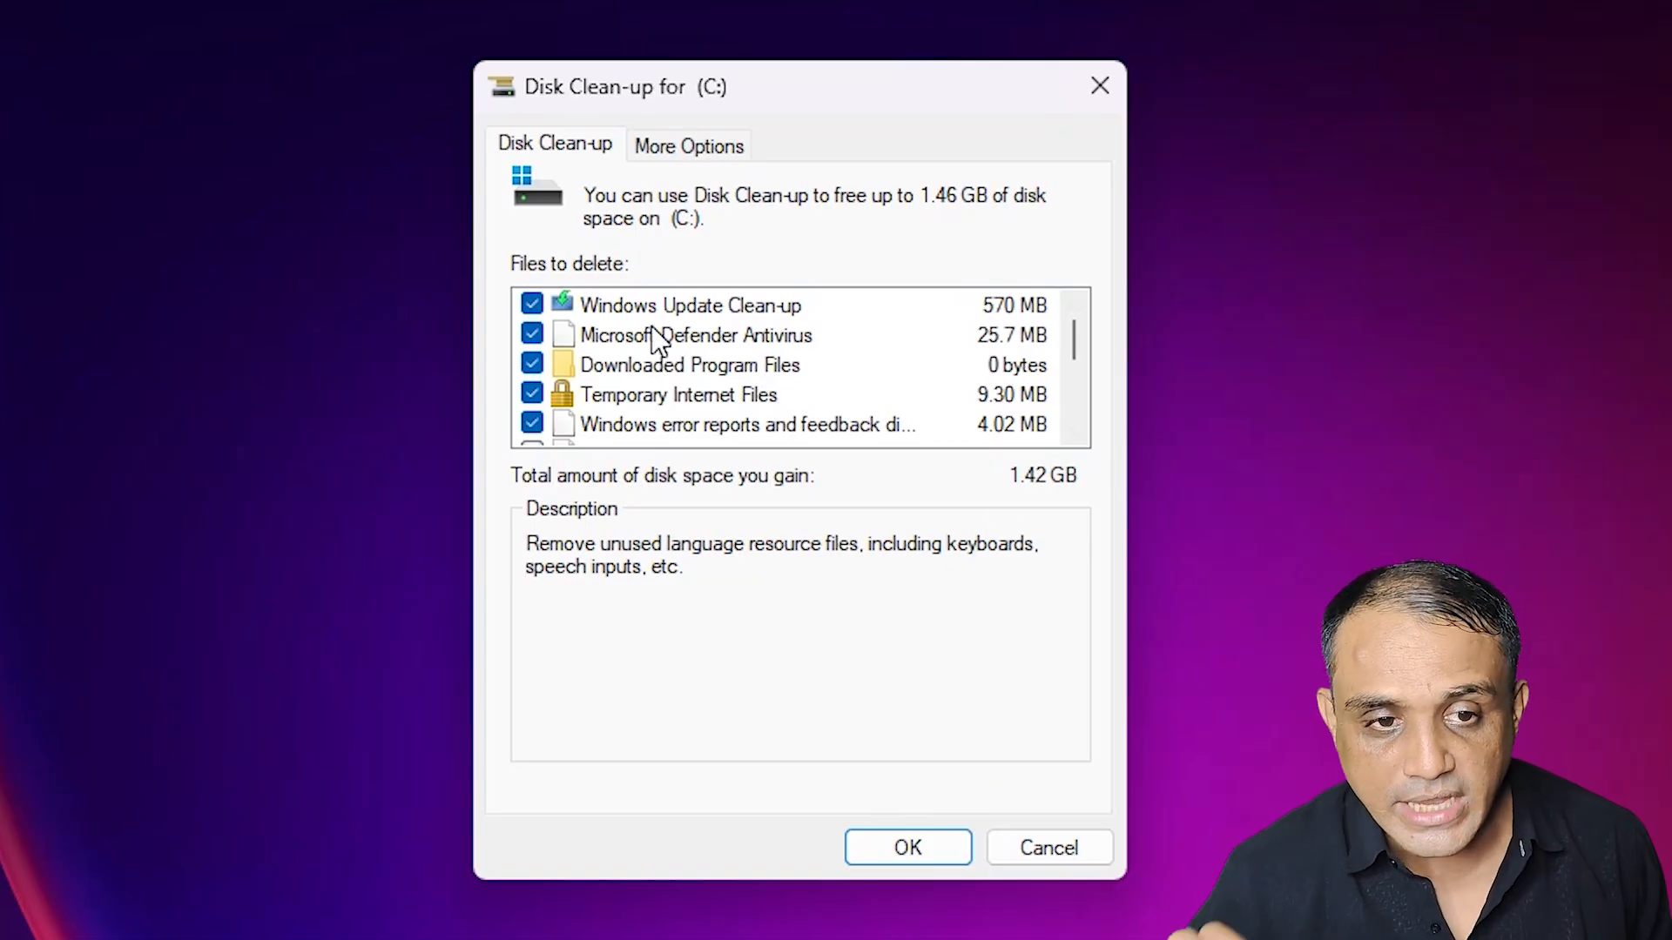
click(905, 857)
click(1052, 641)
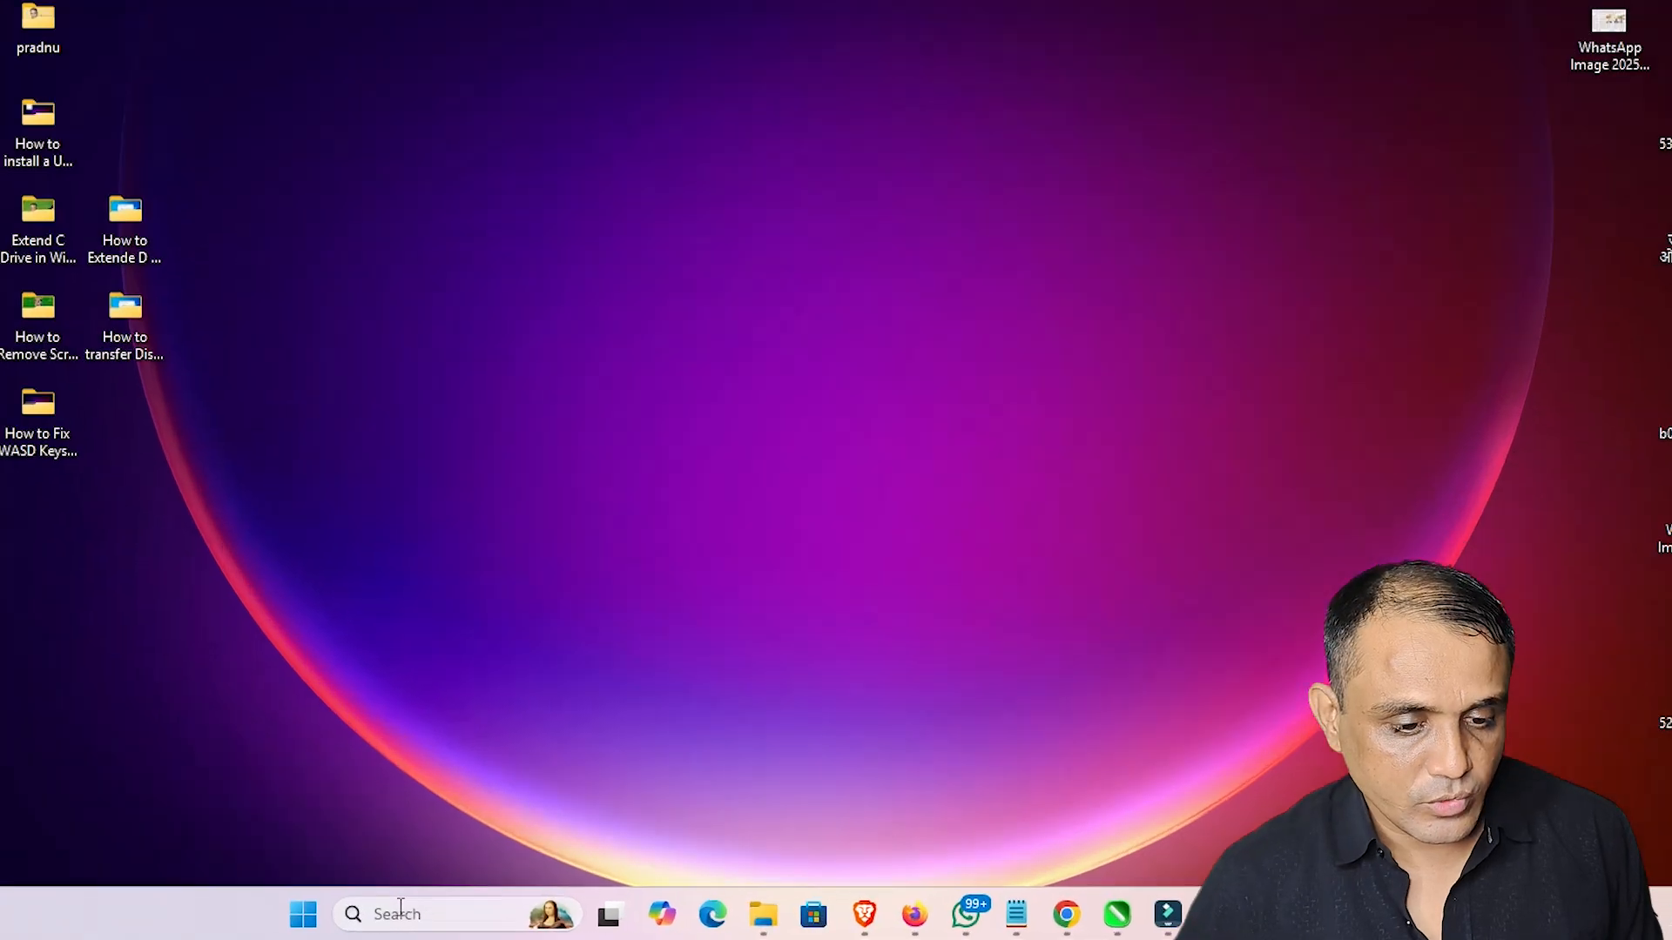
Step: Find Settings through Windows search and open the Storage Sense options in the system storage settings
click(432, 920)
text(sett)
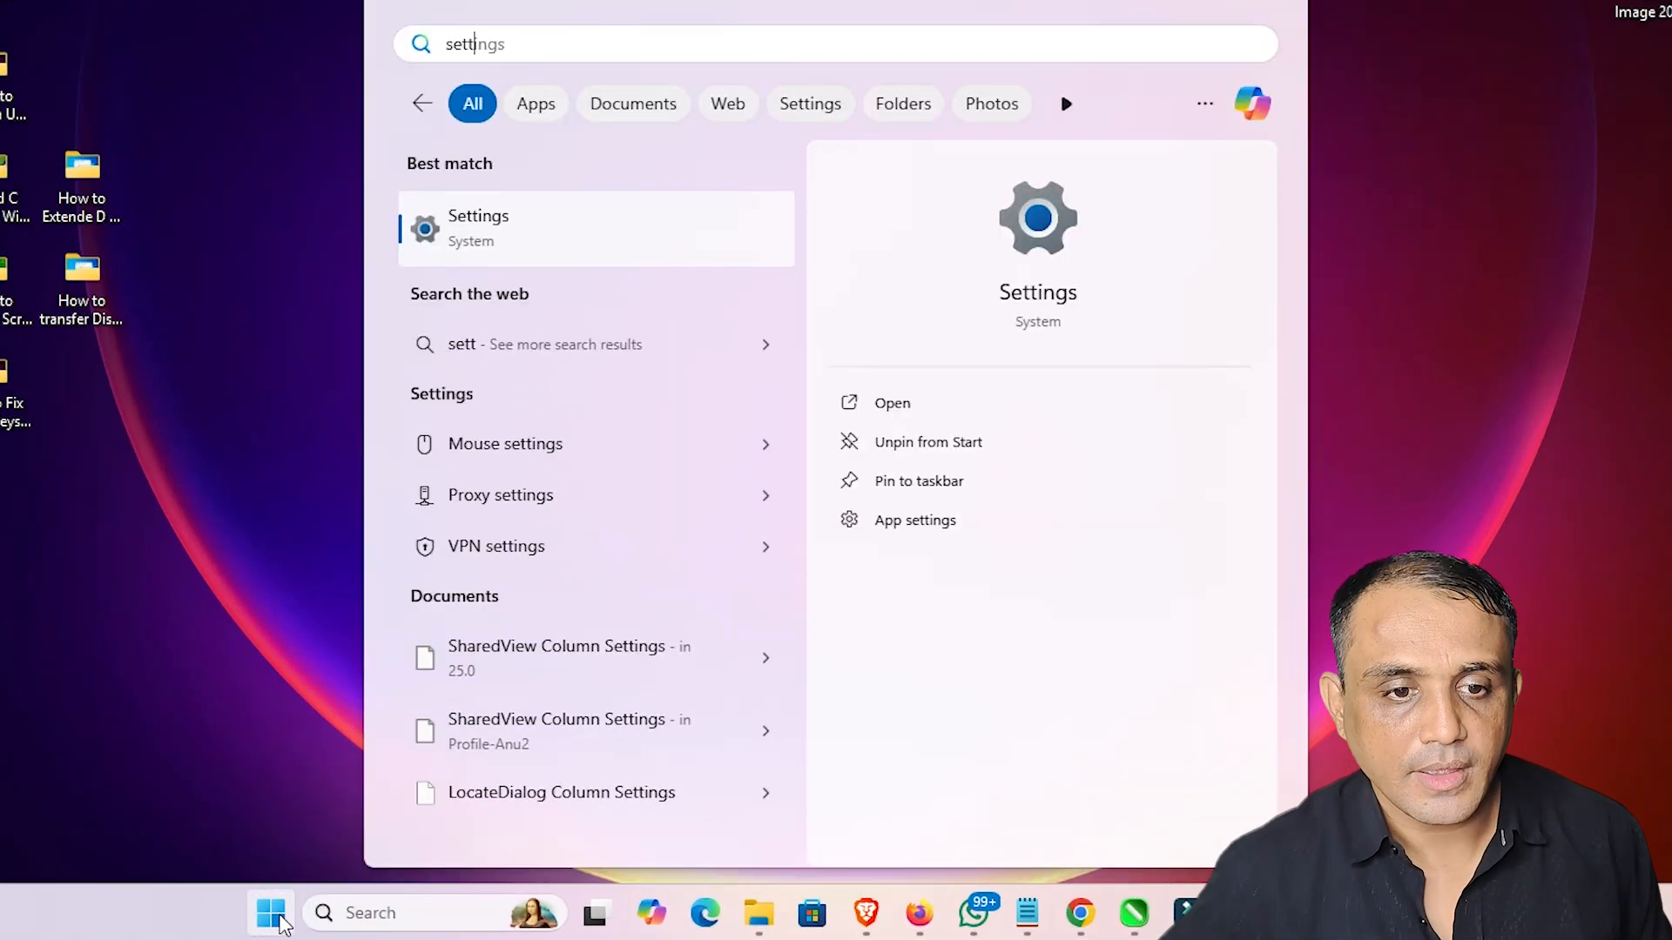
click(637, 252)
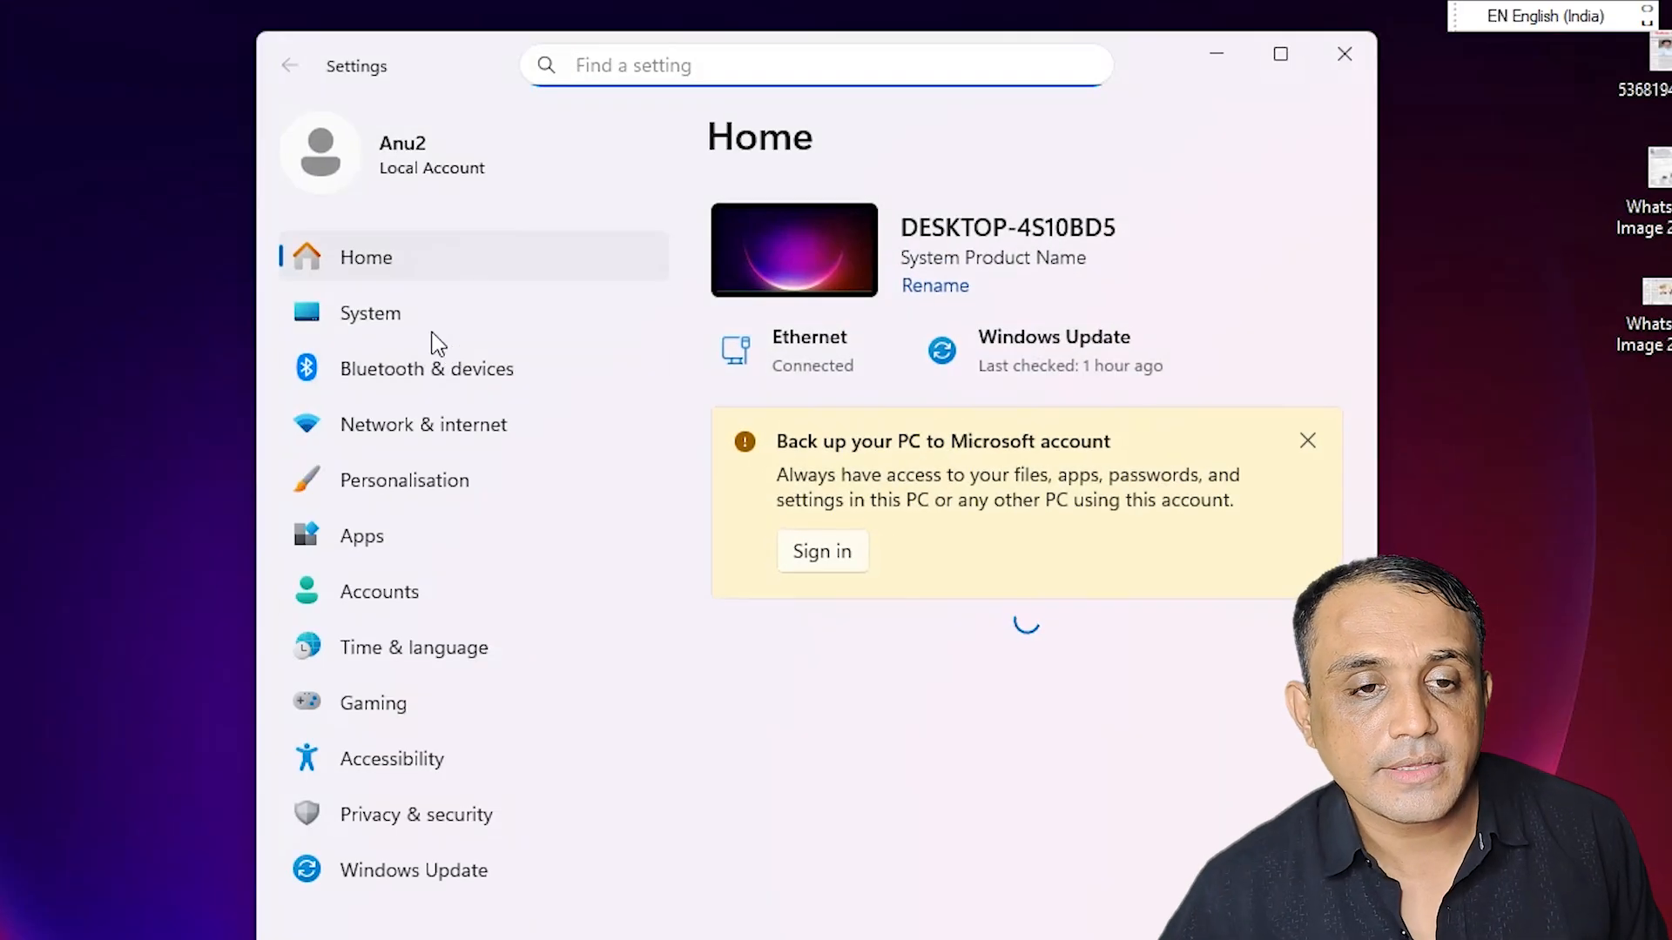
click(425, 315)
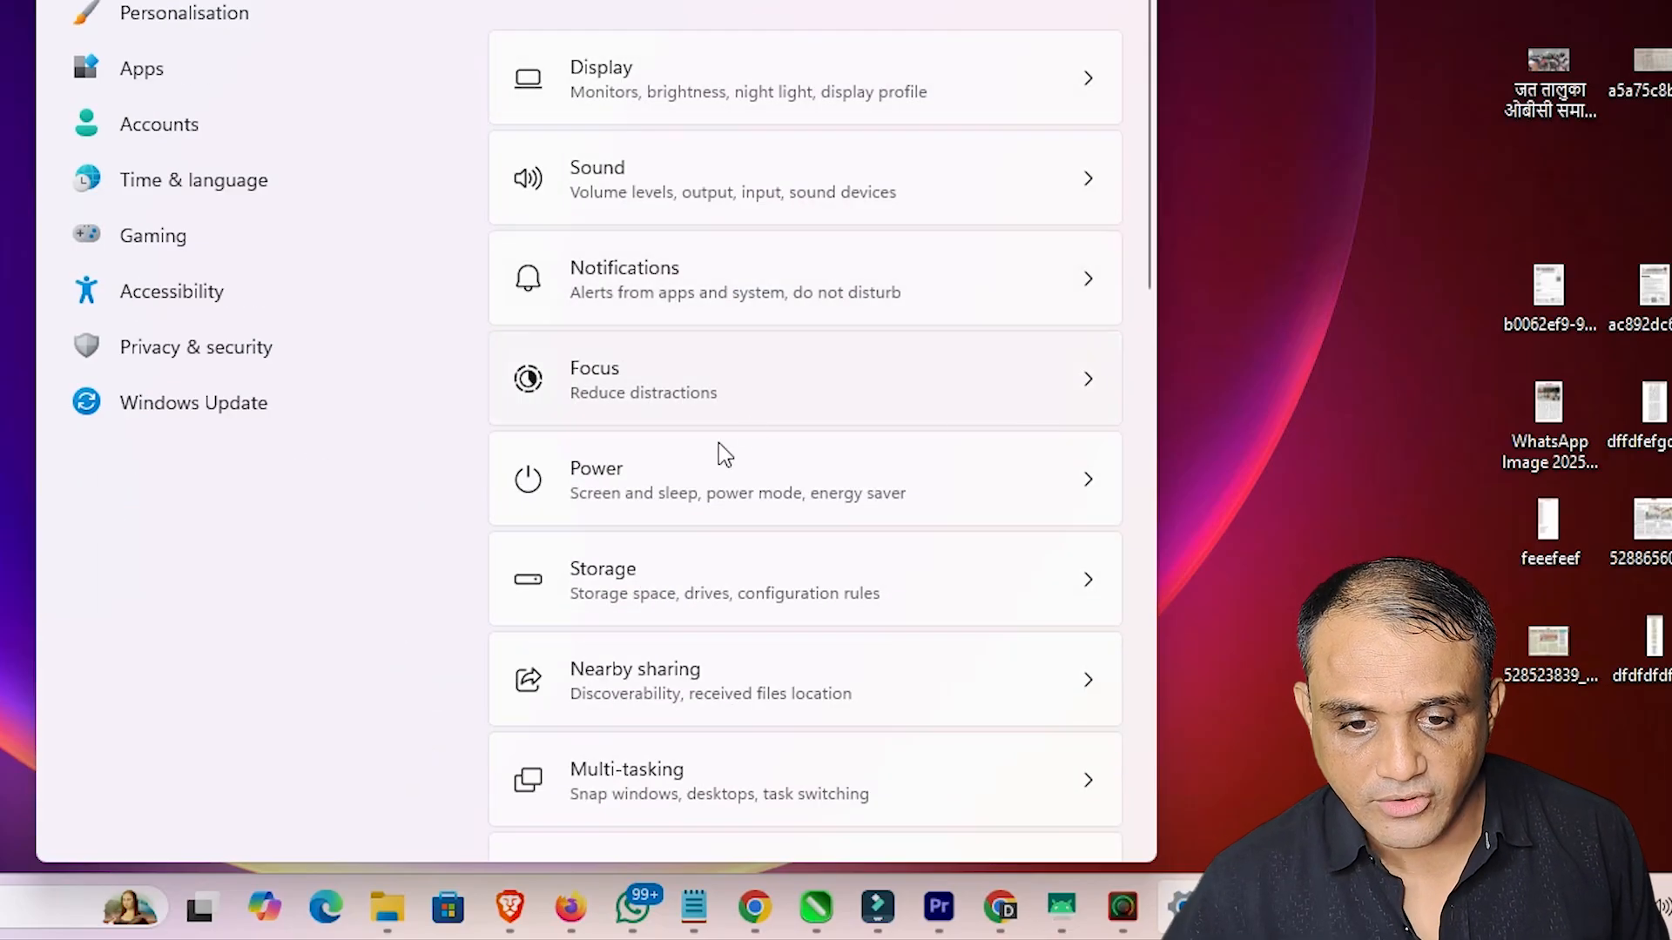
click(730, 582)
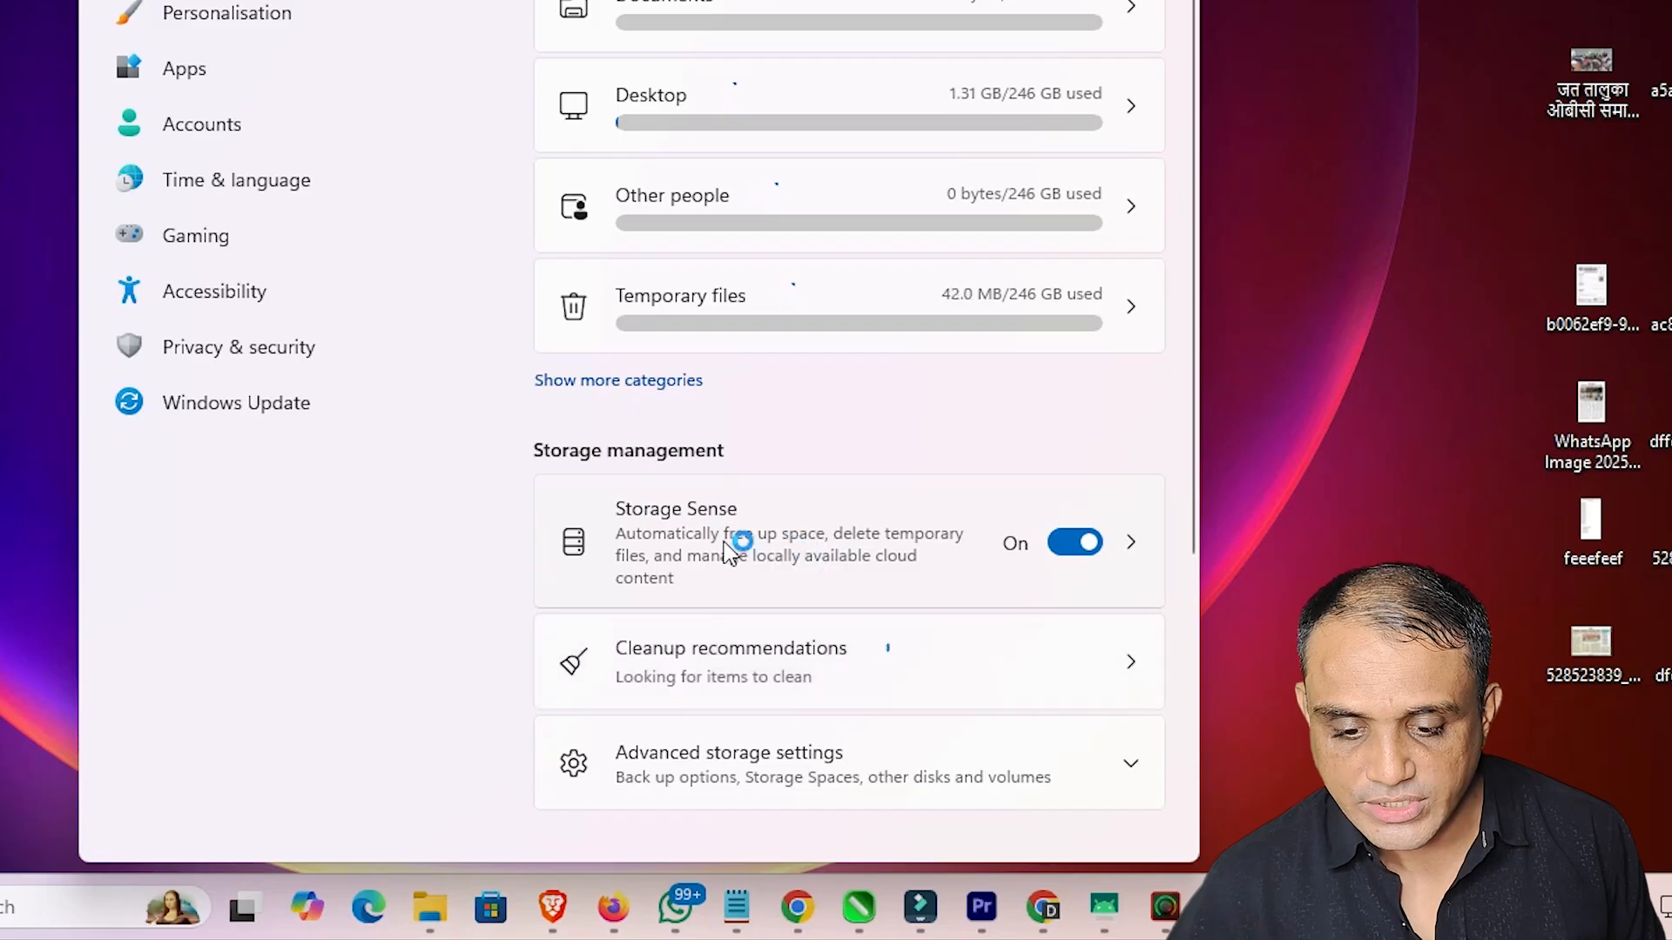
click(775, 546)
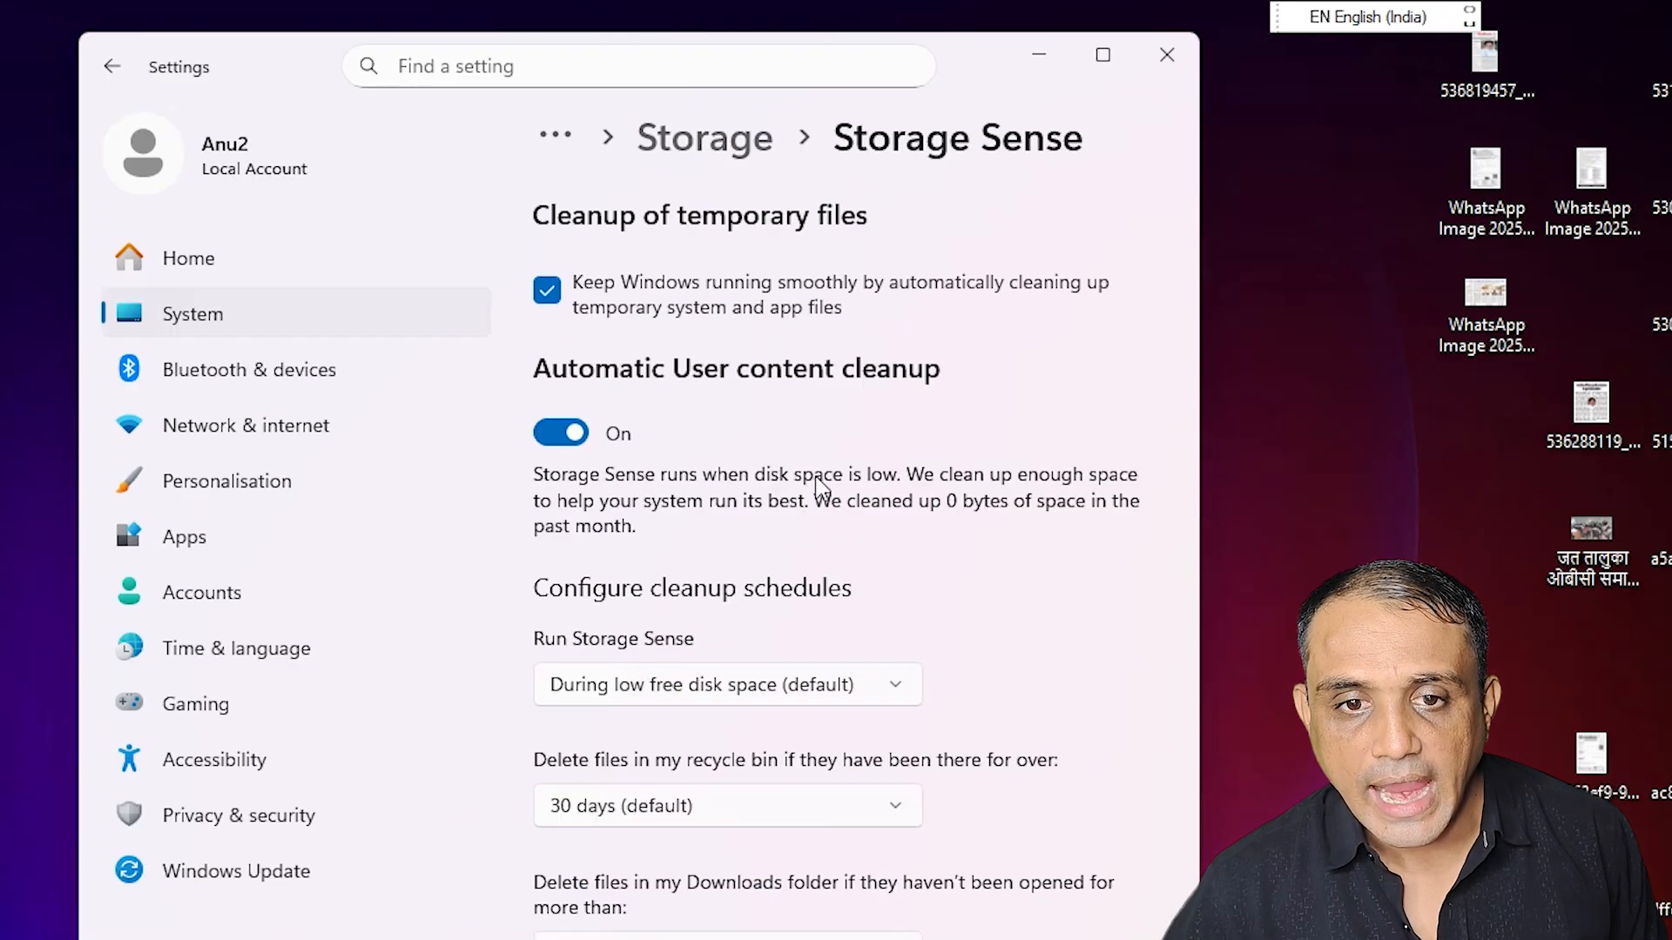
Step: Switch Automatic User content cleanup off and back on, leaving it turned on
click(566, 436)
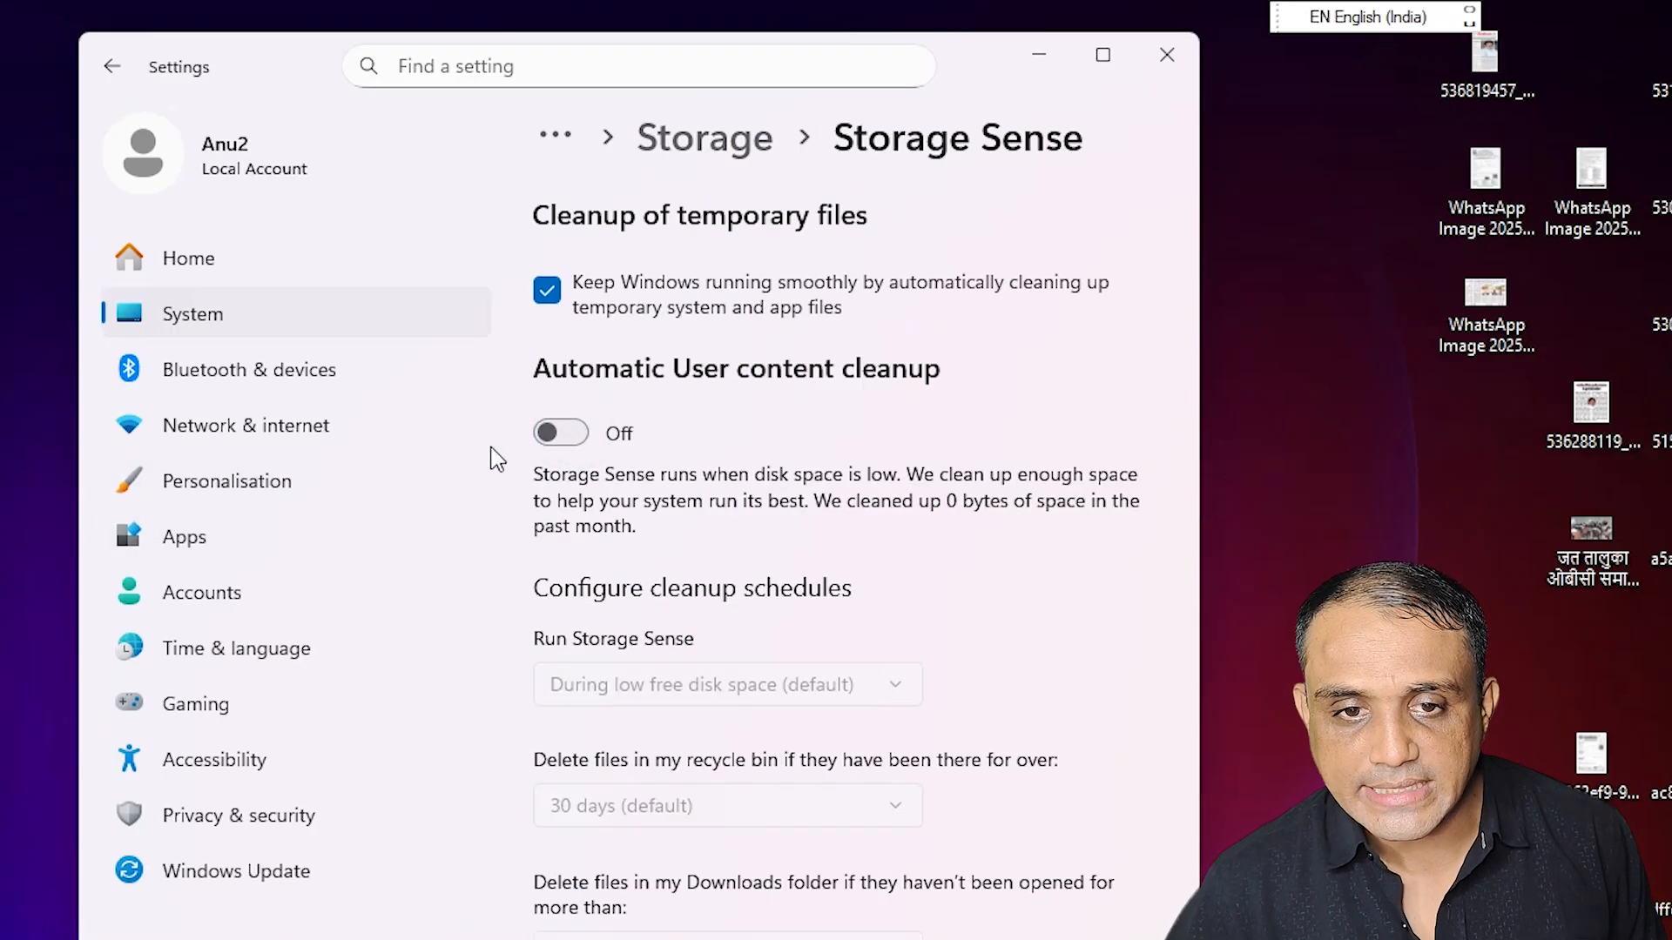
click(566, 436)
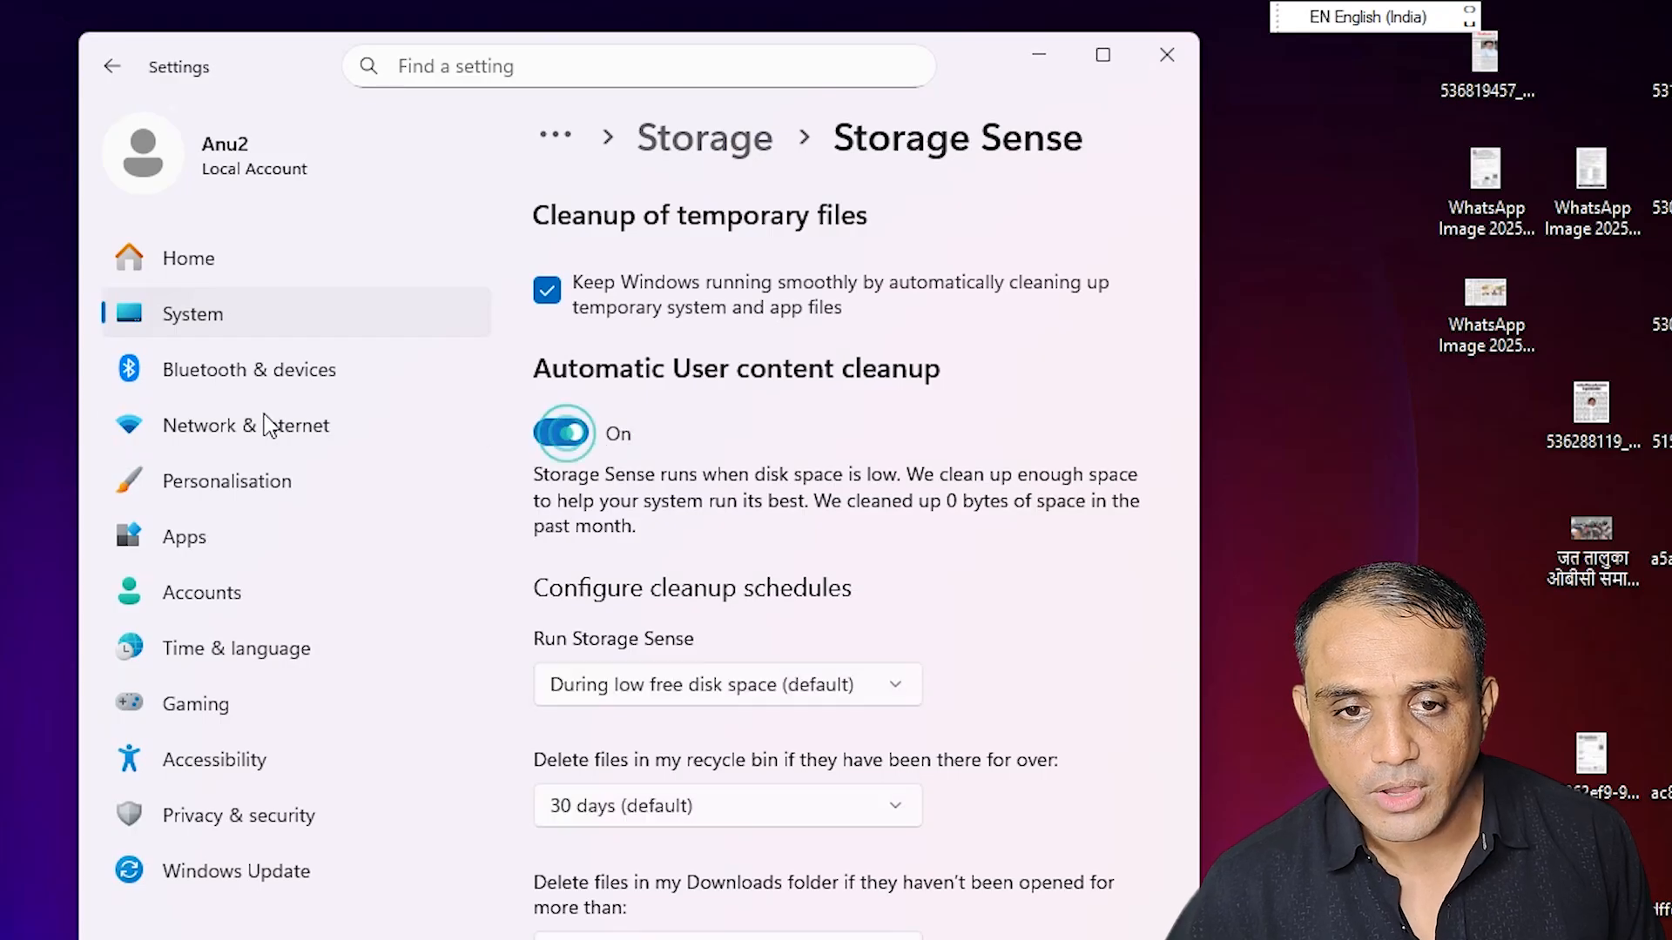
click(536, 440)
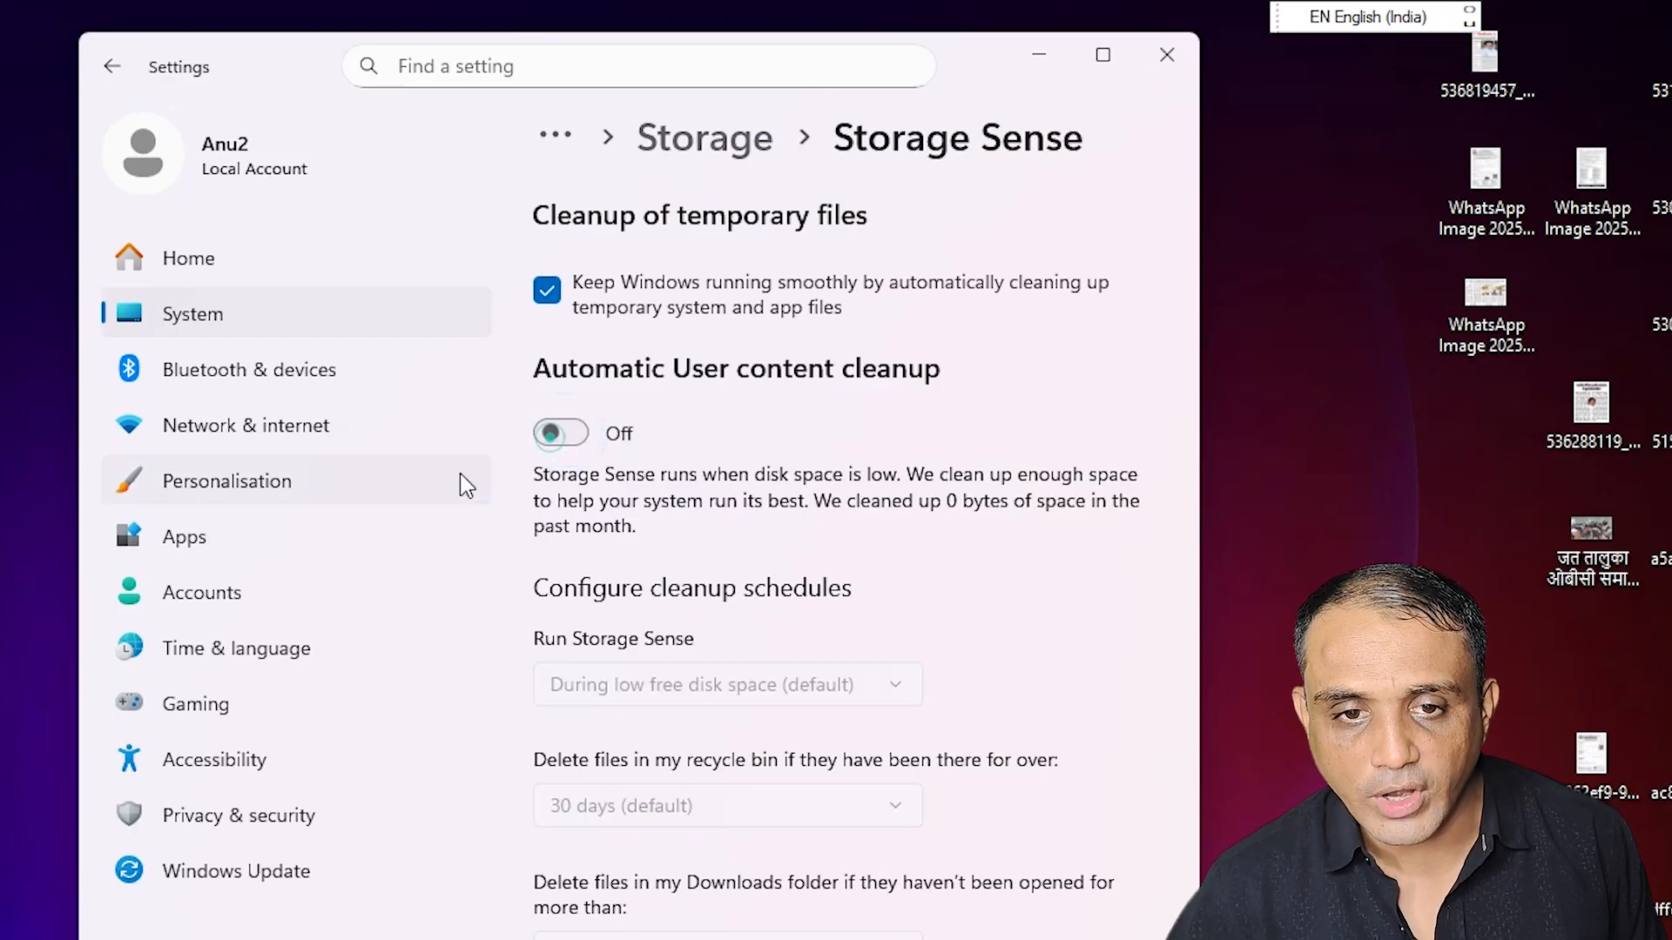
click(566, 433)
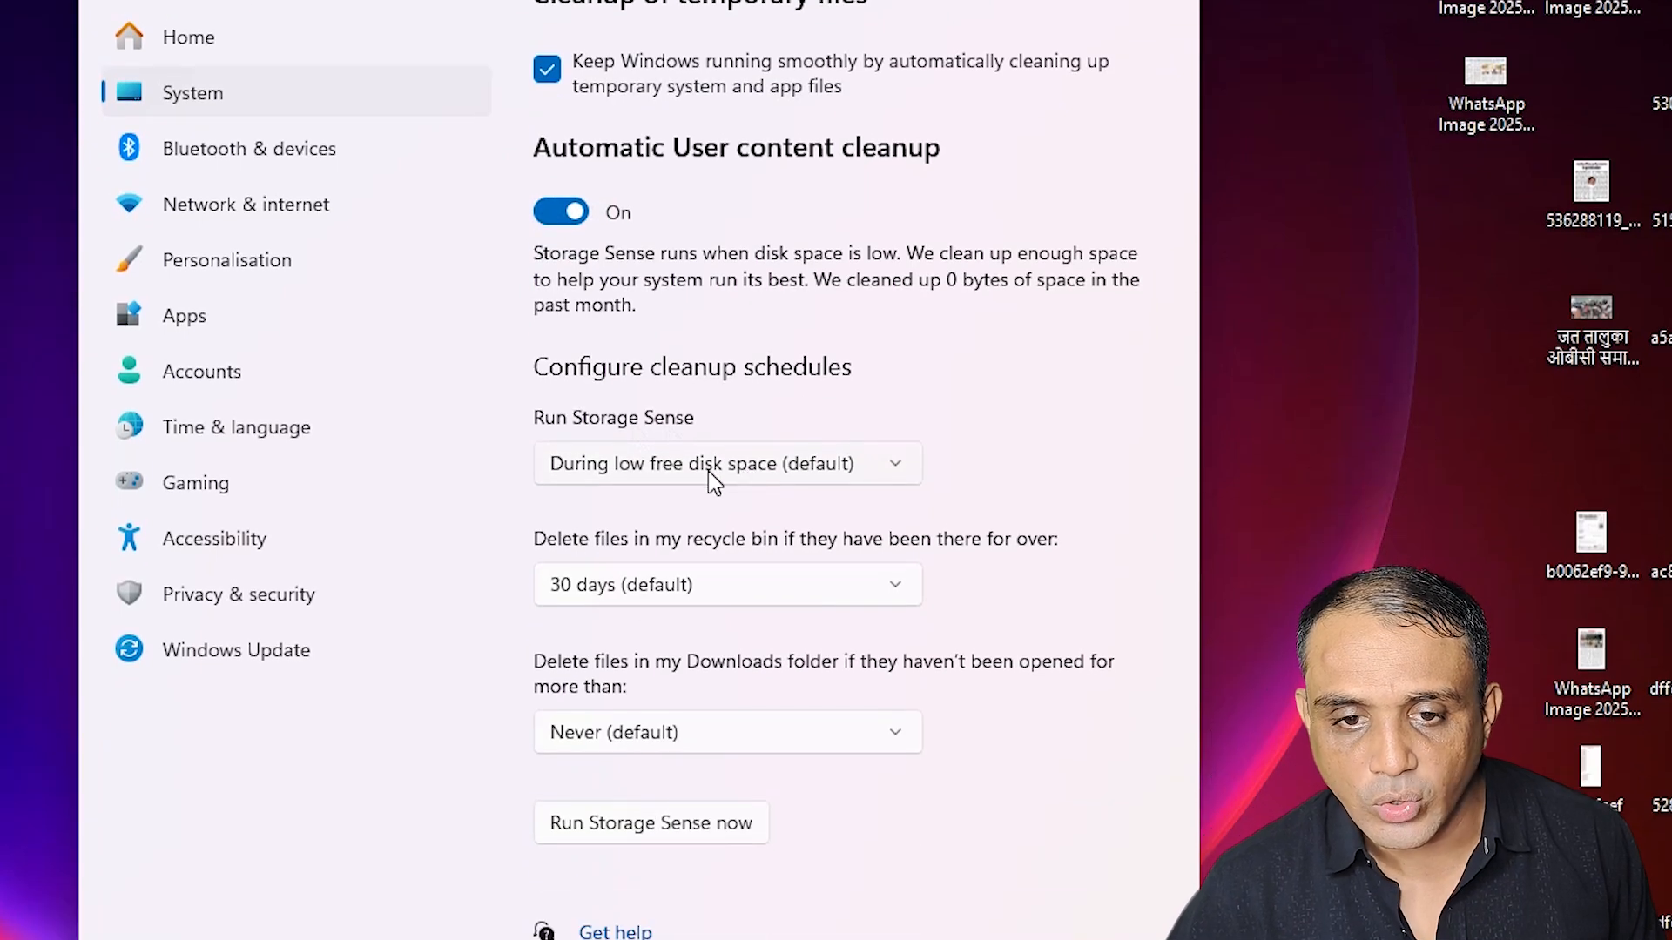
Step: Set Storage Sense to run during low free disk space and Recycle Bin file deletion to Never, and close Settings
click(793, 476)
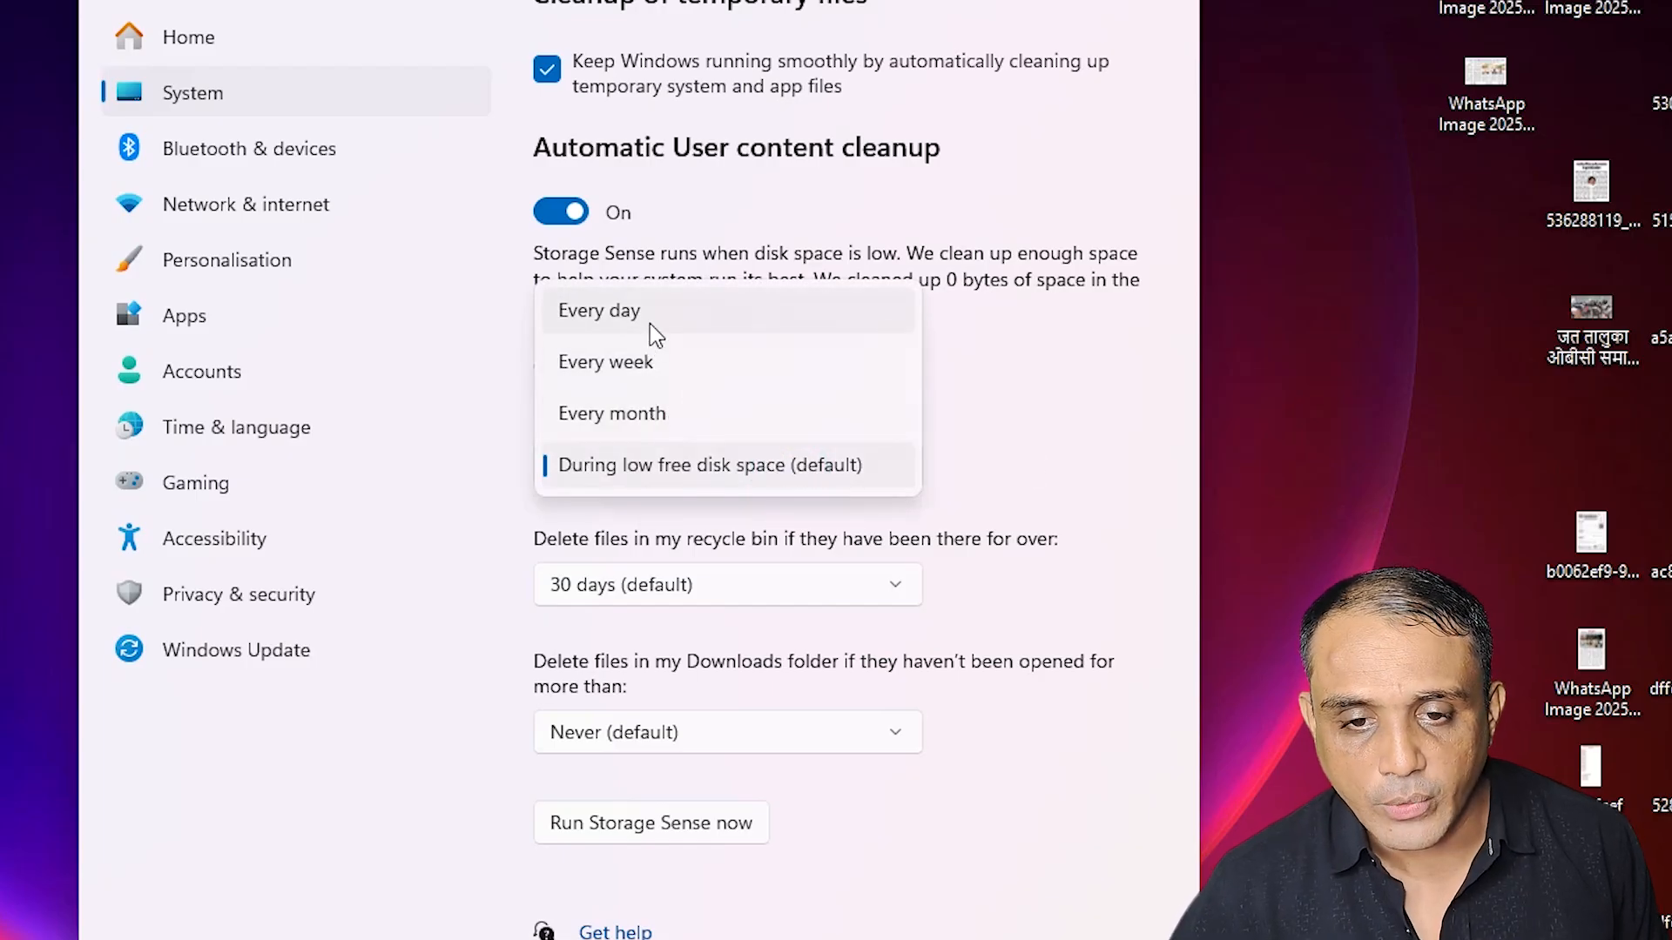
click(751, 464)
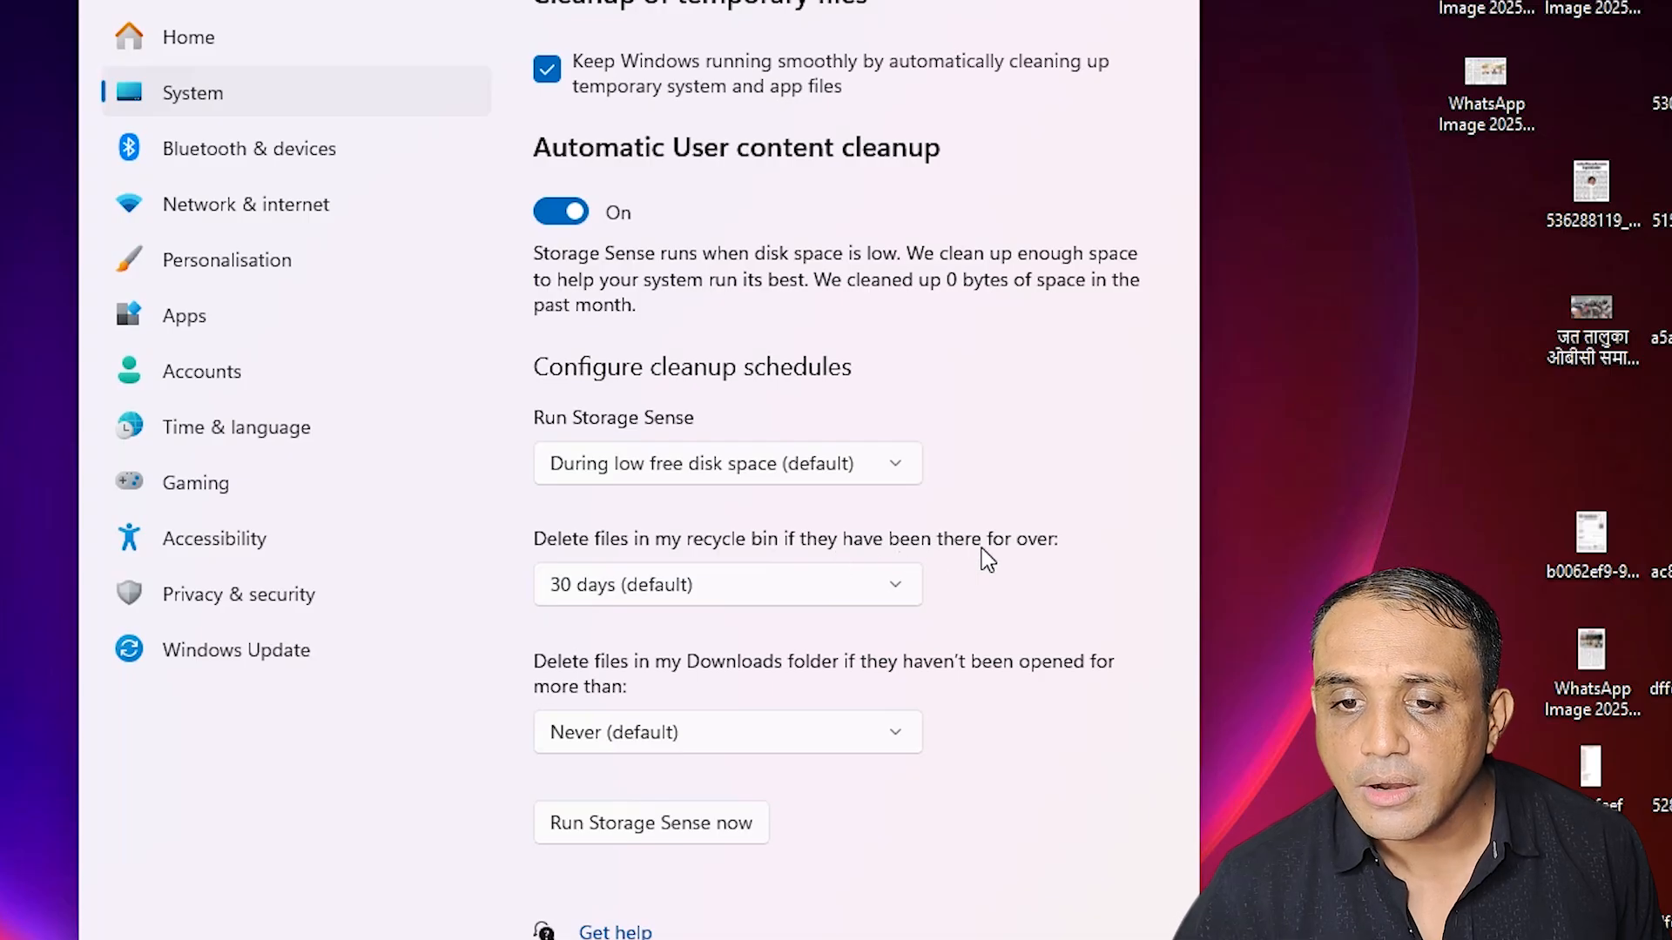
click(714, 576)
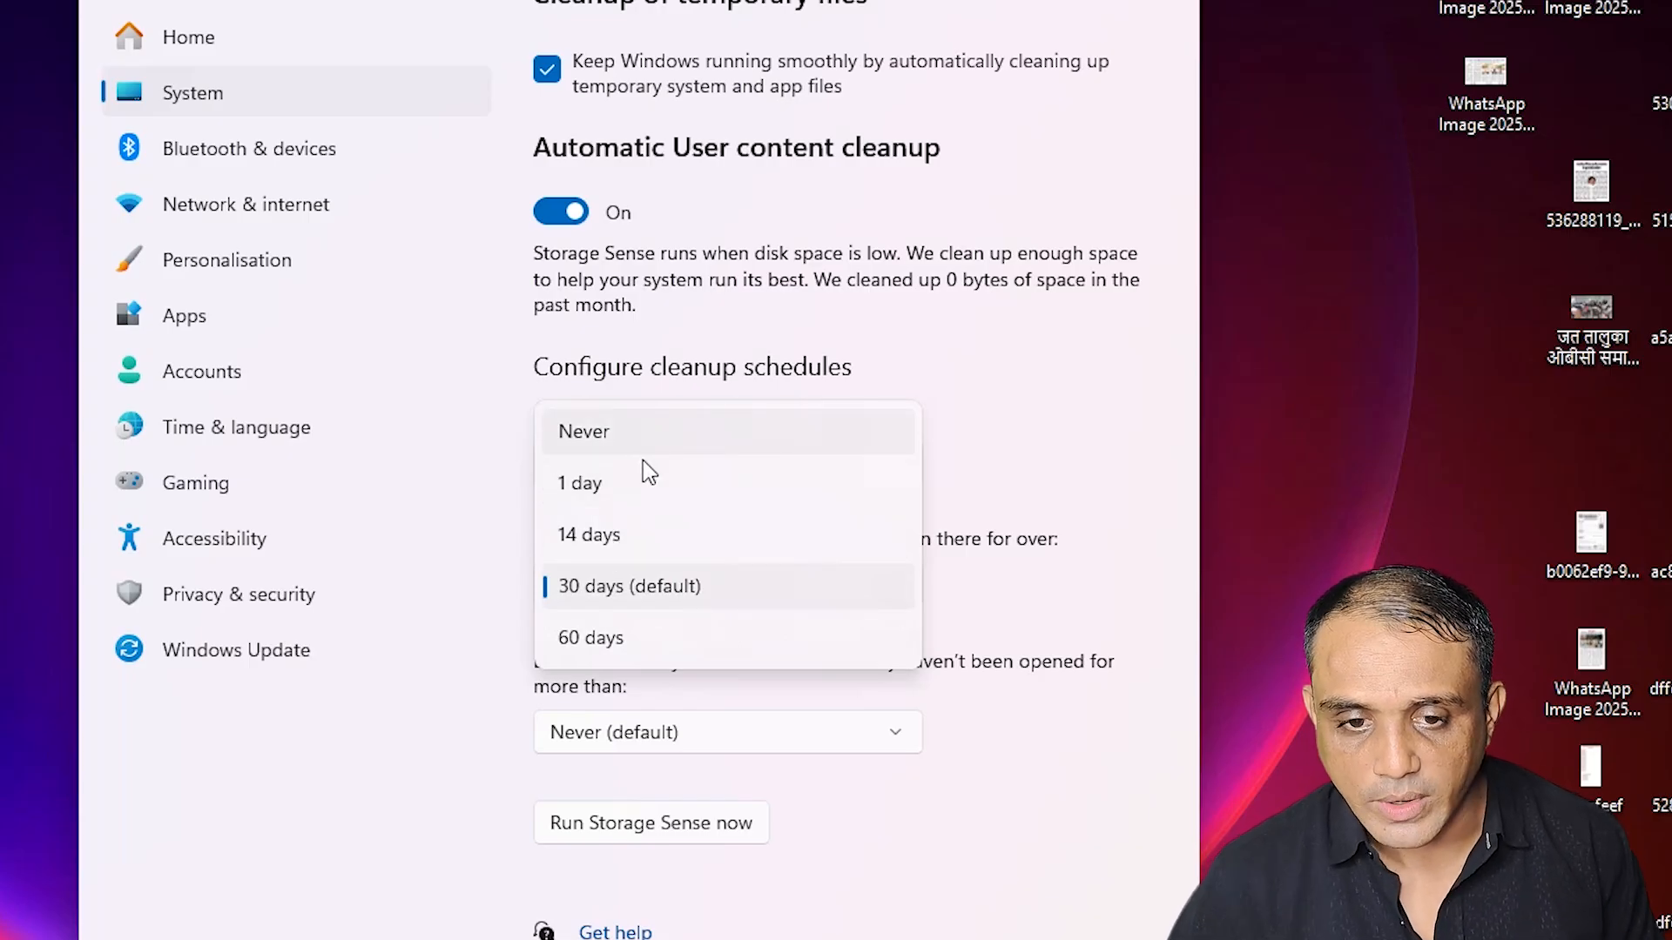
click(653, 600)
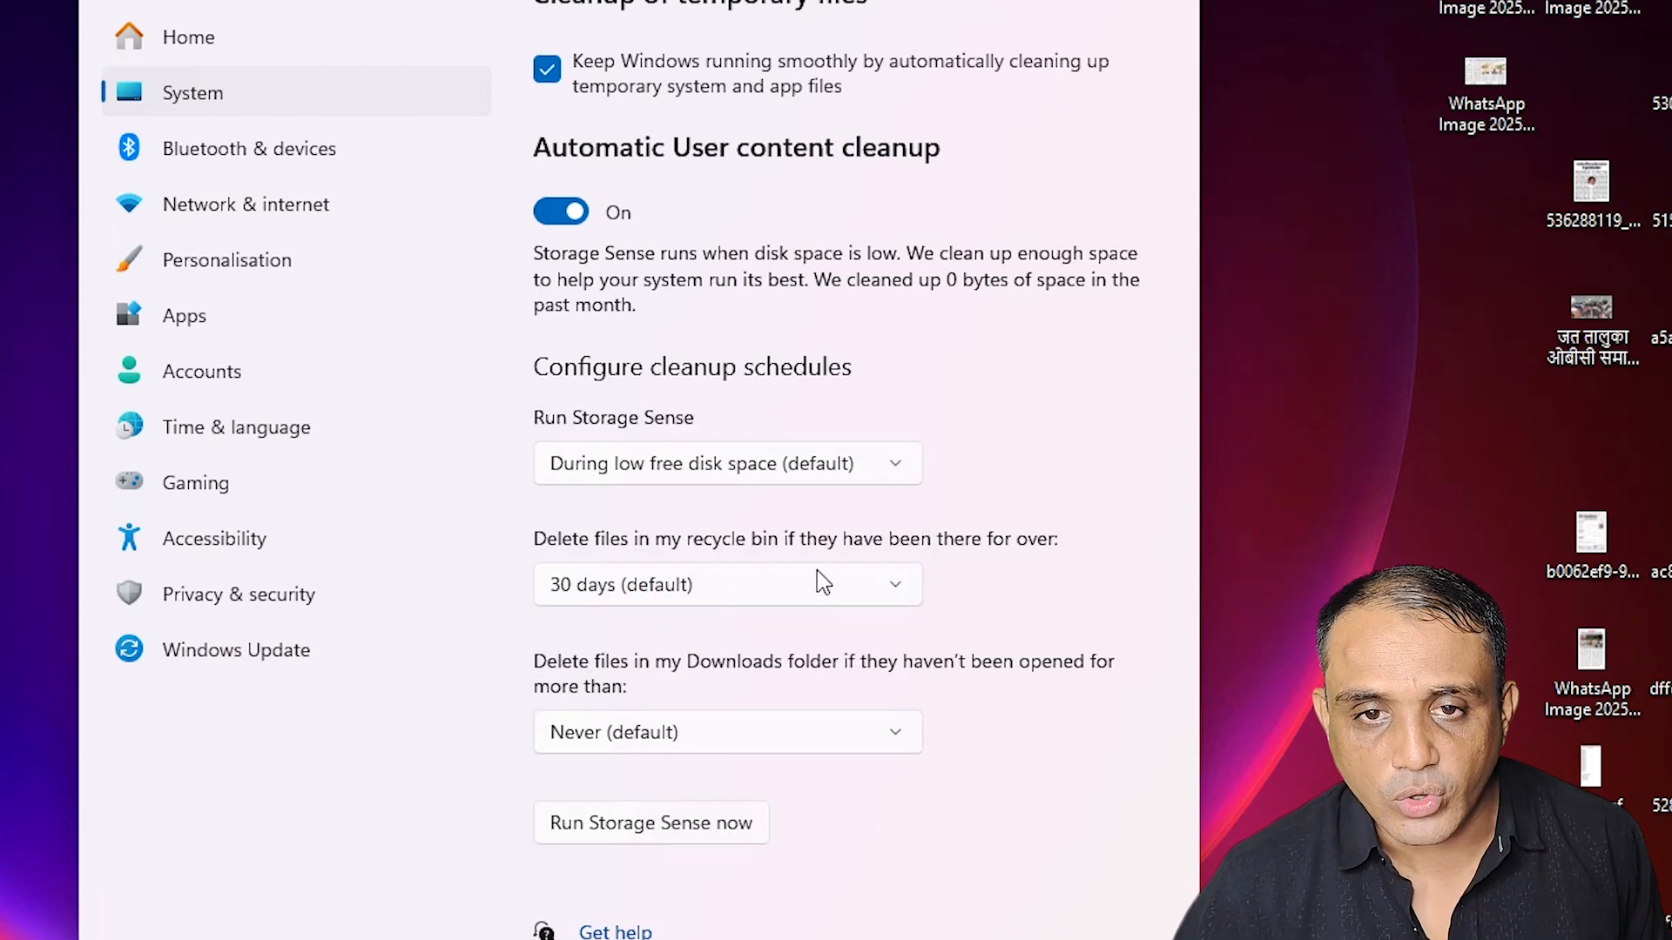
scroll(823, 581, up, 3)
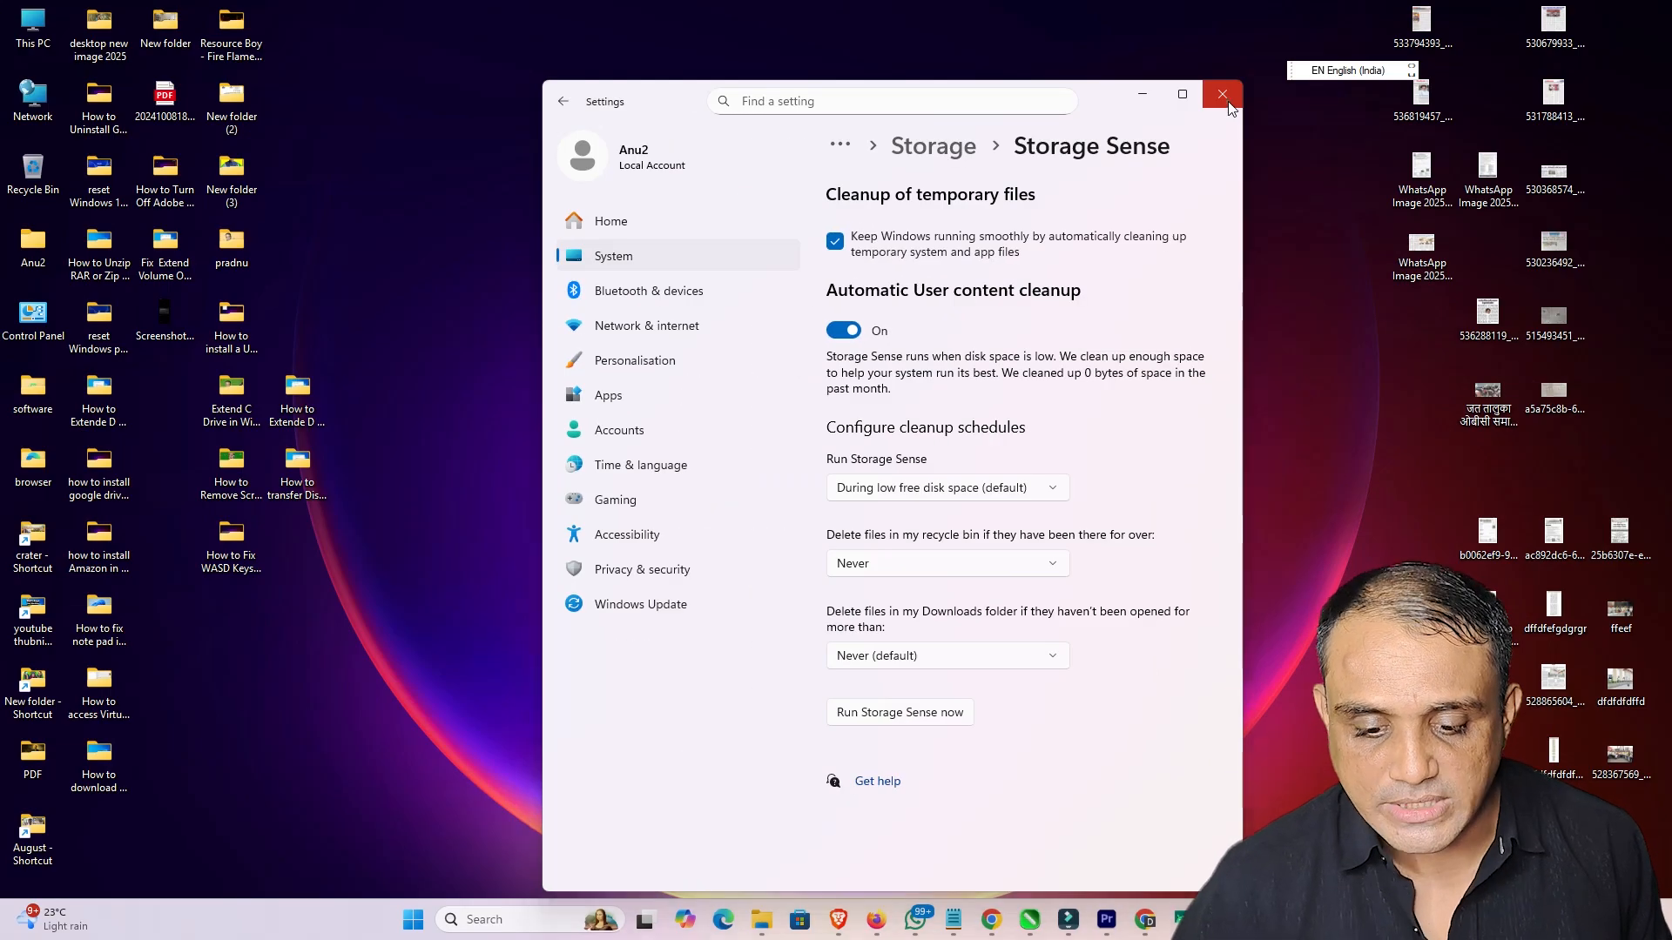
click(1226, 101)
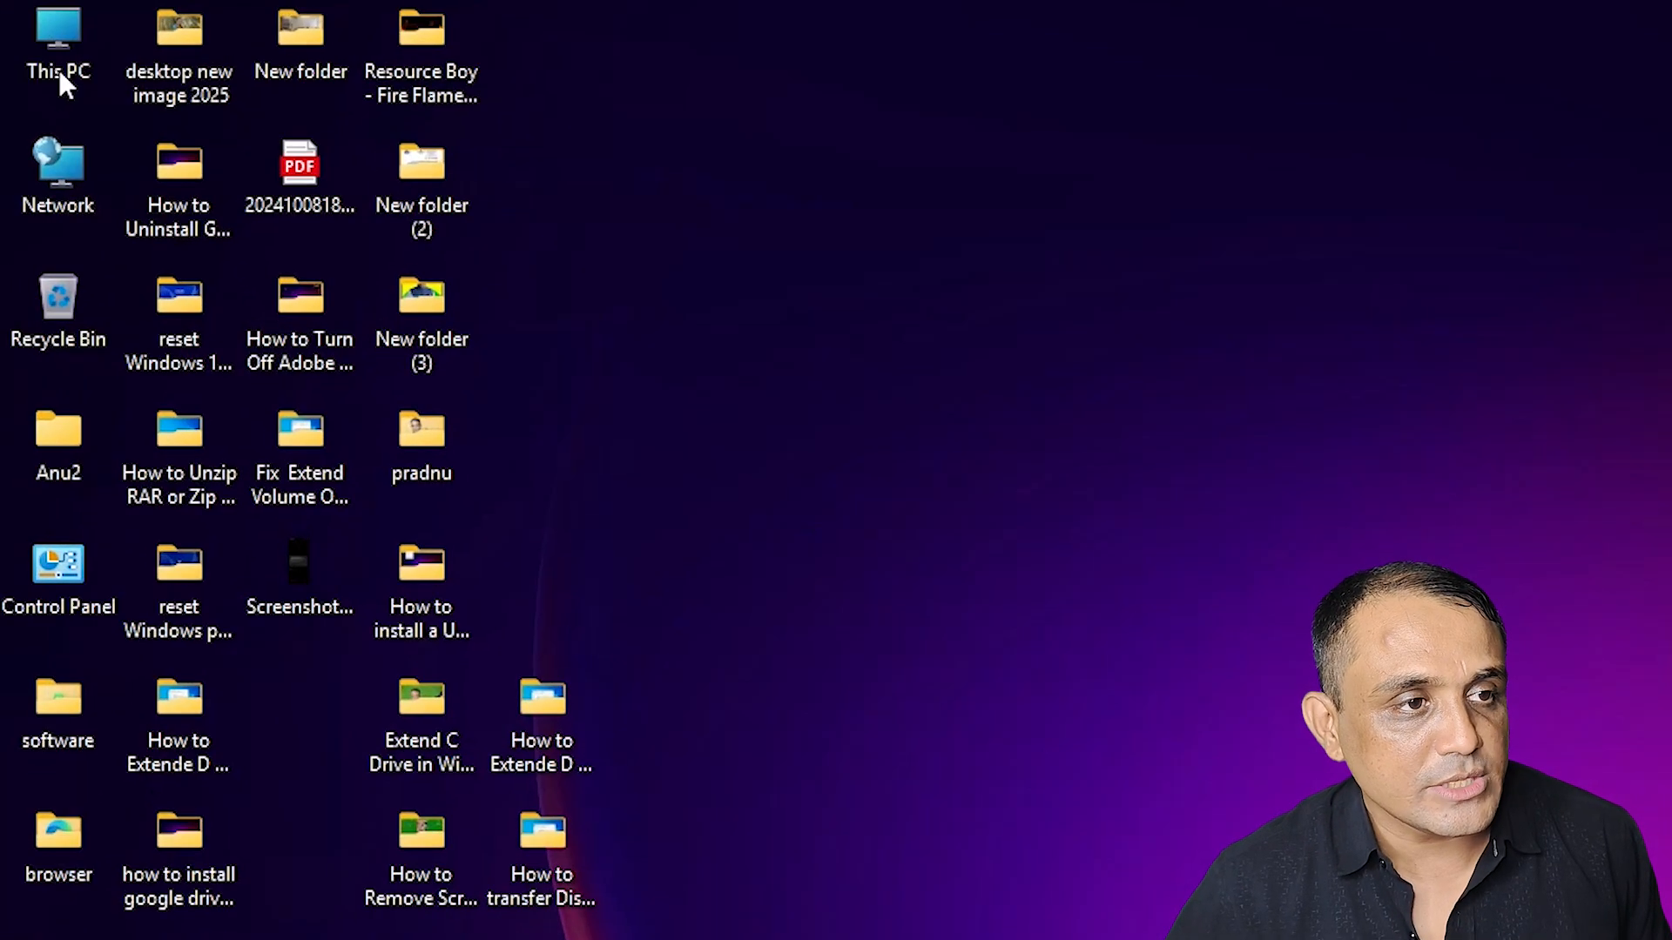
Step: Open This PC from the desktop and go to the Windows folder on drive C:
double_click(42, 39)
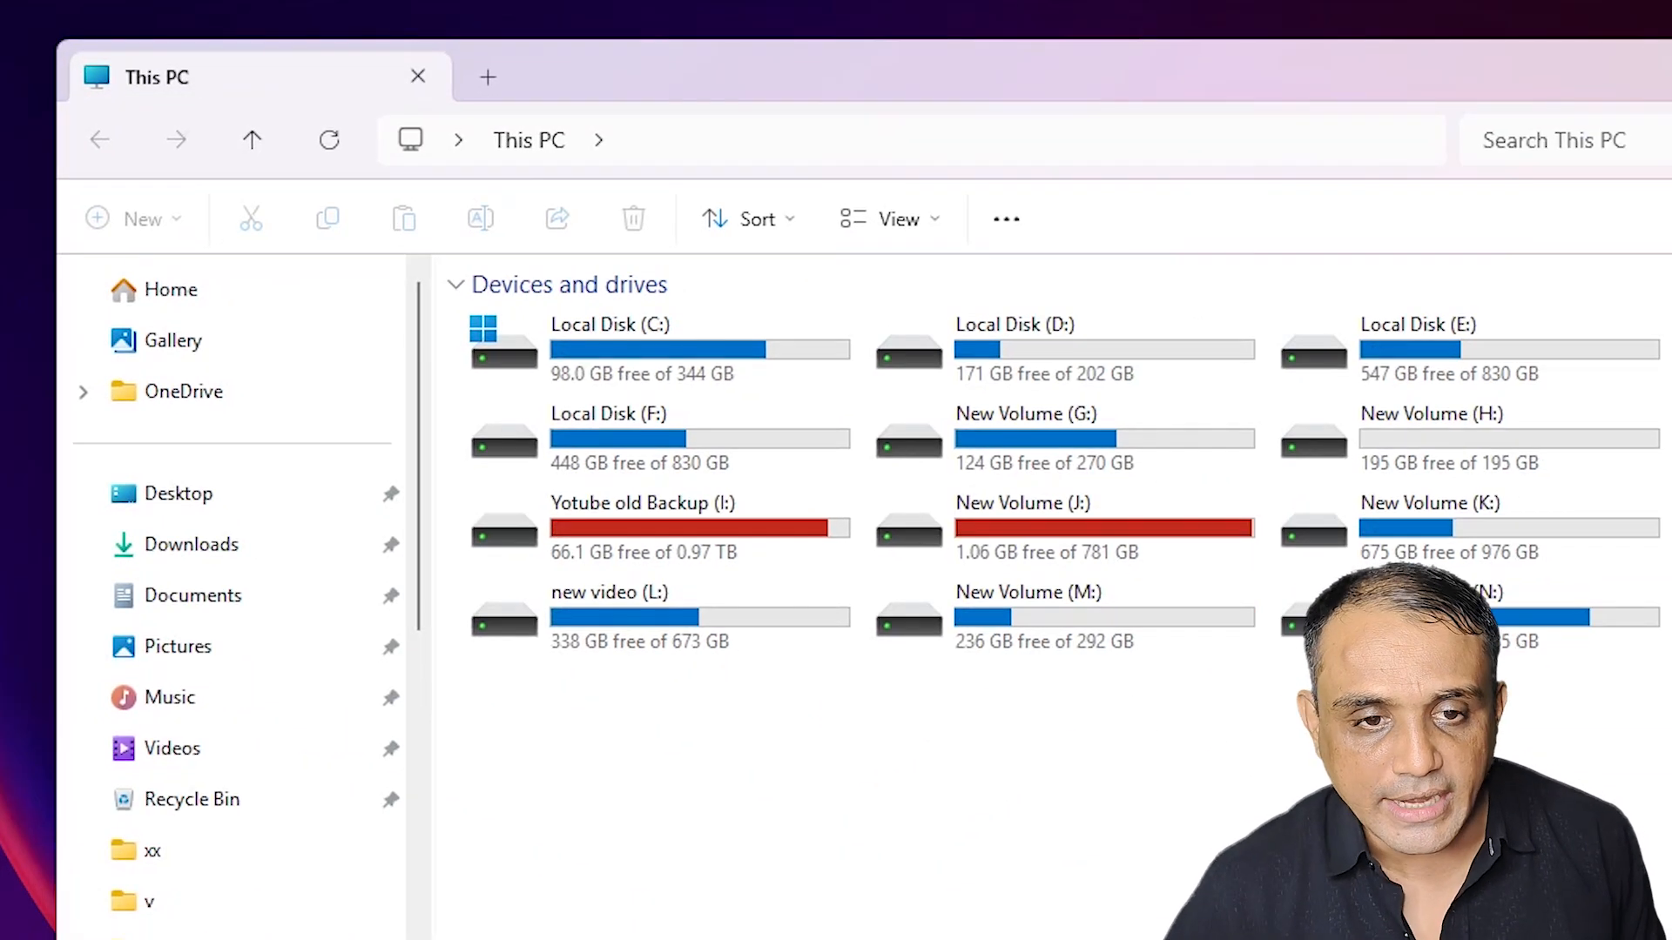
double_click(693, 350)
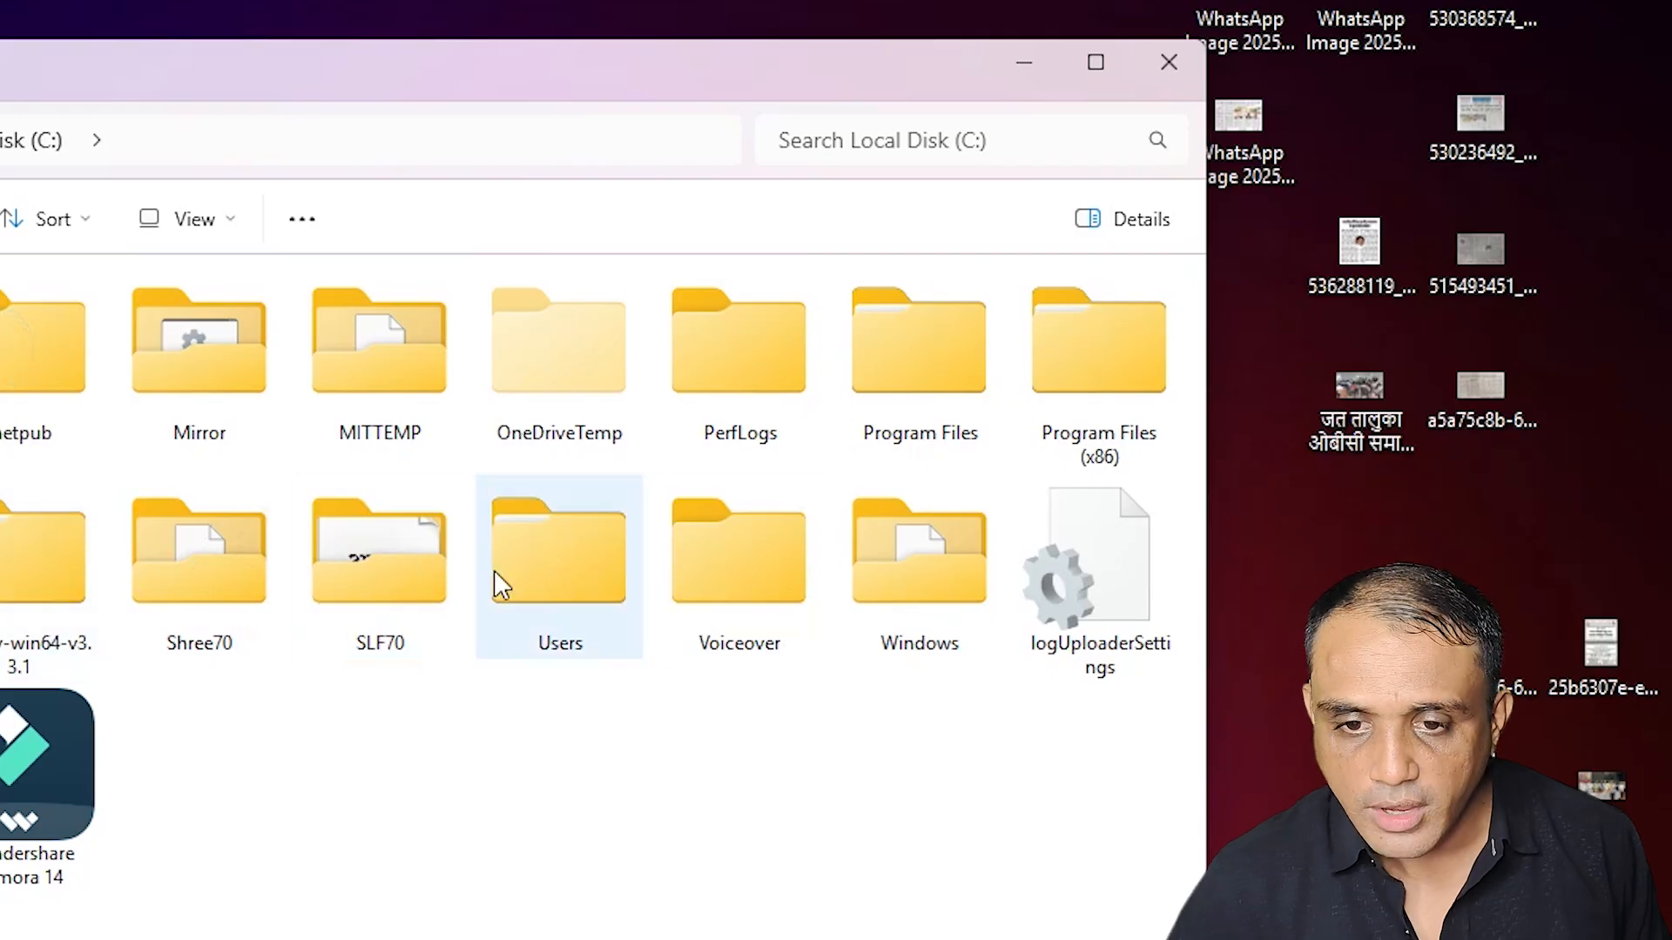
double_click(919, 582)
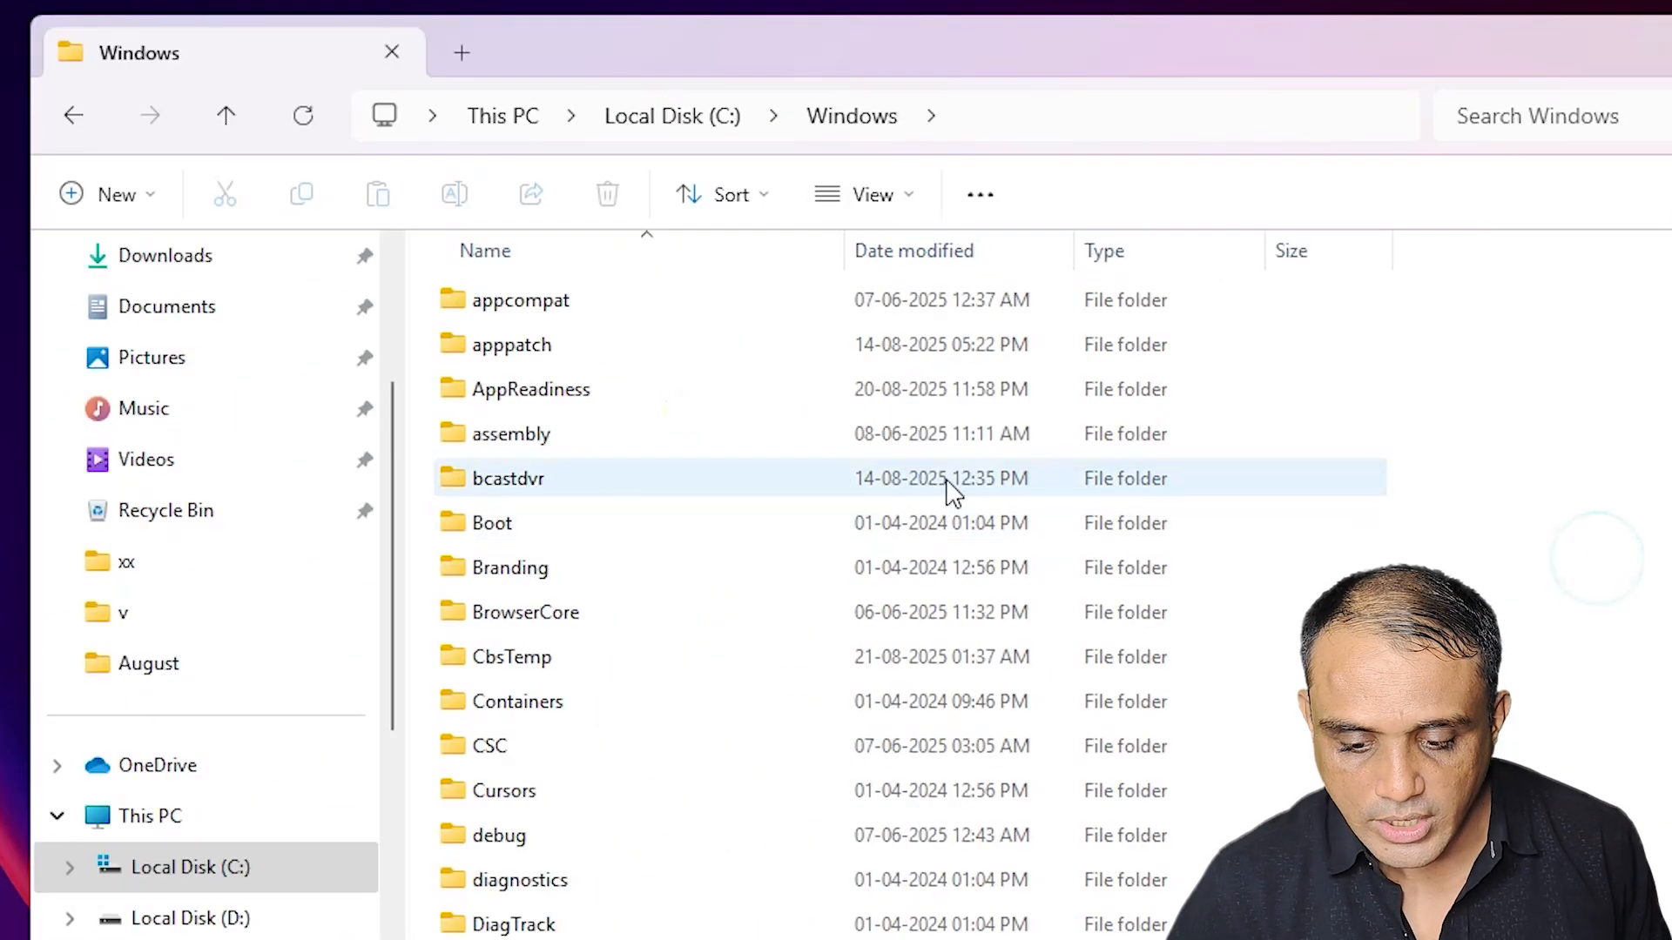
Step: Open the SoftwareDistribution folder inside the Windows folder and delete all its contents, granting administrator permission for all current items
click(613, 453)
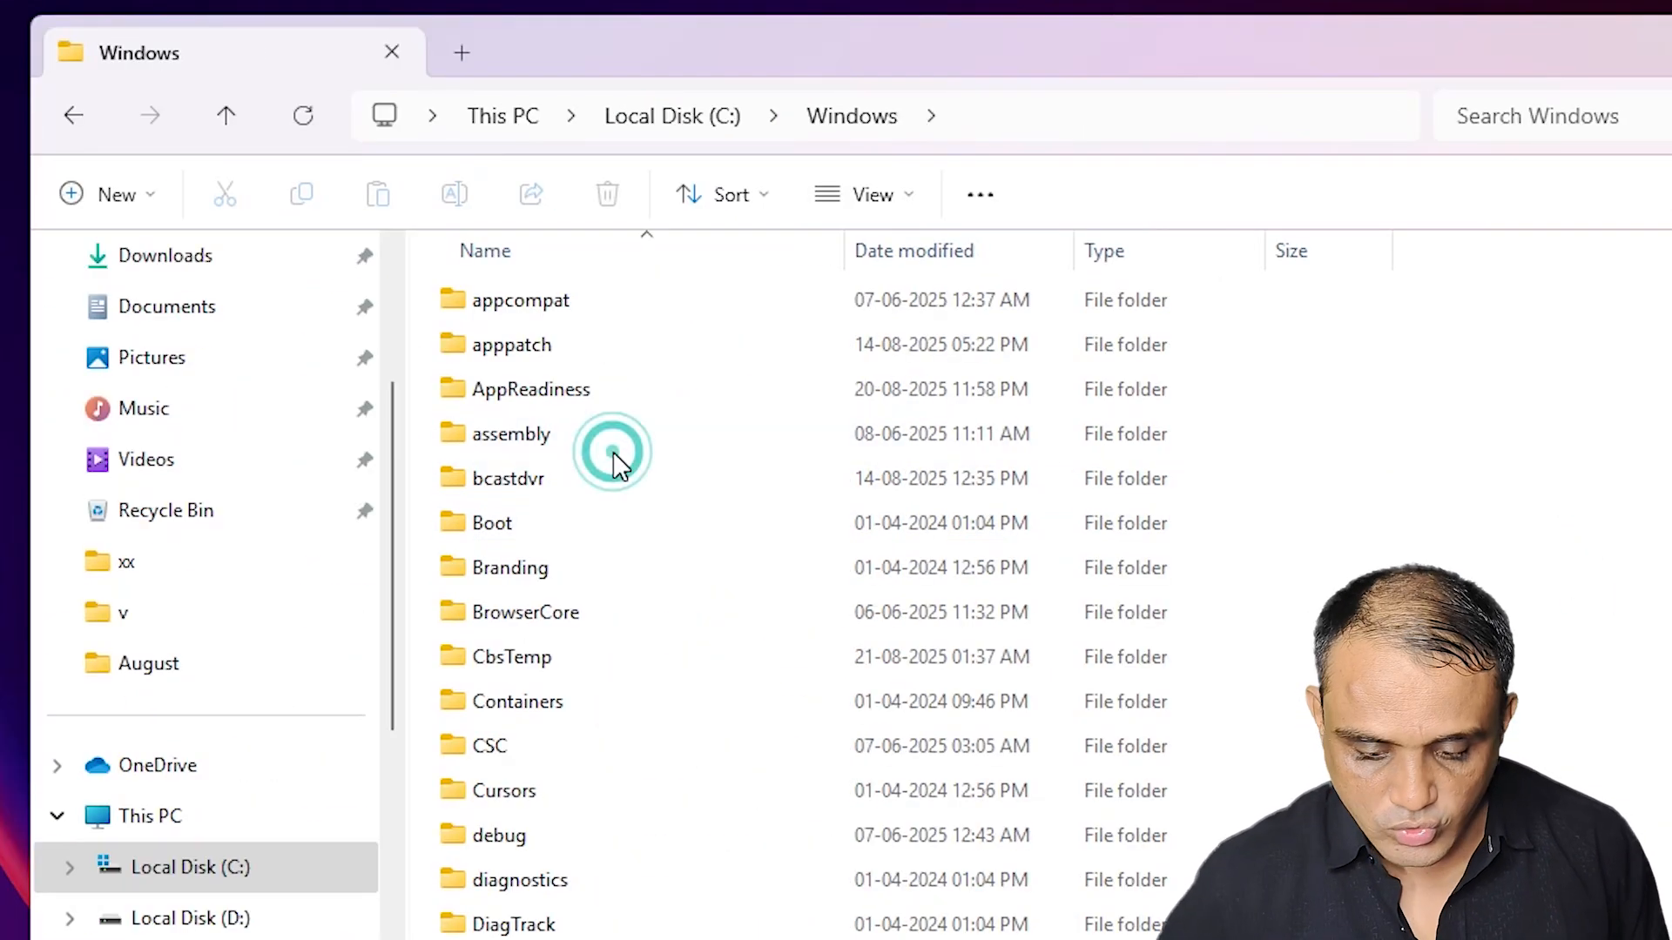
key(s)
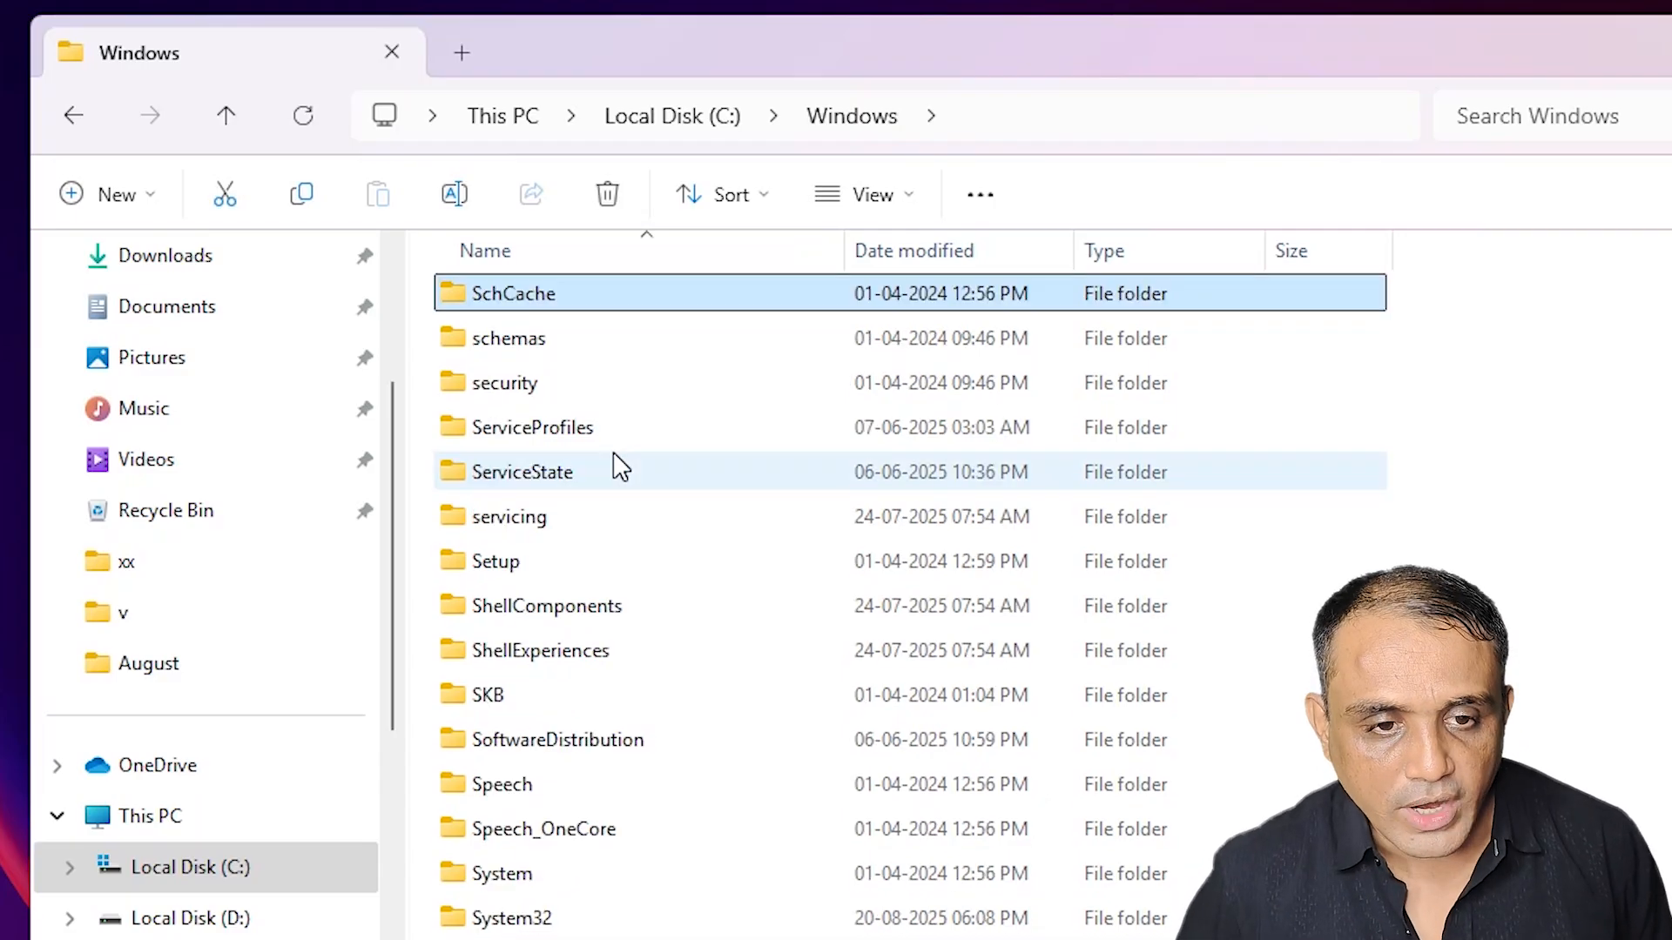
click(537, 739)
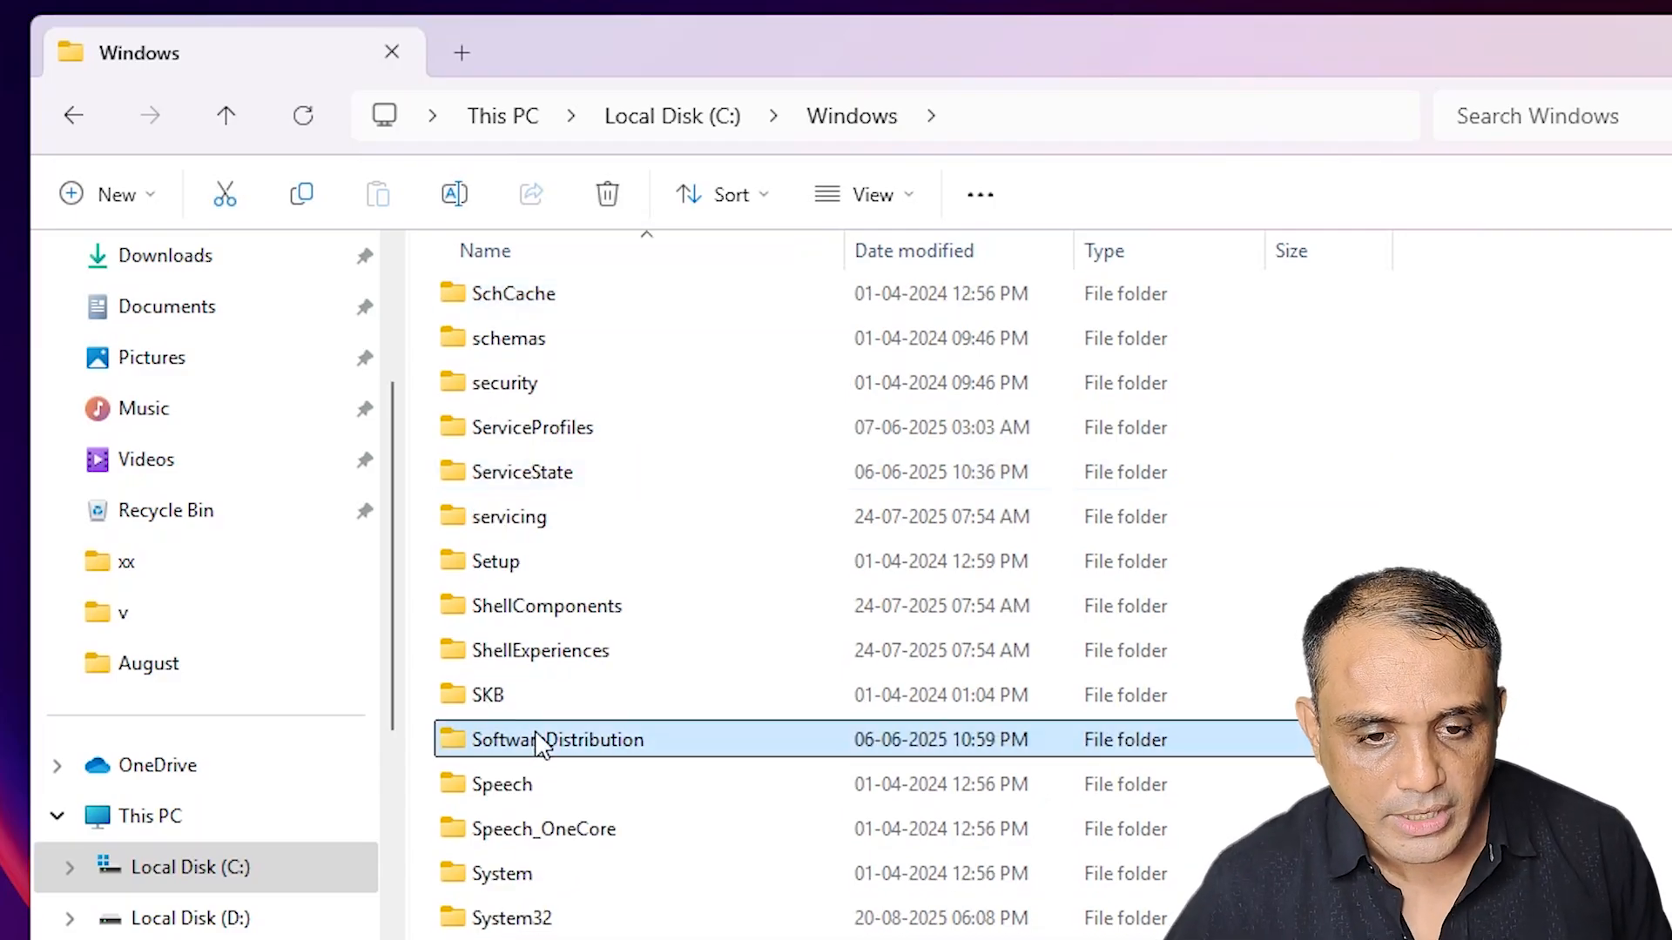
double_click(537, 739)
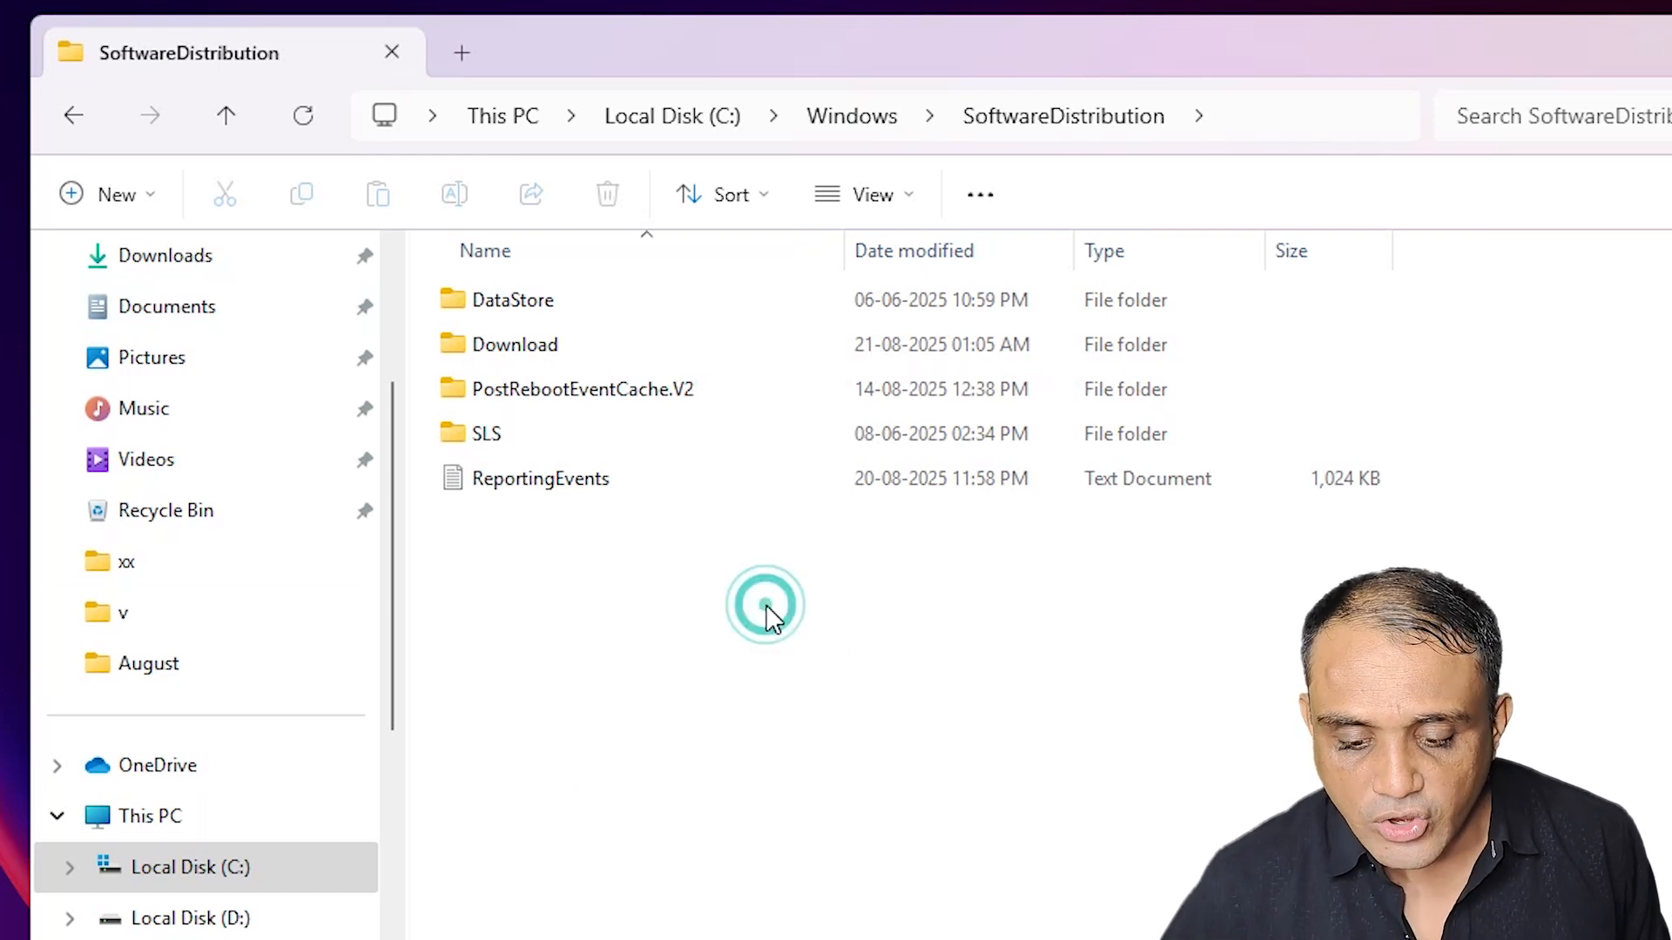
key(ctrl+a)
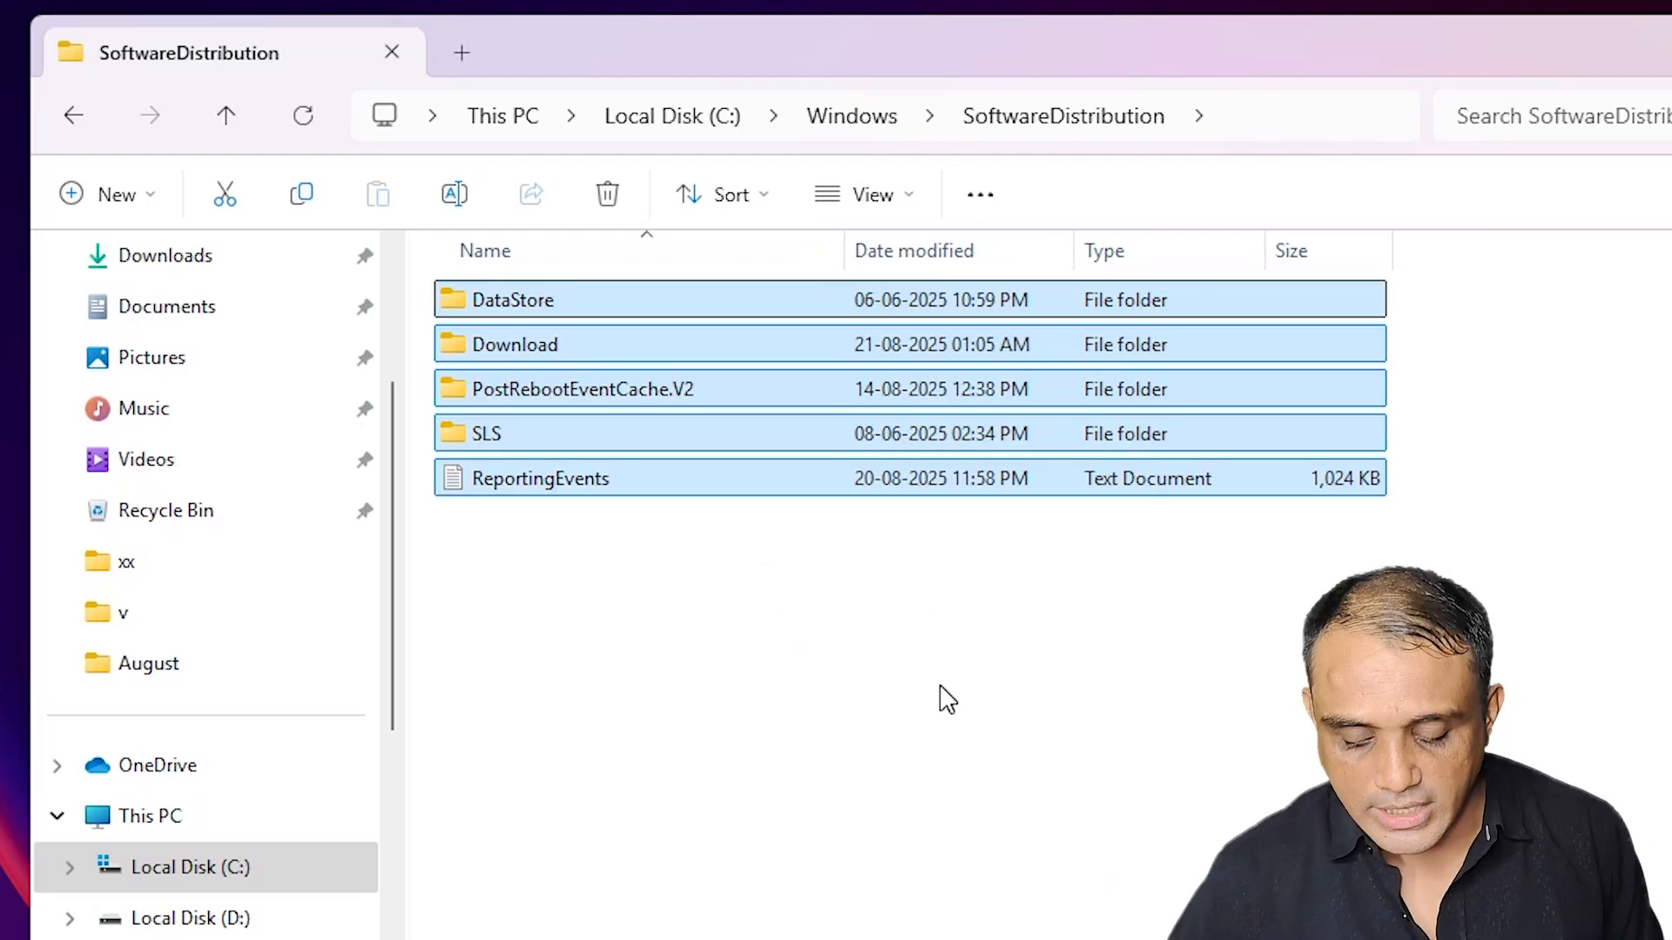
key(Delete)
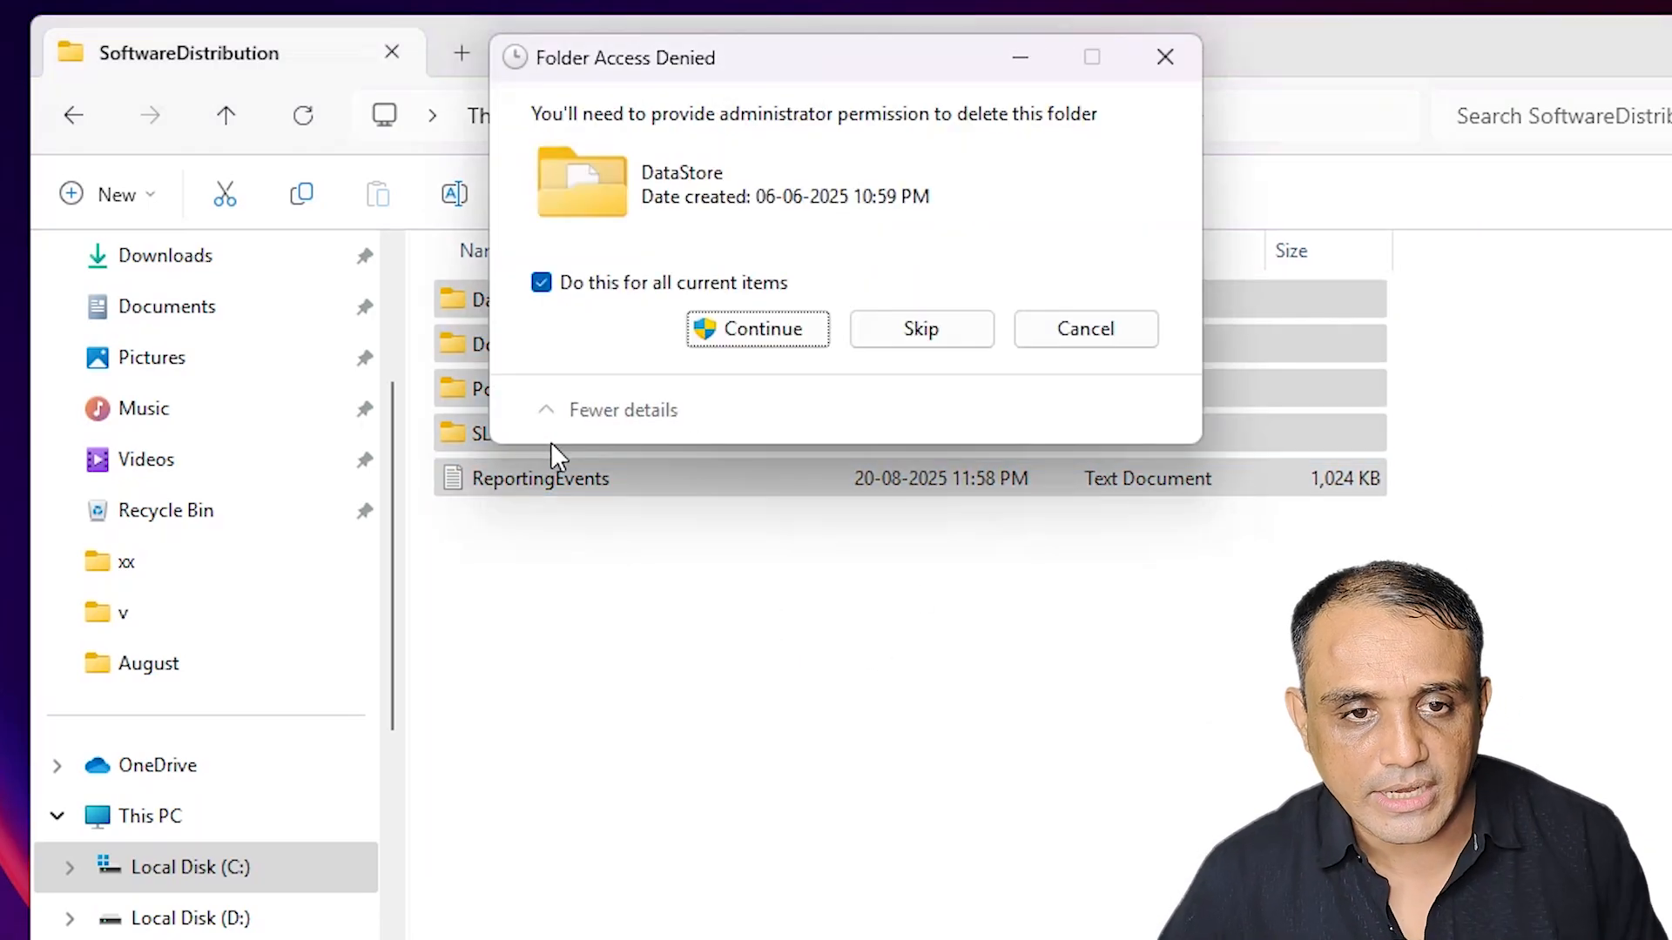
click(789, 331)
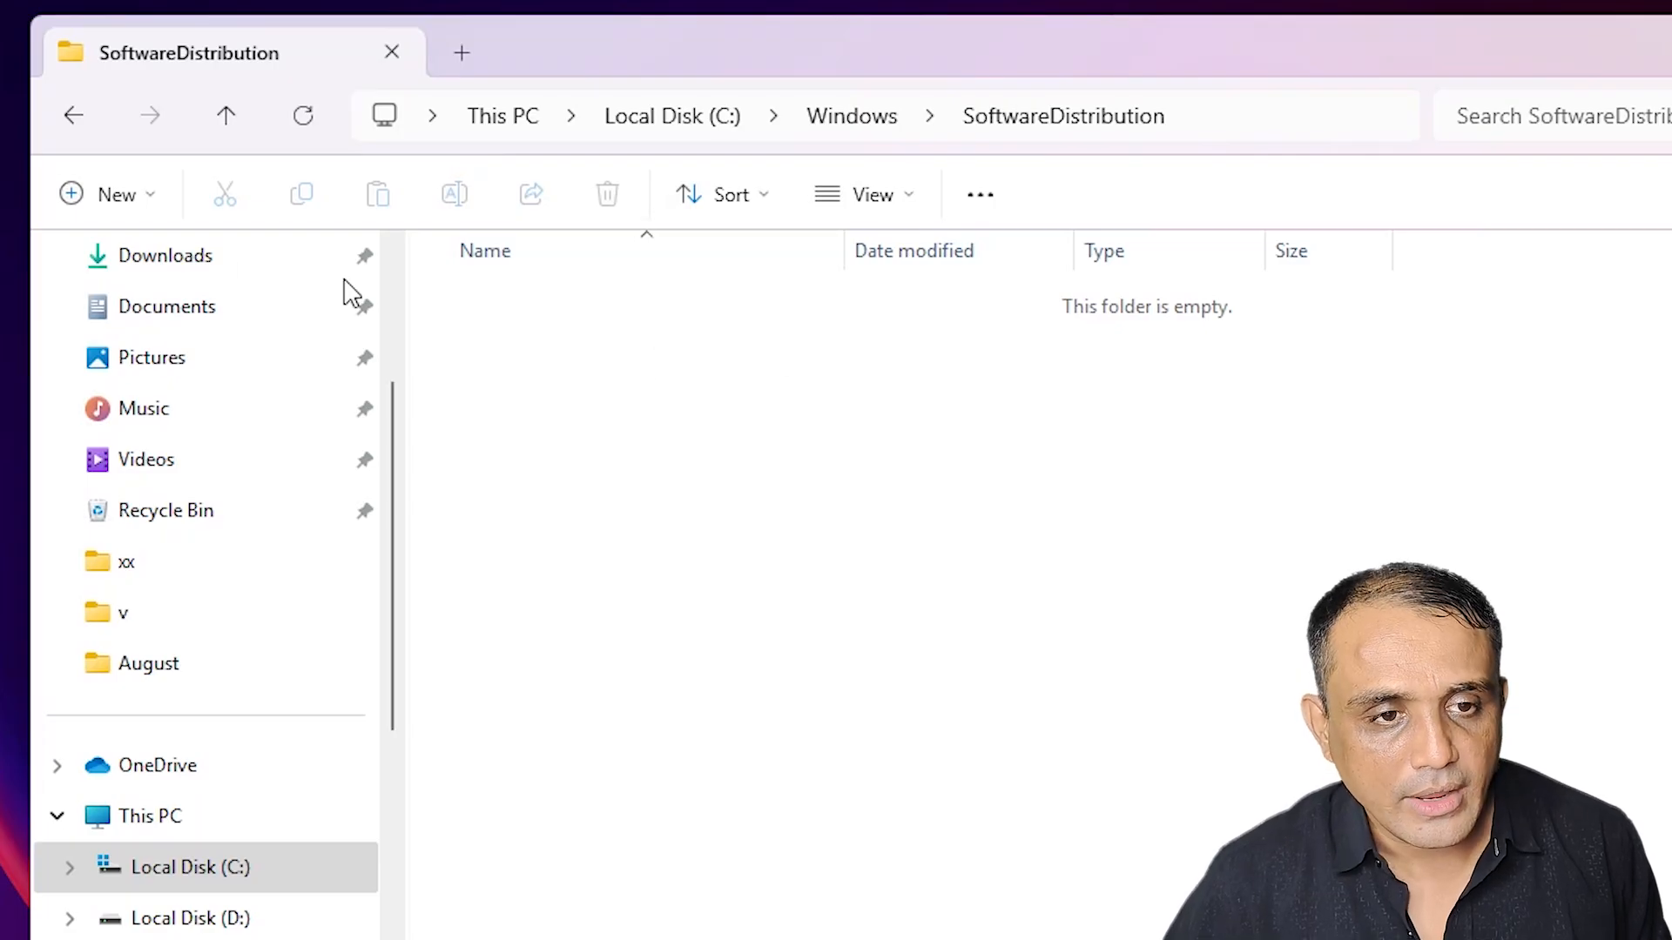
click(71, 117)
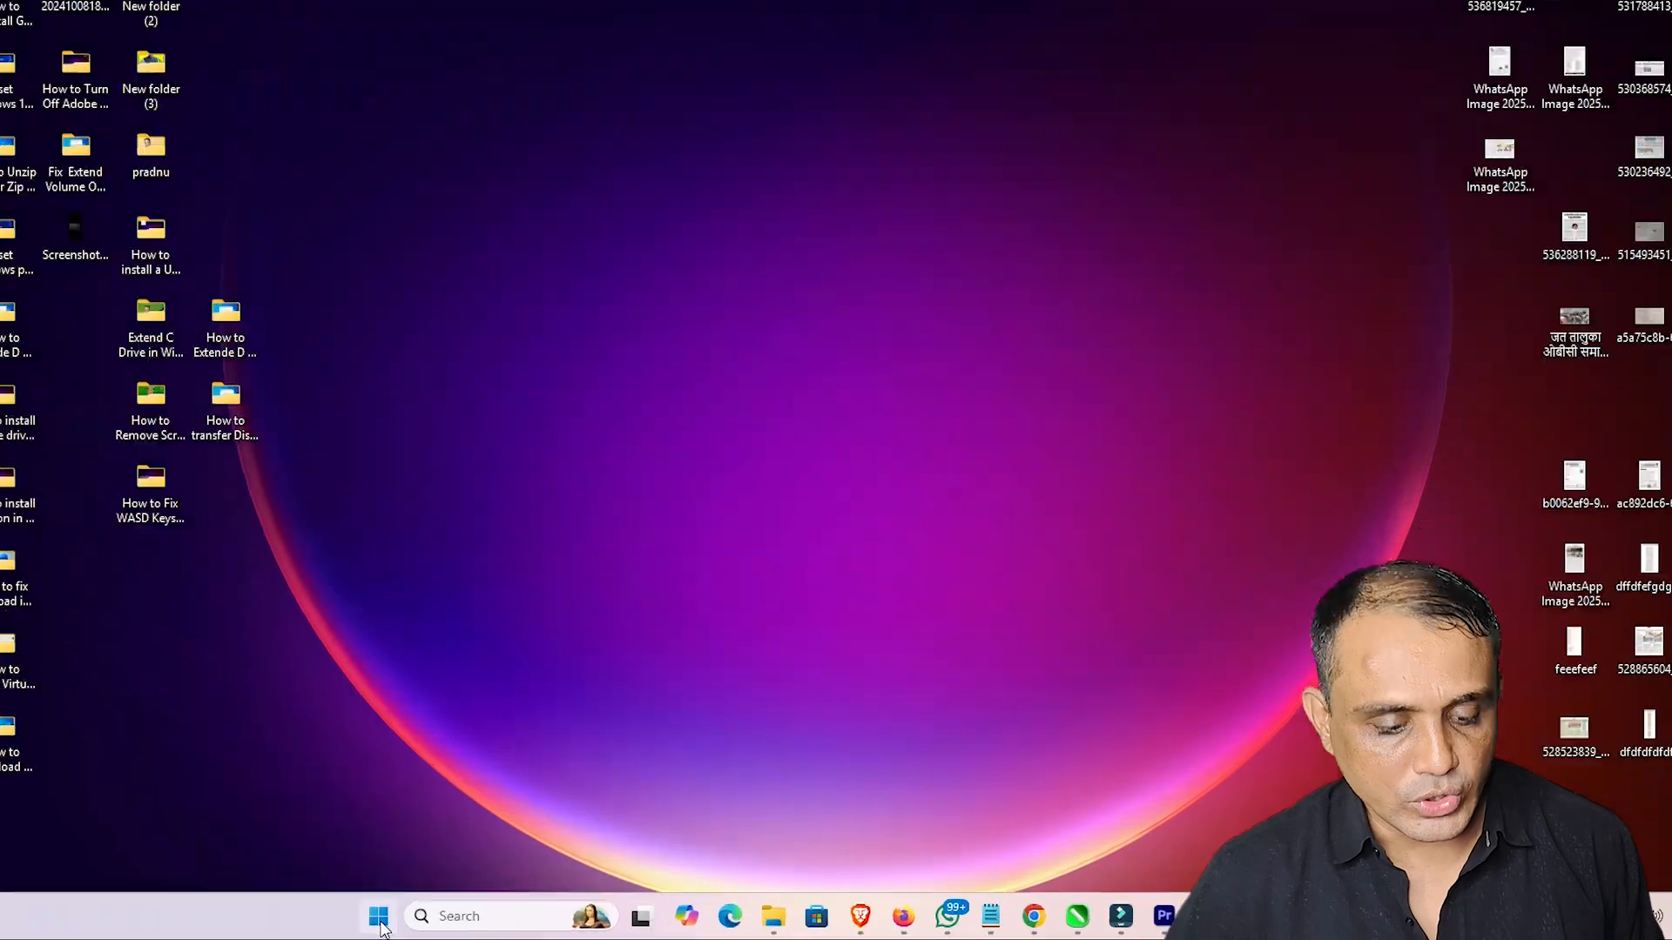
Step: Find Settings through Windows search and open the Storage page in the system settings
click(430, 922)
text(SE)
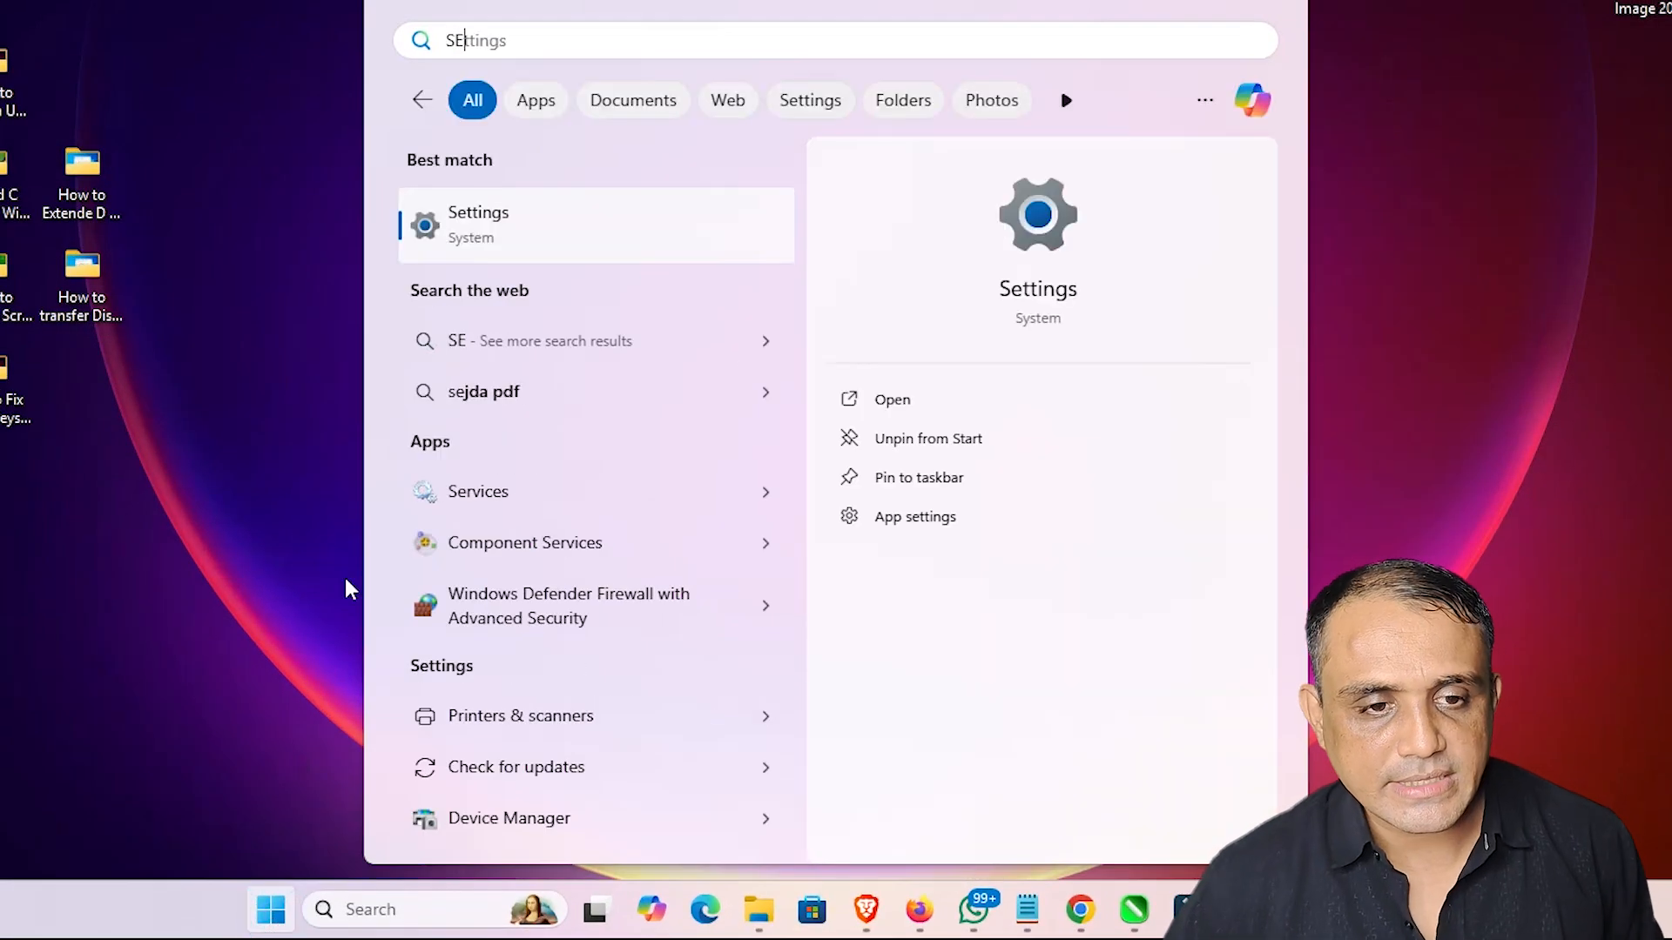
click(553, 246)
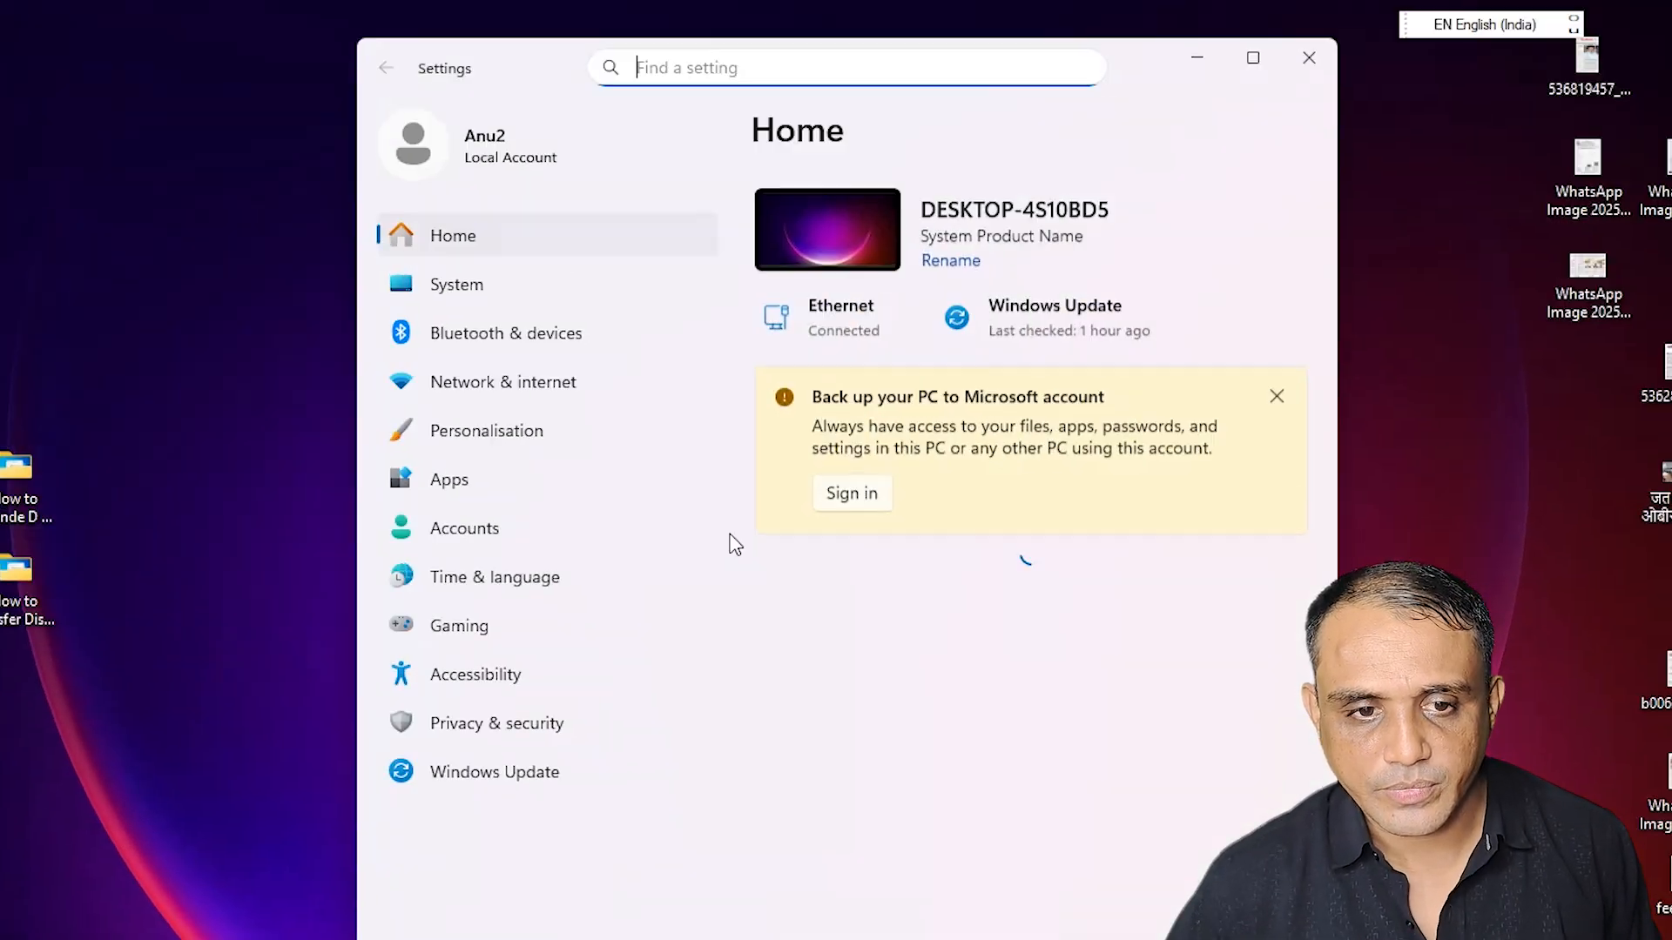
click(470, 284)
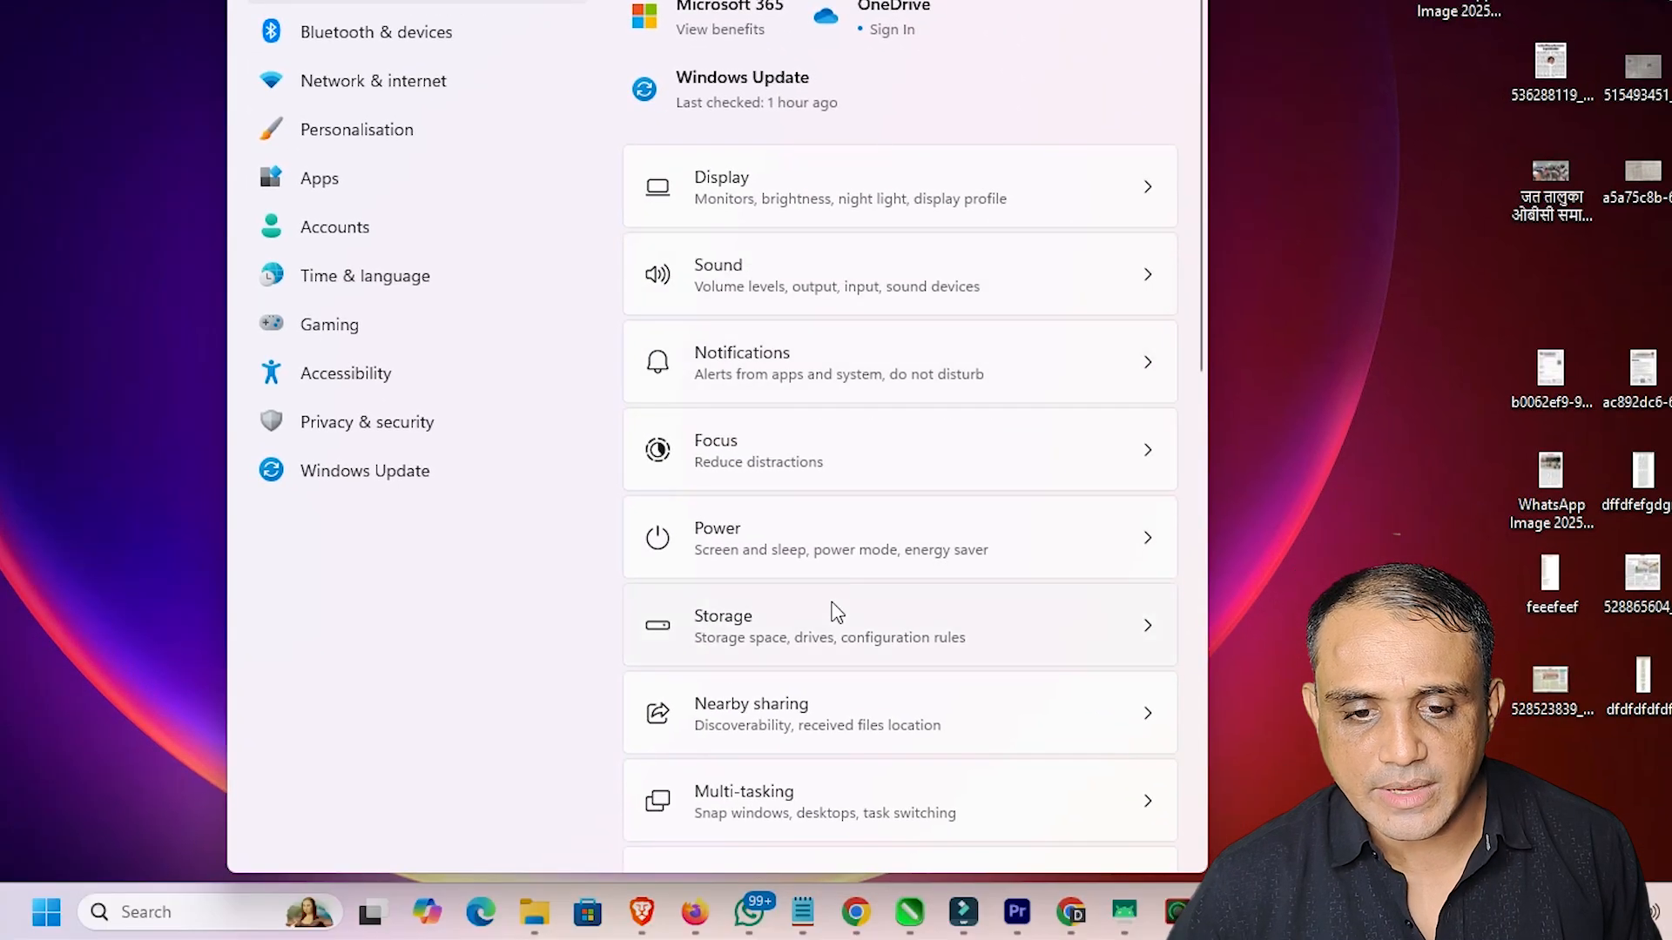
click(715, 632)
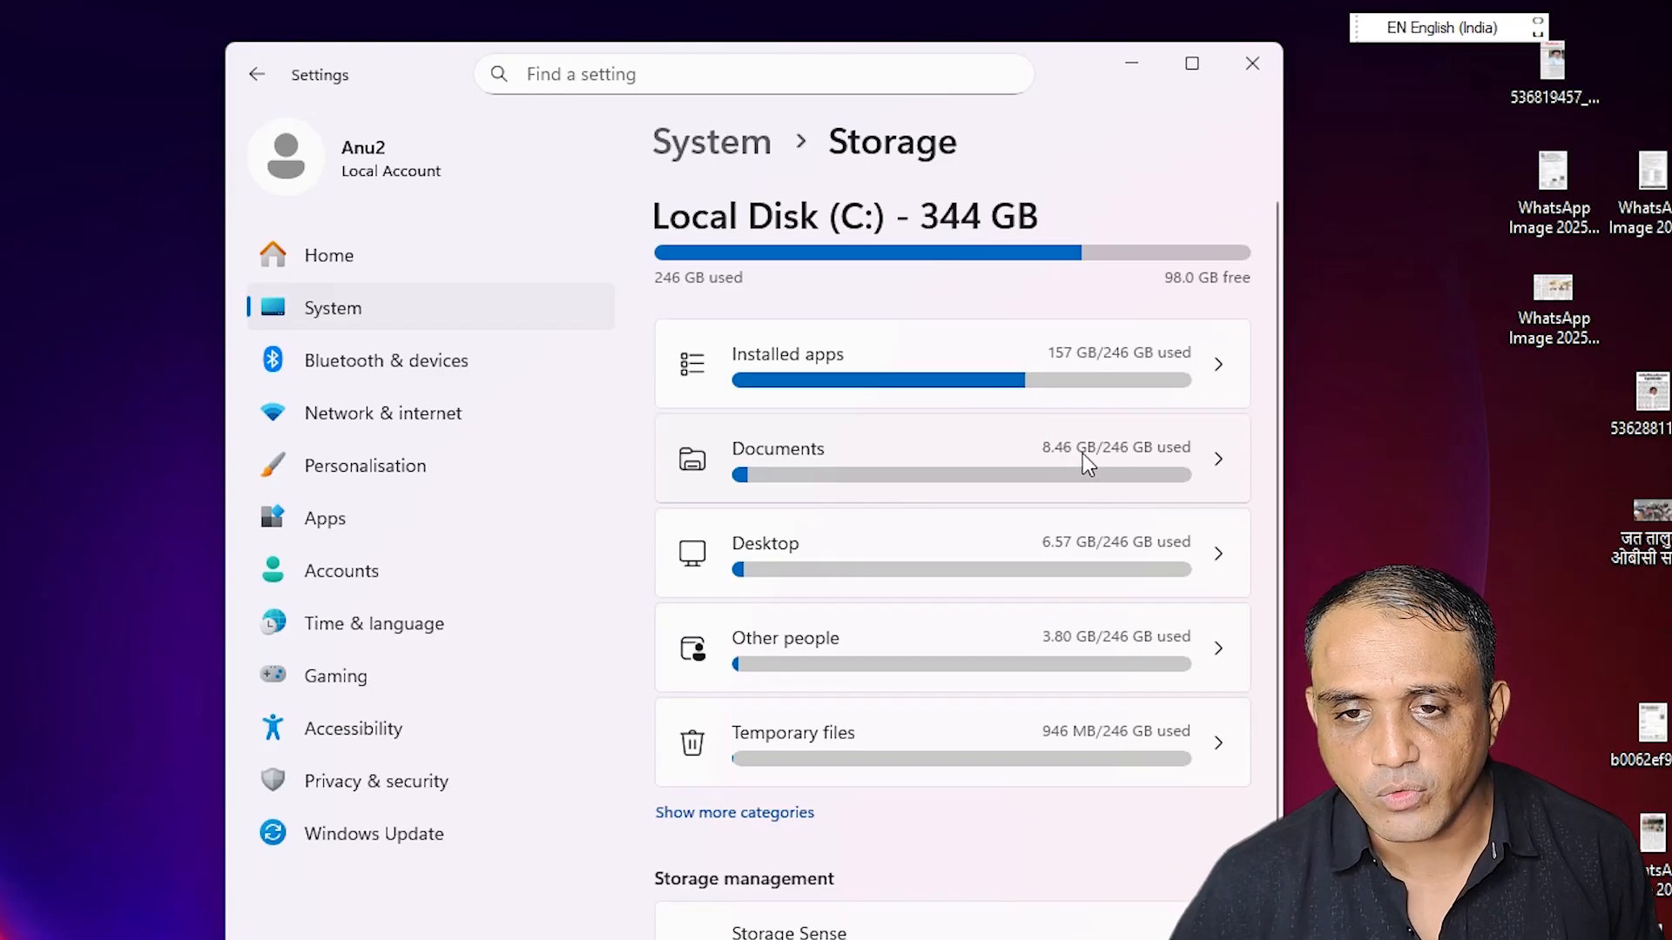
Step: Open the Documents folder from its storage category and check the folder's size in its properties
click(697, 449)
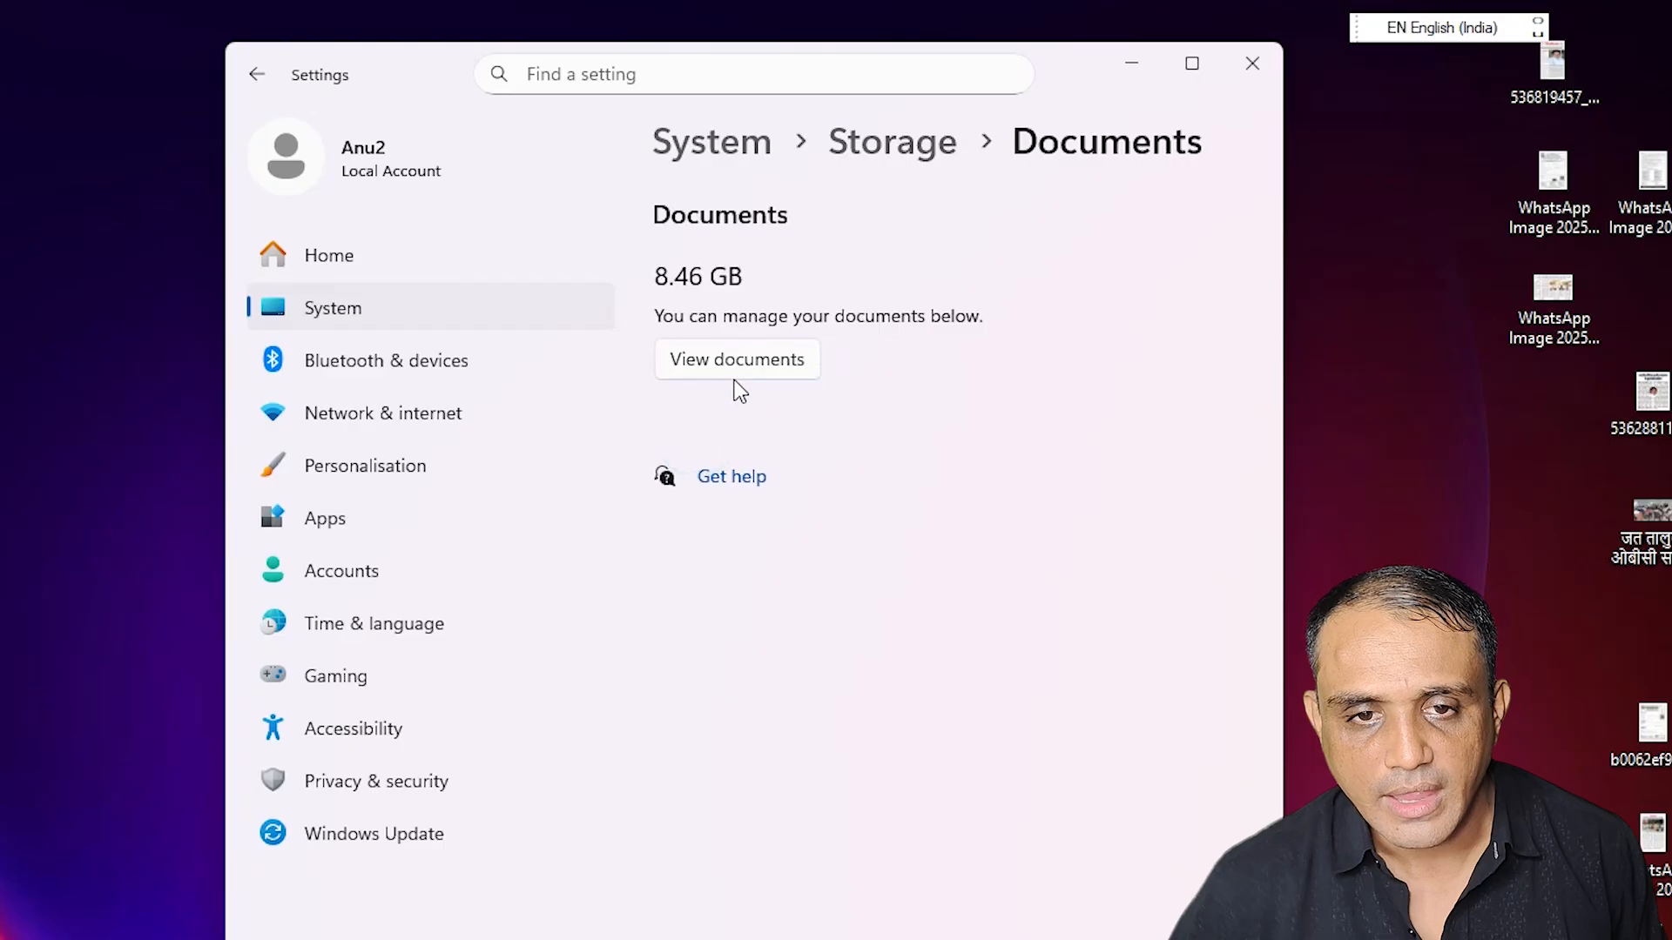
click(732, 370)
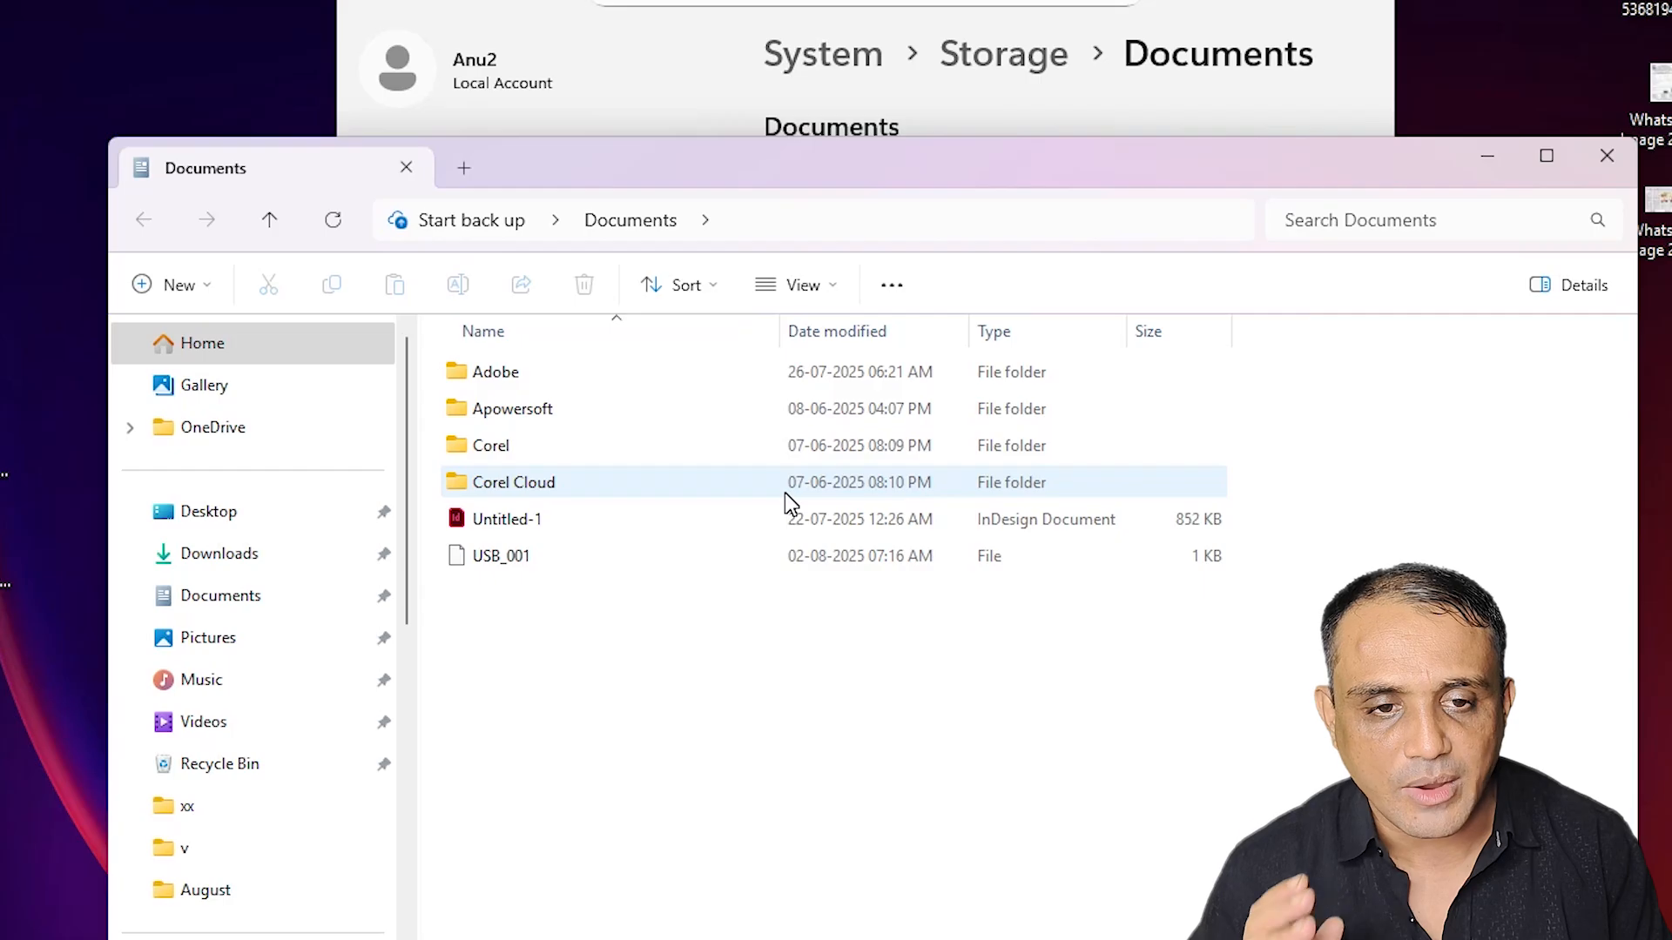
right_click(541, 383)
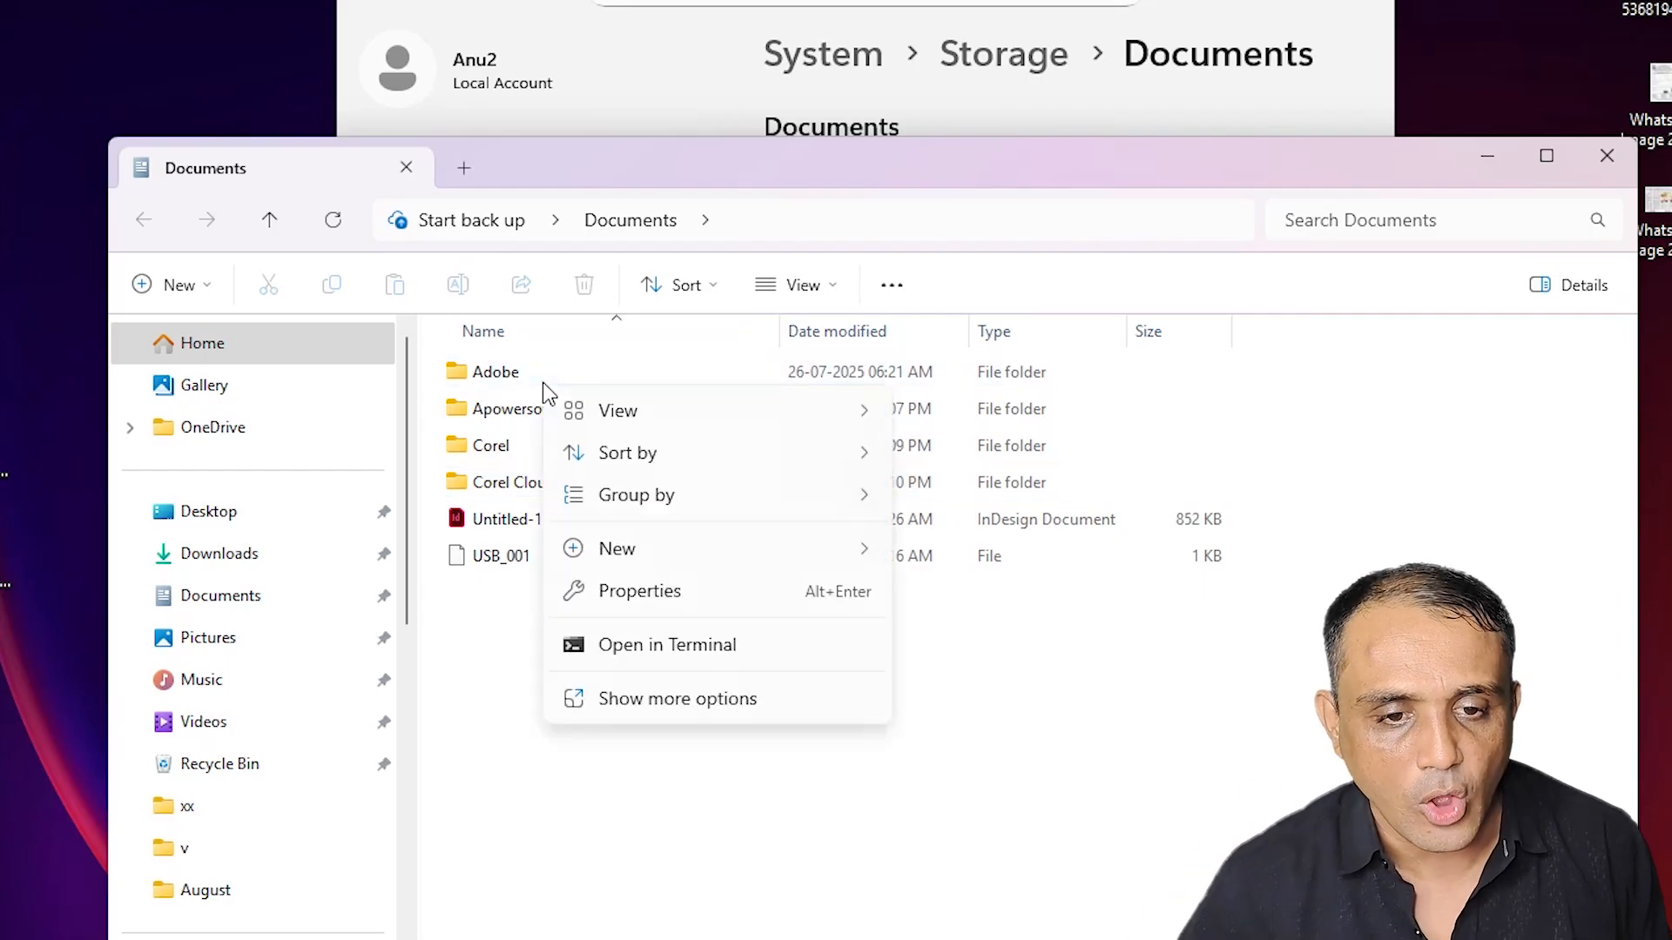
click(642, 596)
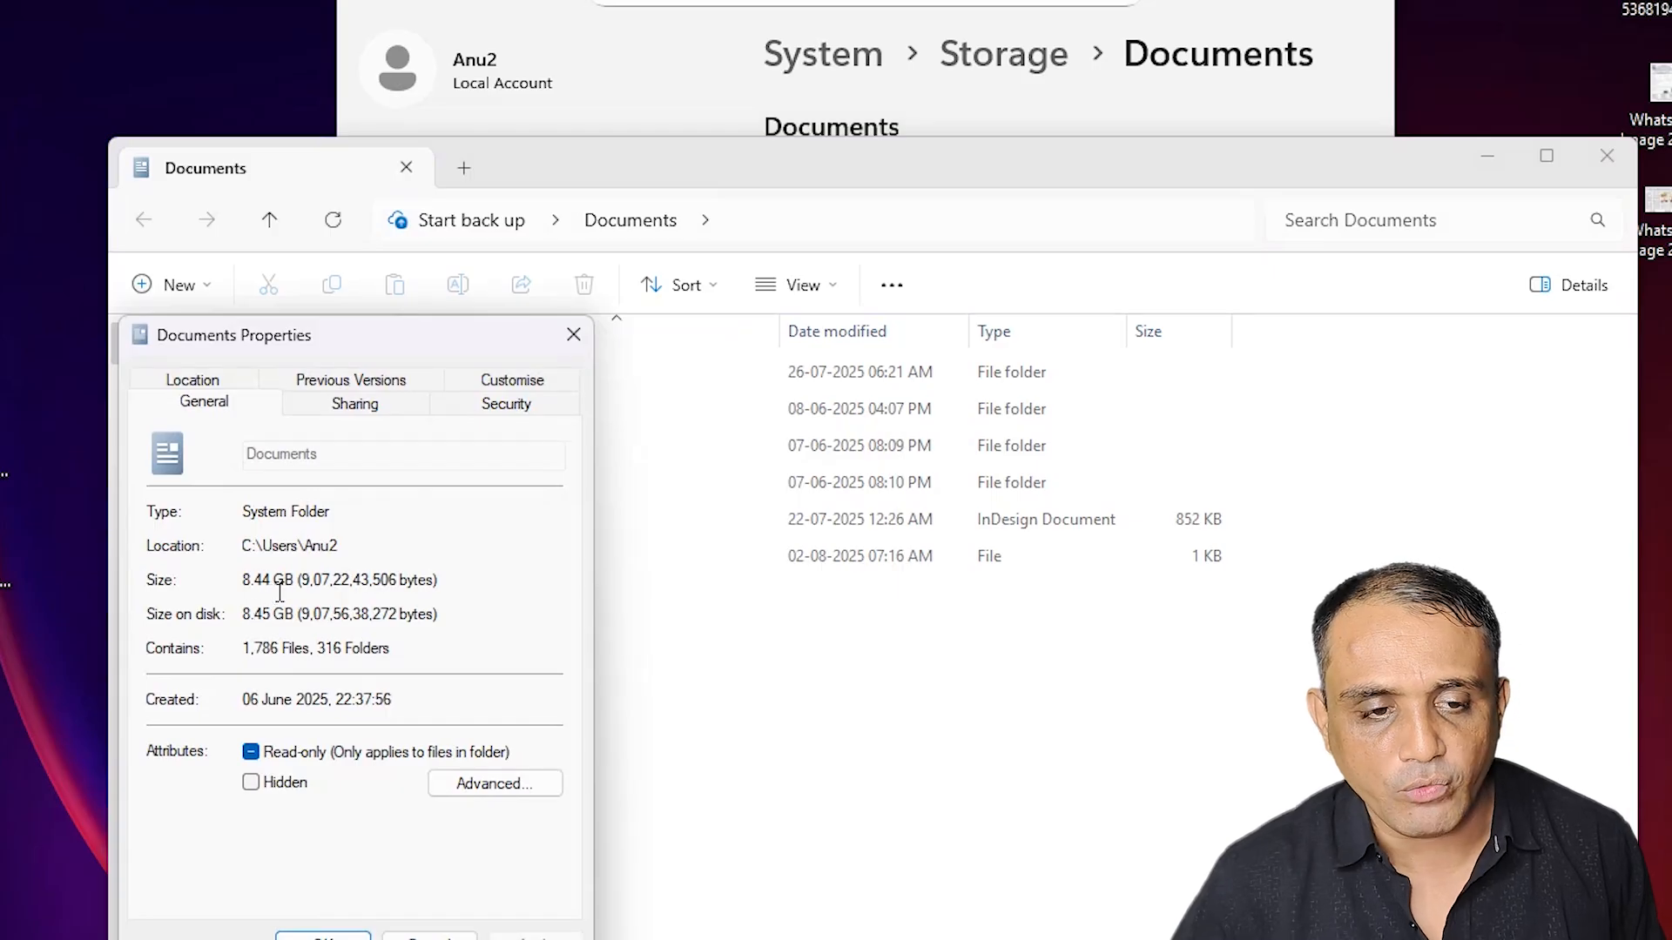
click(322, 936)
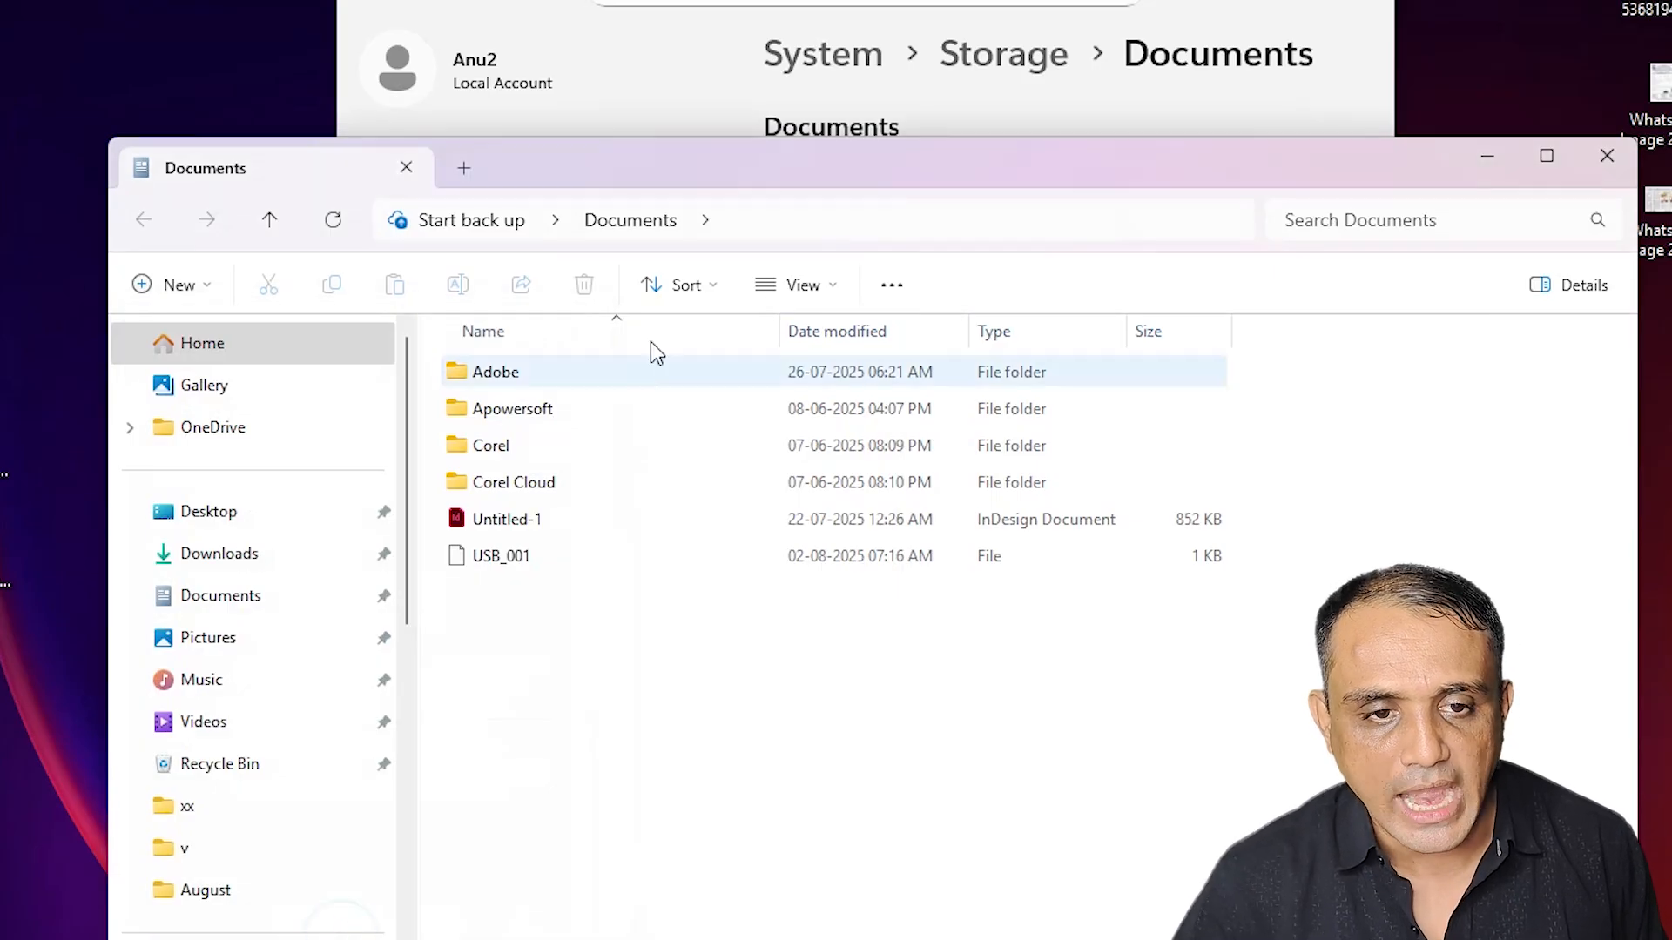
Step: Go to the 25.0 folder inside Adobe > Premiere Pro in Documents
click(519, 378)
double_click(519, 378)
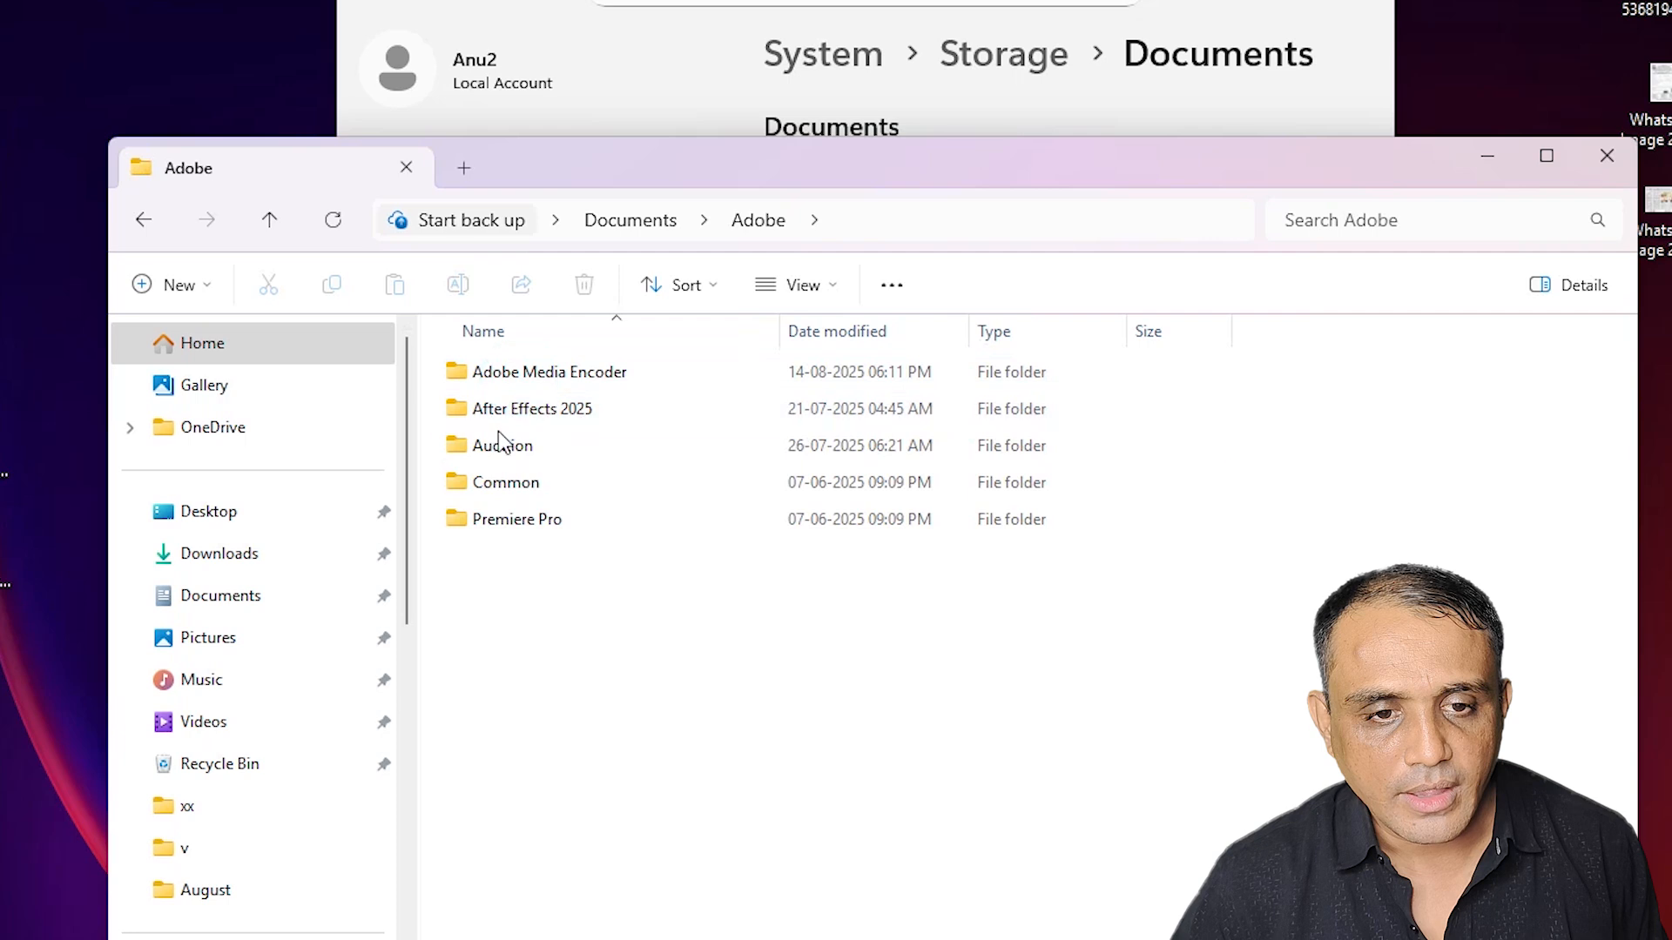
mouse_move(527, 526)
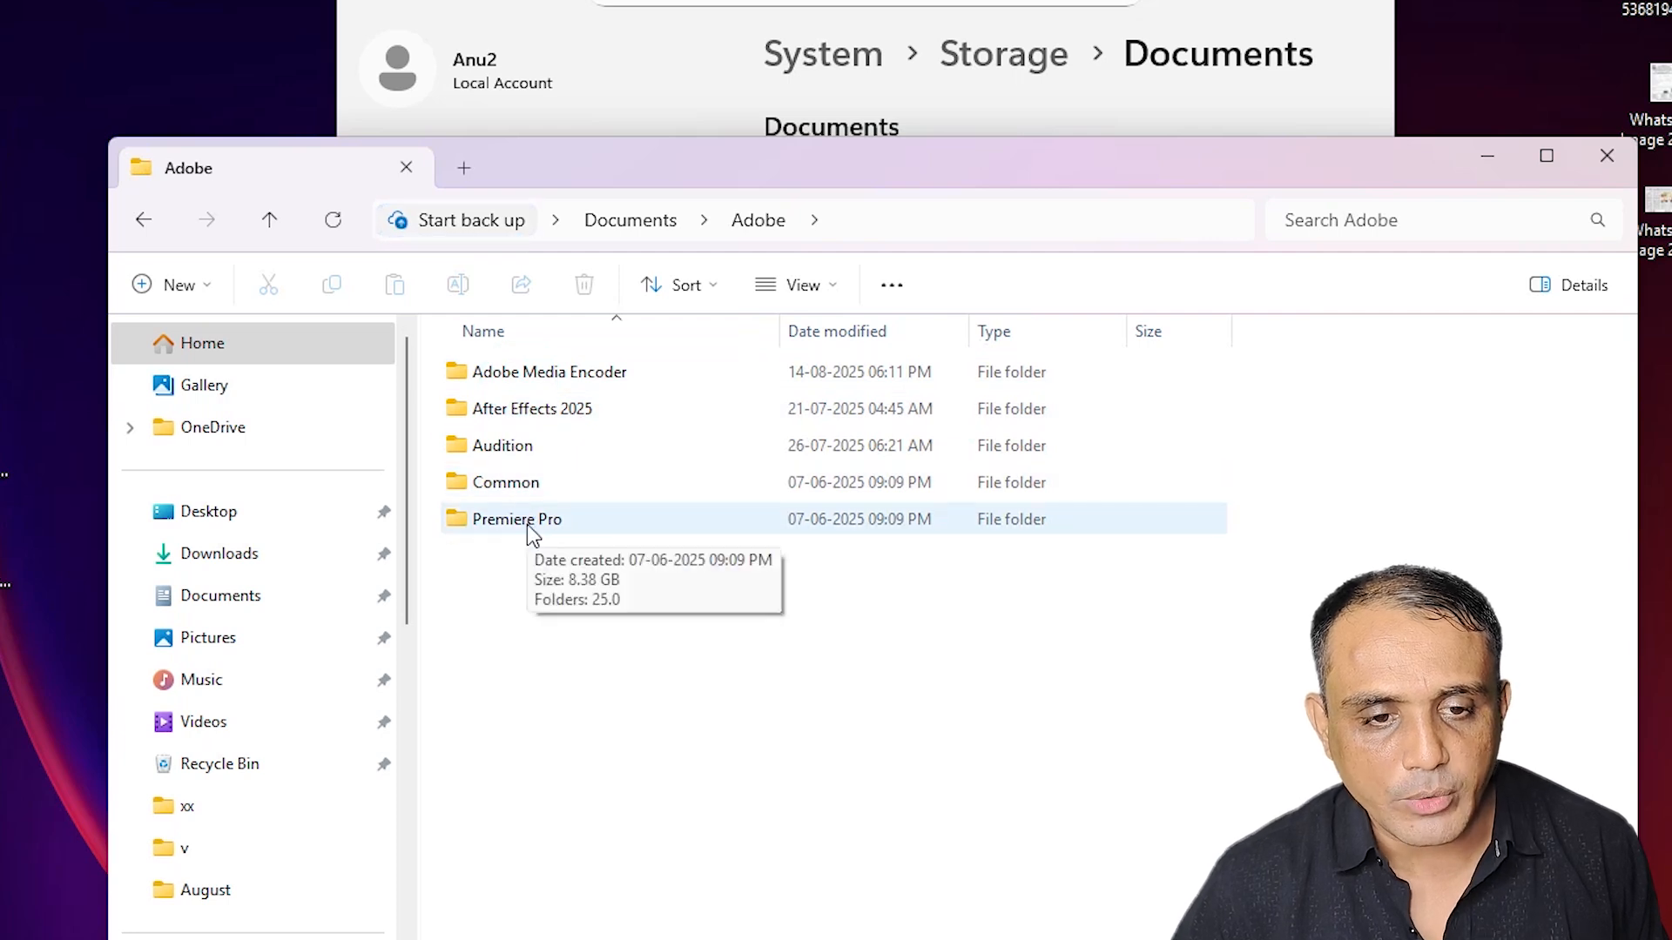
double_click(526, 521)
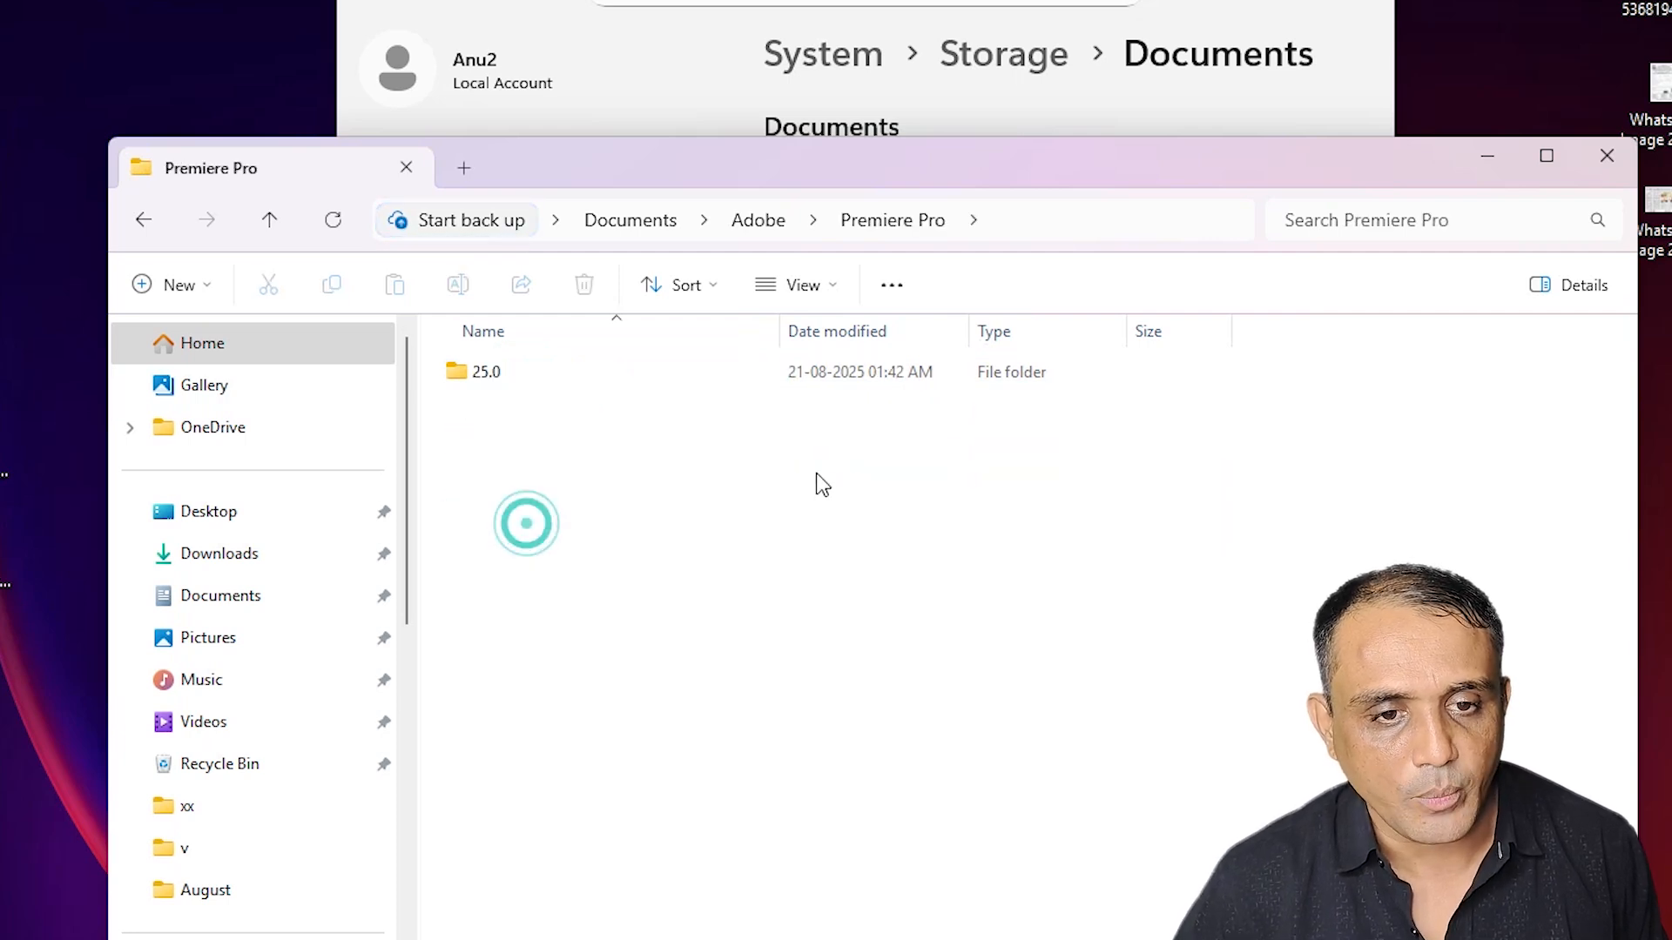
double_click(519, 375)
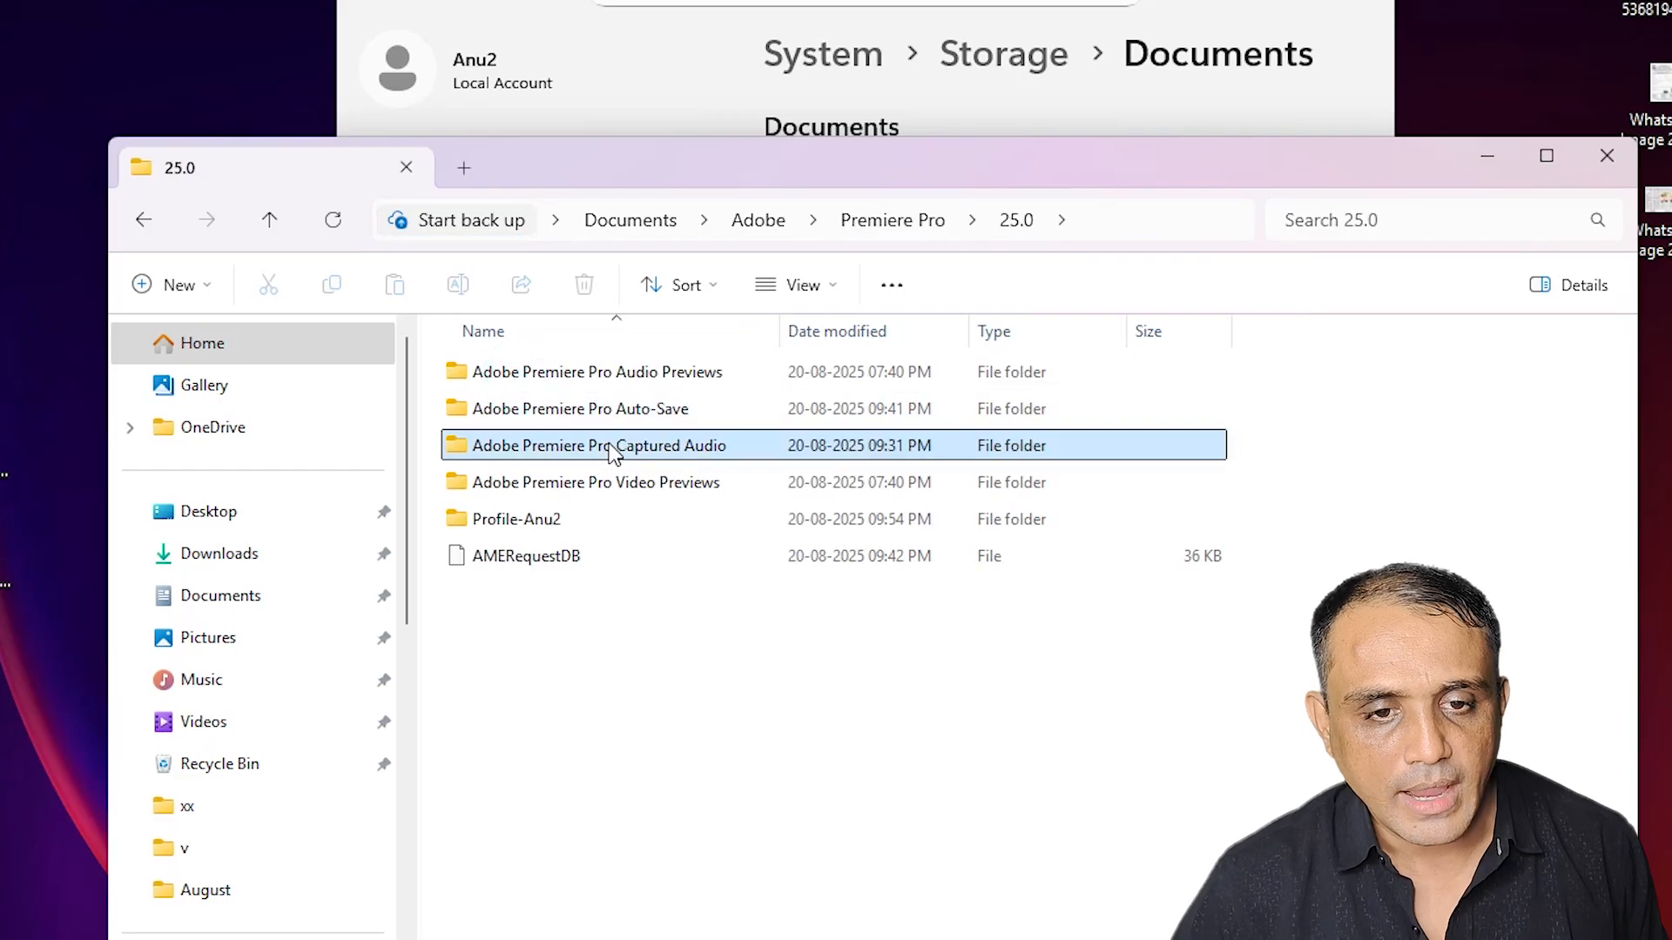
Step: Check the size of the Adobe Premiere Pro Captured Audio folder in its properties
right_click(613, 452)
click(704, 843)
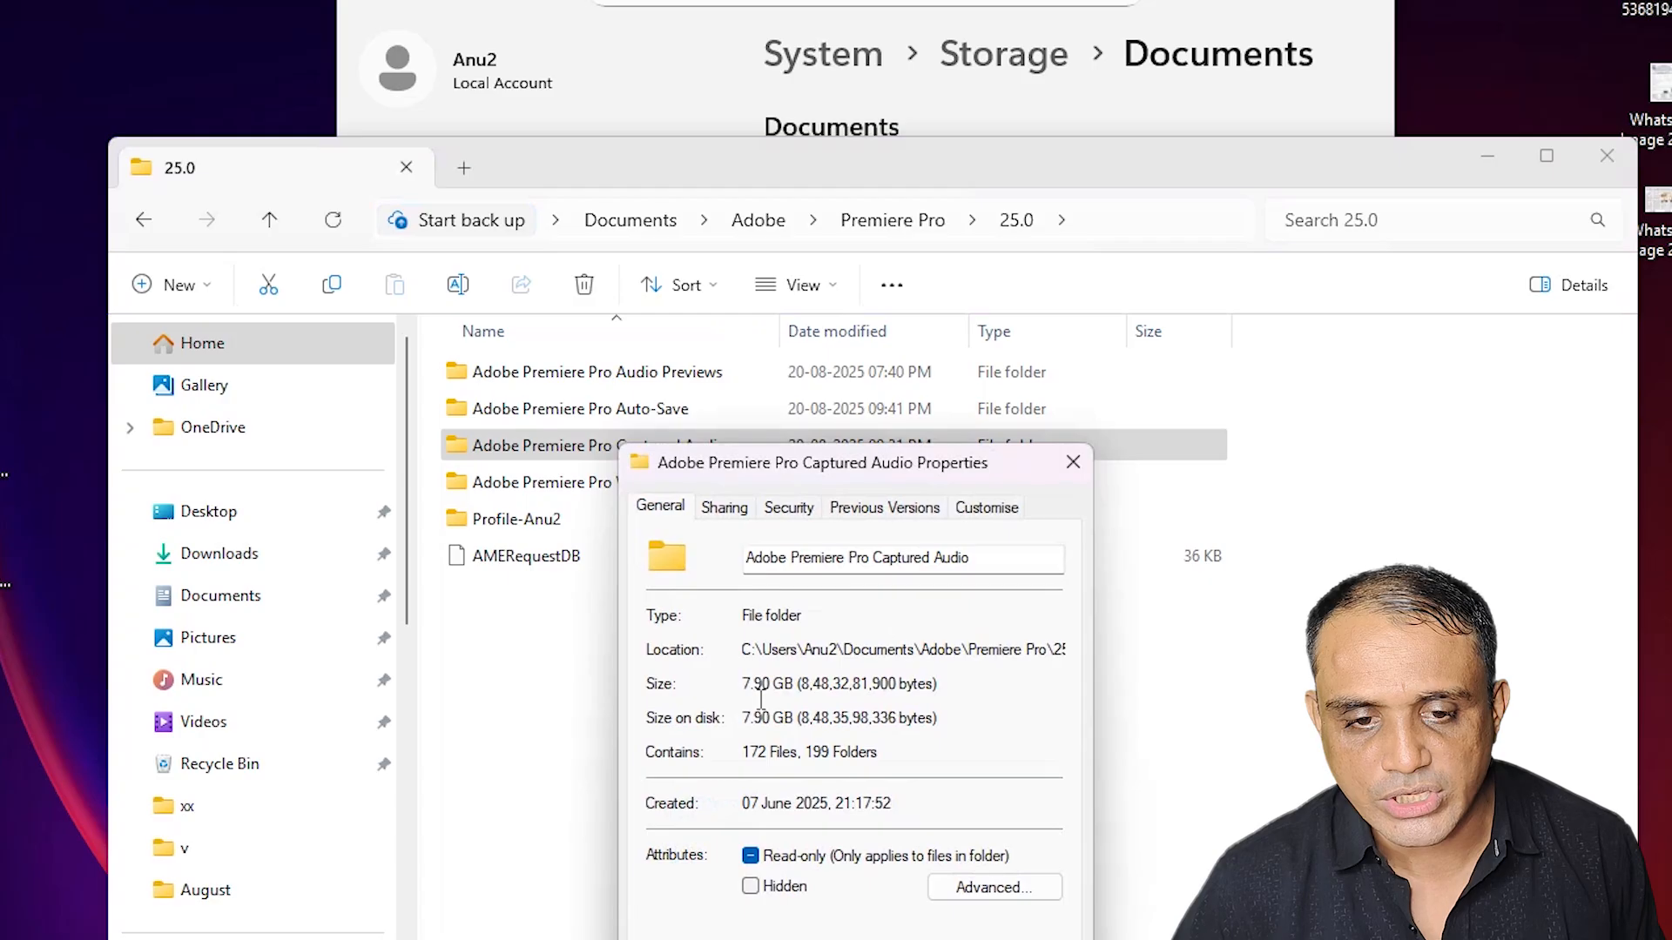
key(Escape)
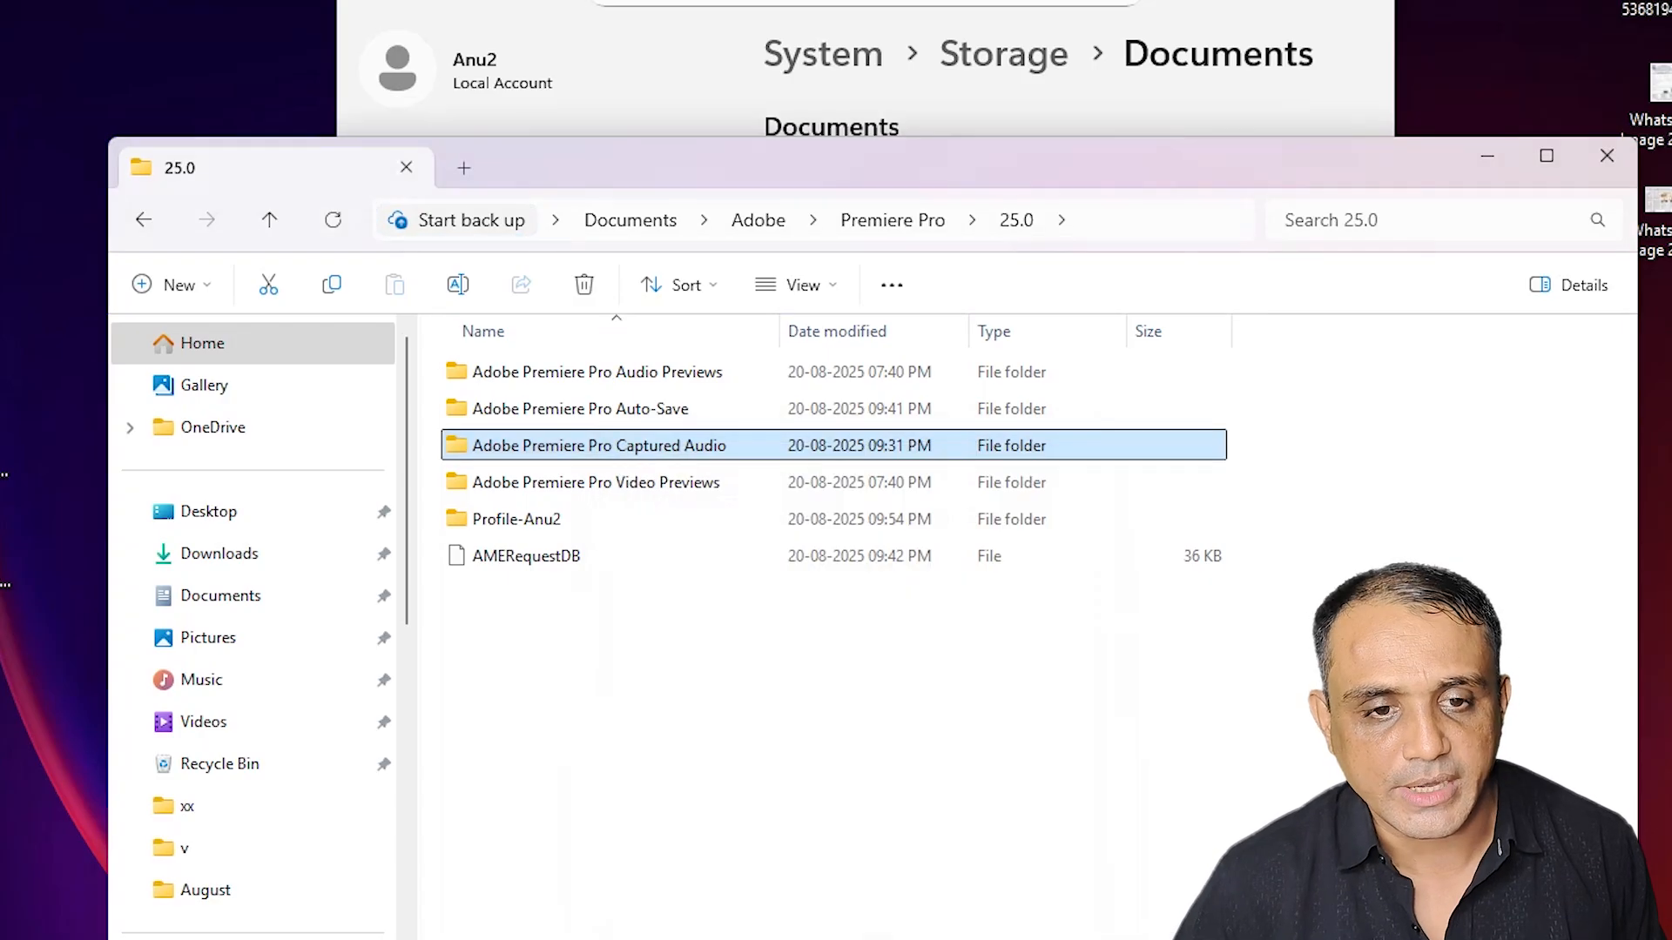
Step: Delete all project folders inside the Adobe Premiere Pro Captured Audio folder
double_click(723, 444)
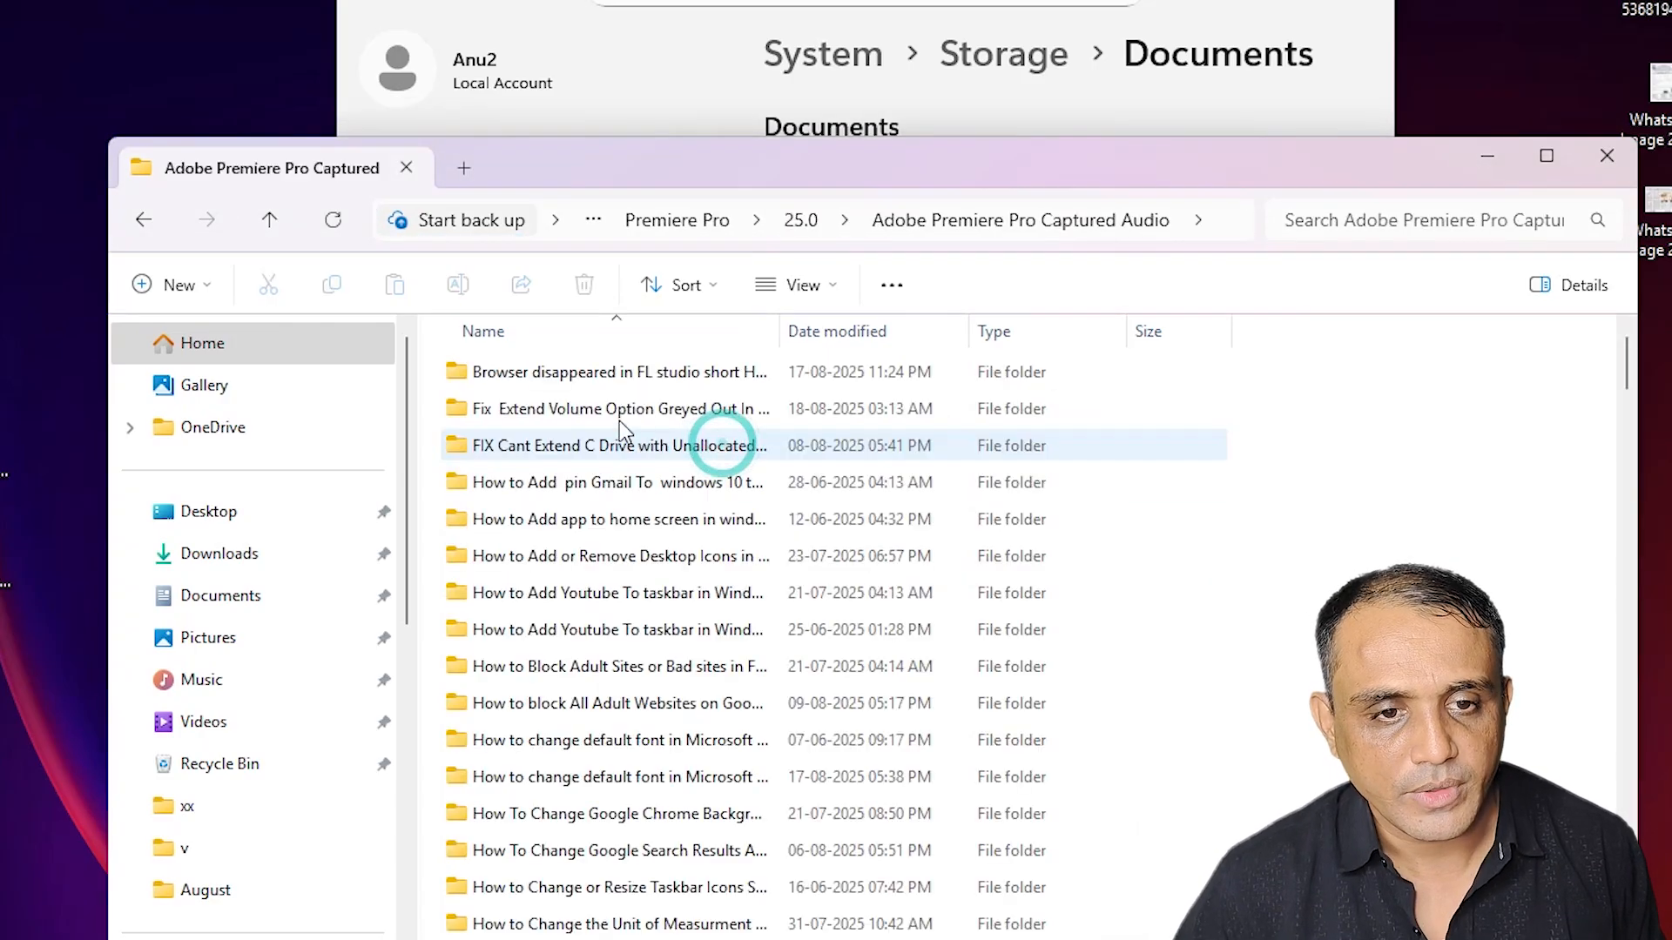
click(592, 373)
scroll(777, 782, down, 20)
scroll(777, 782, down, 20)
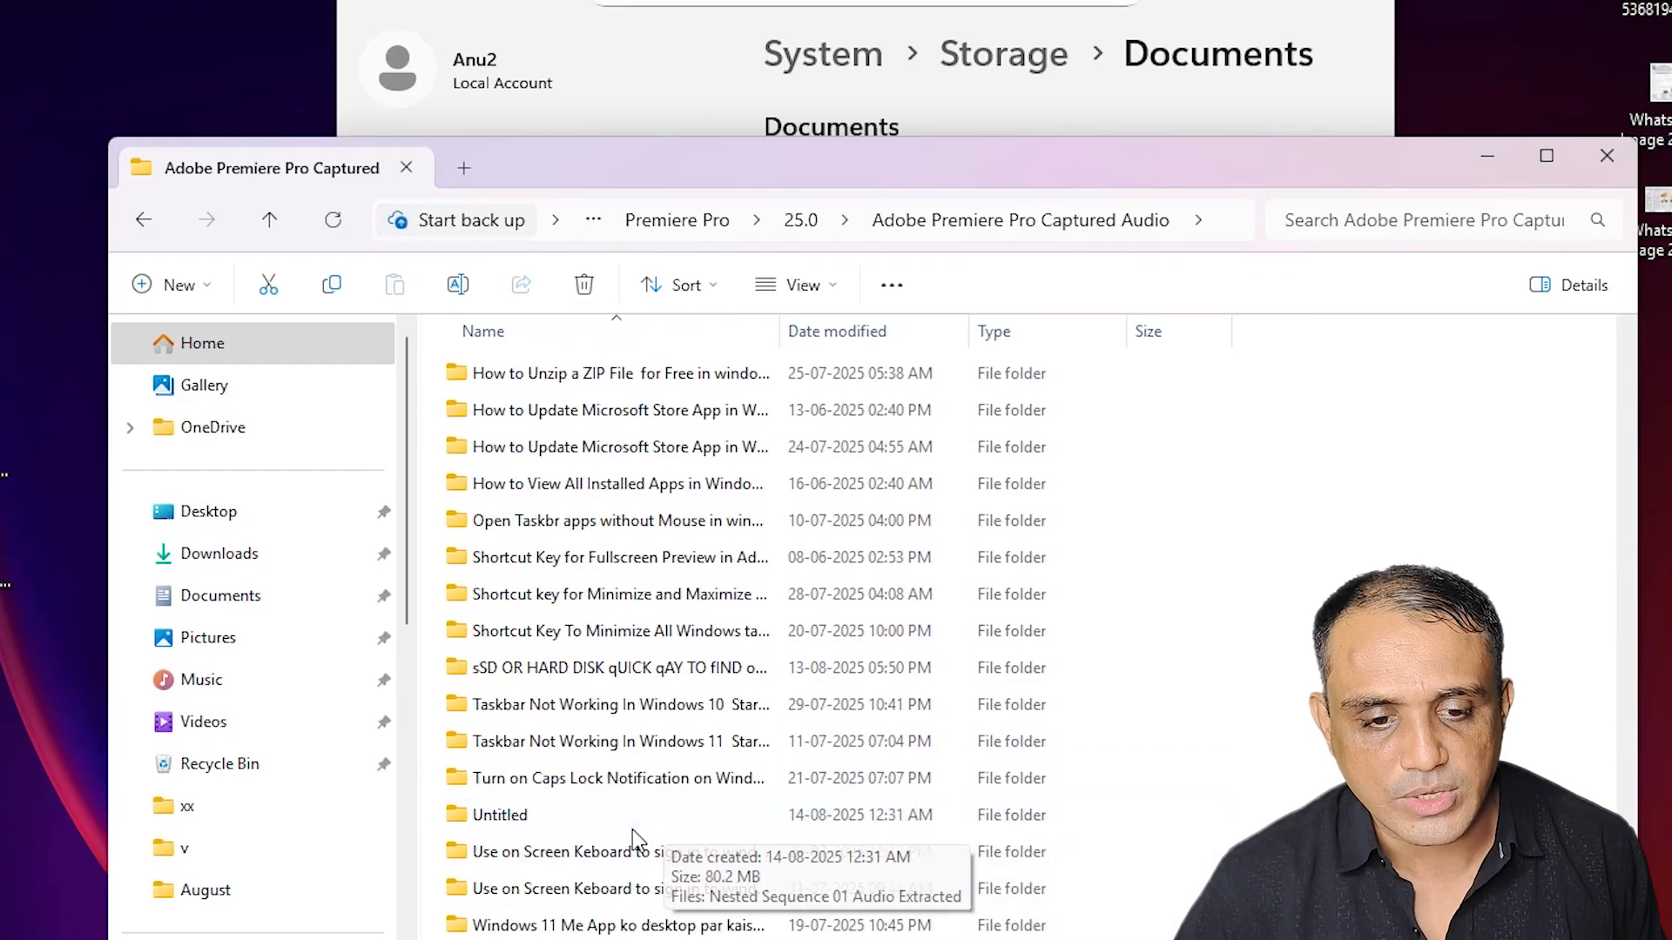
click(598, 888)
key(ctrl+a)
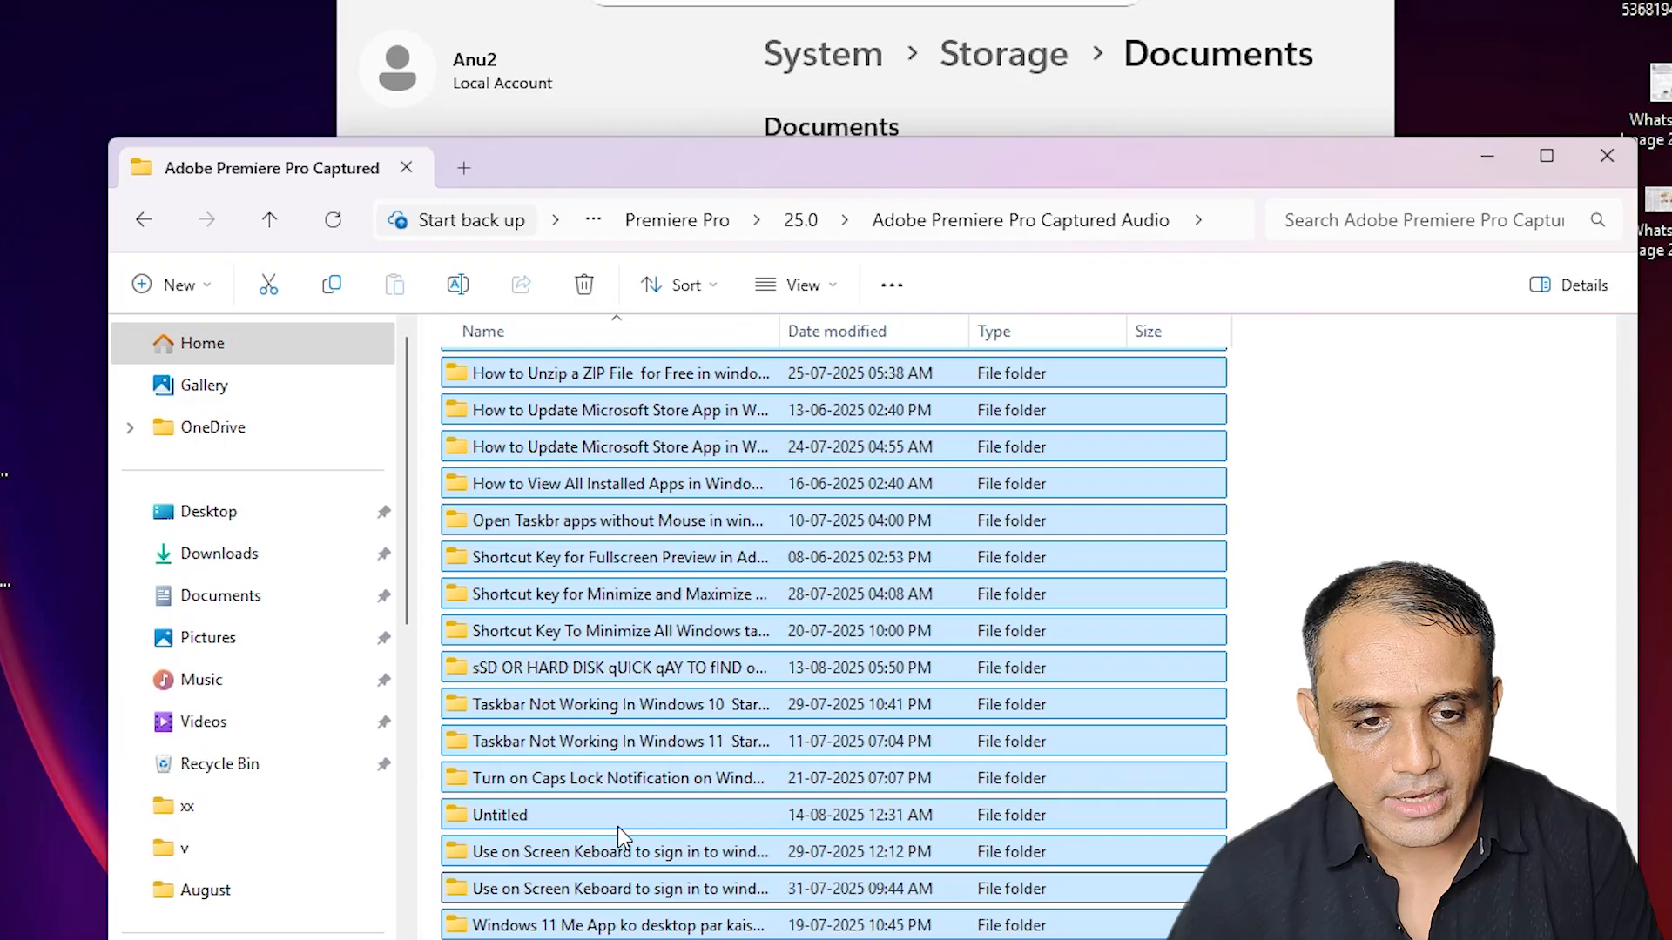
key(Delete)
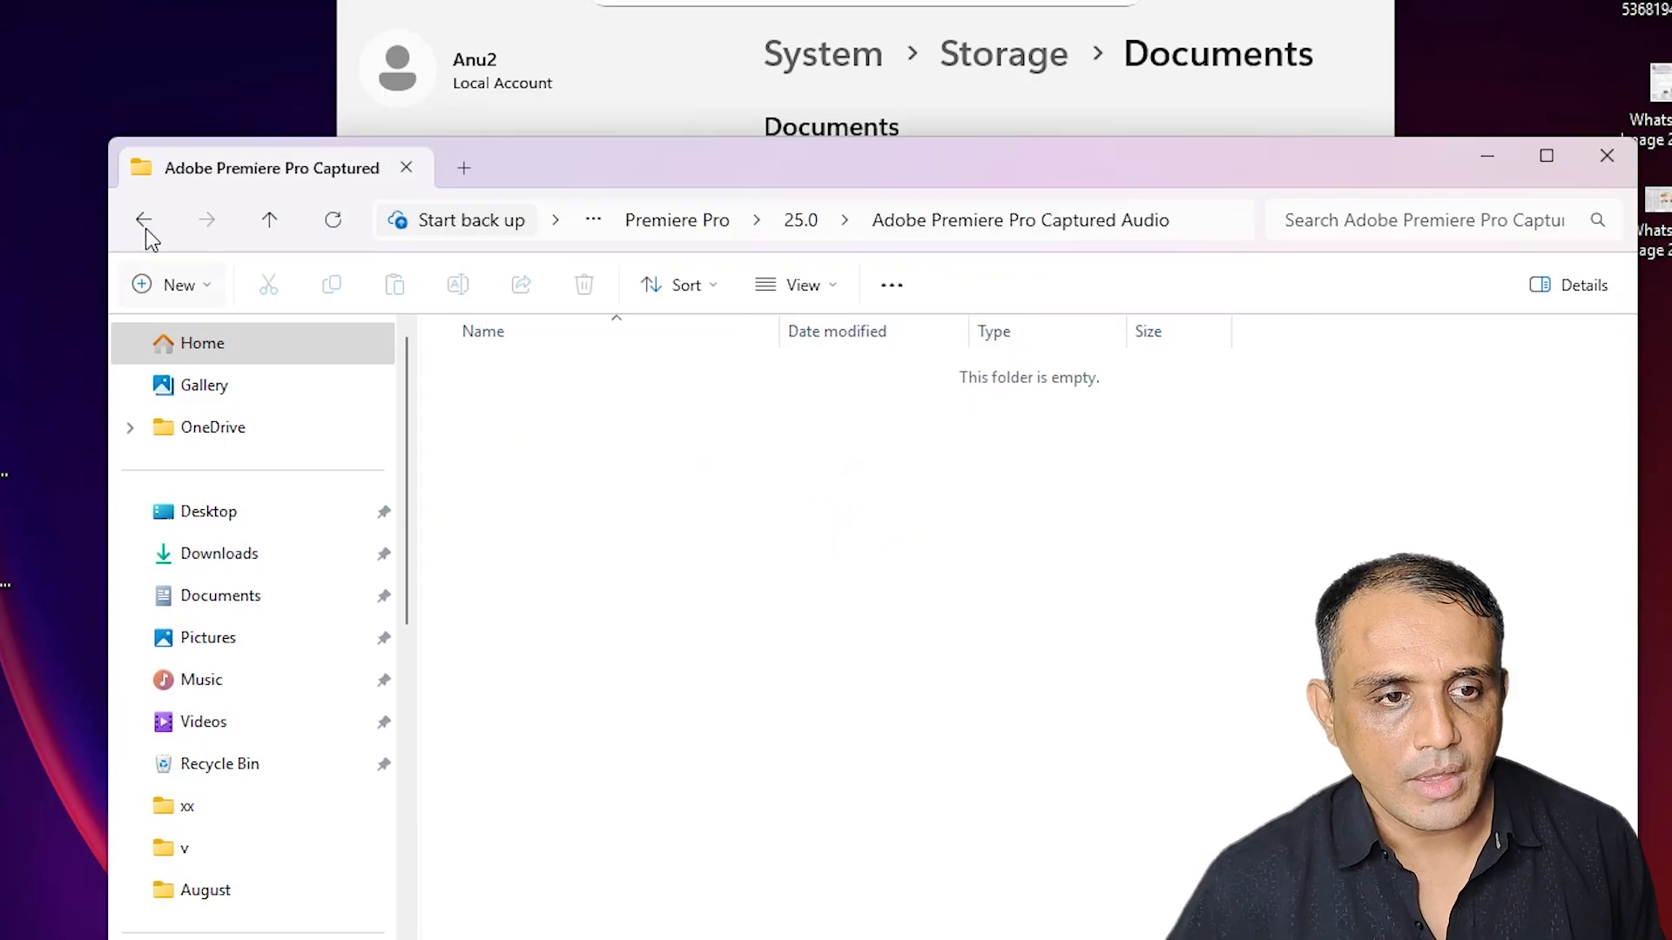
Step: Go back to the 25.0 folder, recheck the Captured Audio folder's properties, and close the File Explorer window
click(143, 220)
right_click(570, 455)
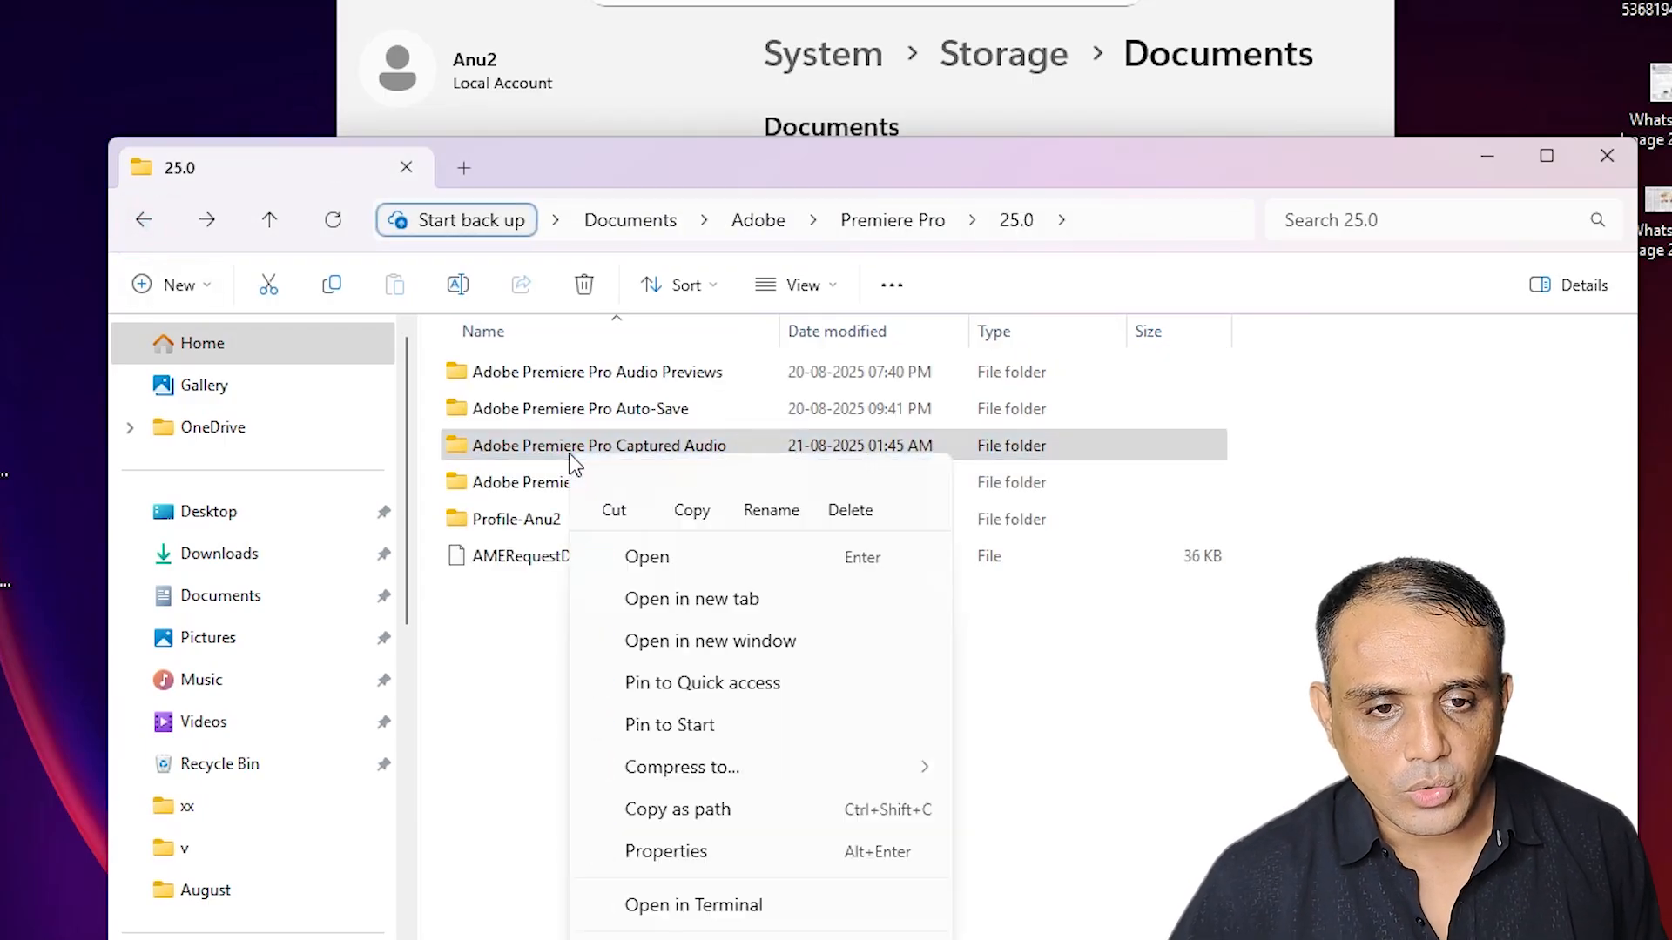
click(670, 860)
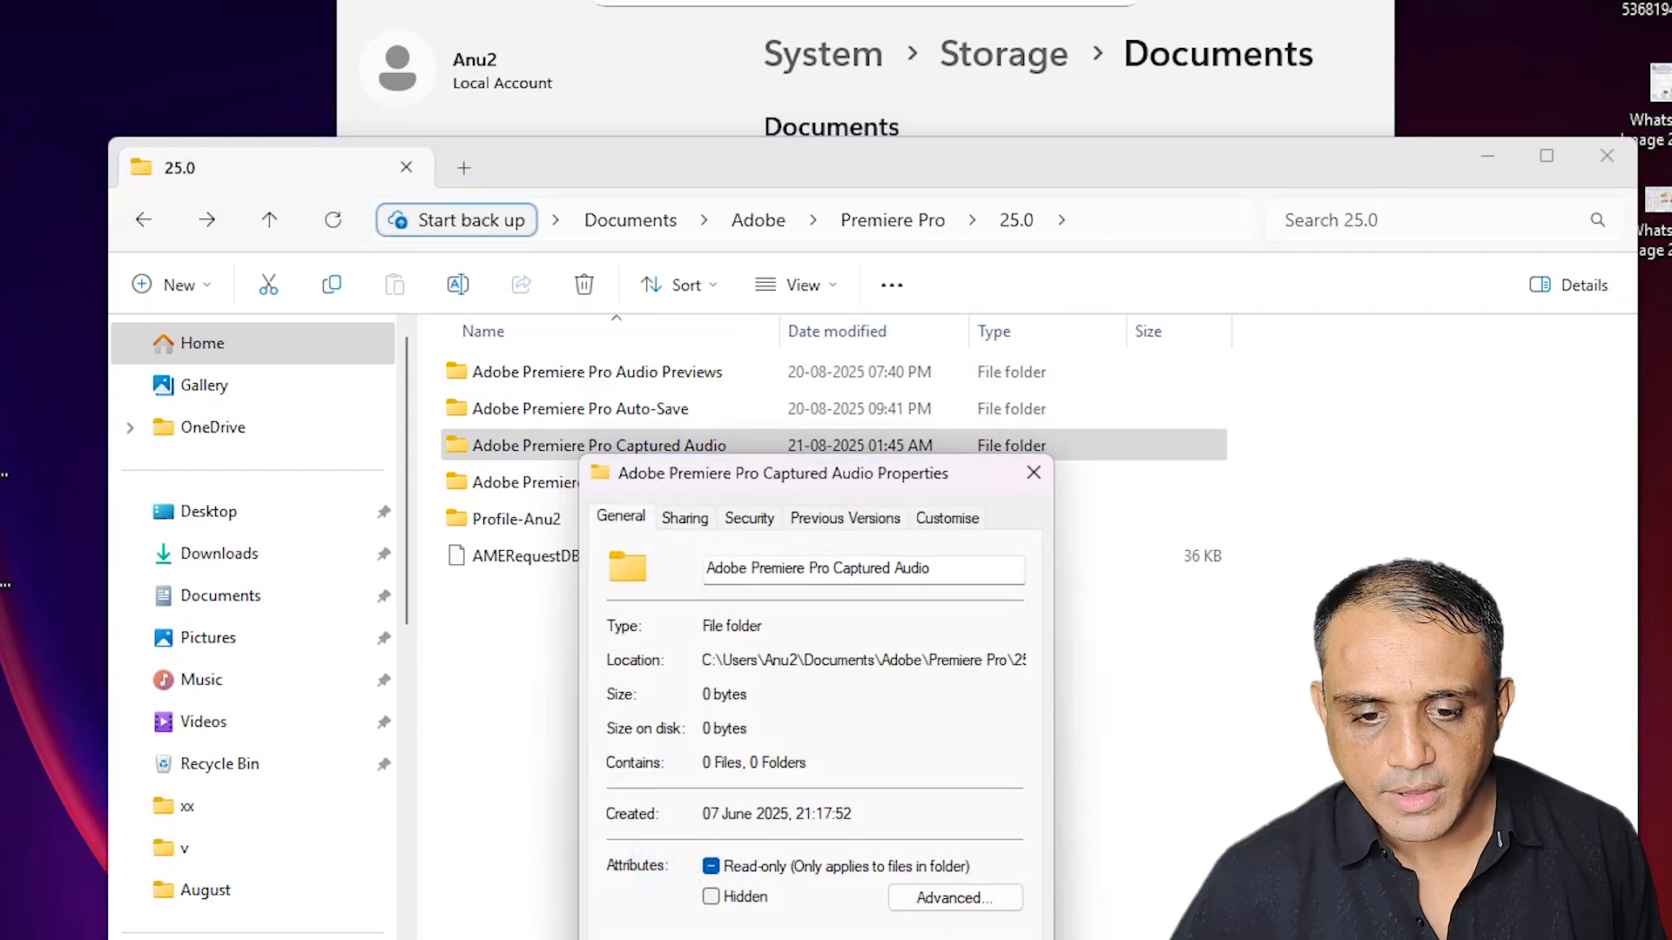
key(Escape)
click(1633, 158)
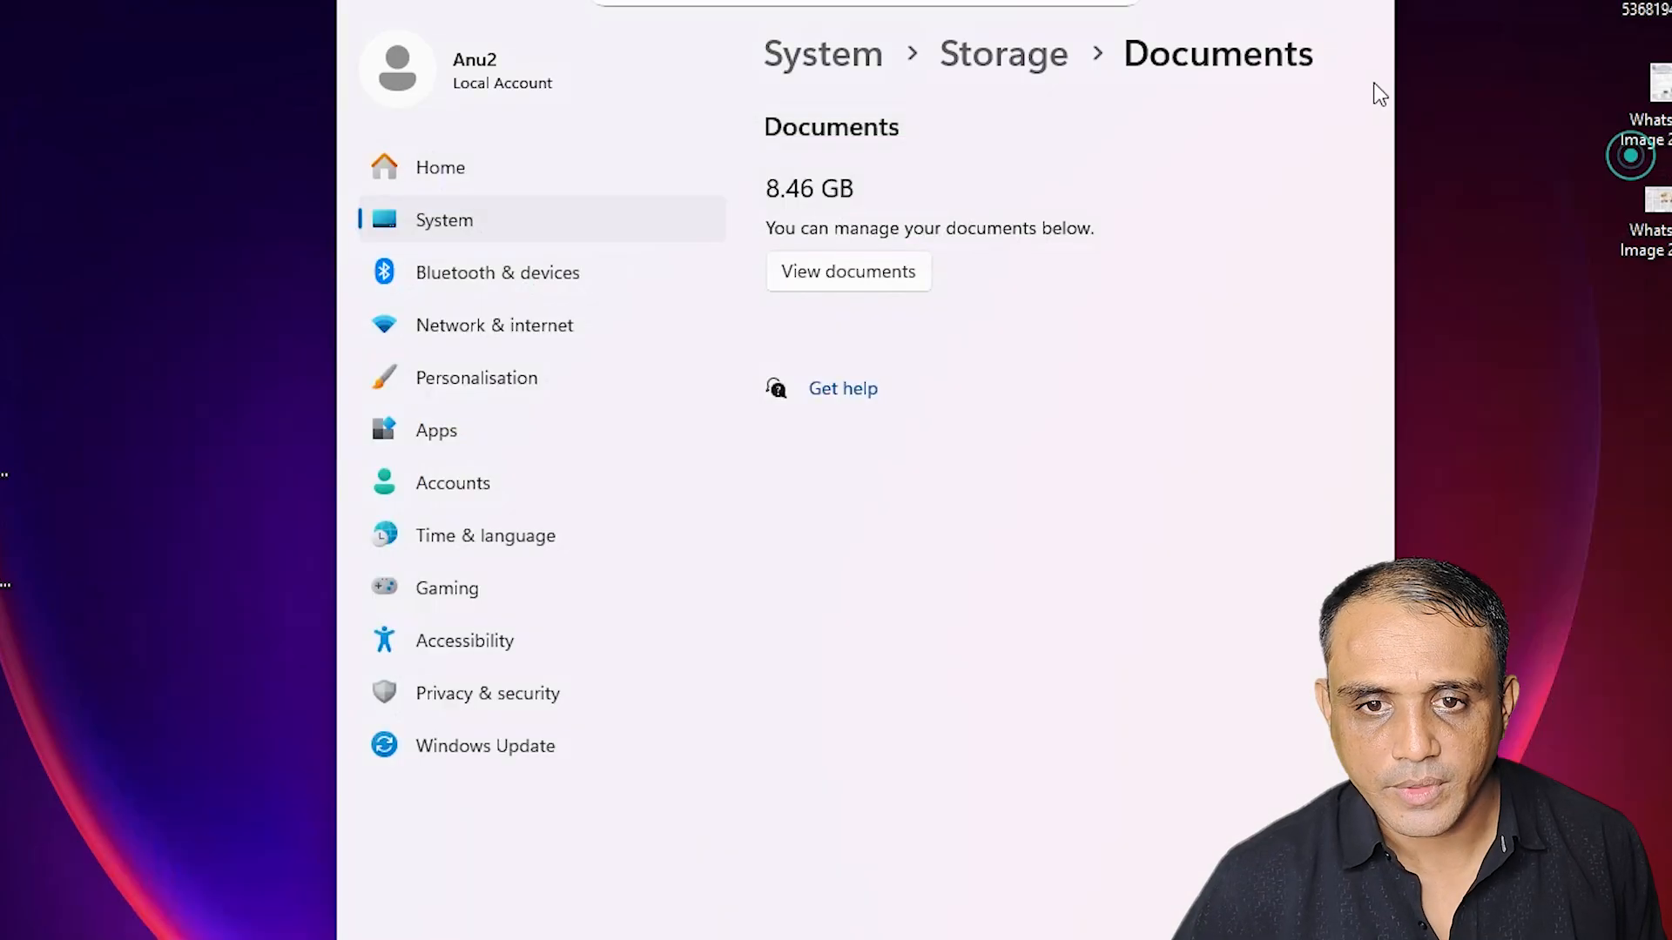
Step: Include the Recycle Bin in the storage settings' Temporary files clean-up, remove the selected files, and minimise Settings from the Storage overview
click(365, 5)
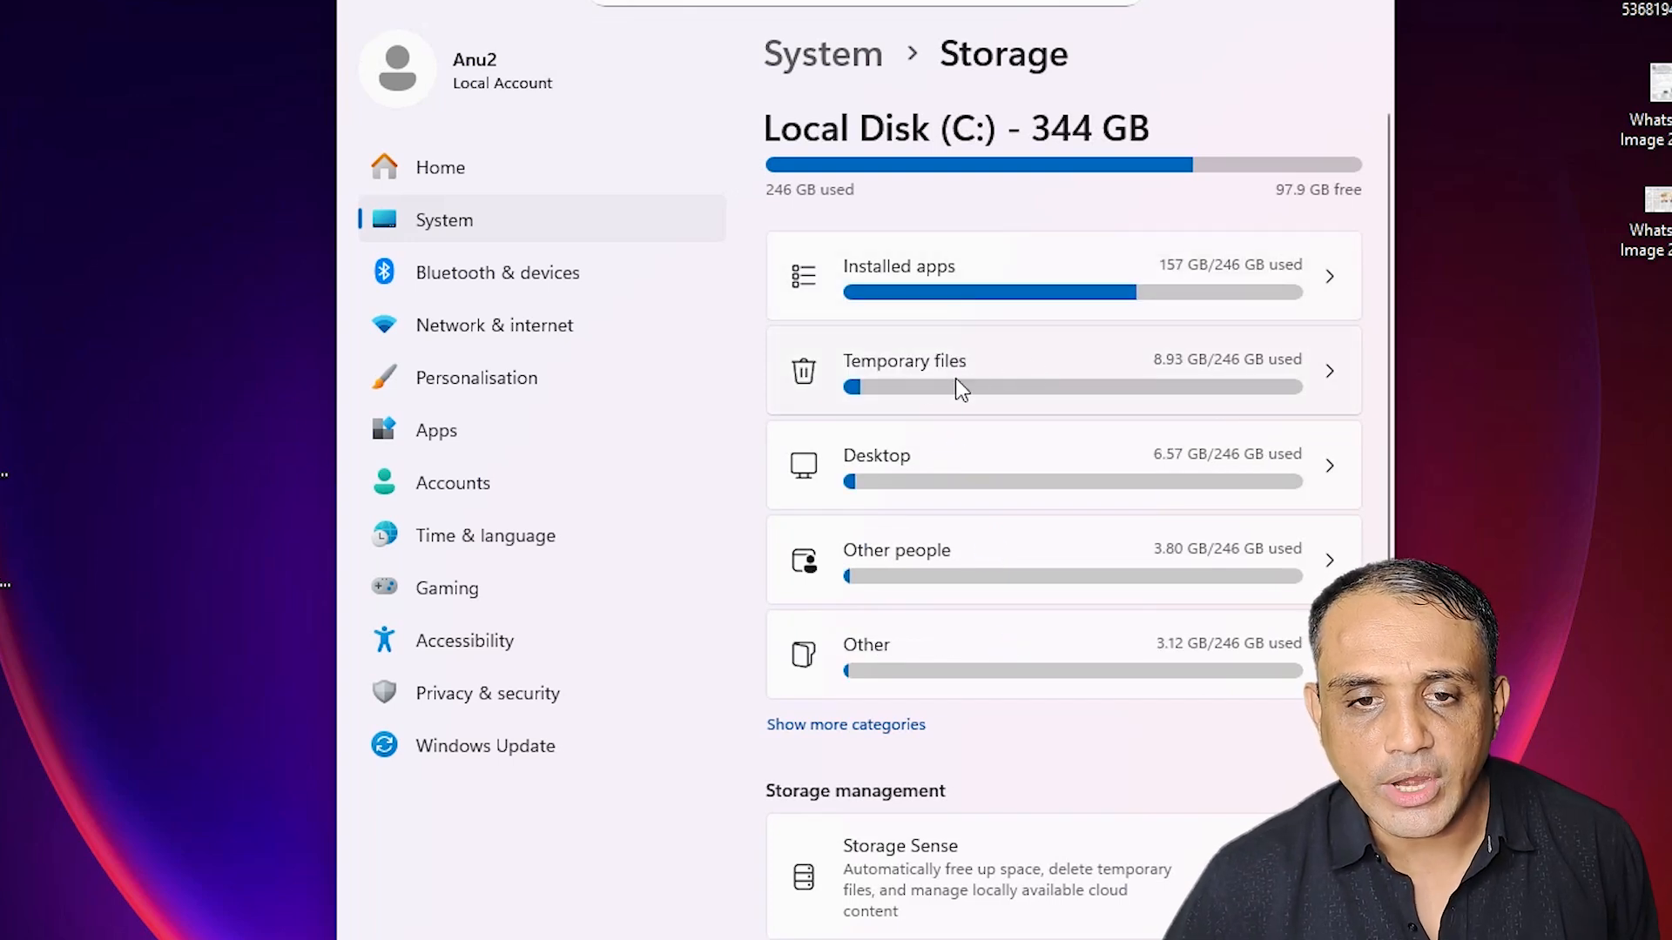
click(1183, 367)
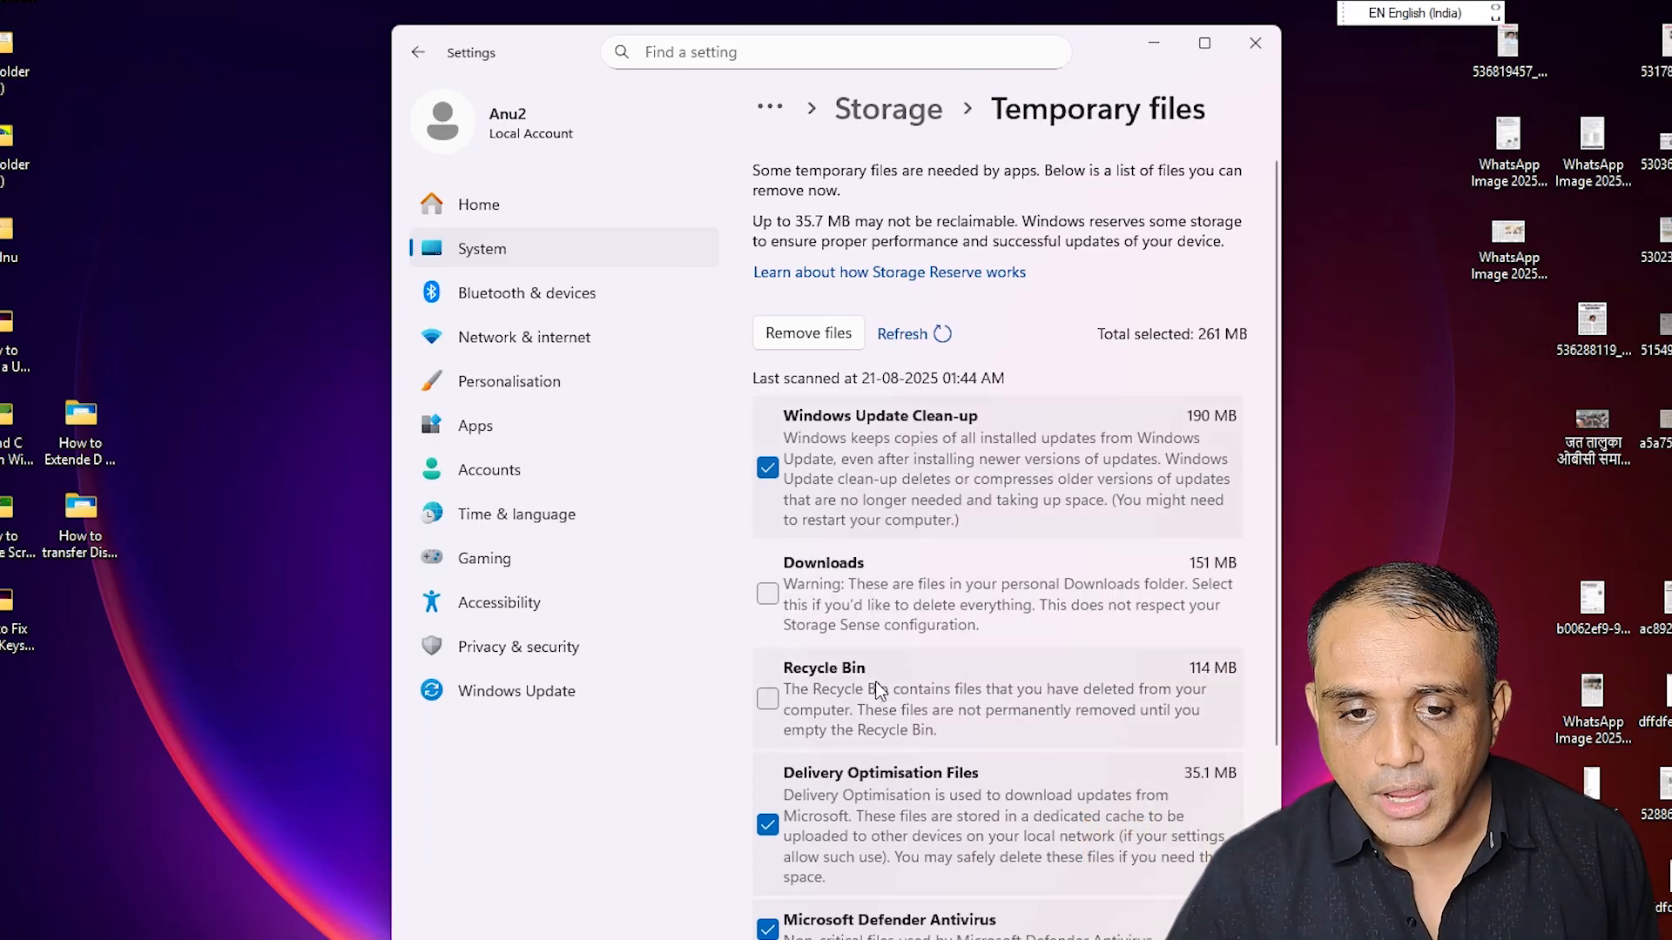
click(767, 698)
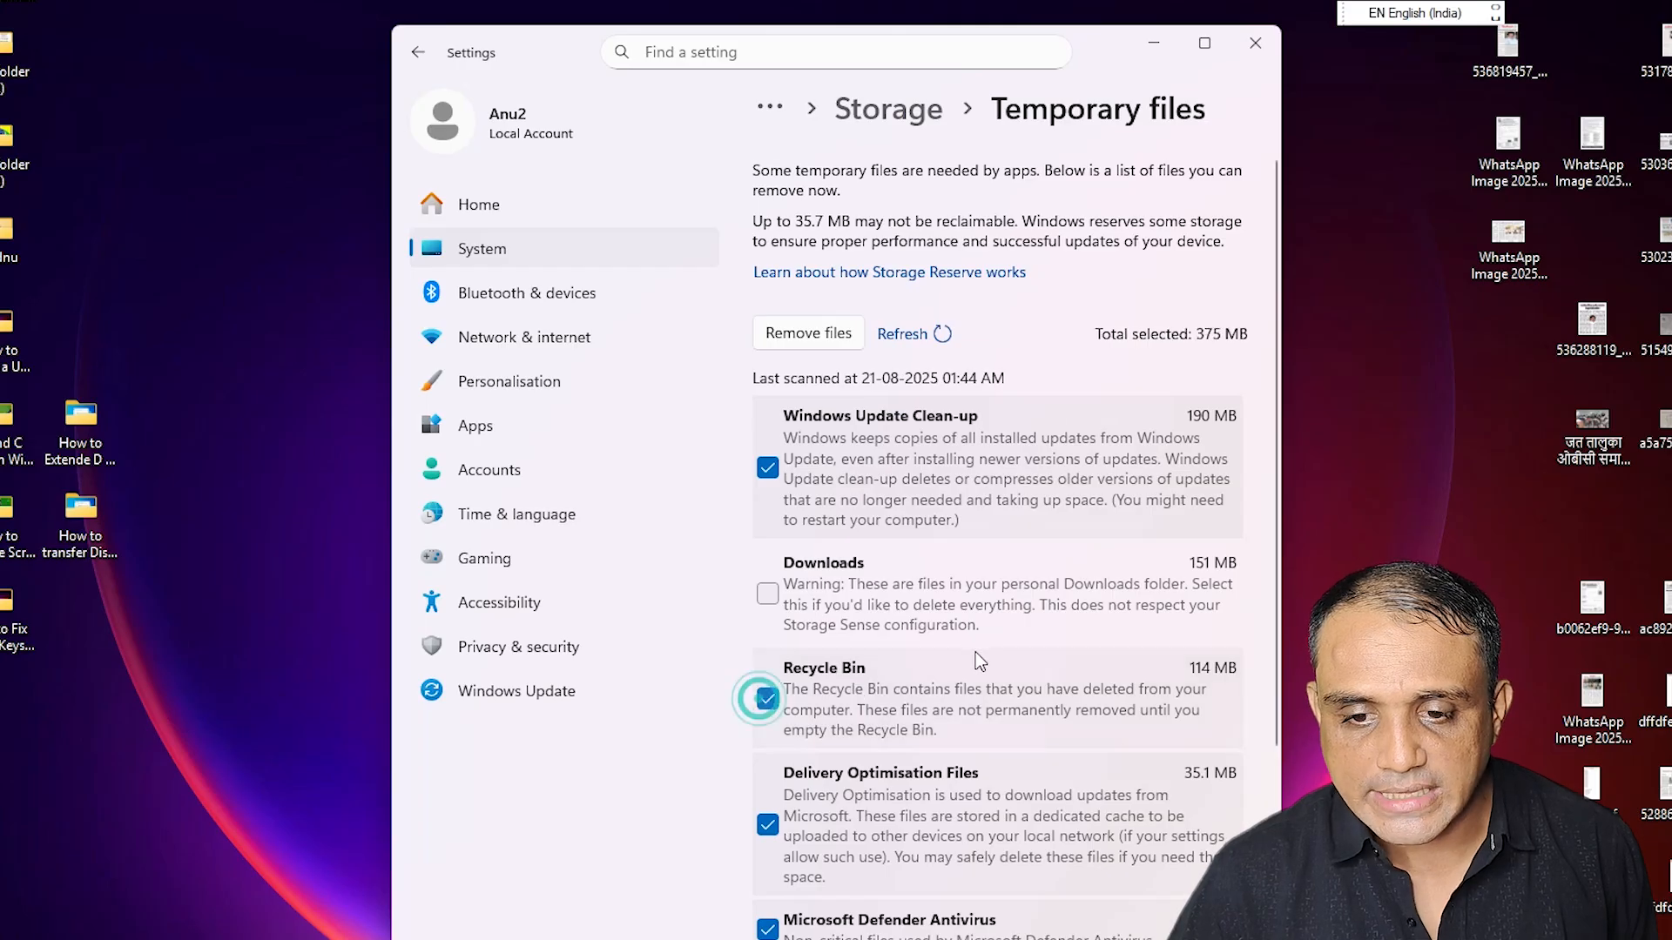
scroll(975, 652, down, 4)
scroll(996, 618, down, 1)
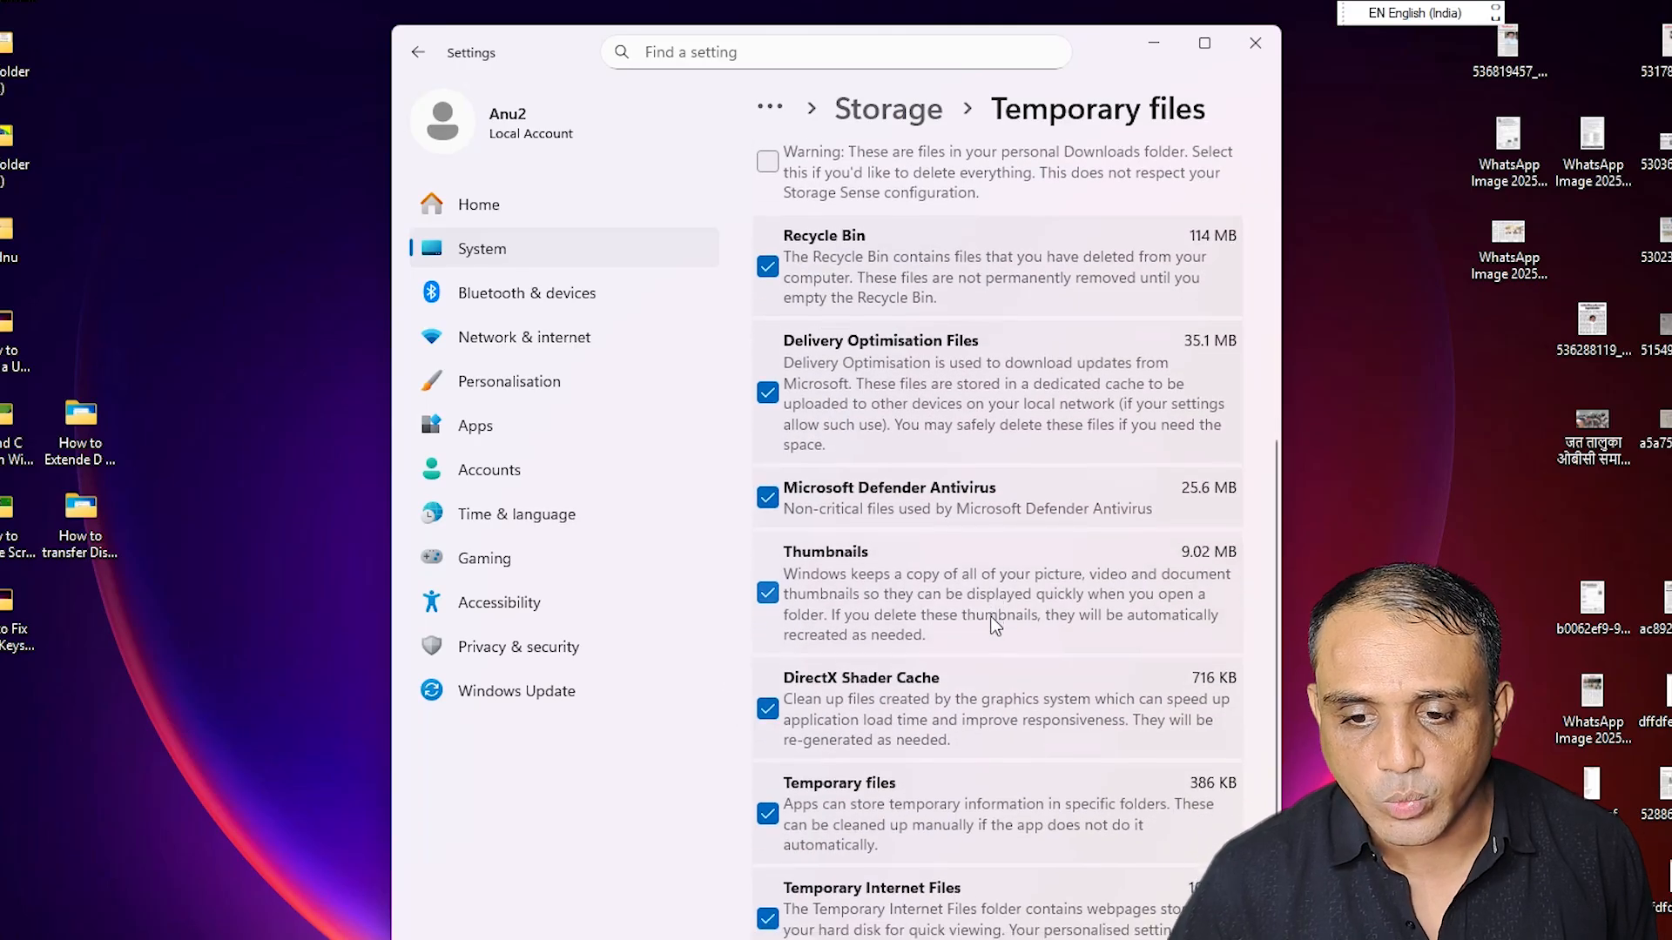
scroll(1013, 629, up, 5)
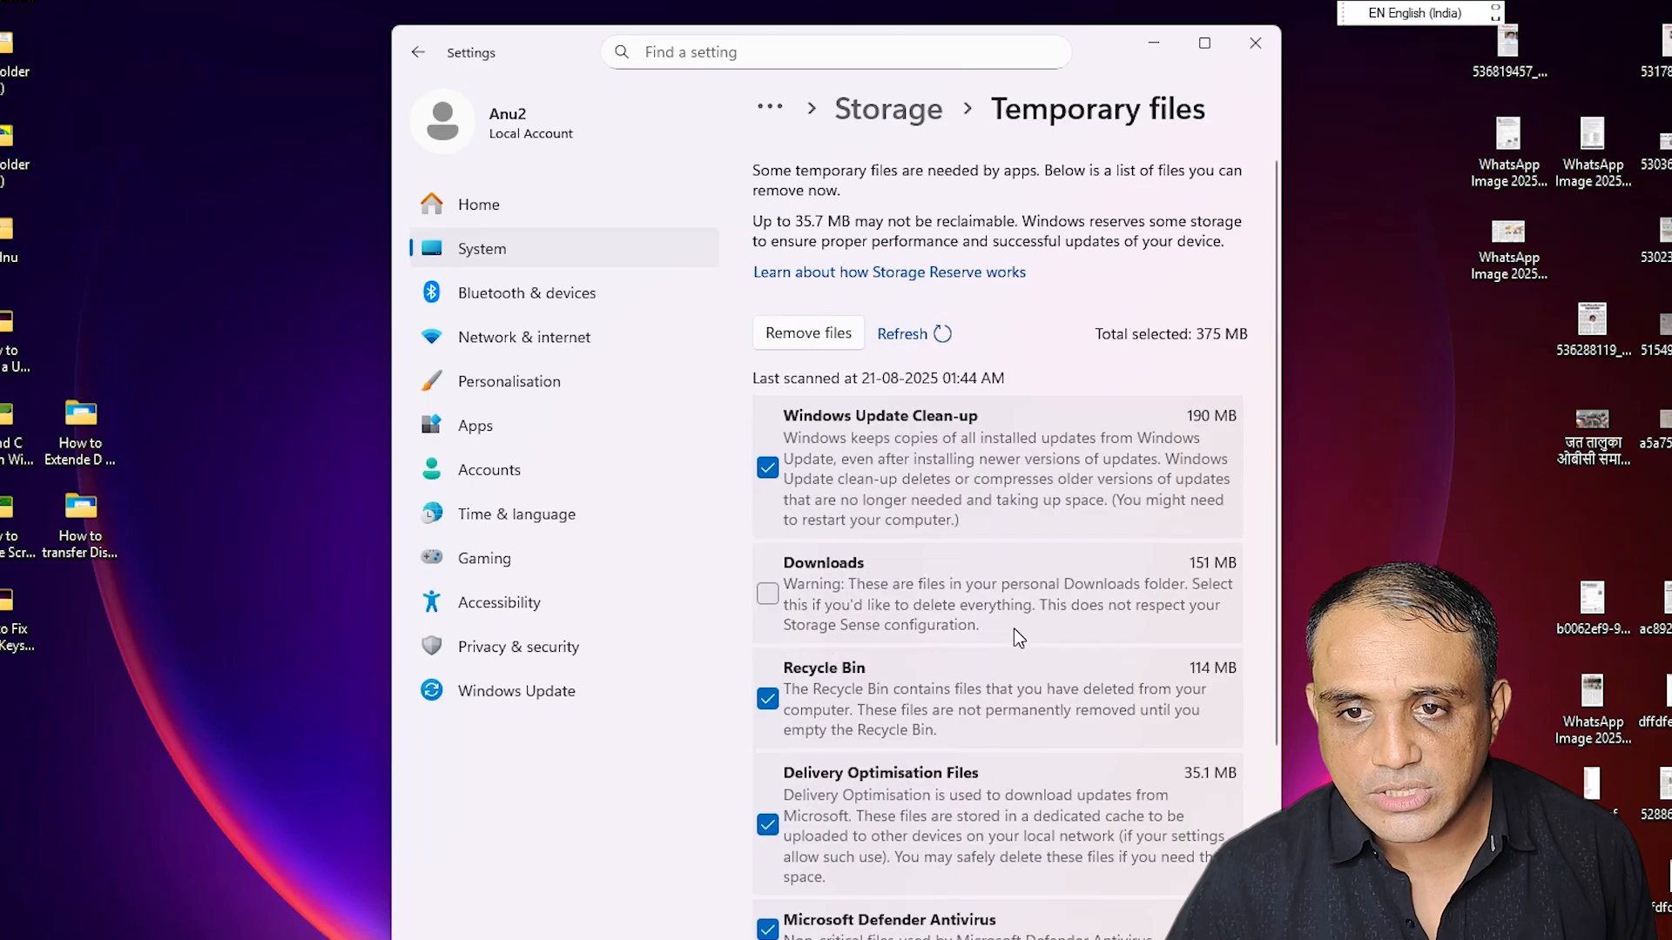
click(832, 344)
click(755, 601)
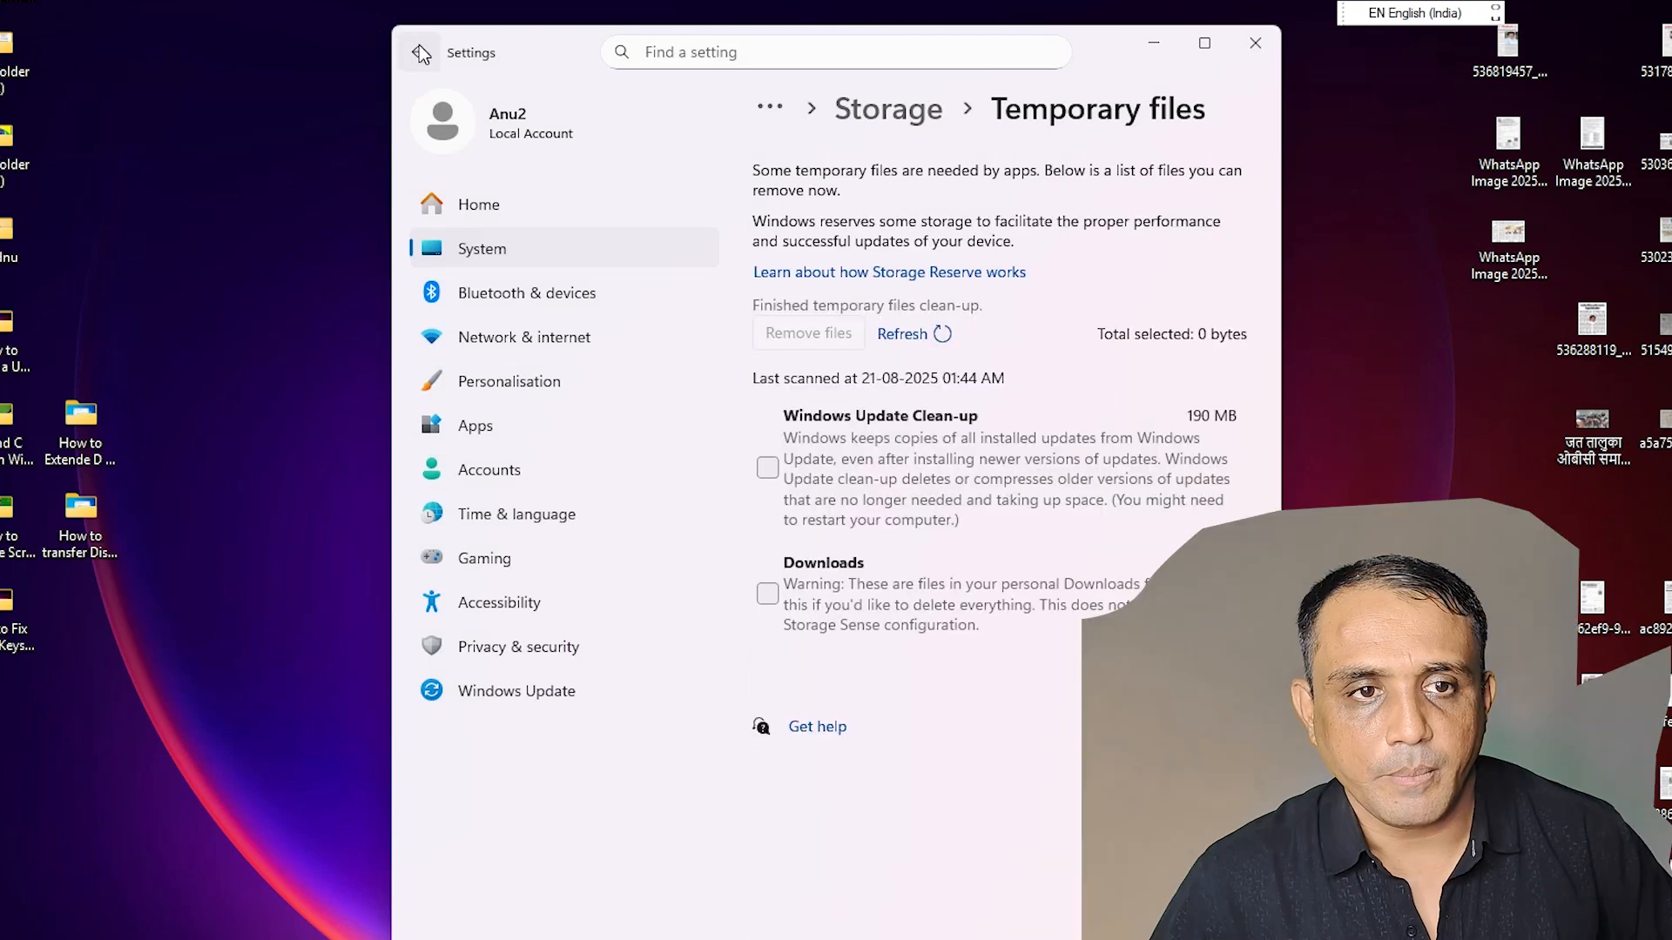
click(420, 53)
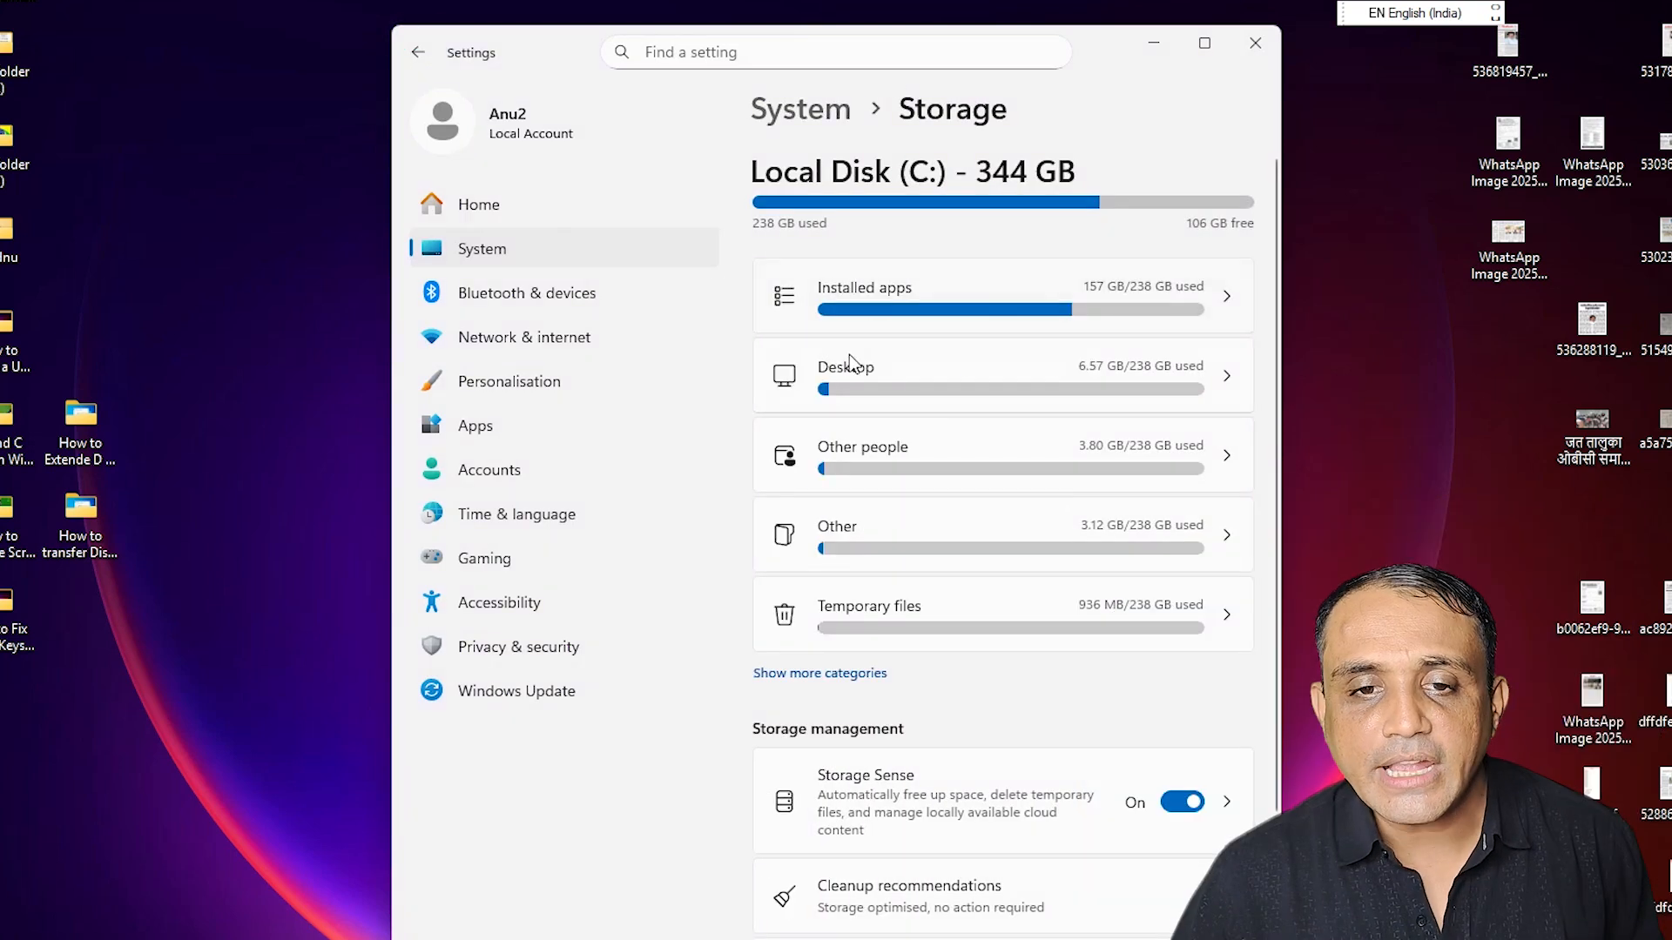
click(1153, 49)
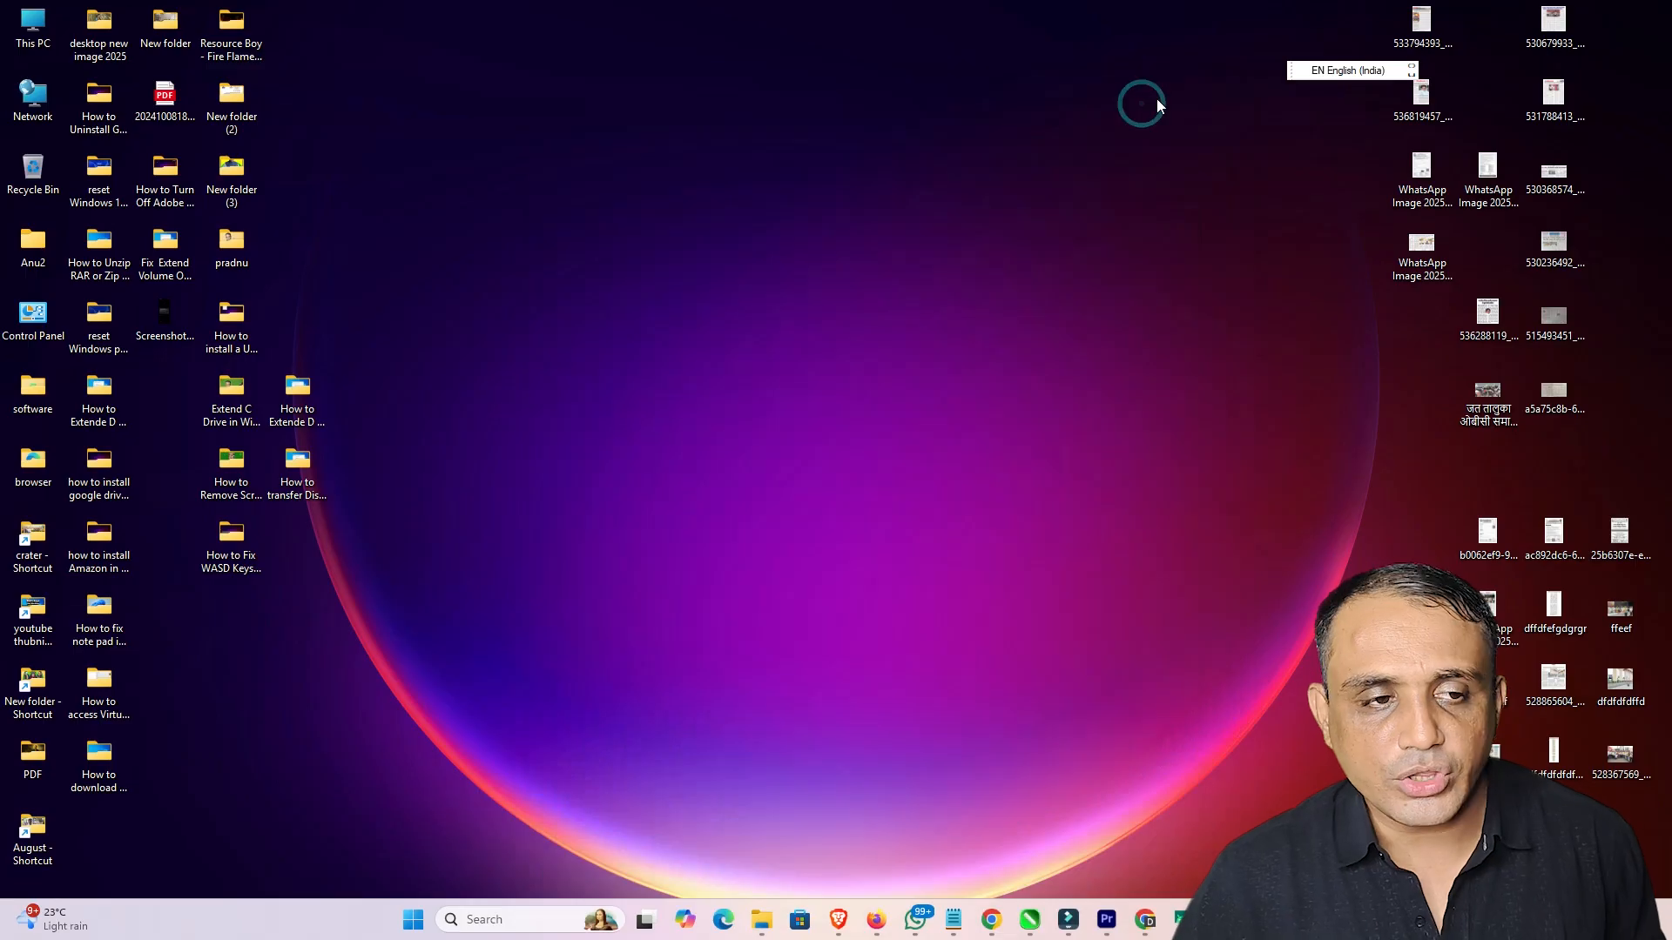